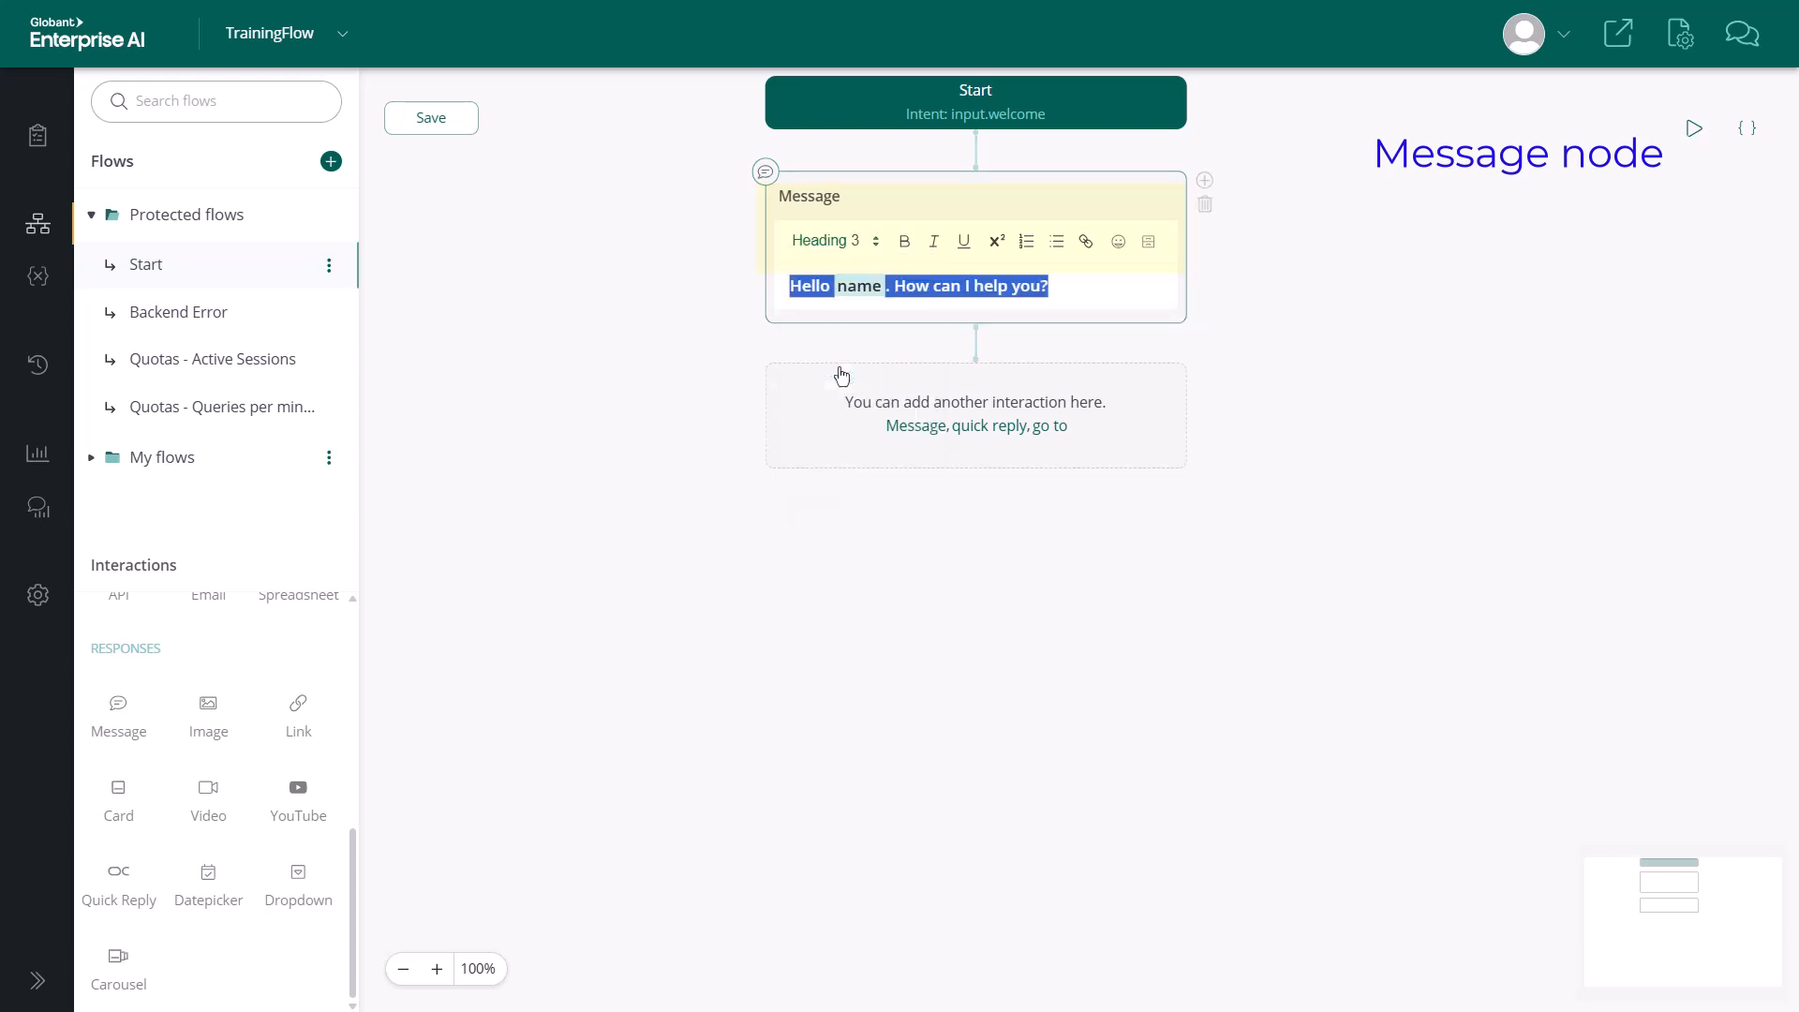
Step: Italicize the entire greeting text in the Message node
left_click(938, 248)
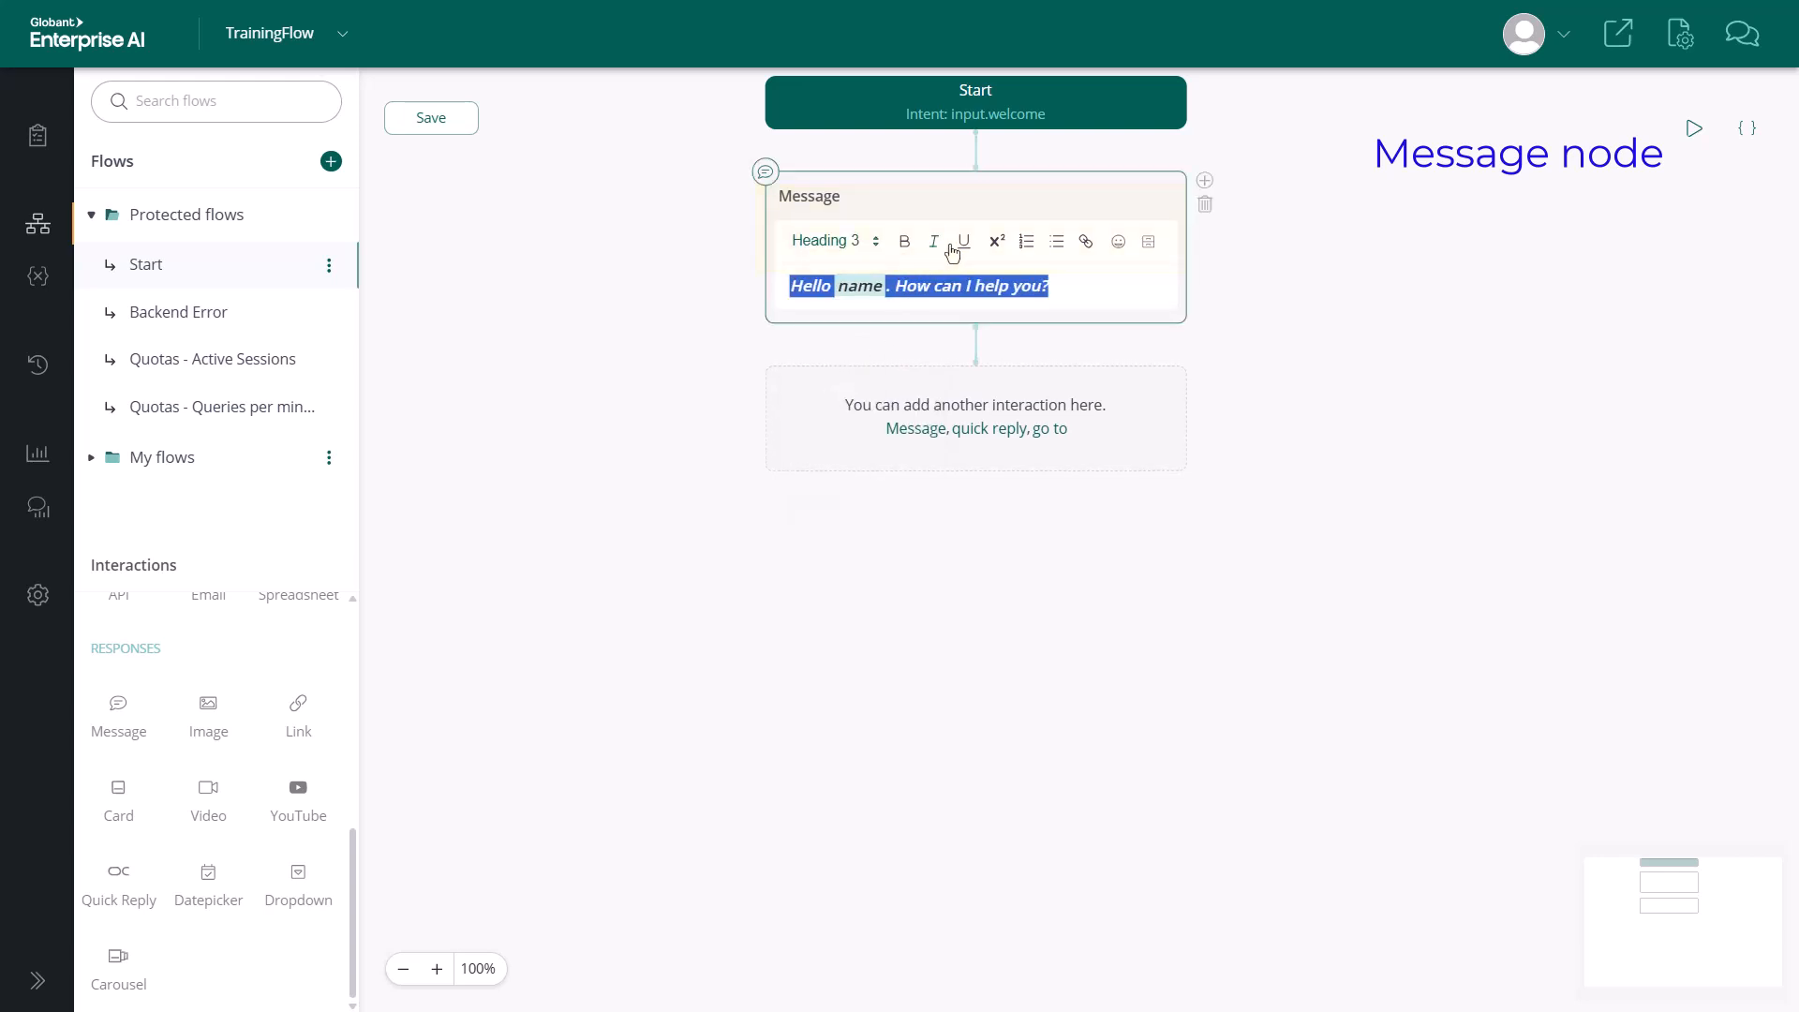
left_click(1096, 288)
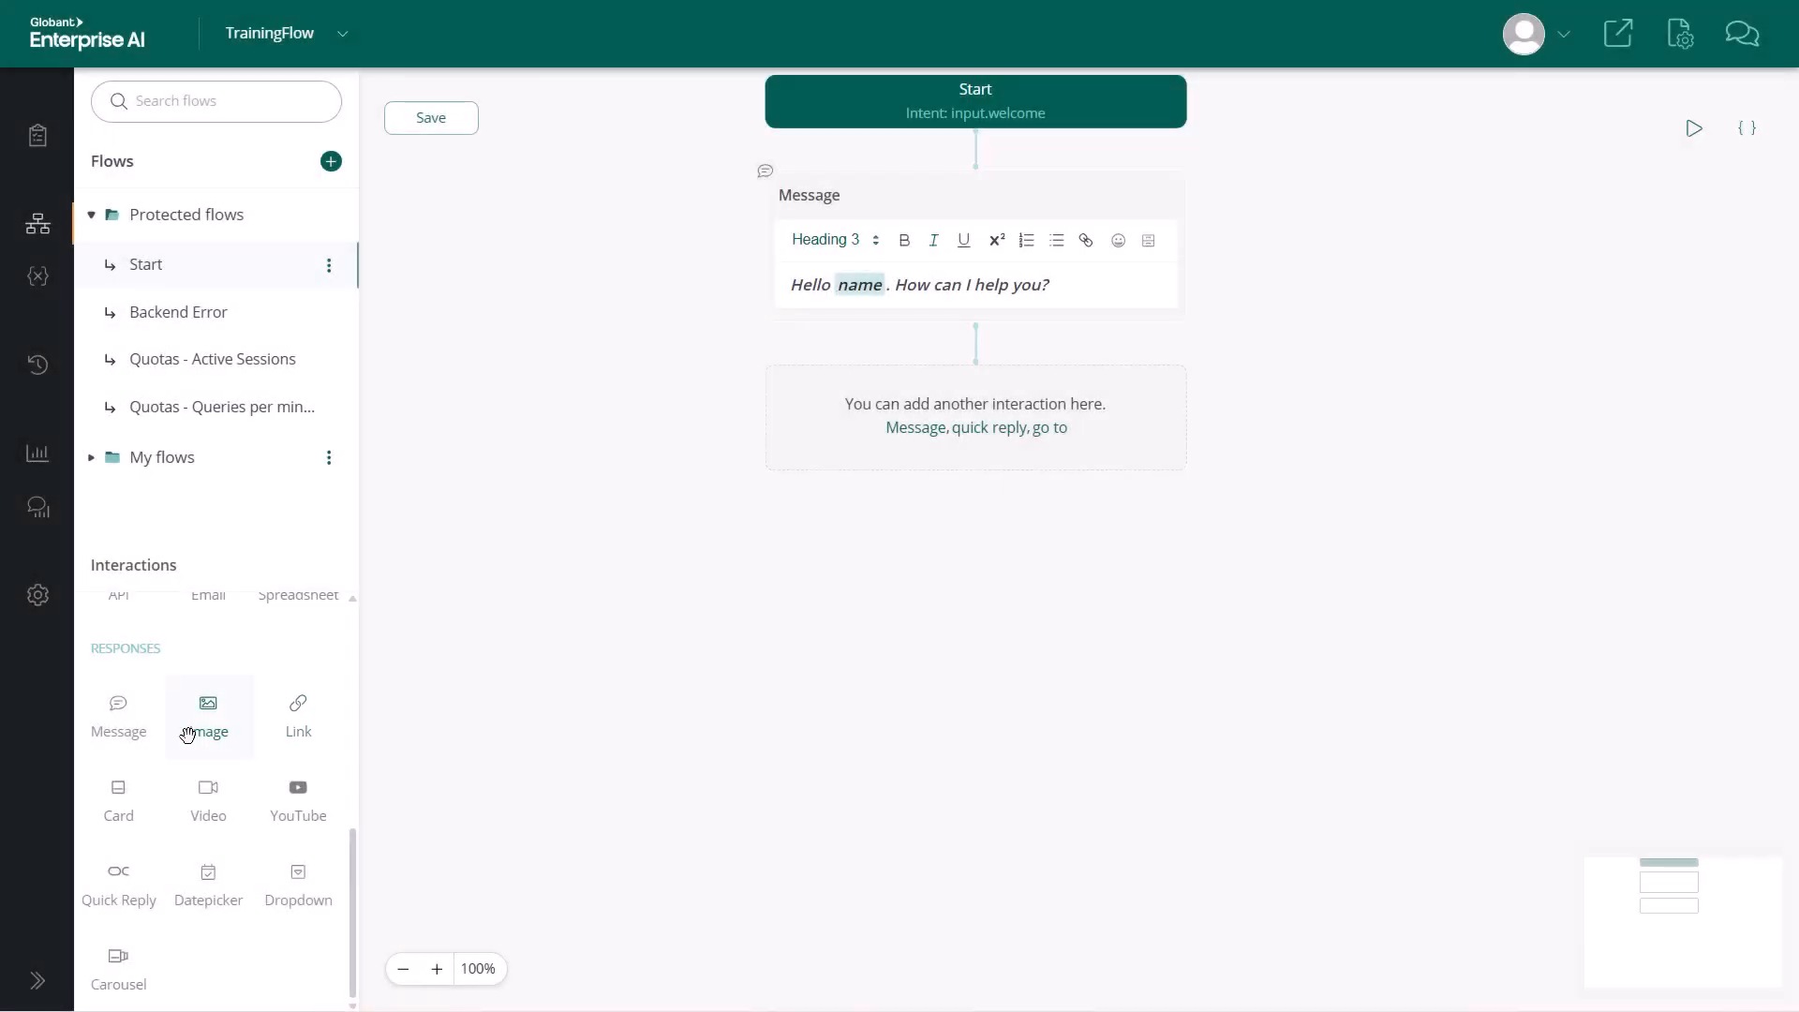
Step: Add an Image node below the Message with the GEAI picture, resized on upload and with its size set to Fit
left_click_drag(188, 734, 904, 803)
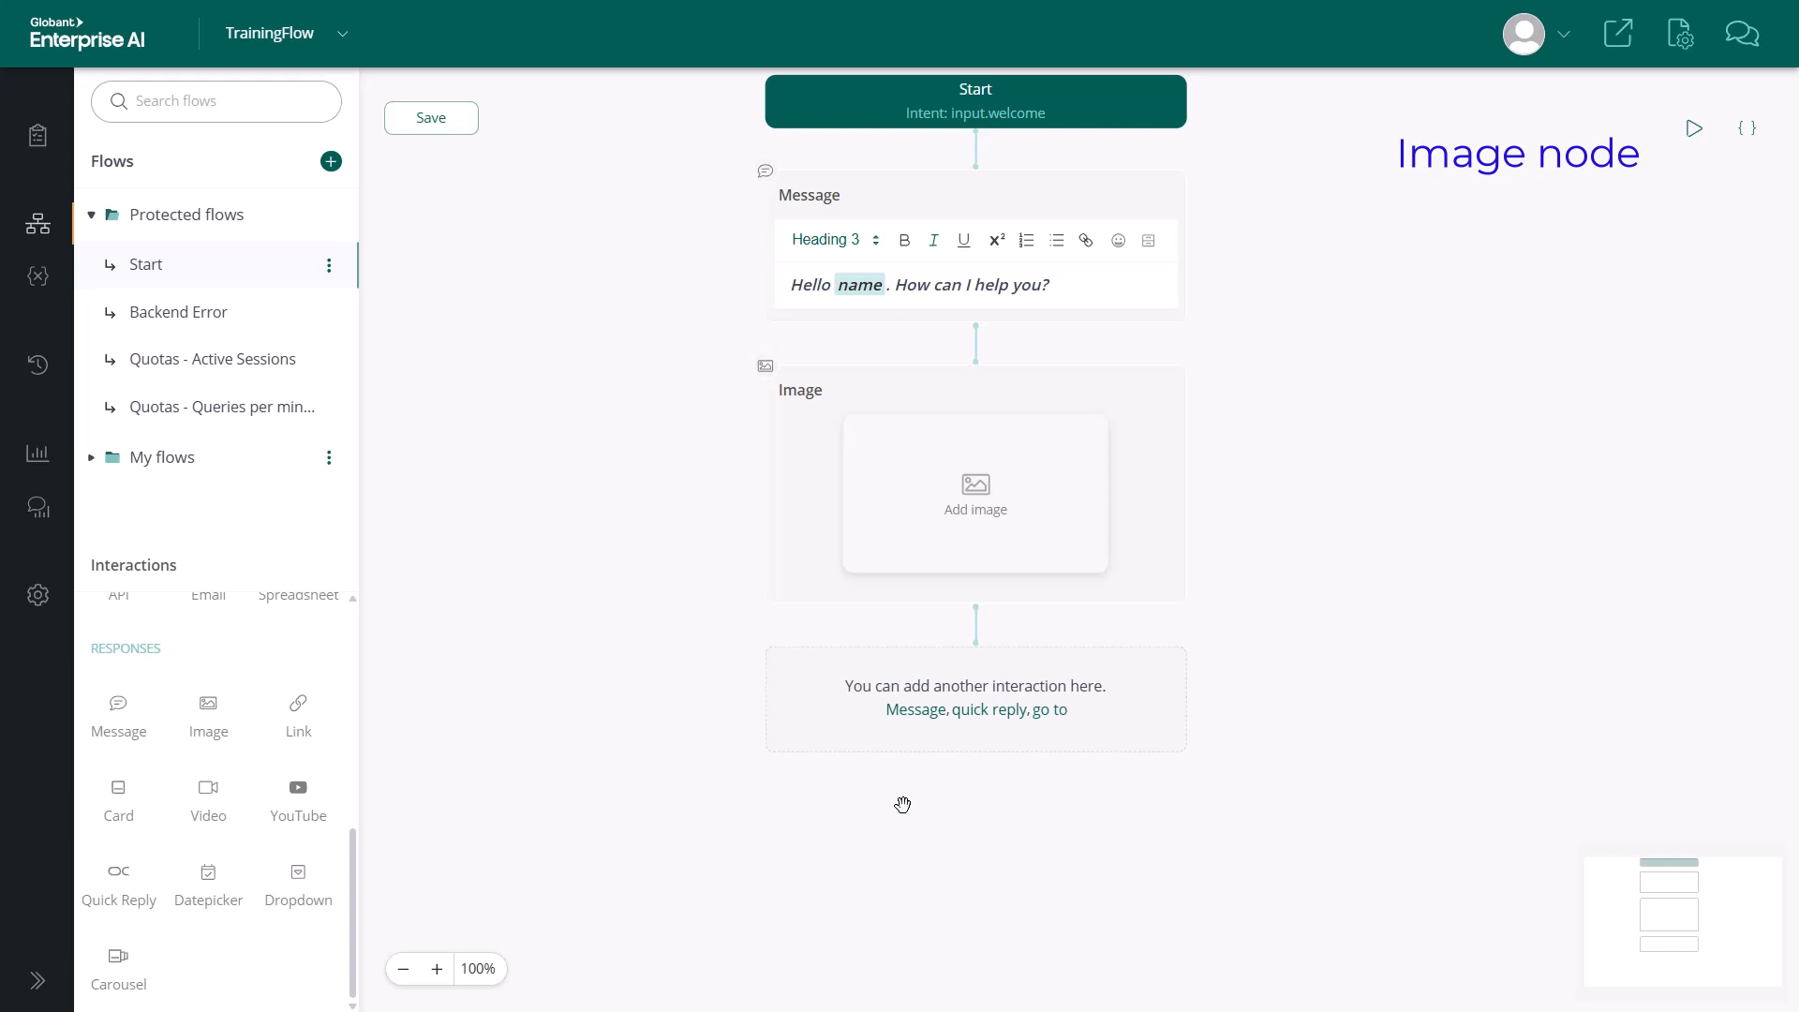
left_click(981, 499)
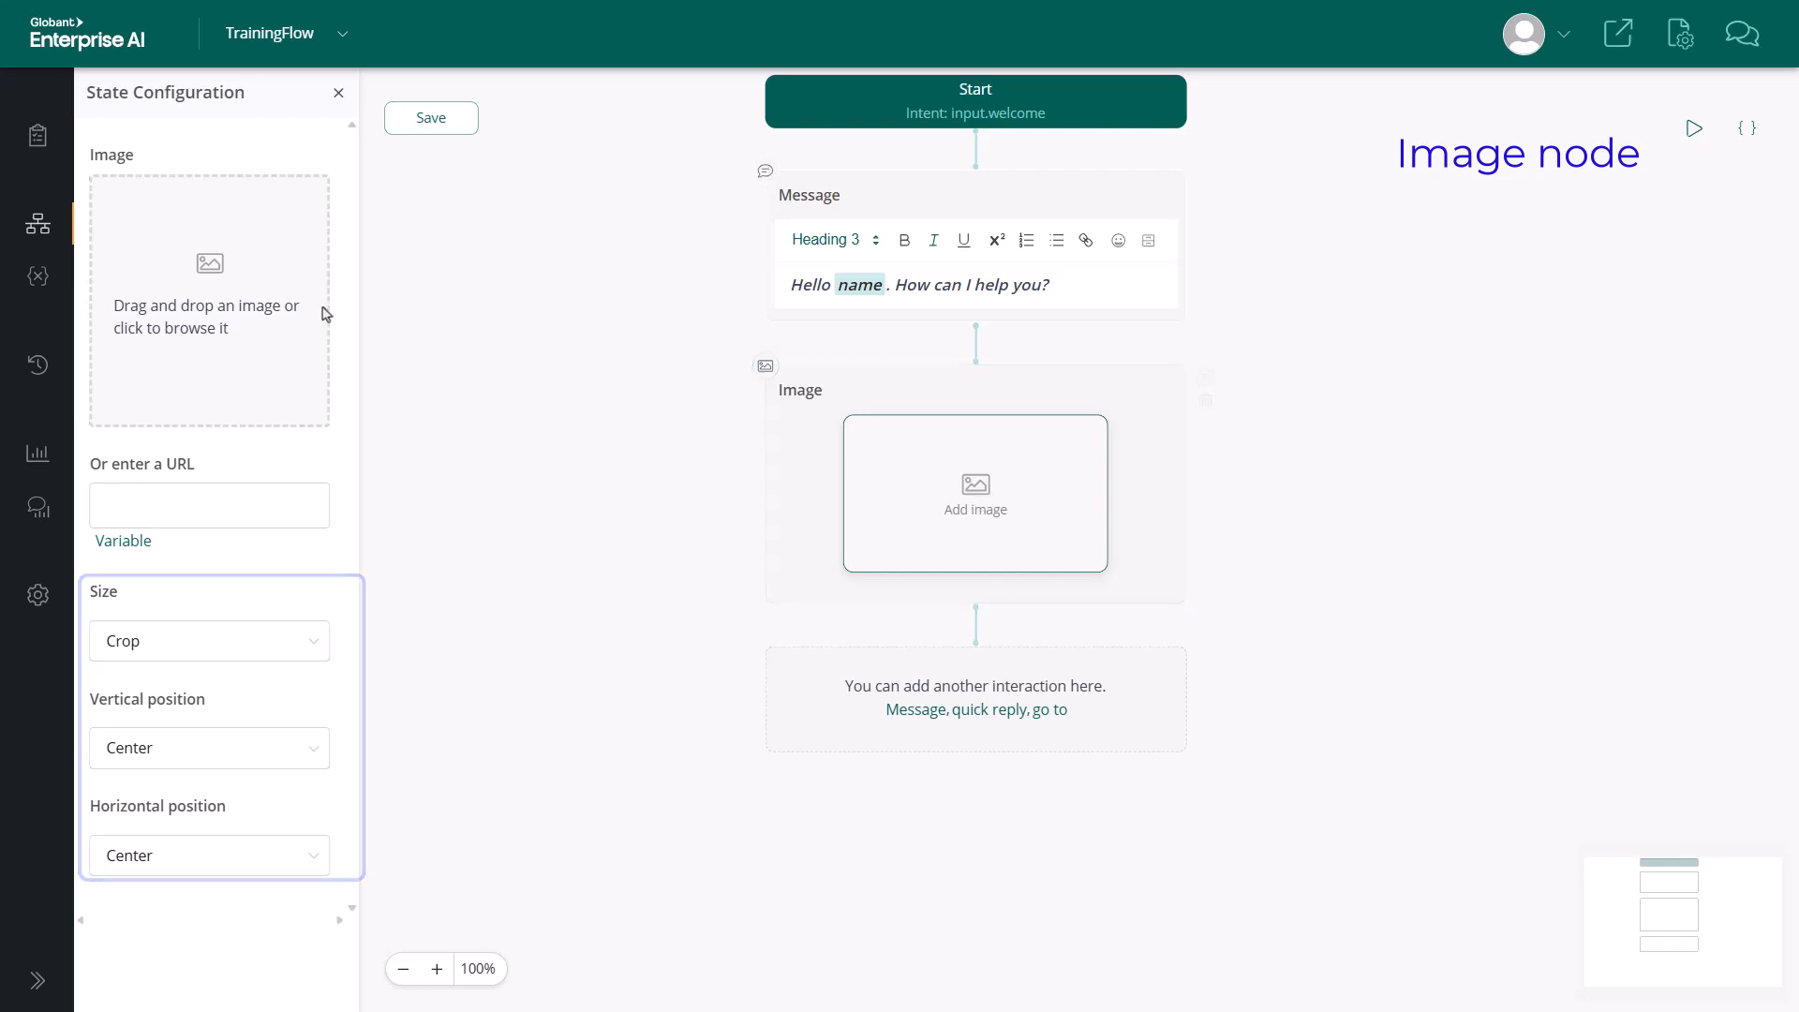
left_click(229, 316)
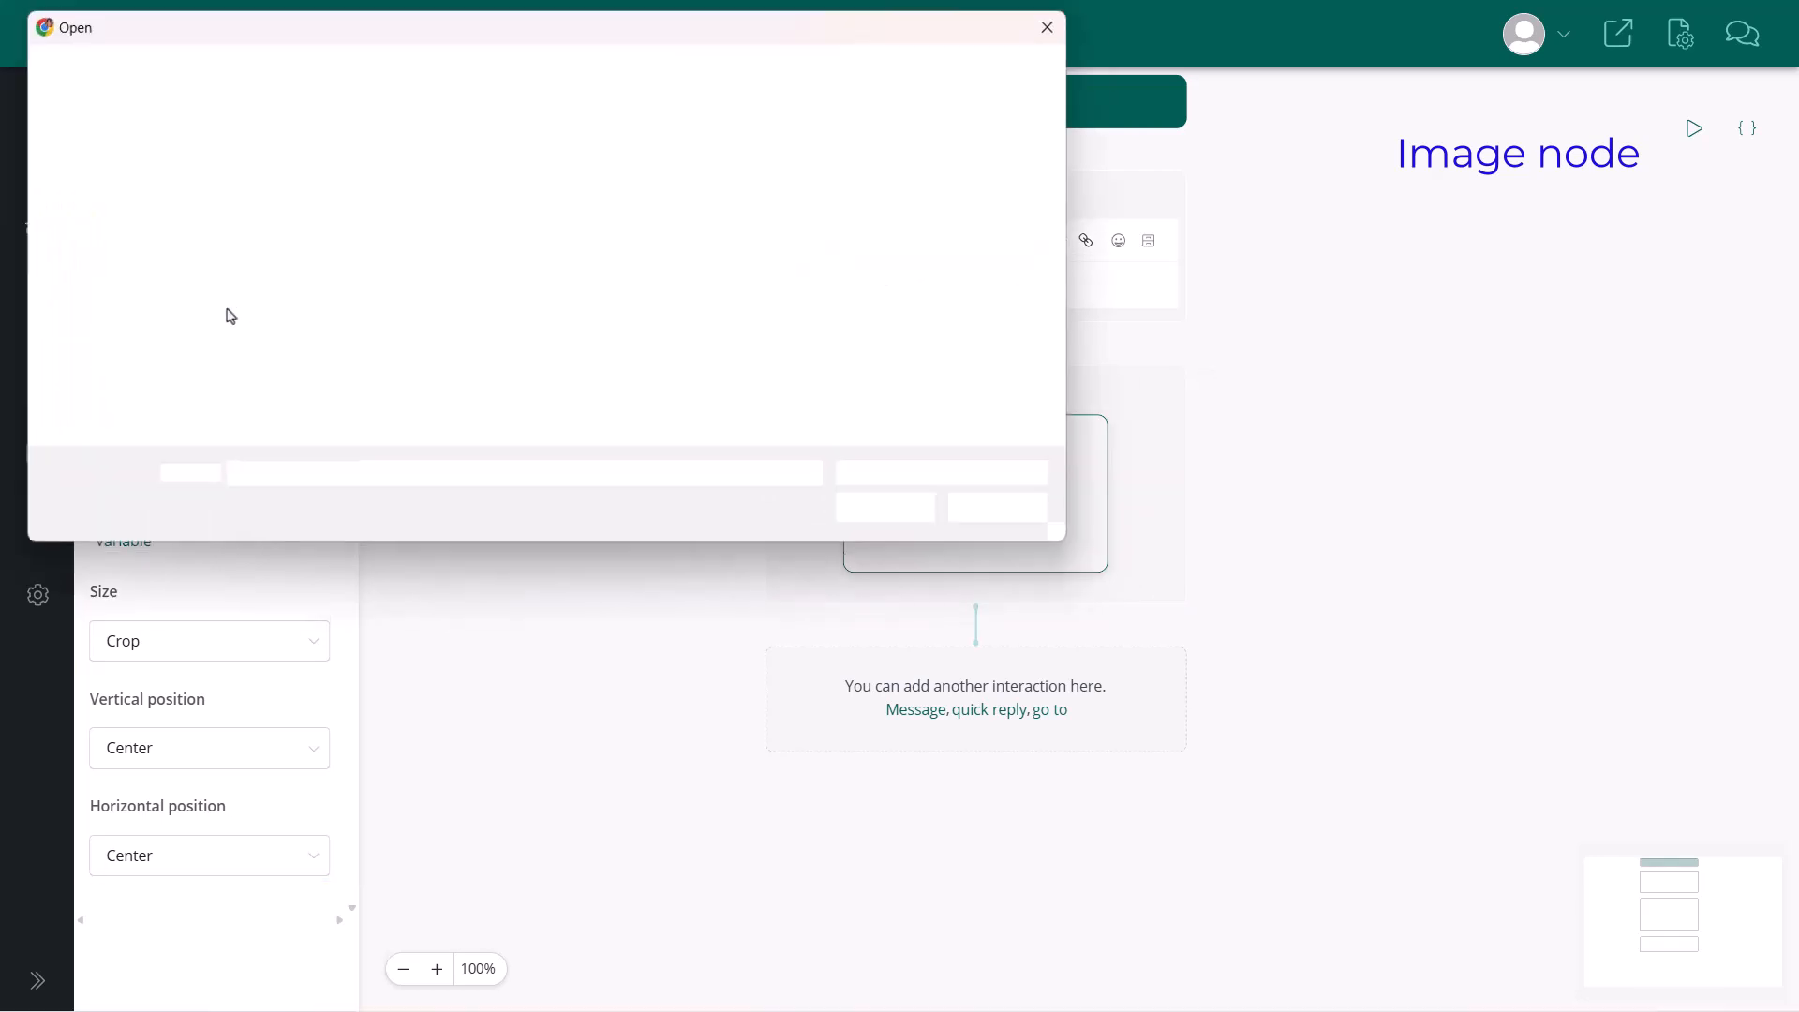
double_click(344, 239)
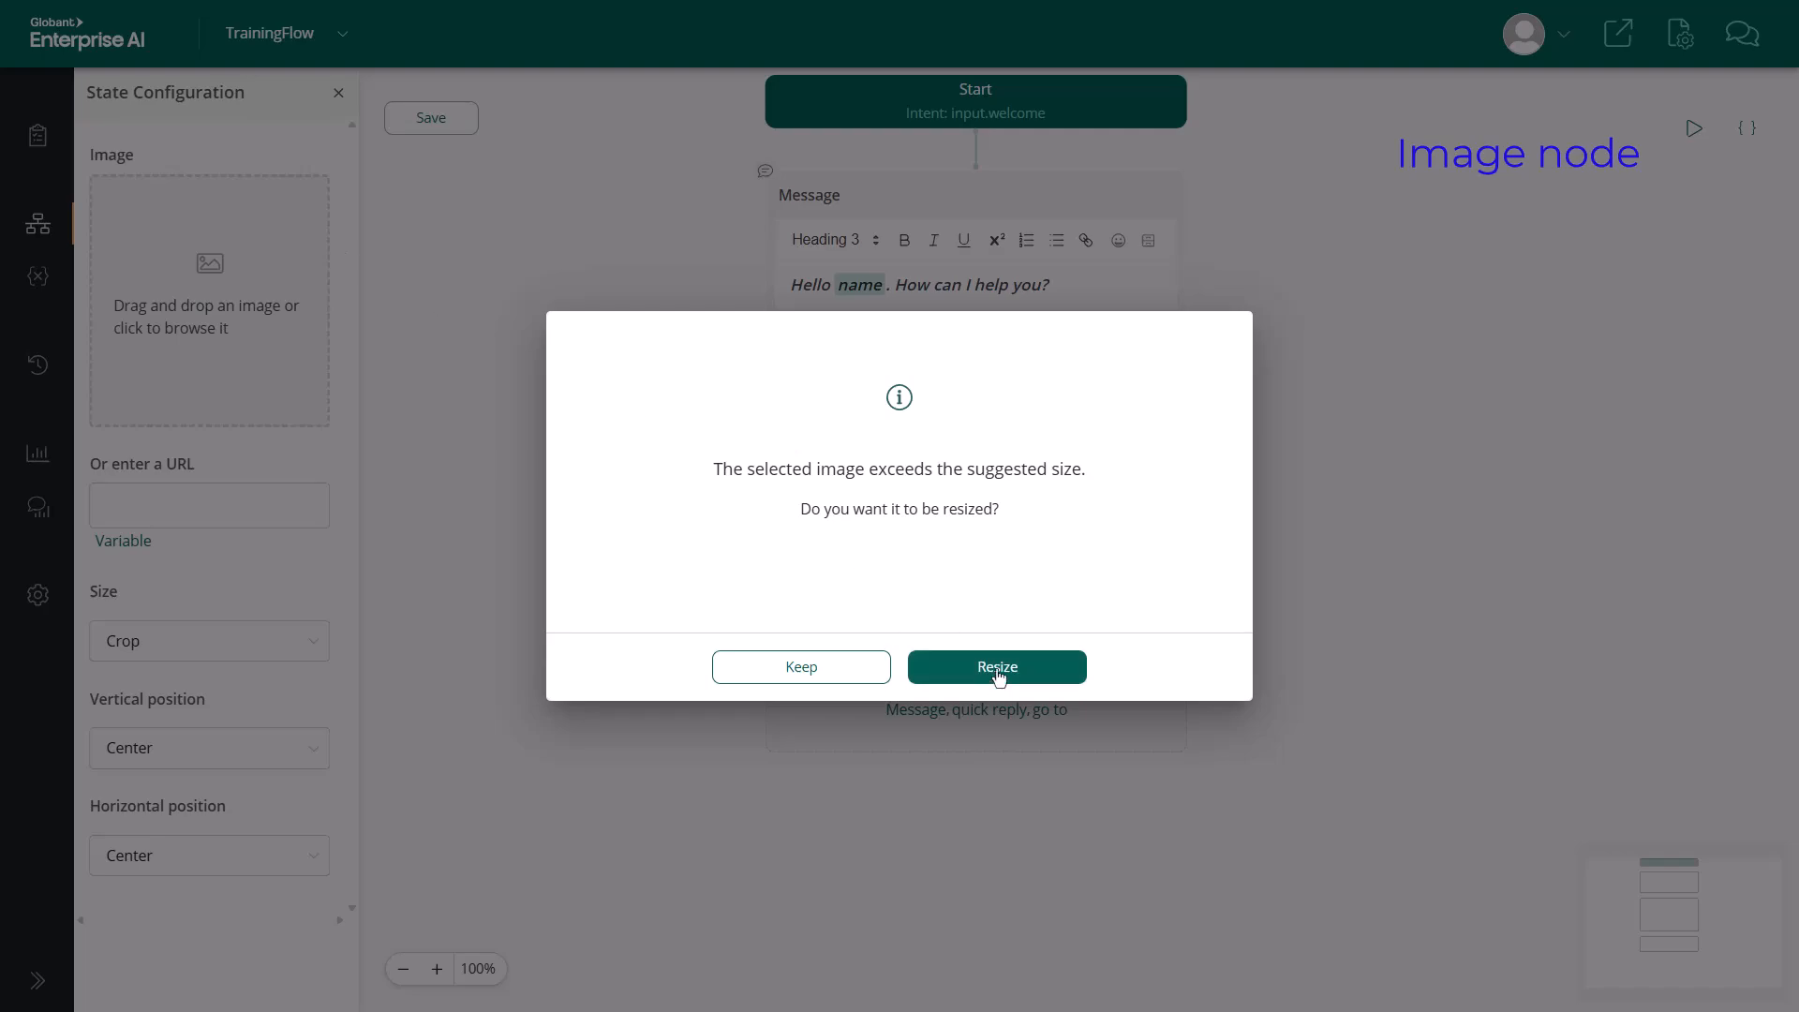
left_click(997, 667)
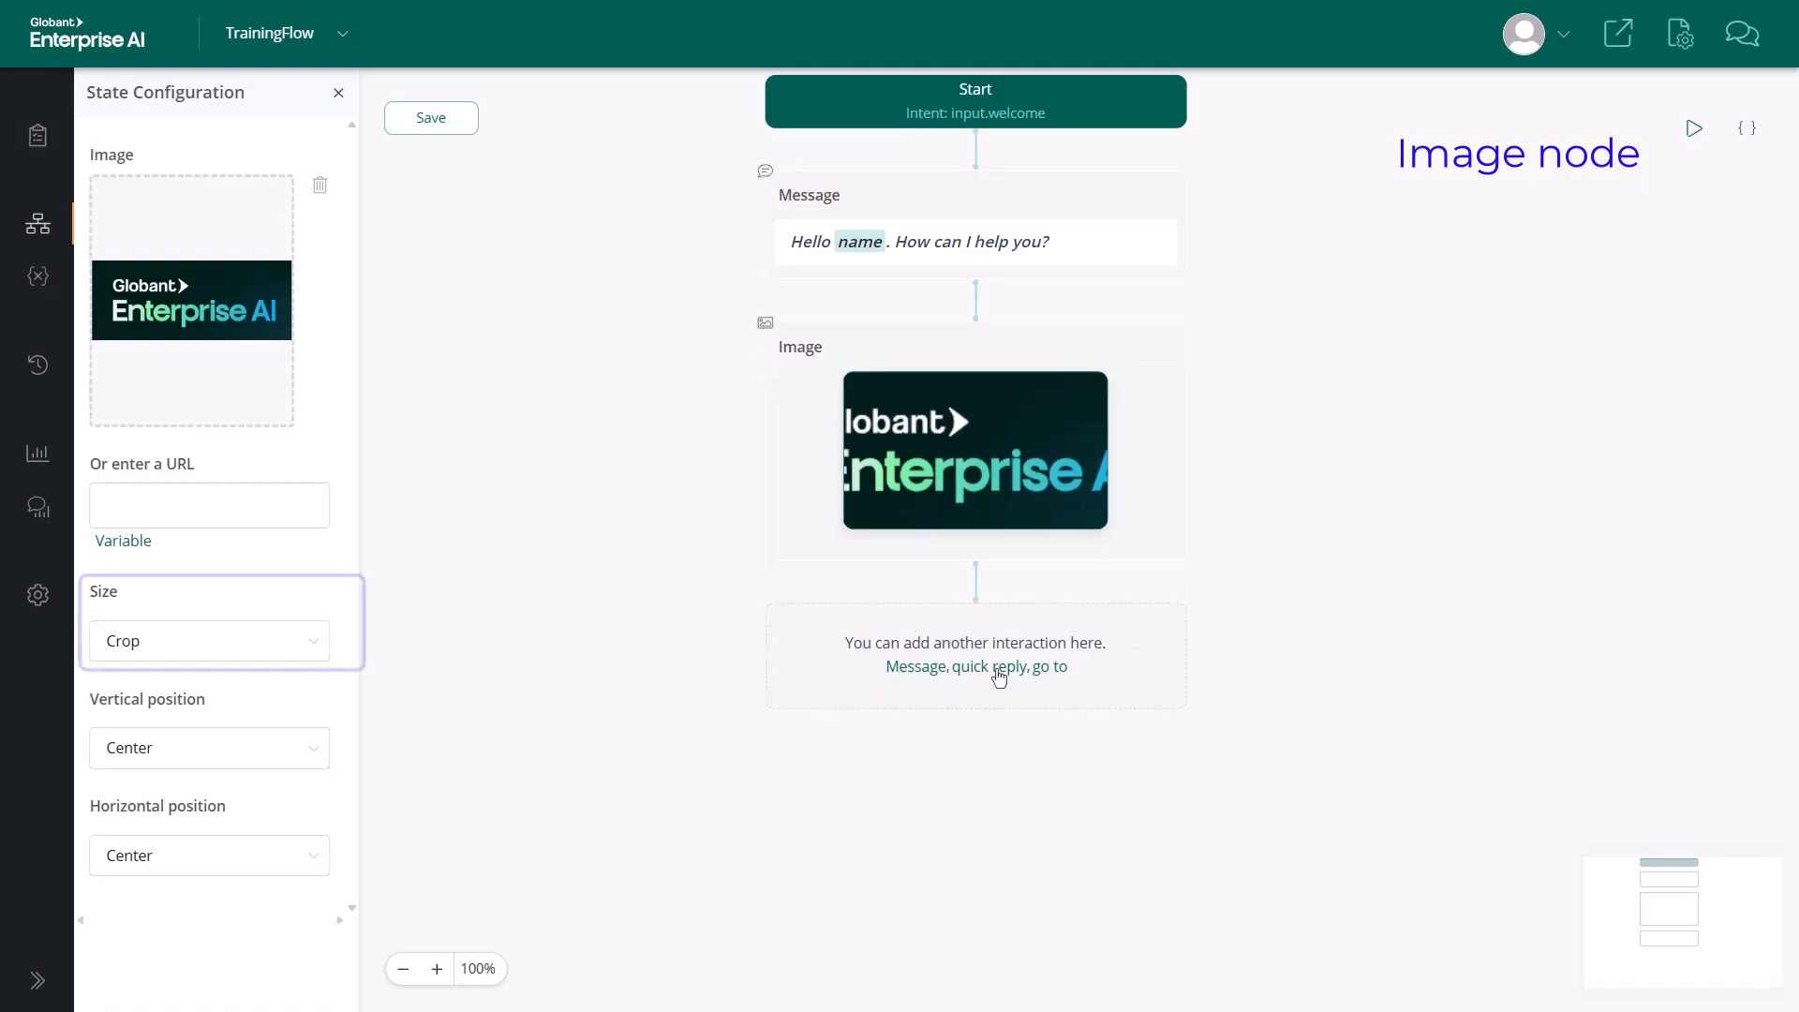
left_click(276, 651)
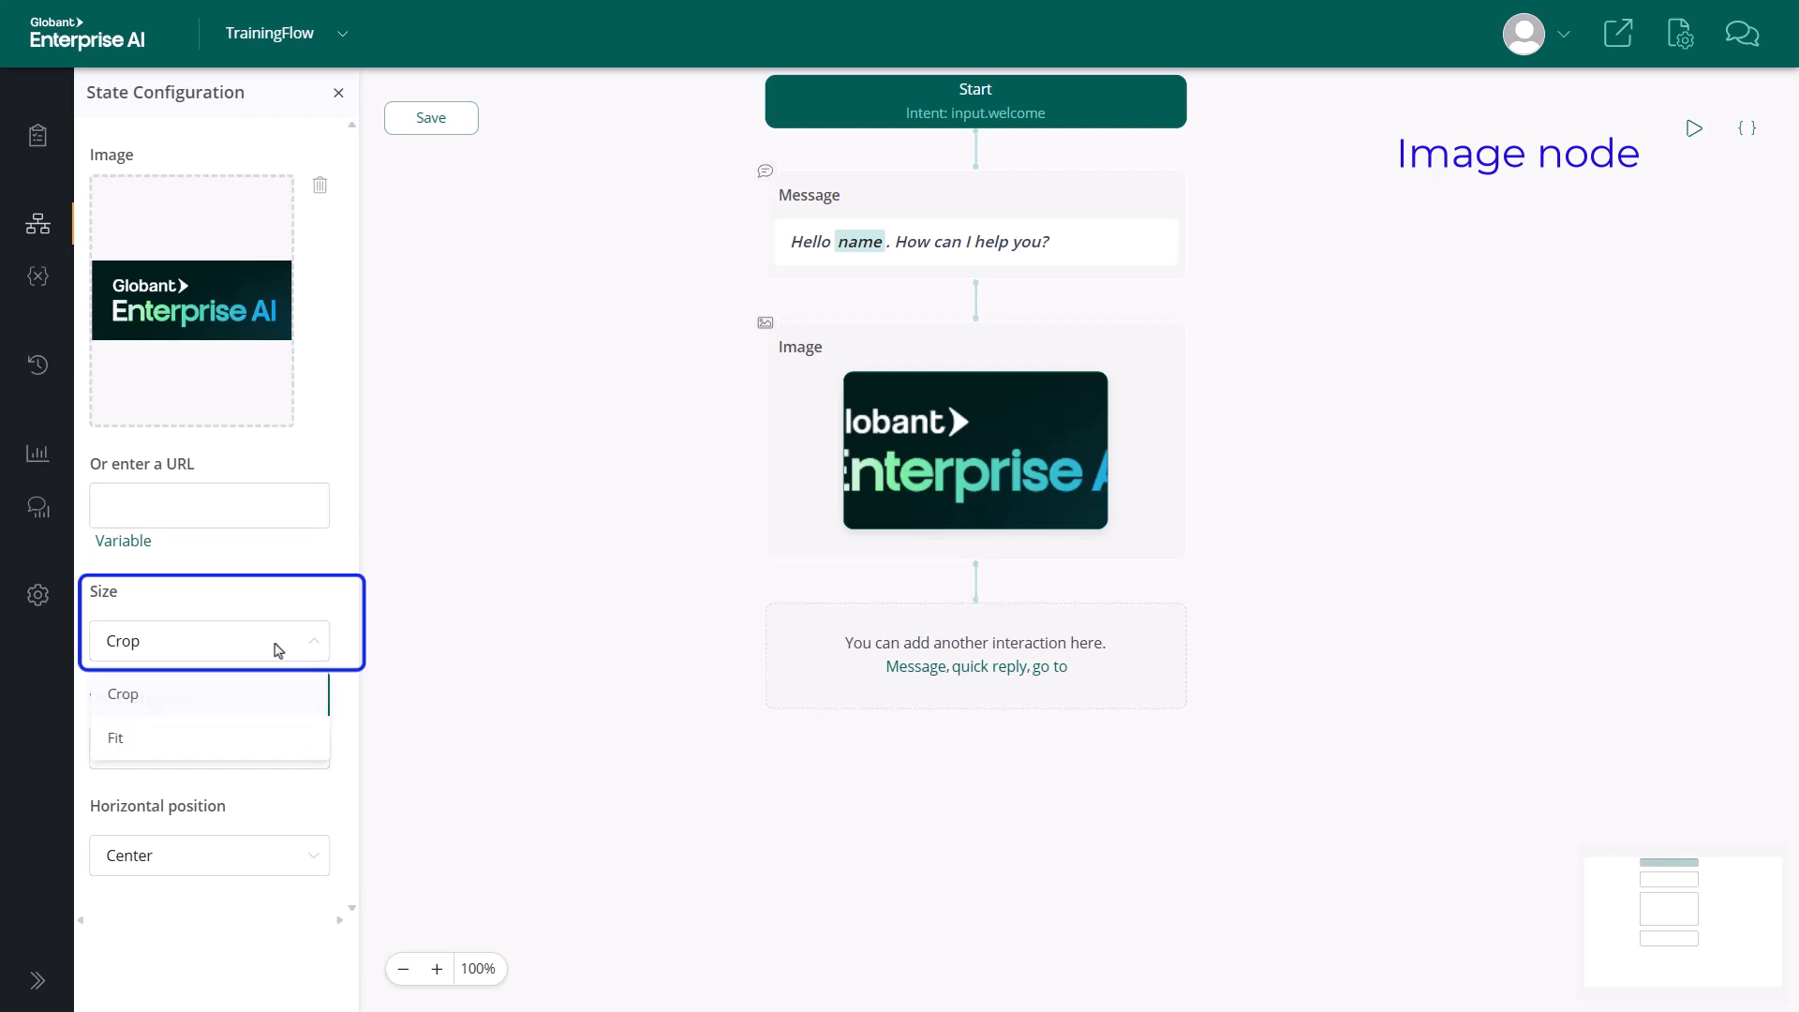
left_click(150, 738)
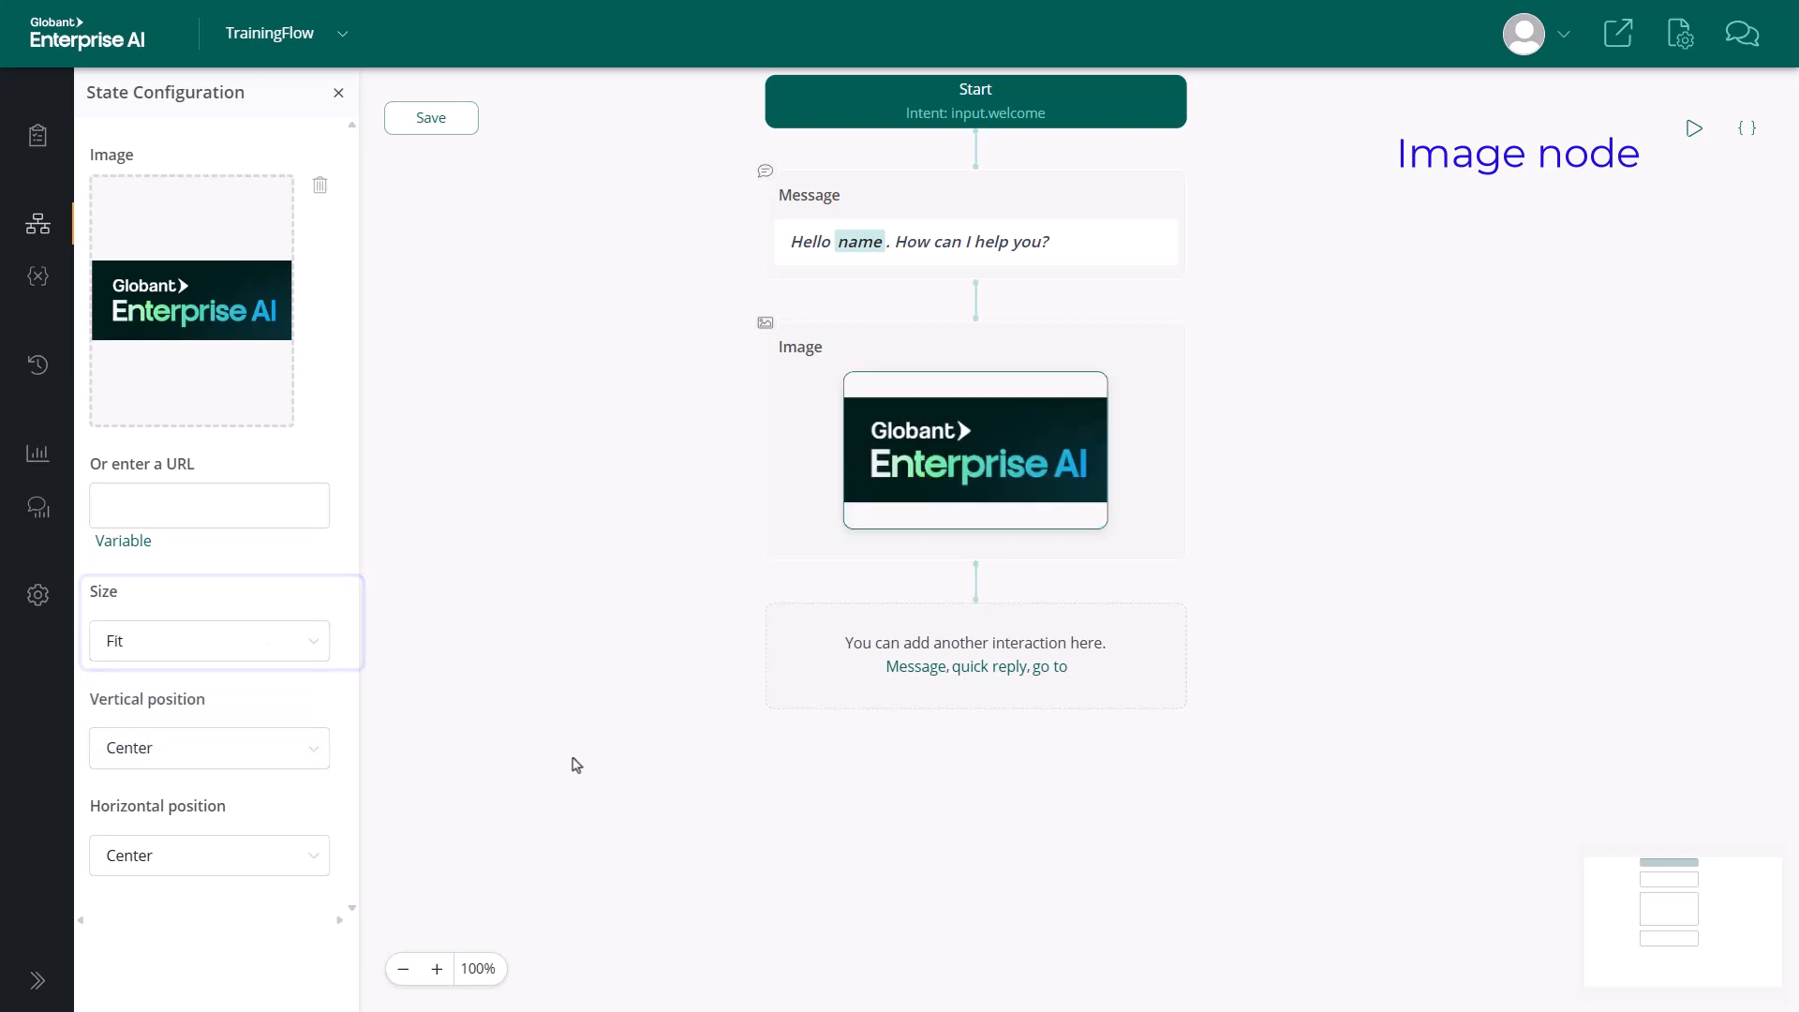
Step: Save the flow and run it in the testing assistant, and open the Image node's state behavior settings
left_click(431, 118)
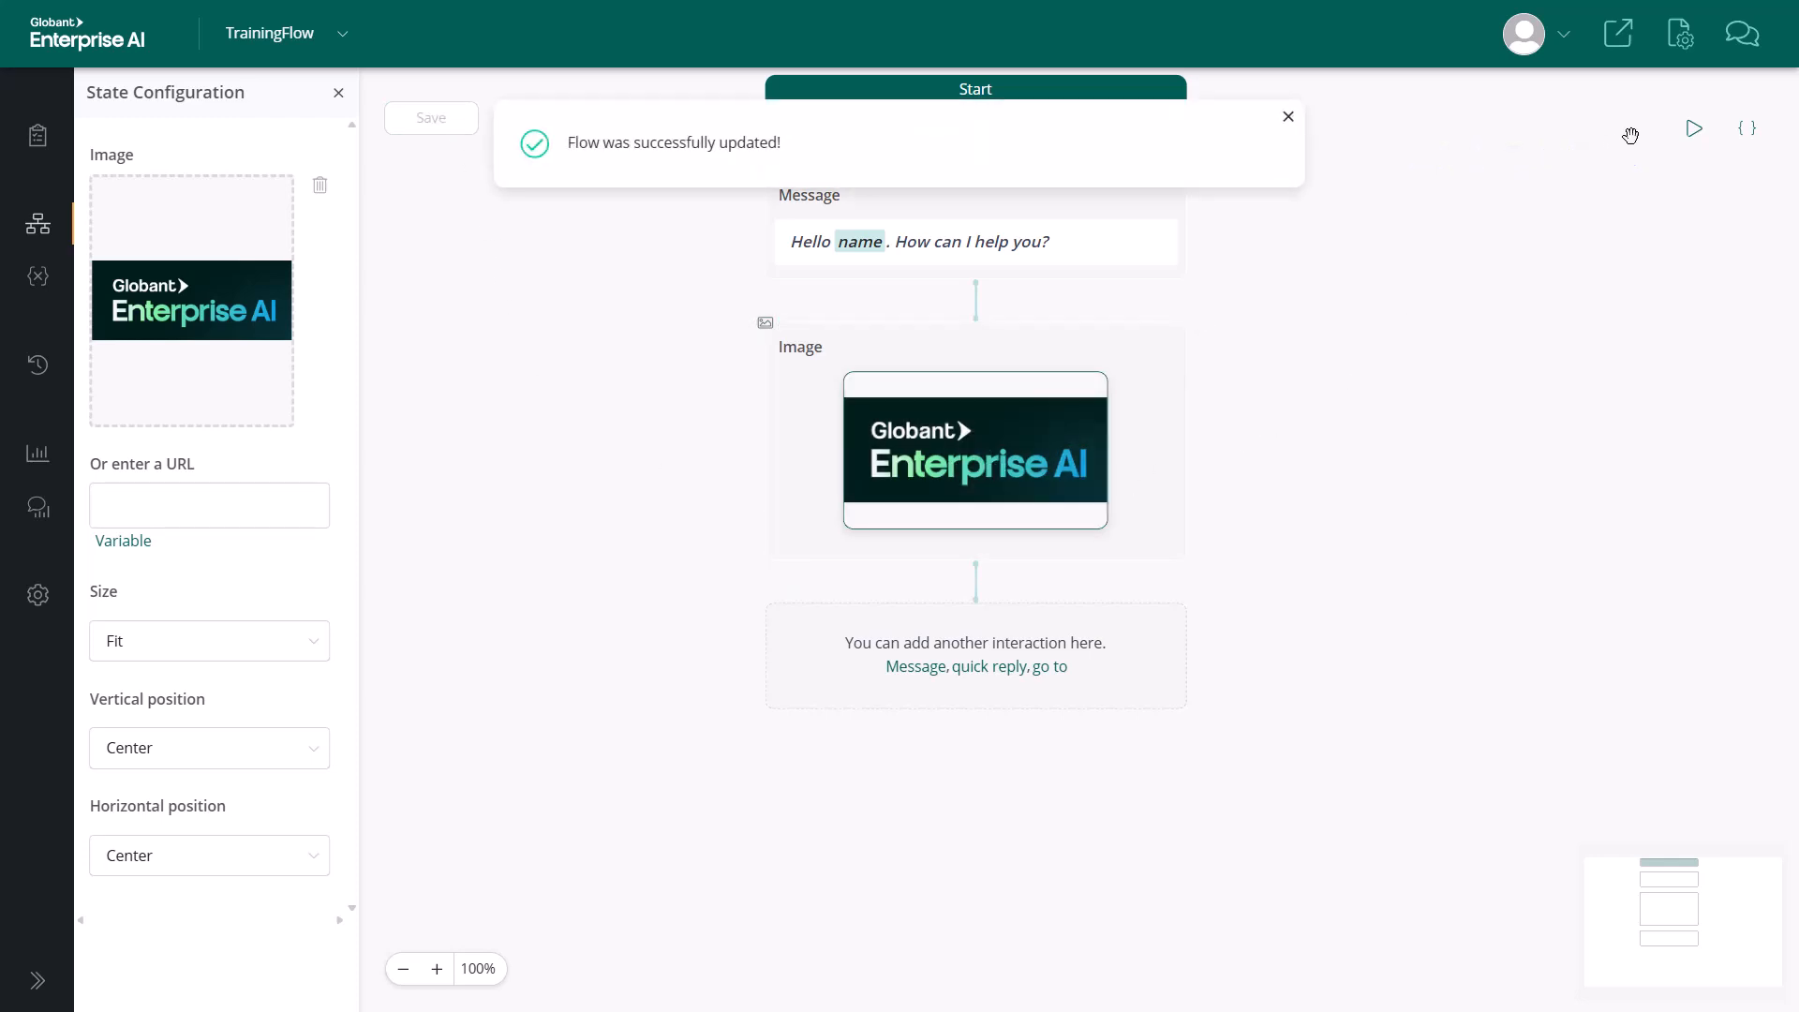
left_click(1692, 129)
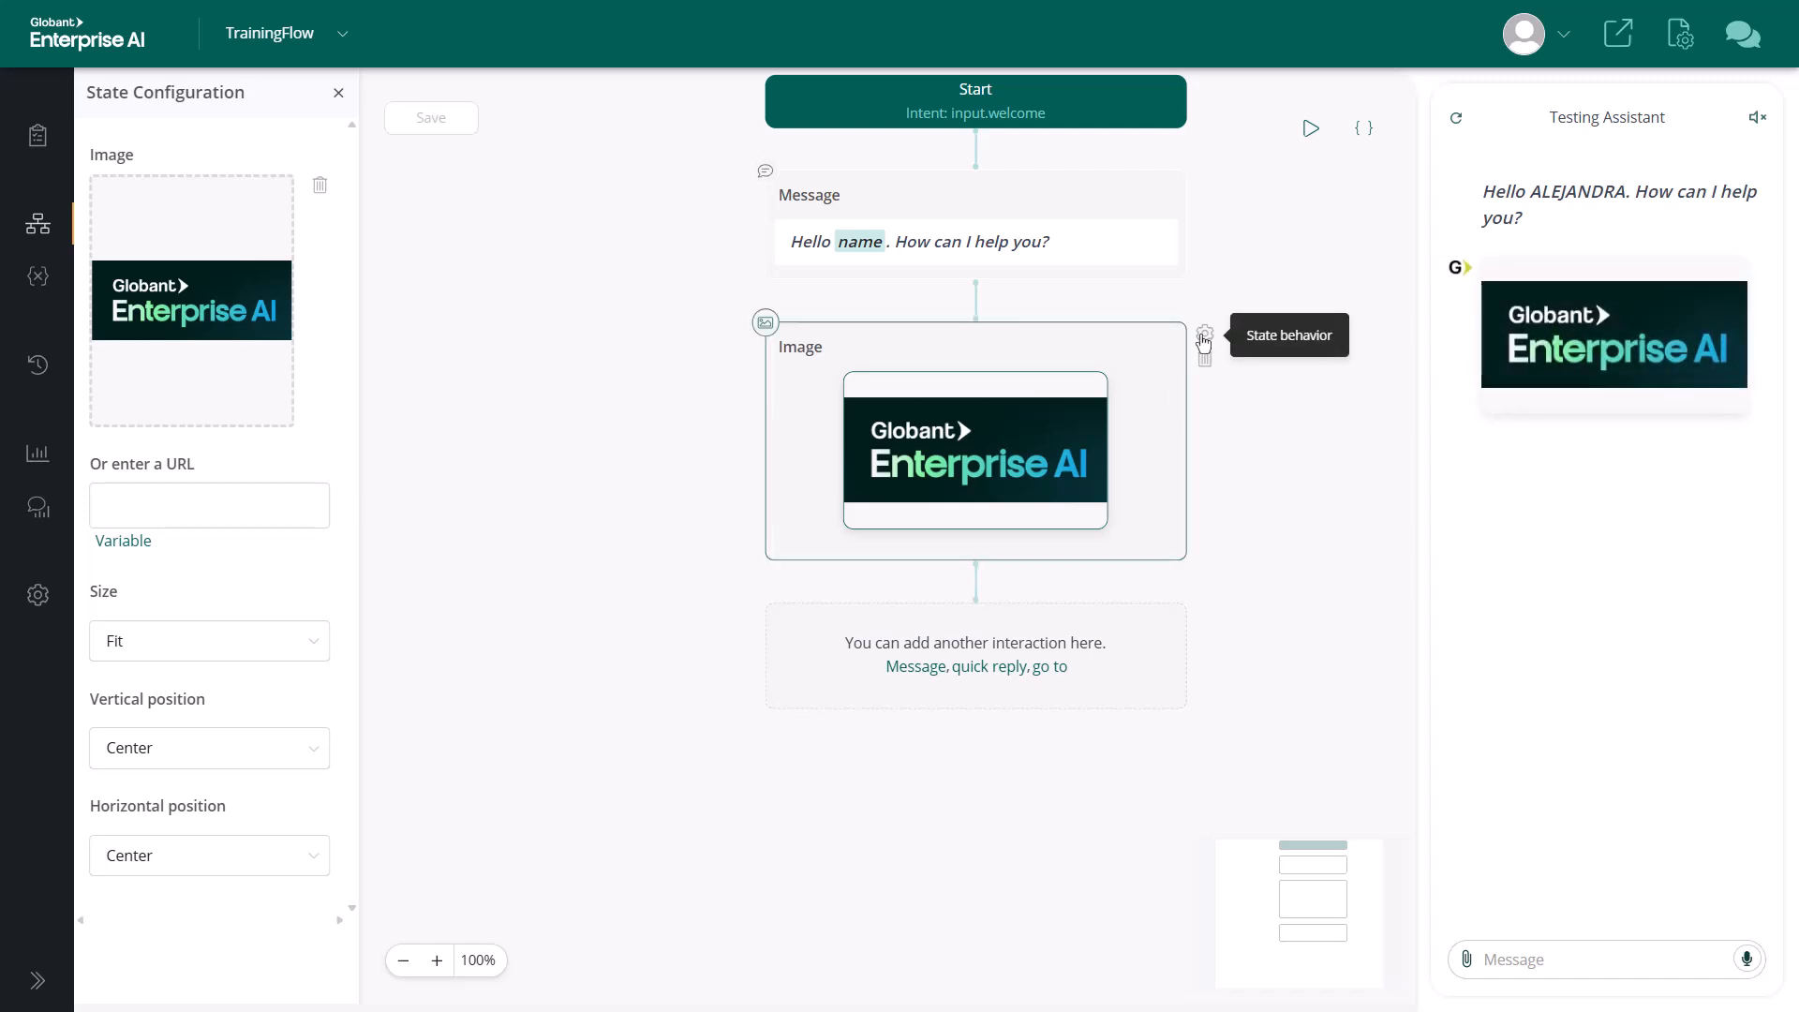
left_click(1203, 335)
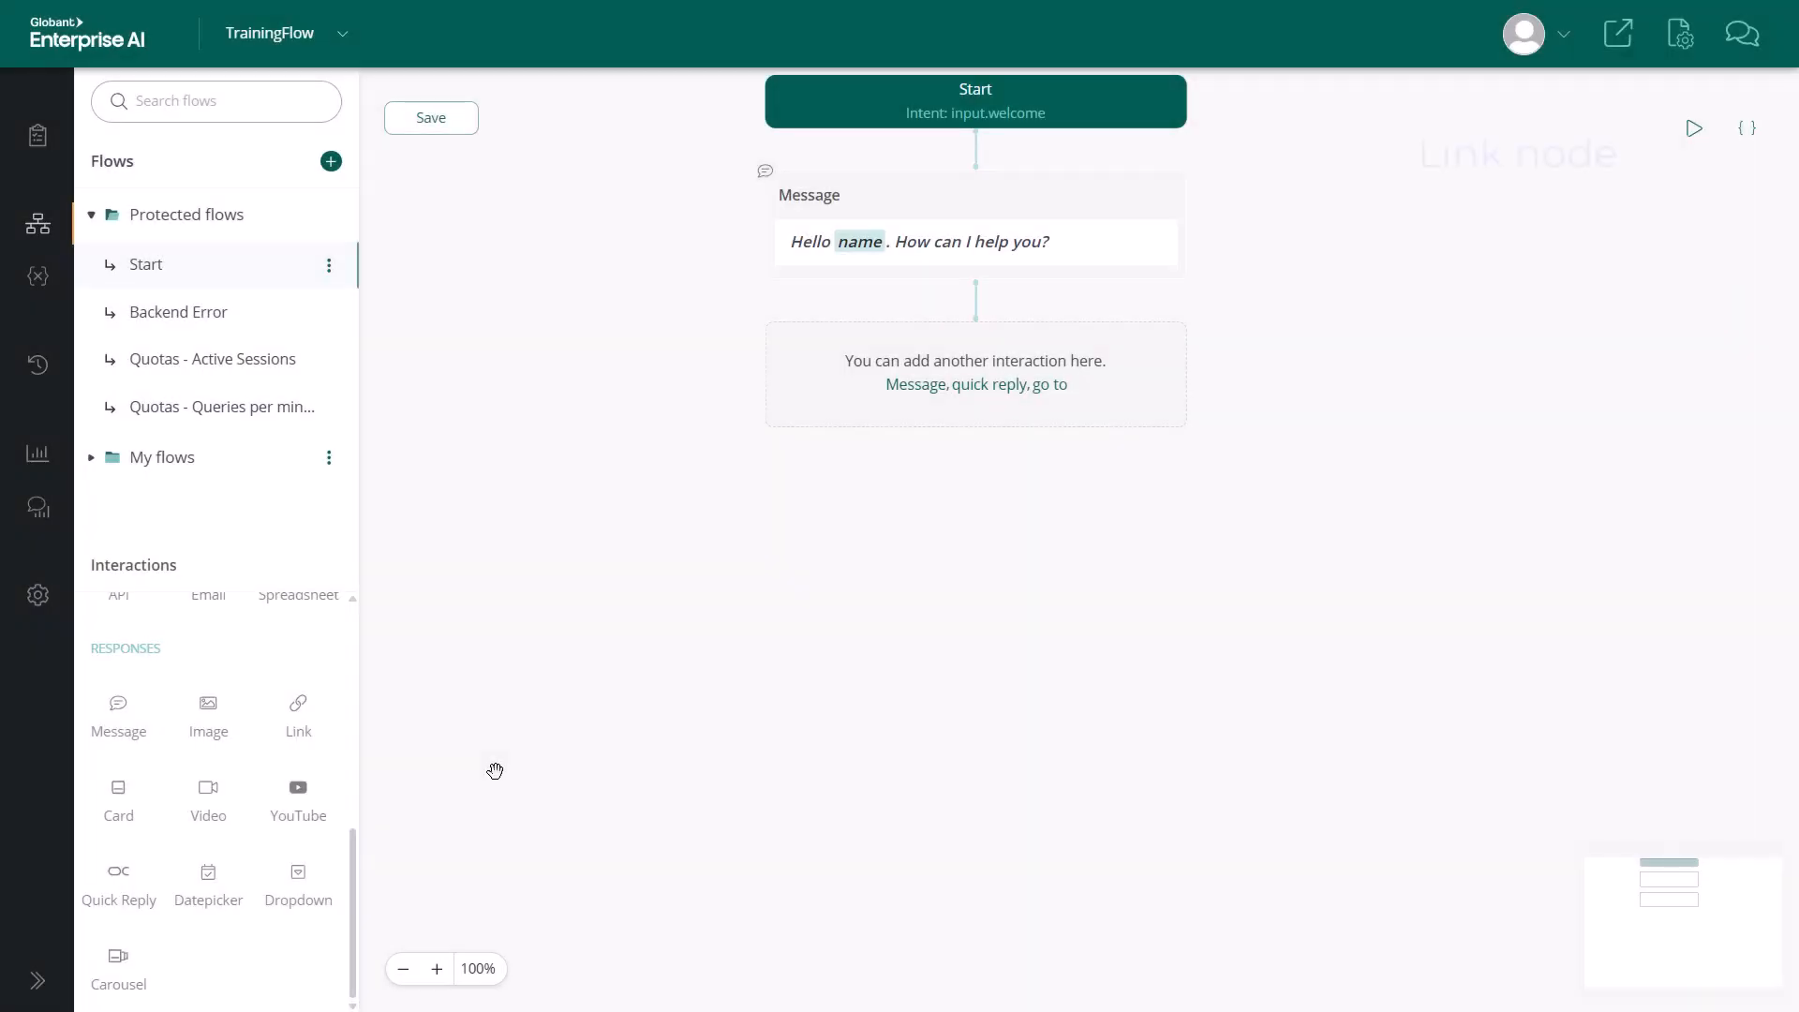
Step: Add a Link node below the Message with the GEAI2 picture, resized on upload and with its size set to Fit
left_click_drag(297, 702, 951, 373)
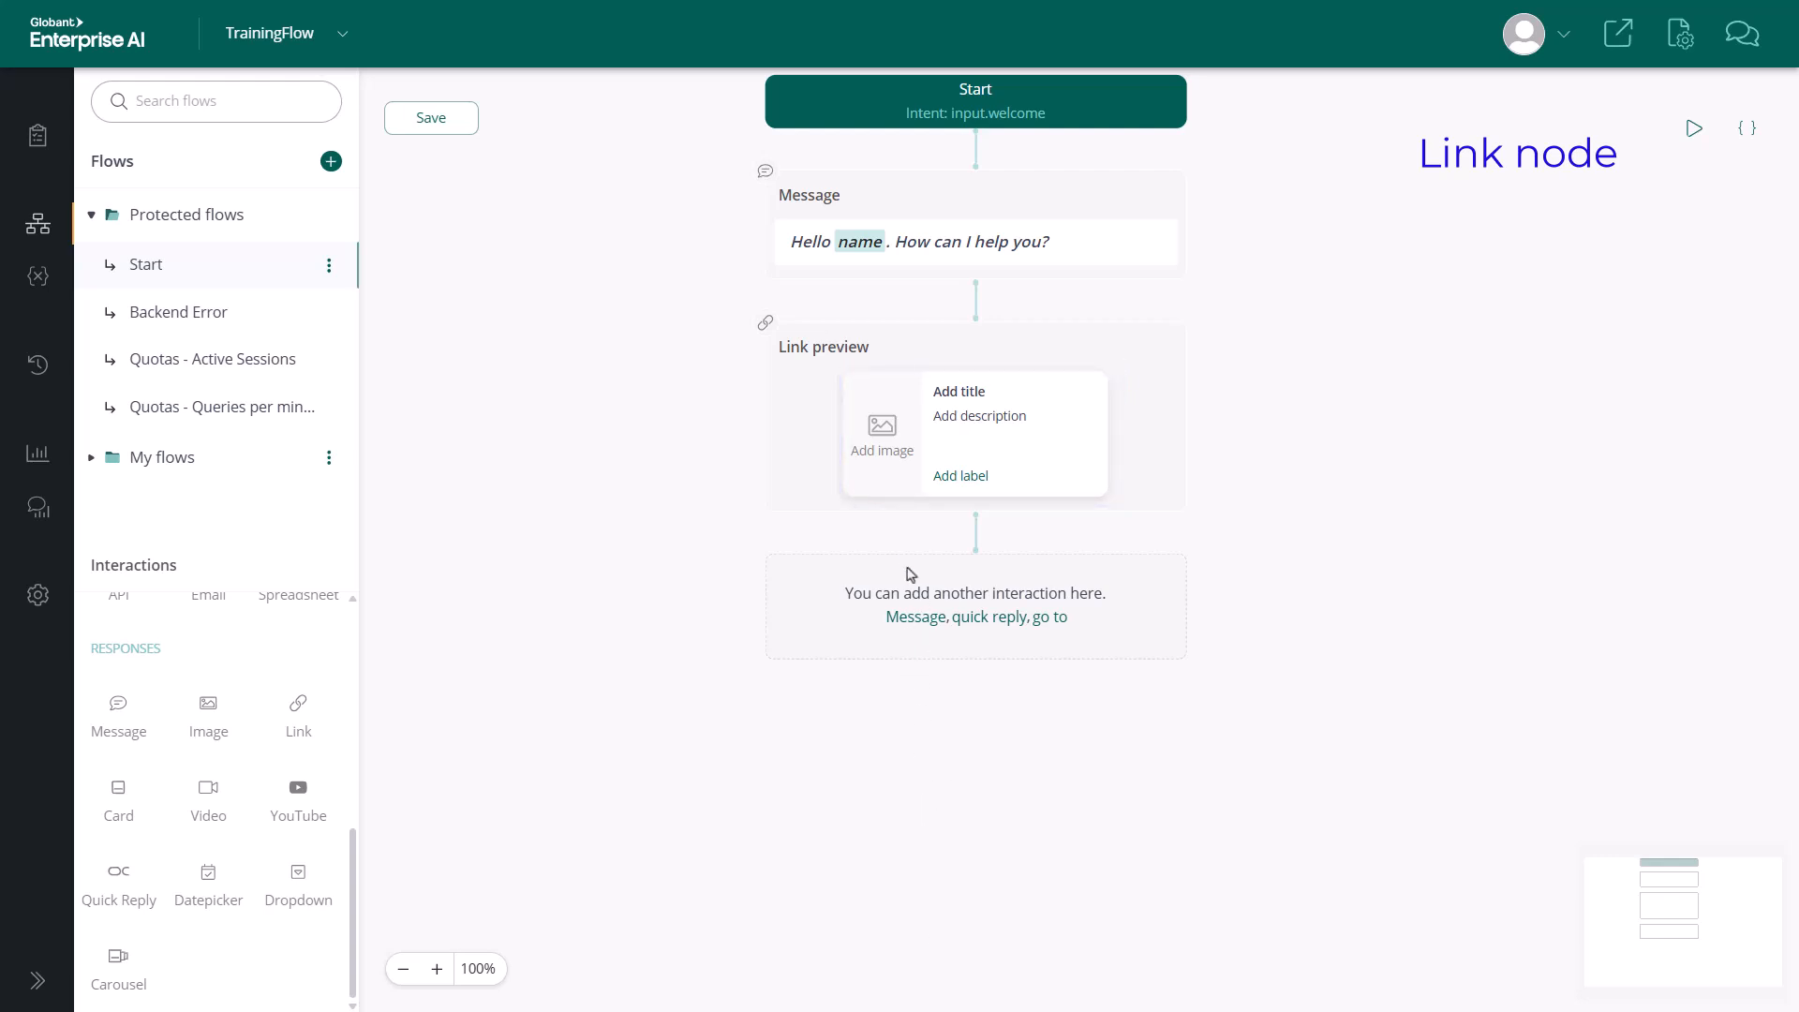
left_click(884, 430)
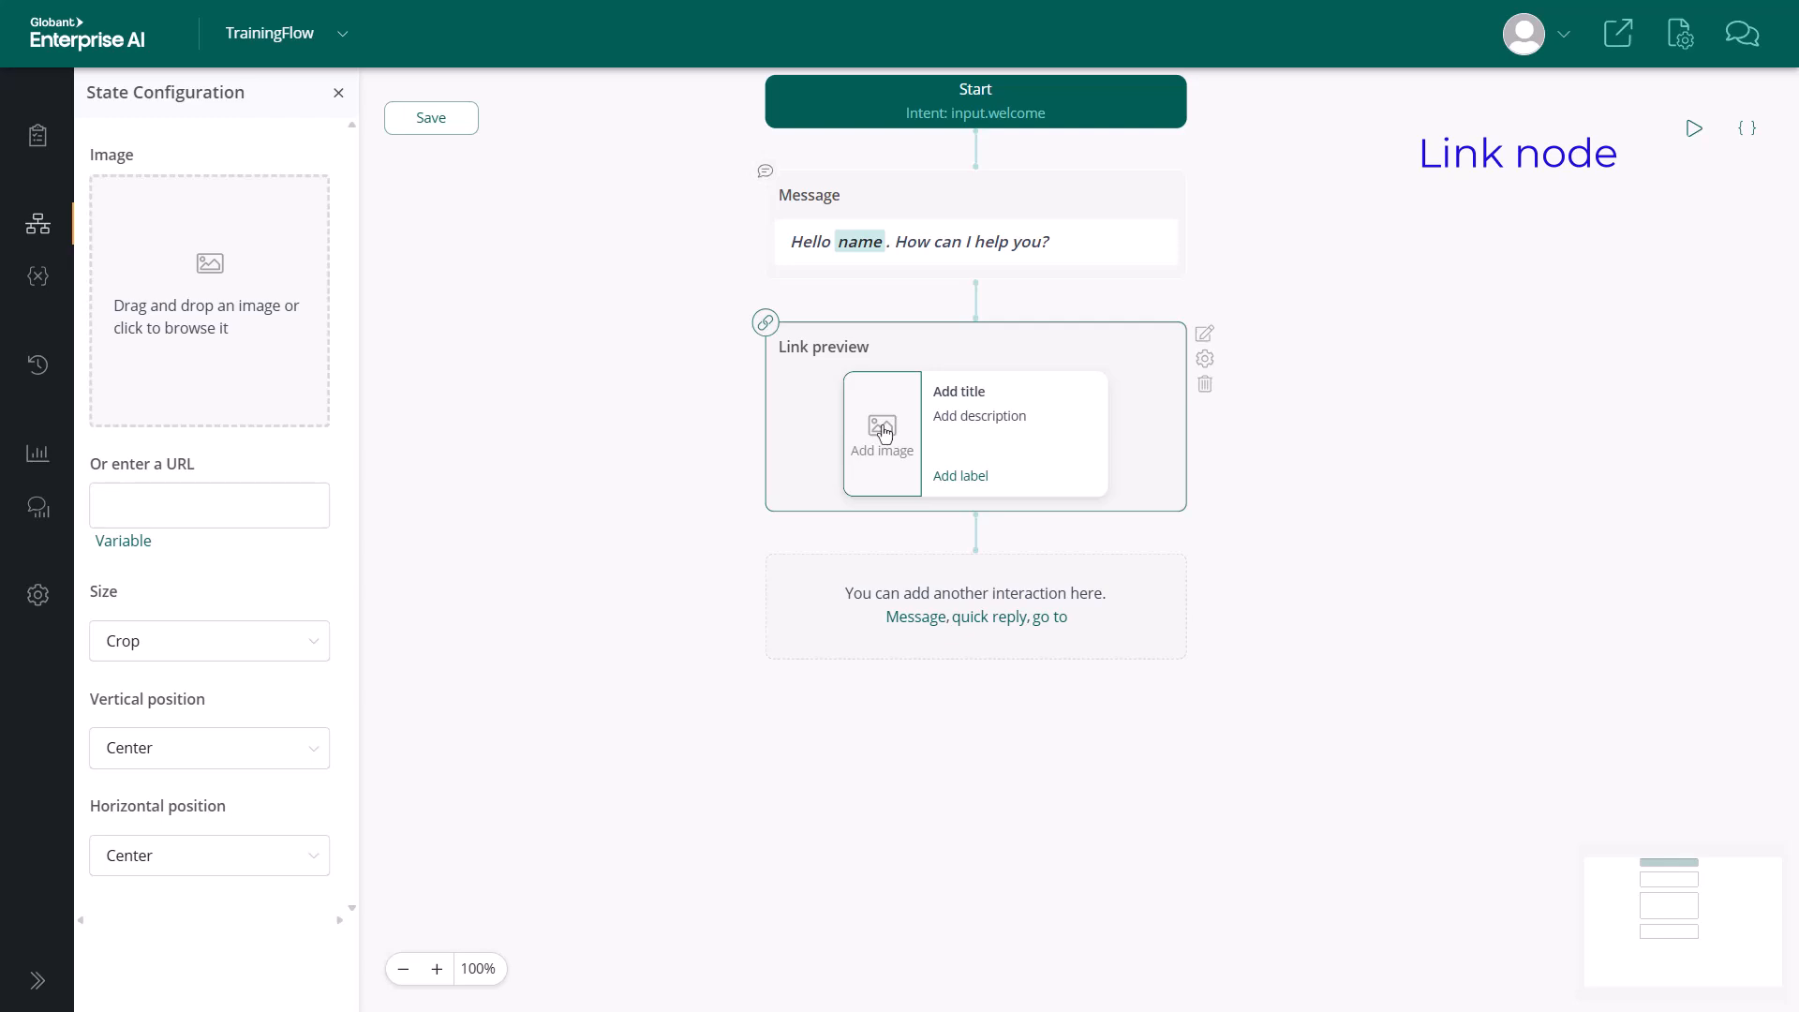
left_click(239, 307)
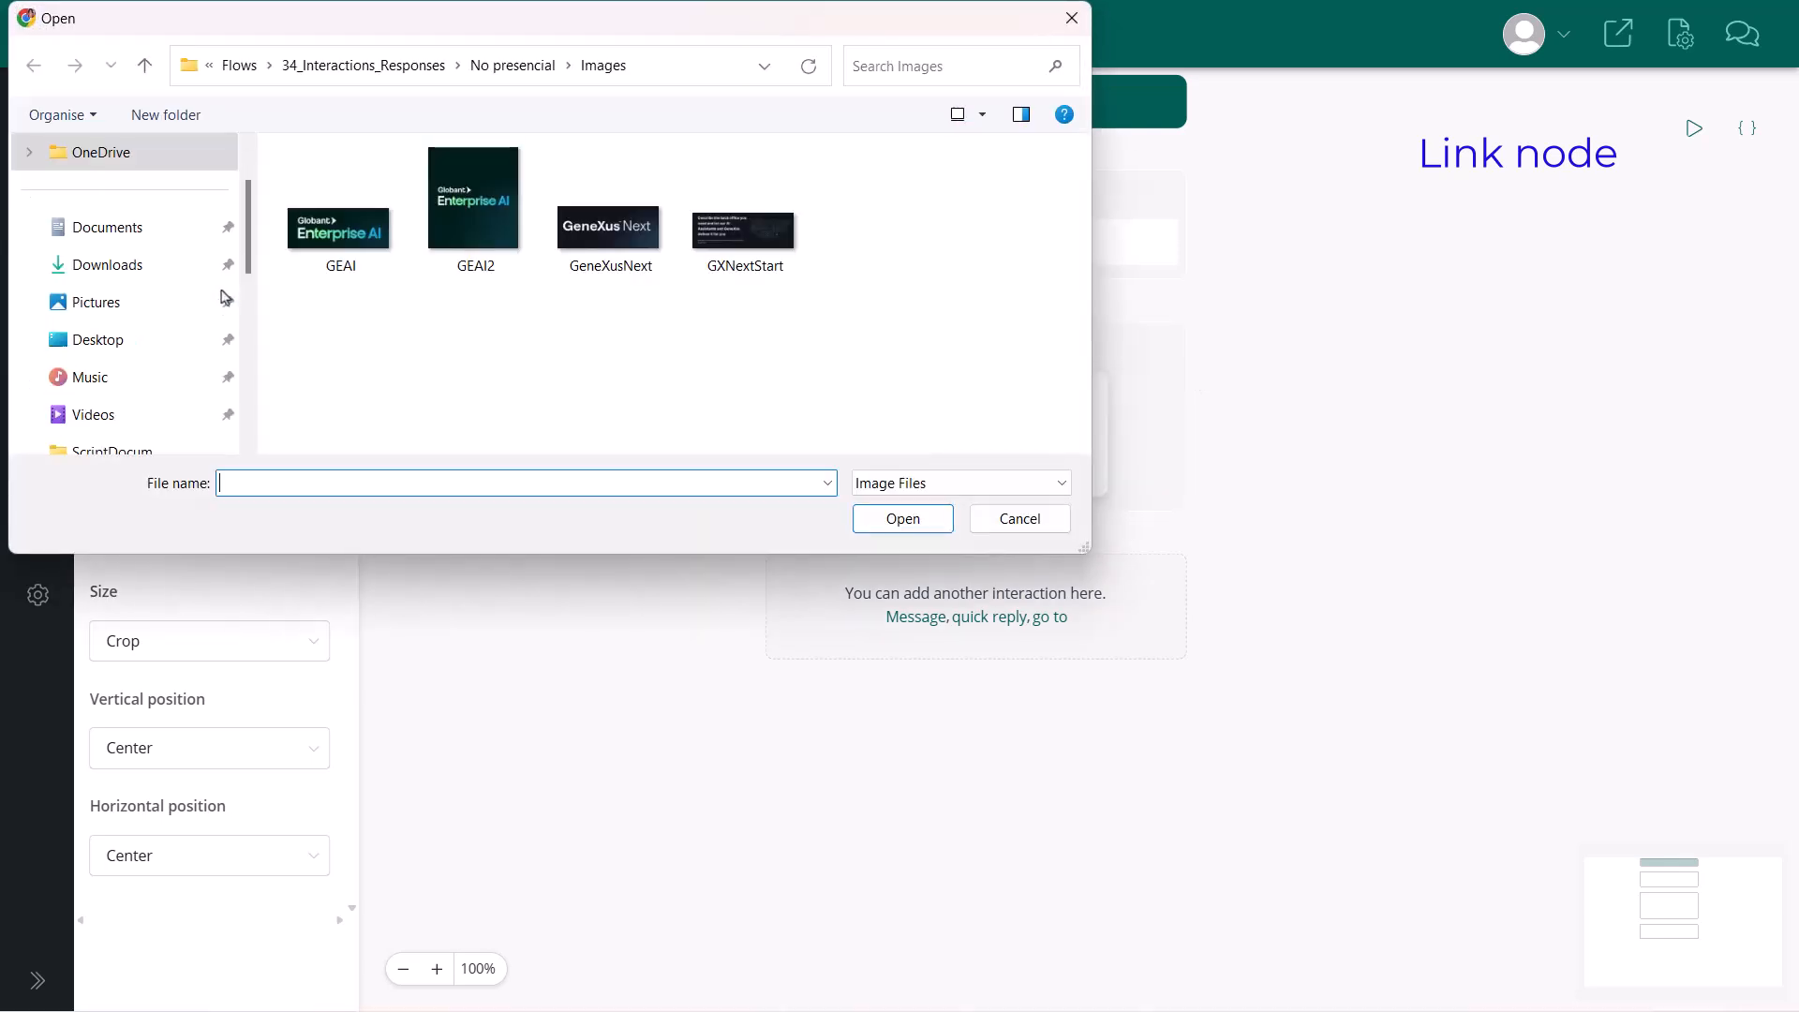
double_click(467, 213)
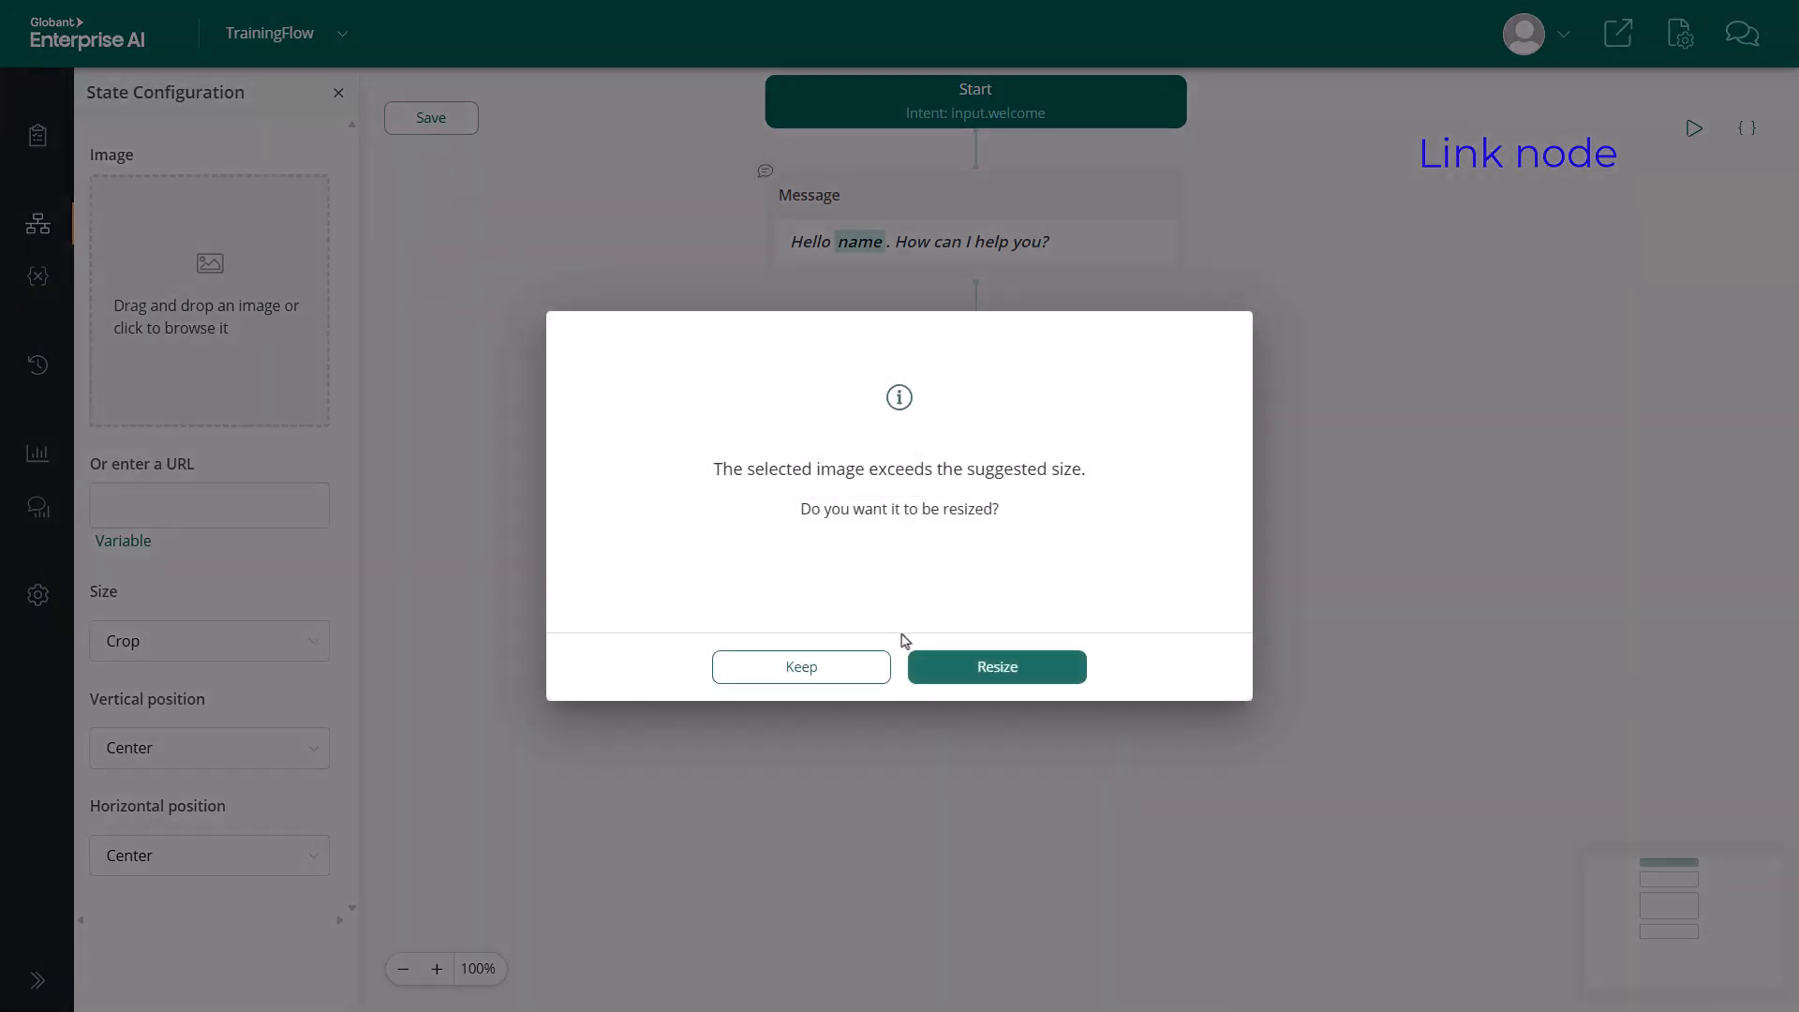
left_click(954, 666)
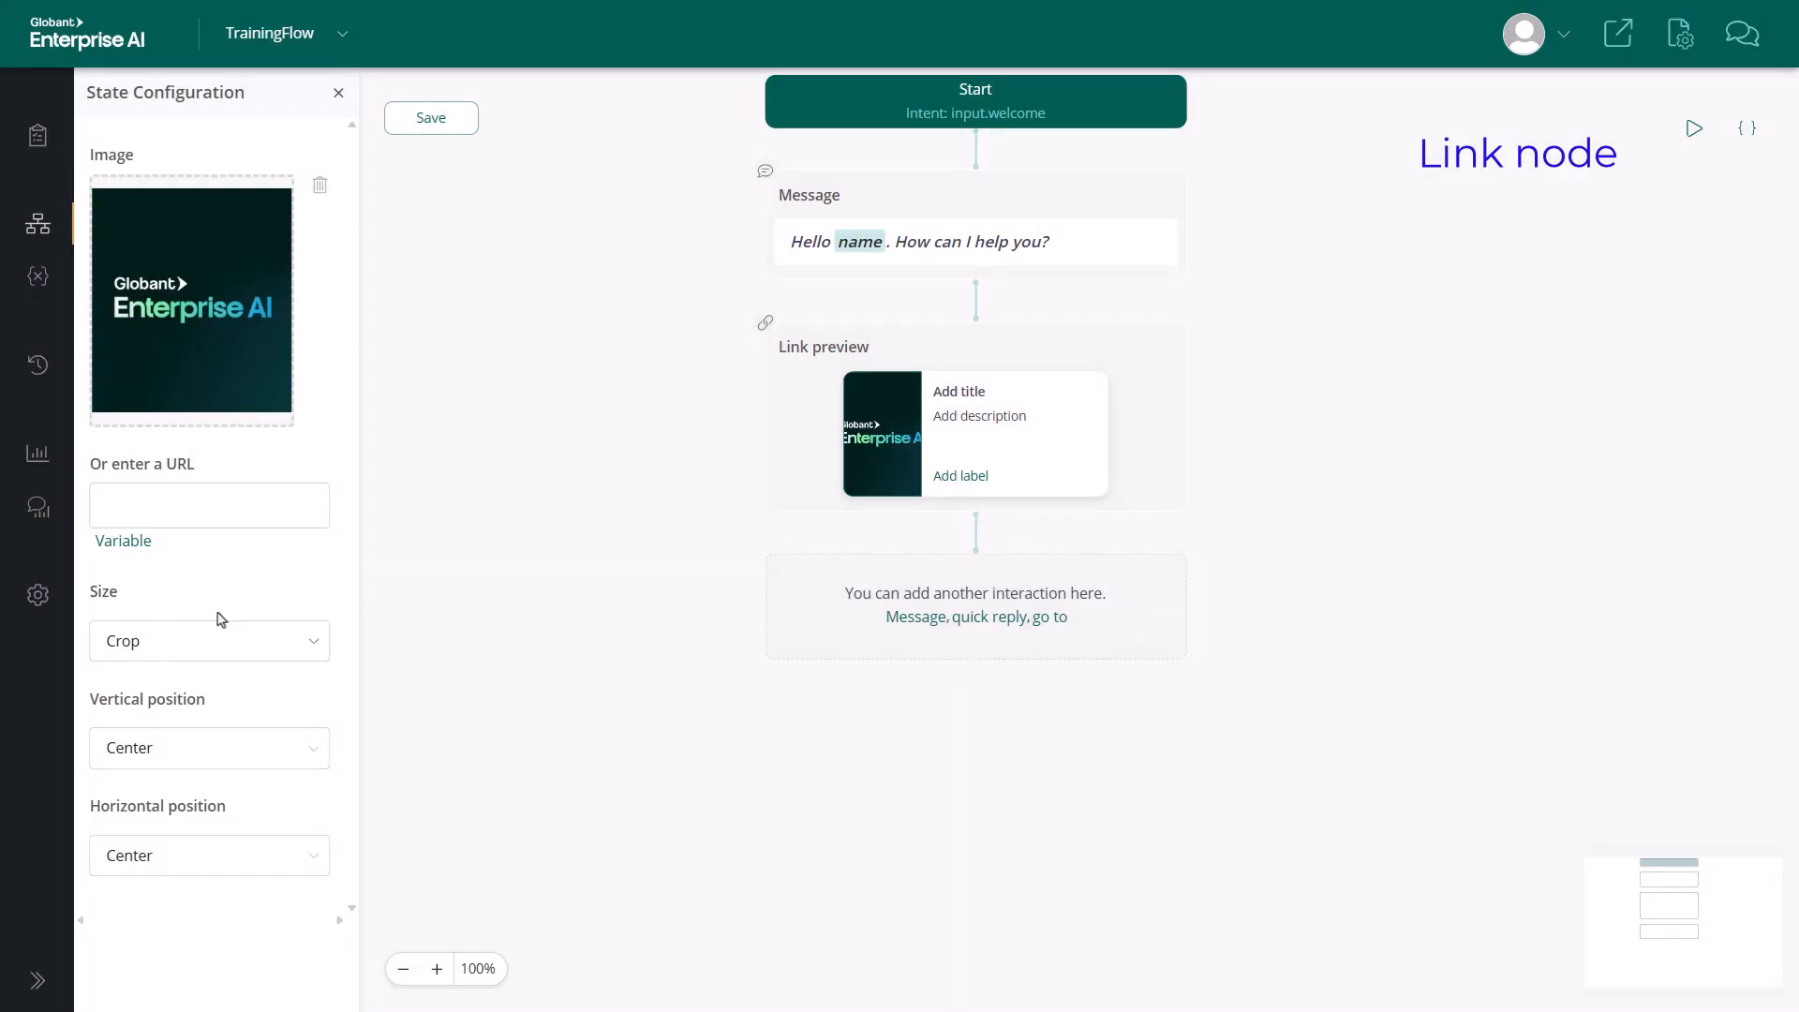
left_click(211, 651)
left_click(129, 740)
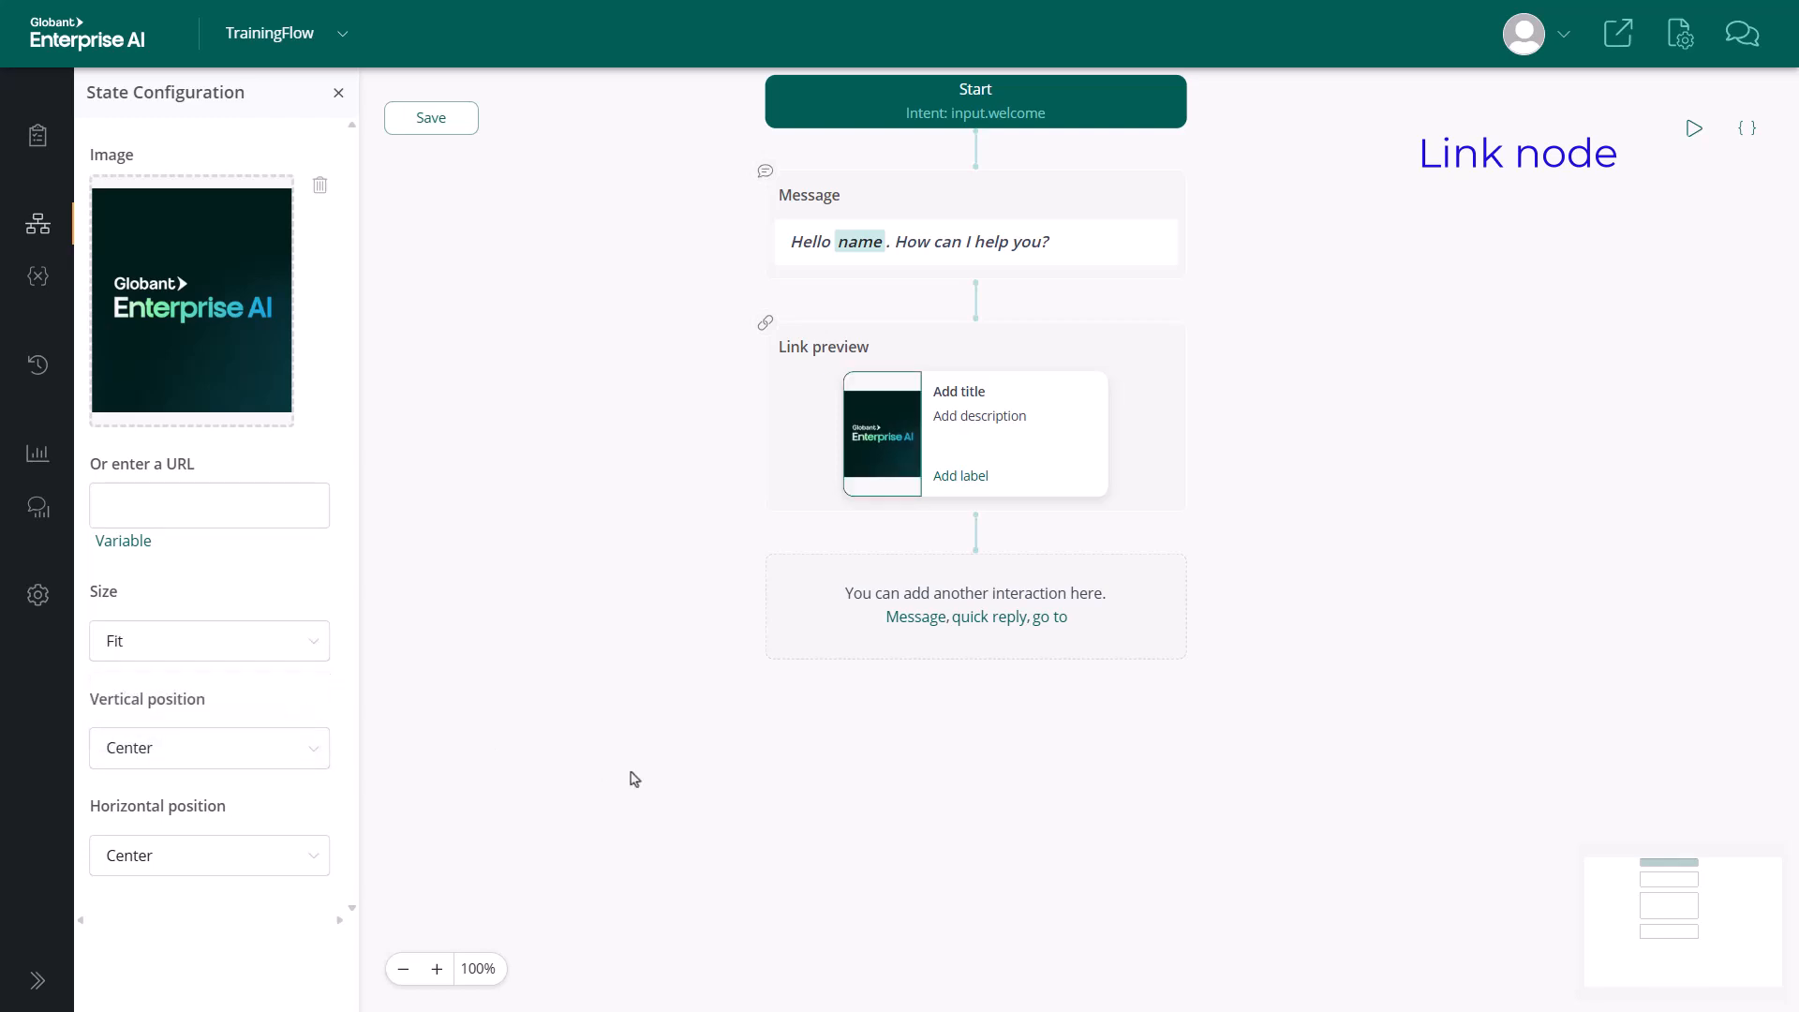
Step: Fill in the link preview with title "Globant Enterprise AI", description "Discover the power of AI" and label "Visit our site"
left_click(995, 390)
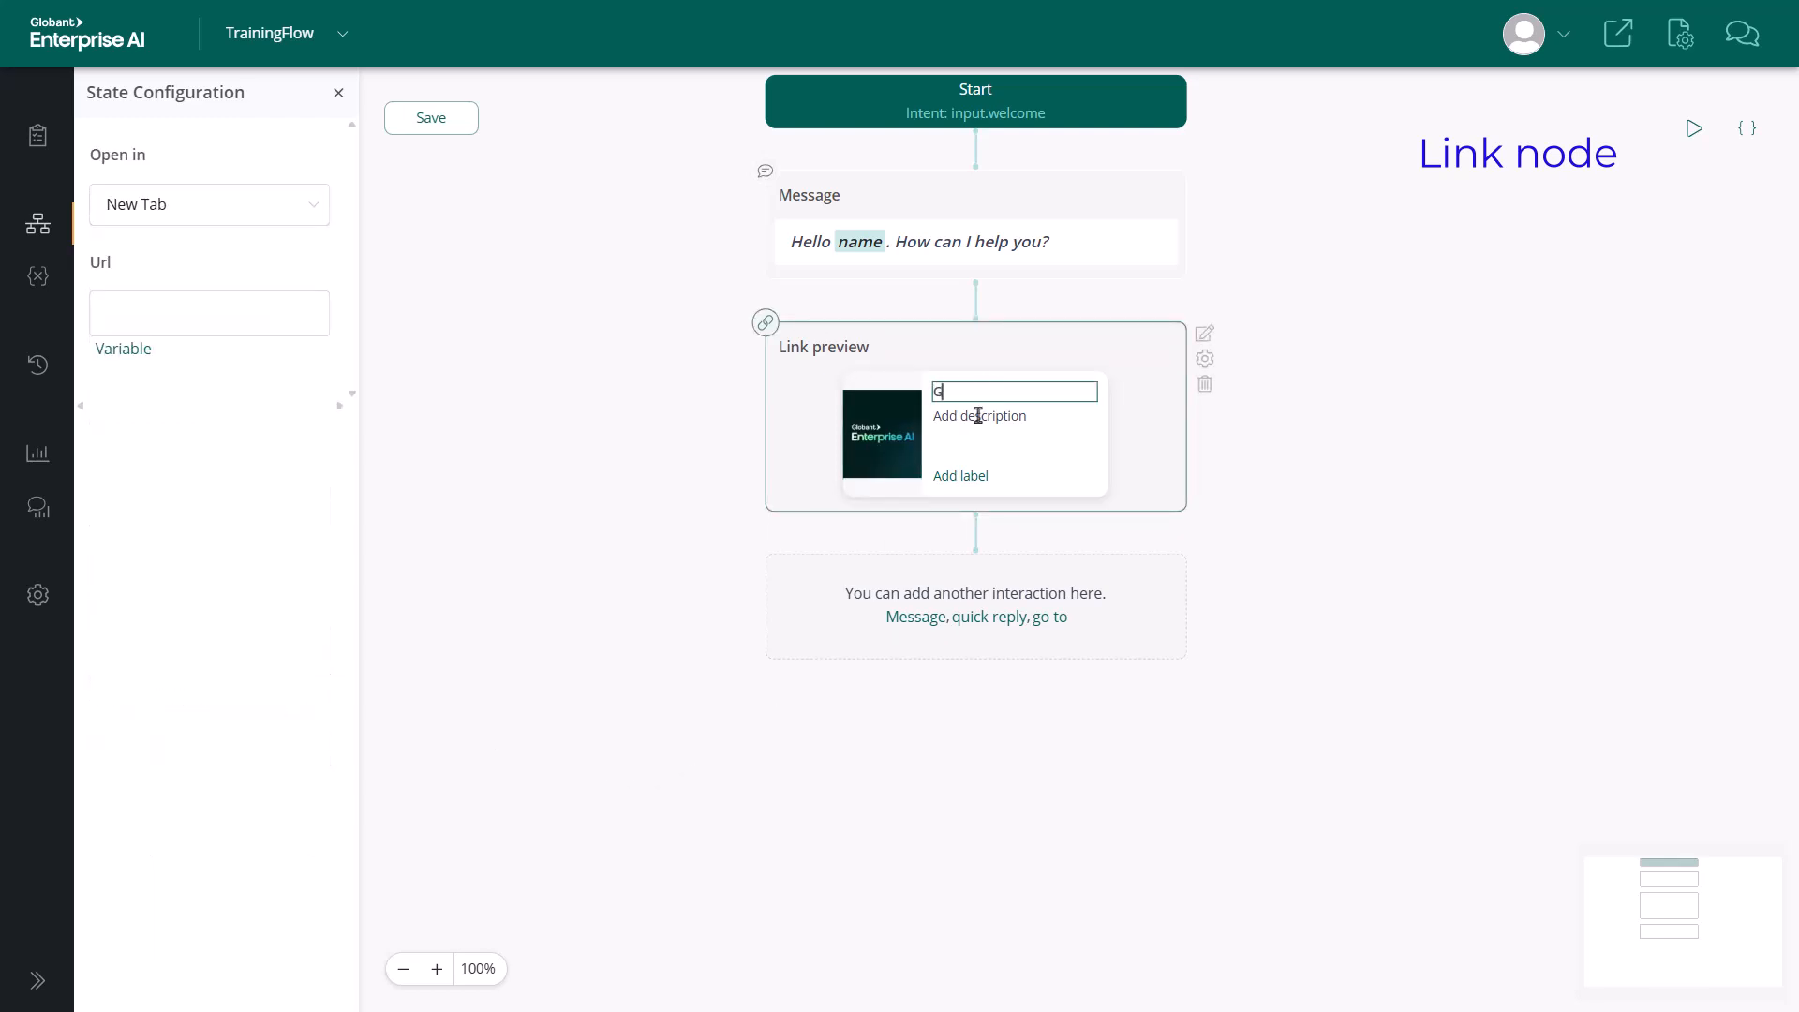
left_click(955, 475)
type("Visi")
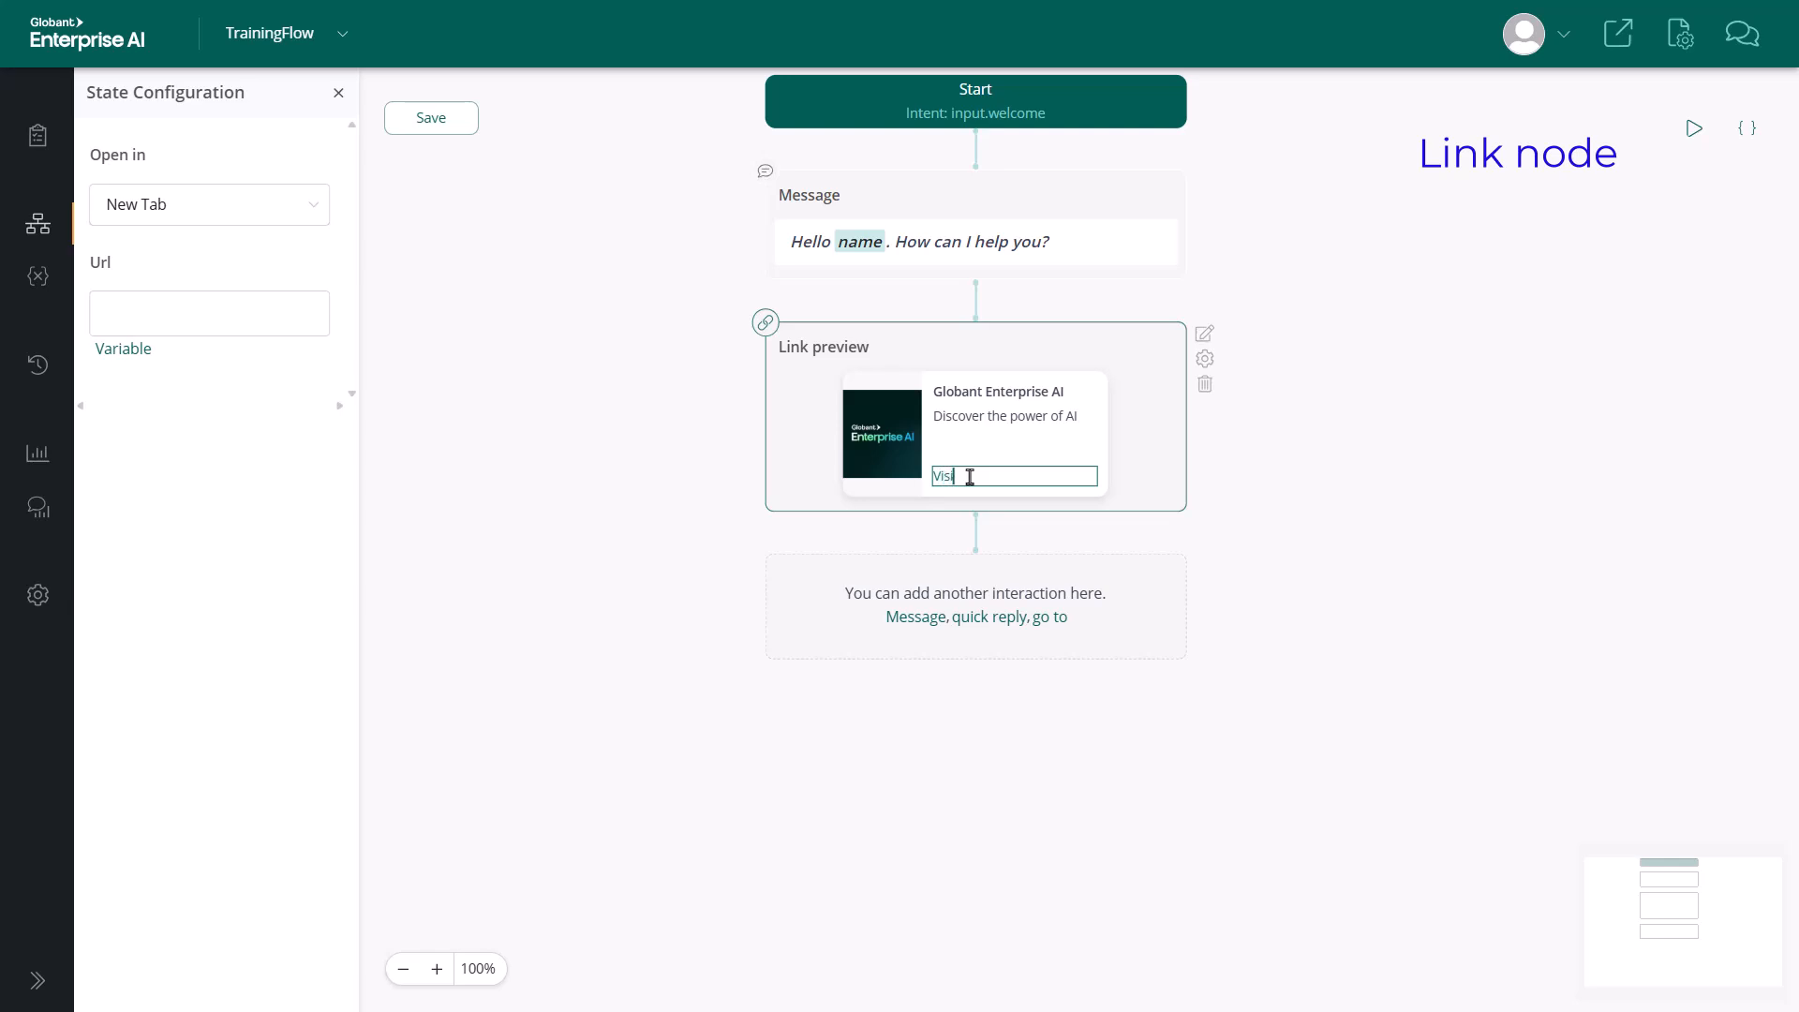
type("t our site")
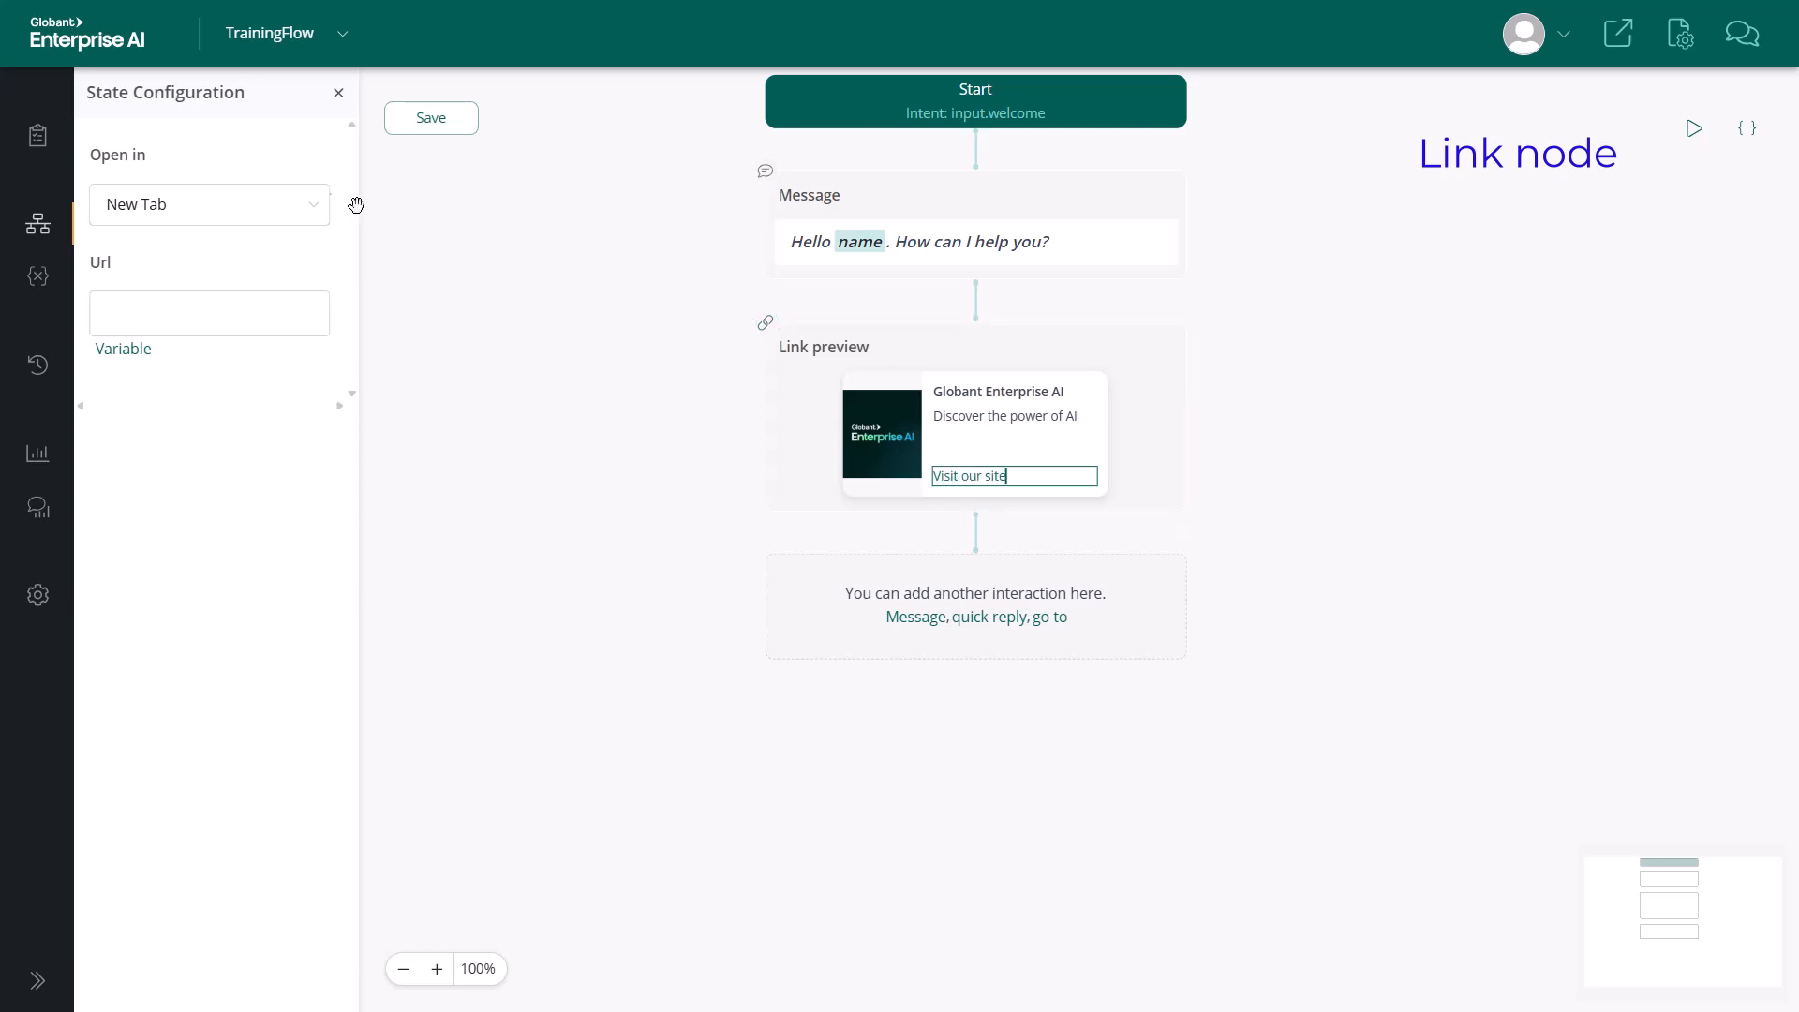
left_click(284, 193)
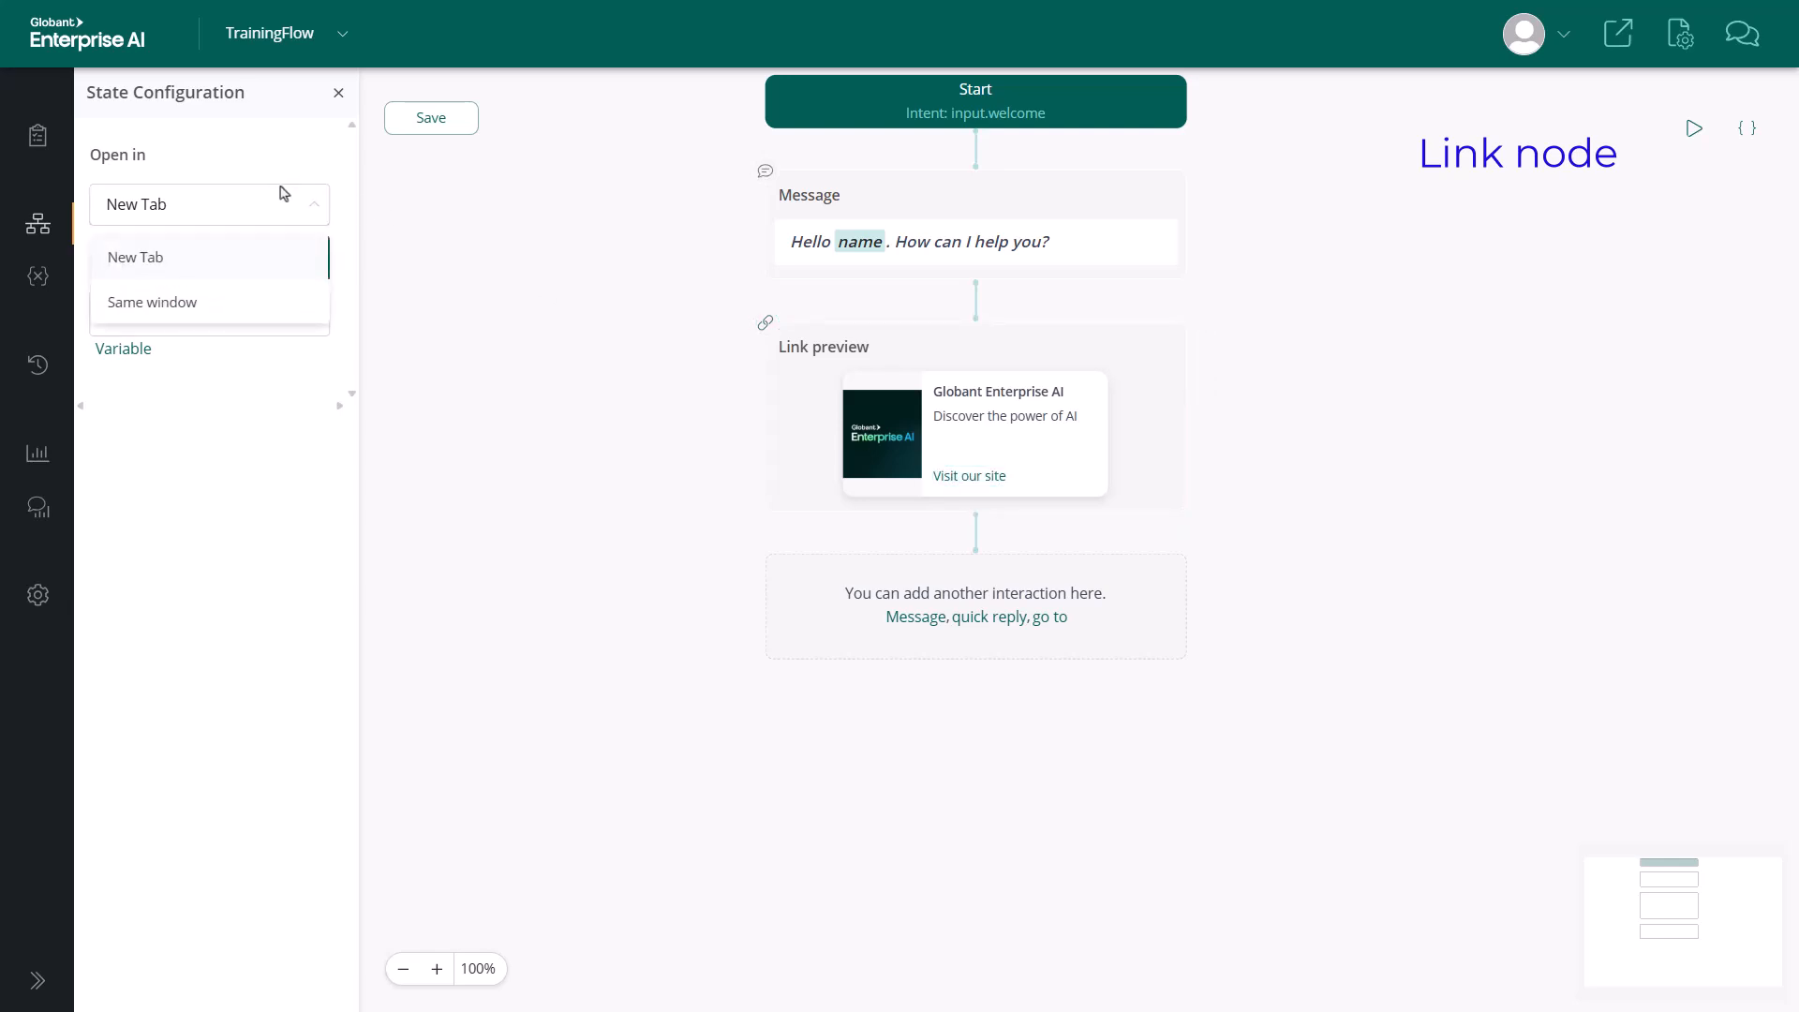
left_click(263, 254)
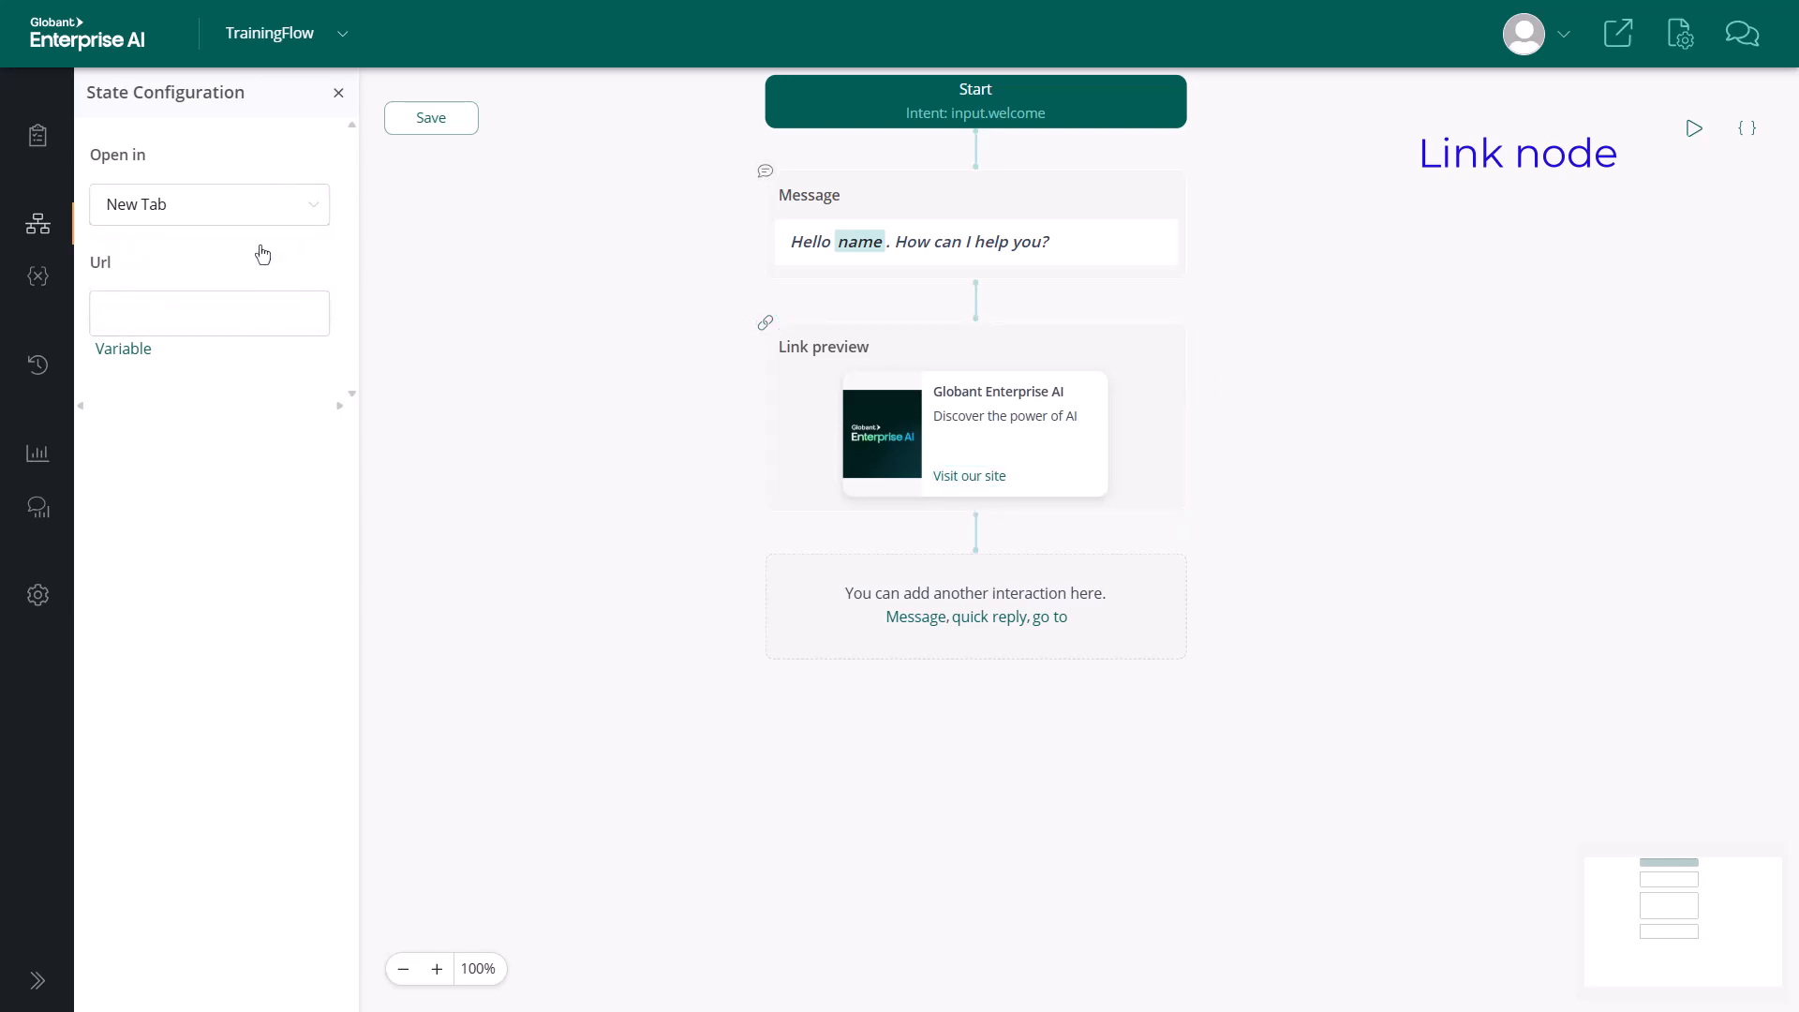
left_click(259, 309)
type("https://www.genexus.com/en/products/globant-enterprise-ai")
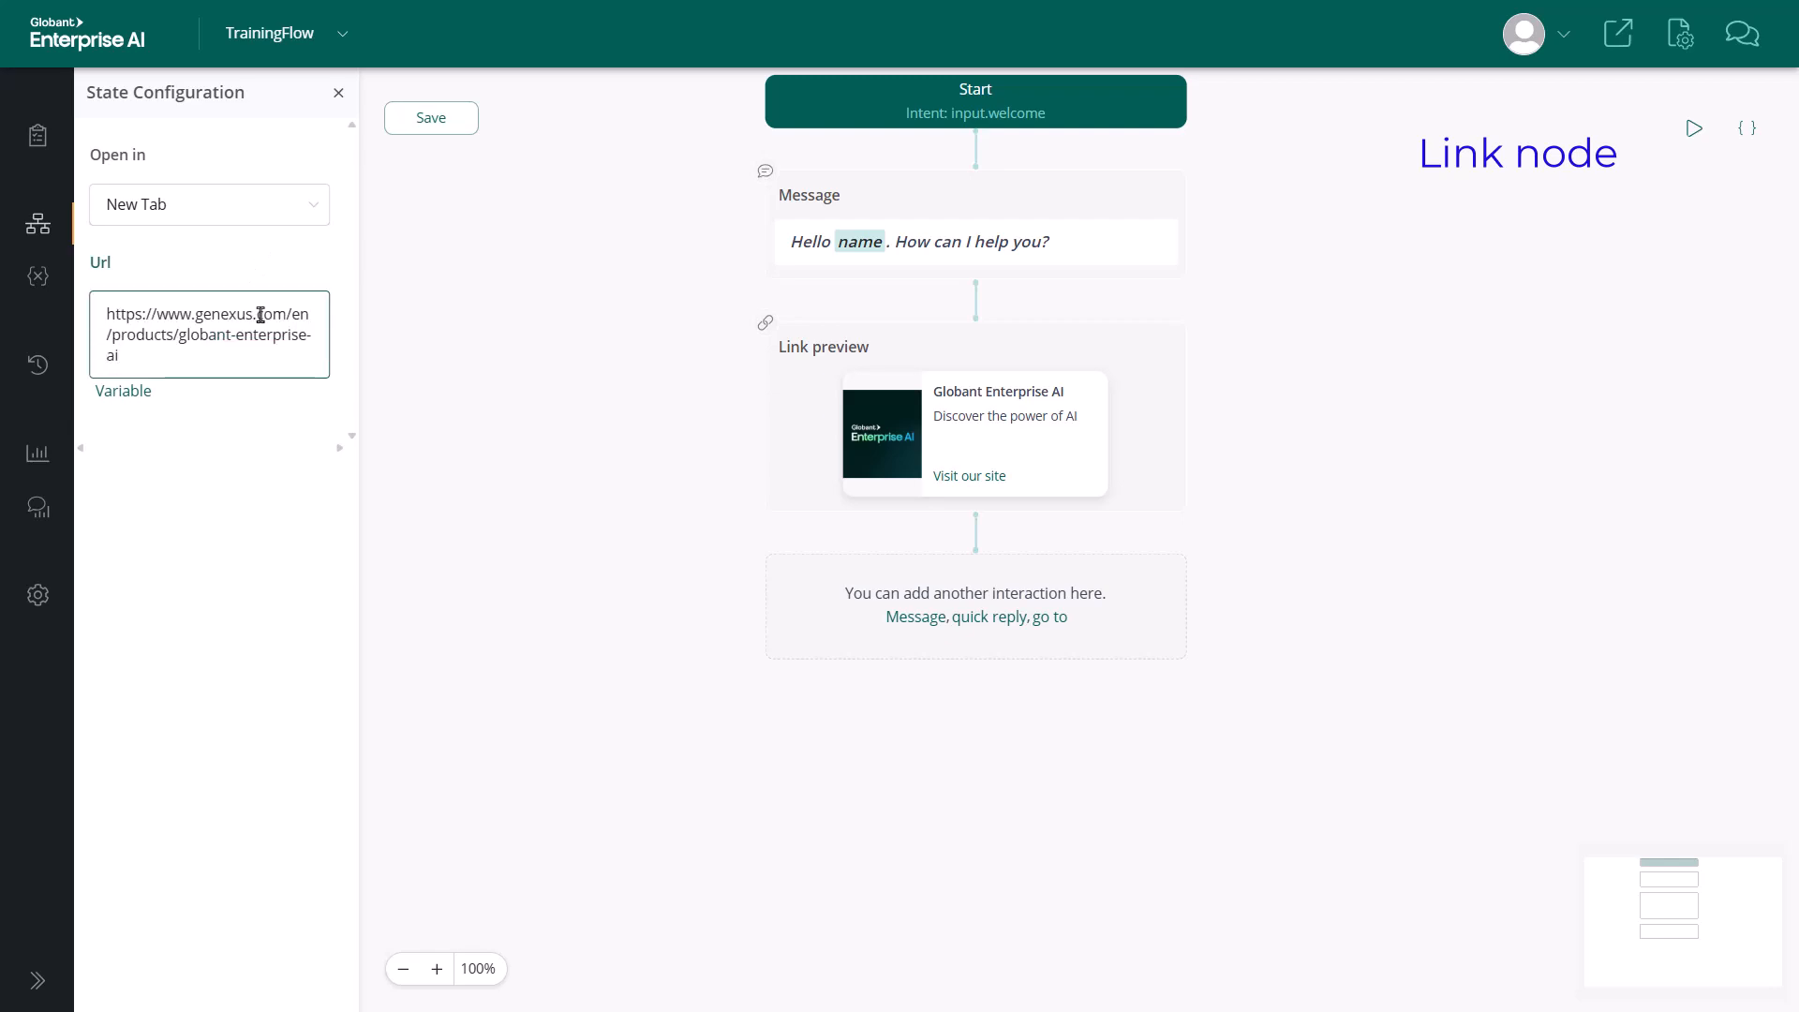
left_click(493, 442)
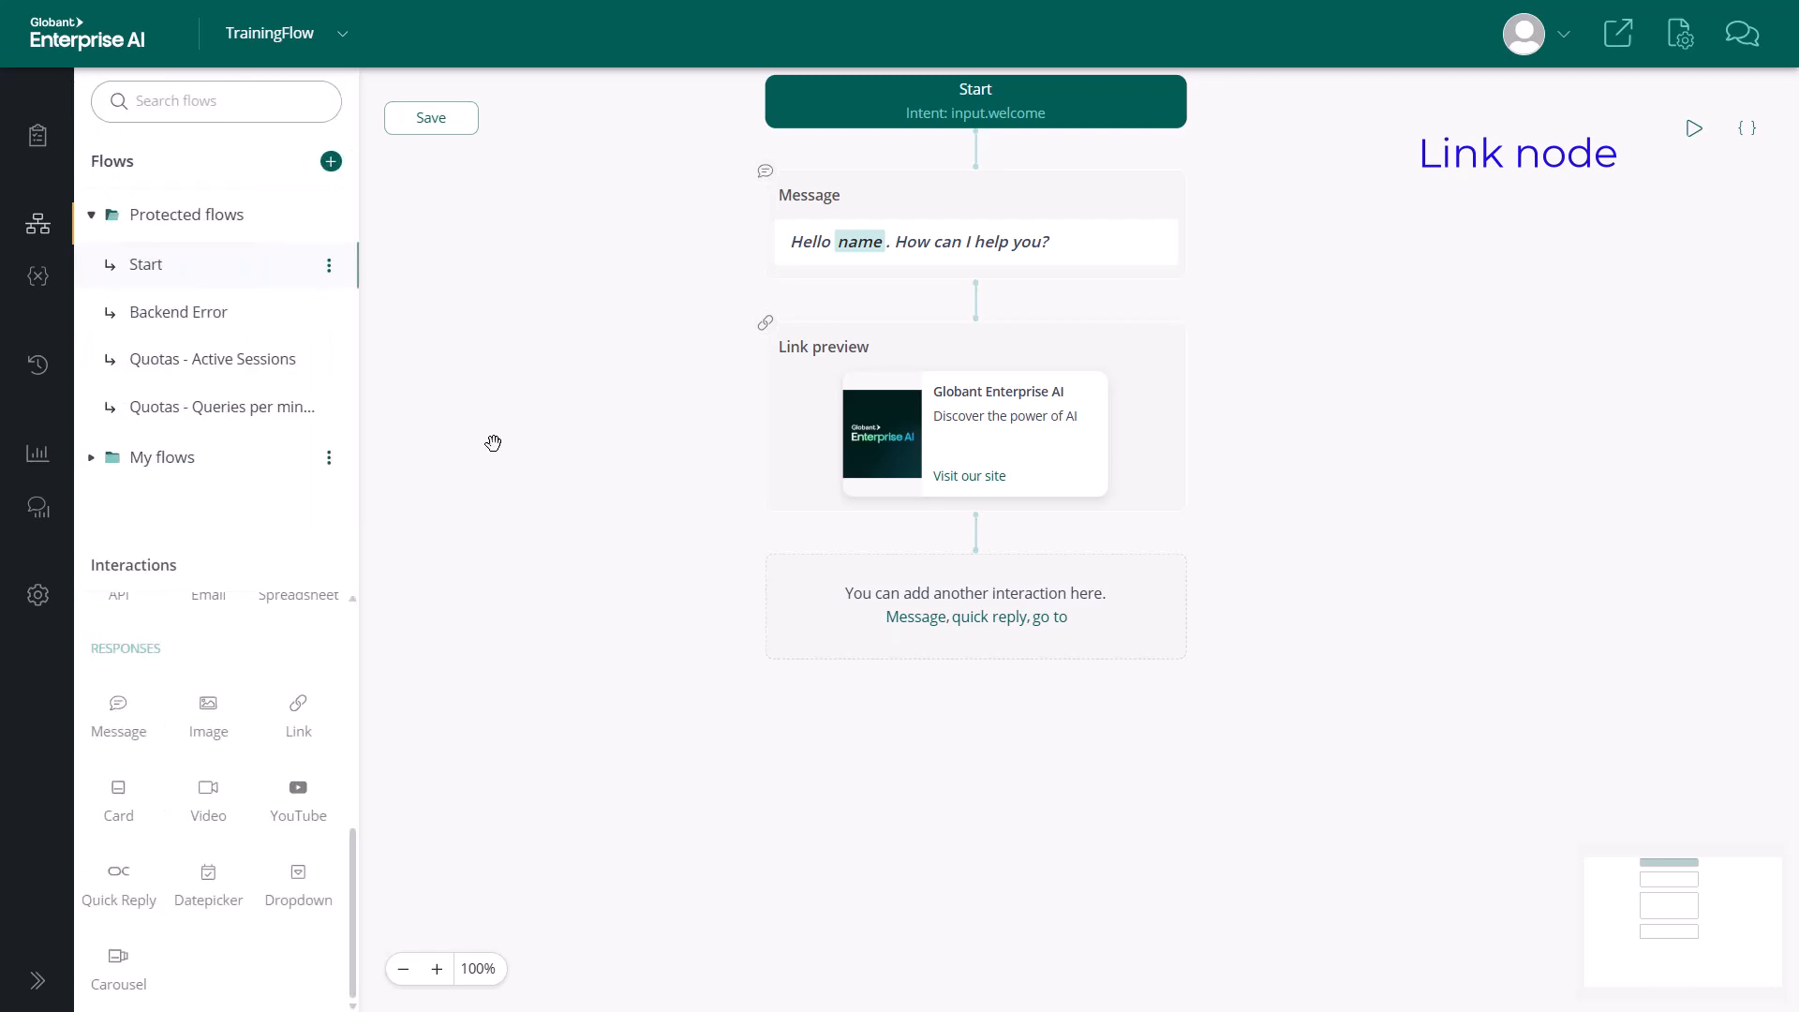
Step: Save the flow and test it in the testing assistant by following the "Visit our site" link
left_click(430, 115)
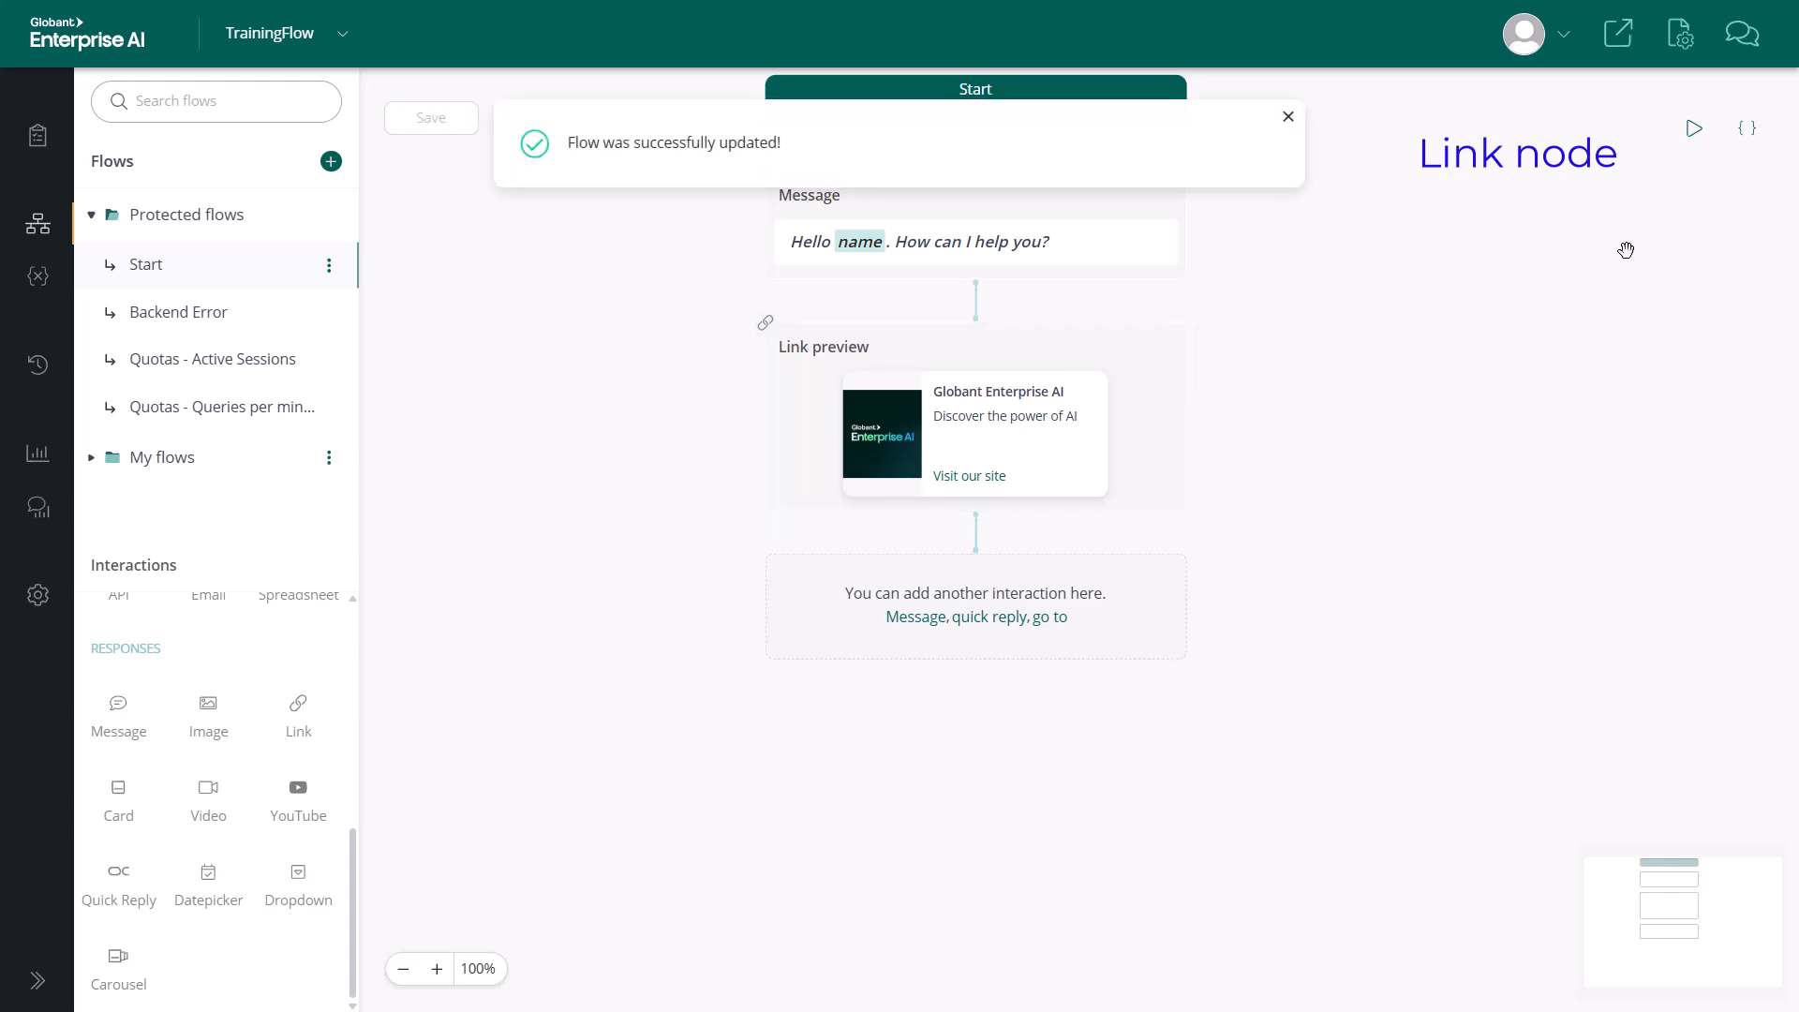
left_click(1695, 129)
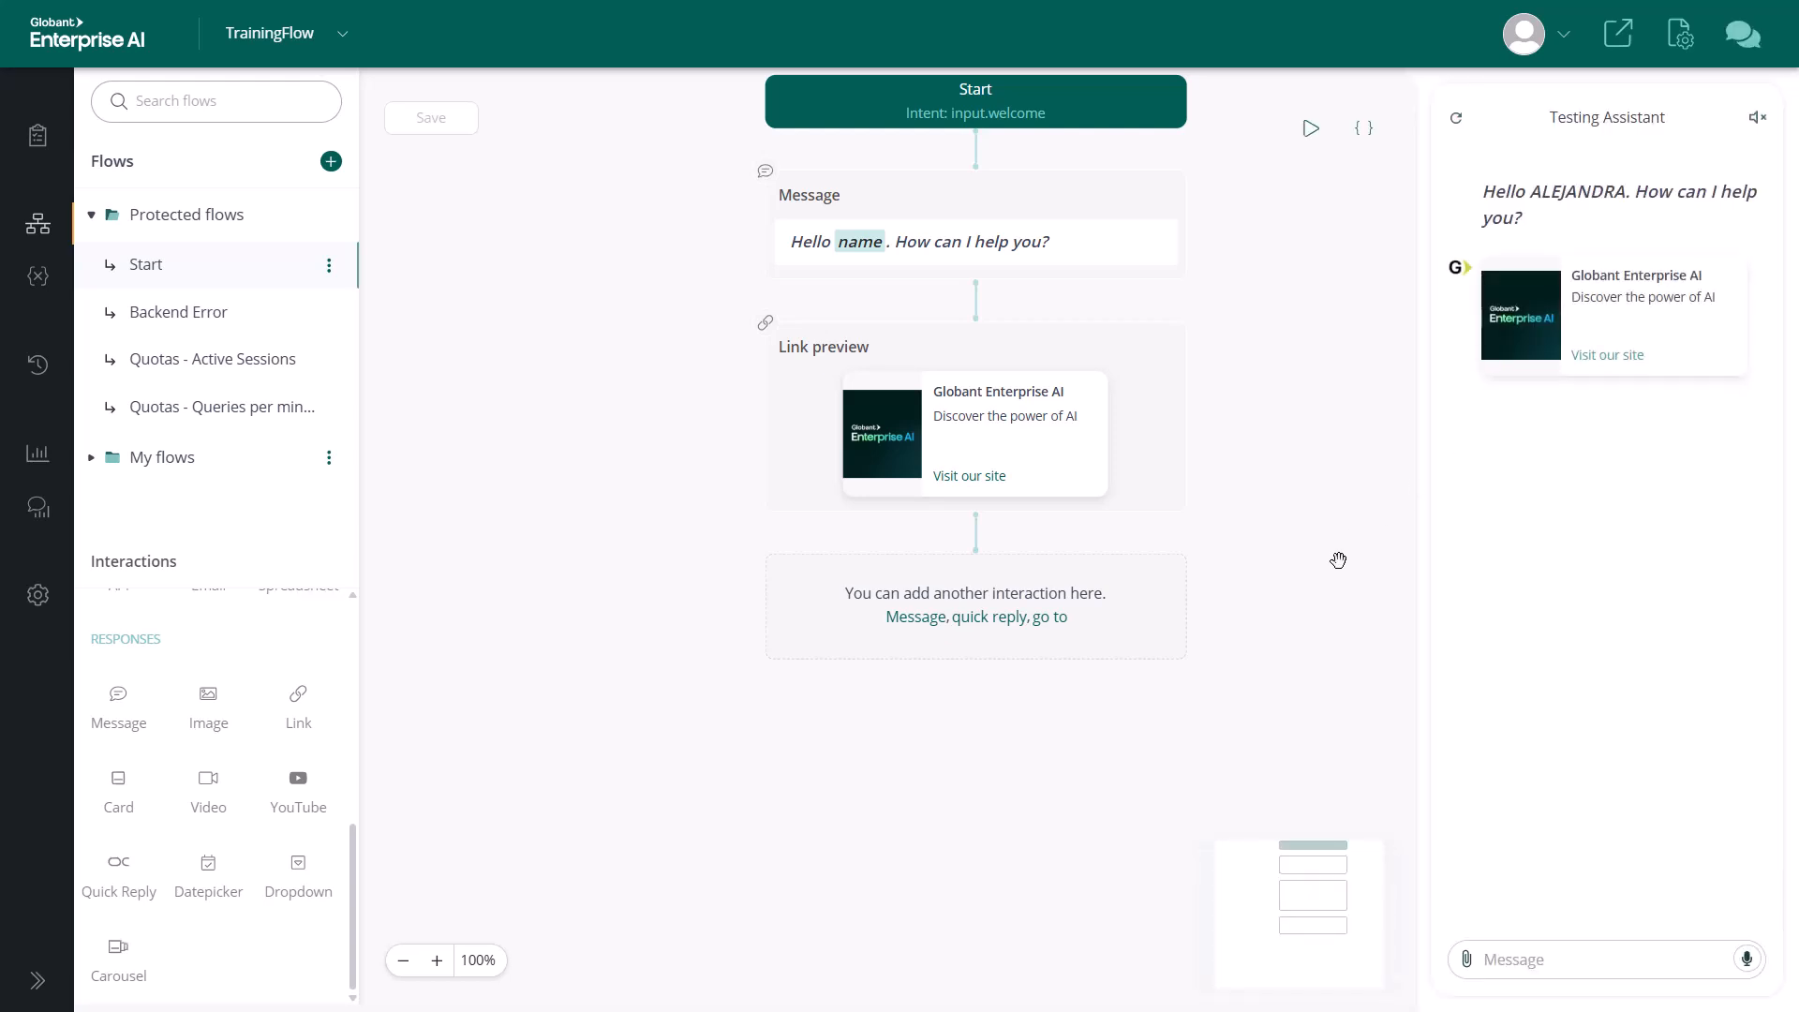
left_click(1602, 357)
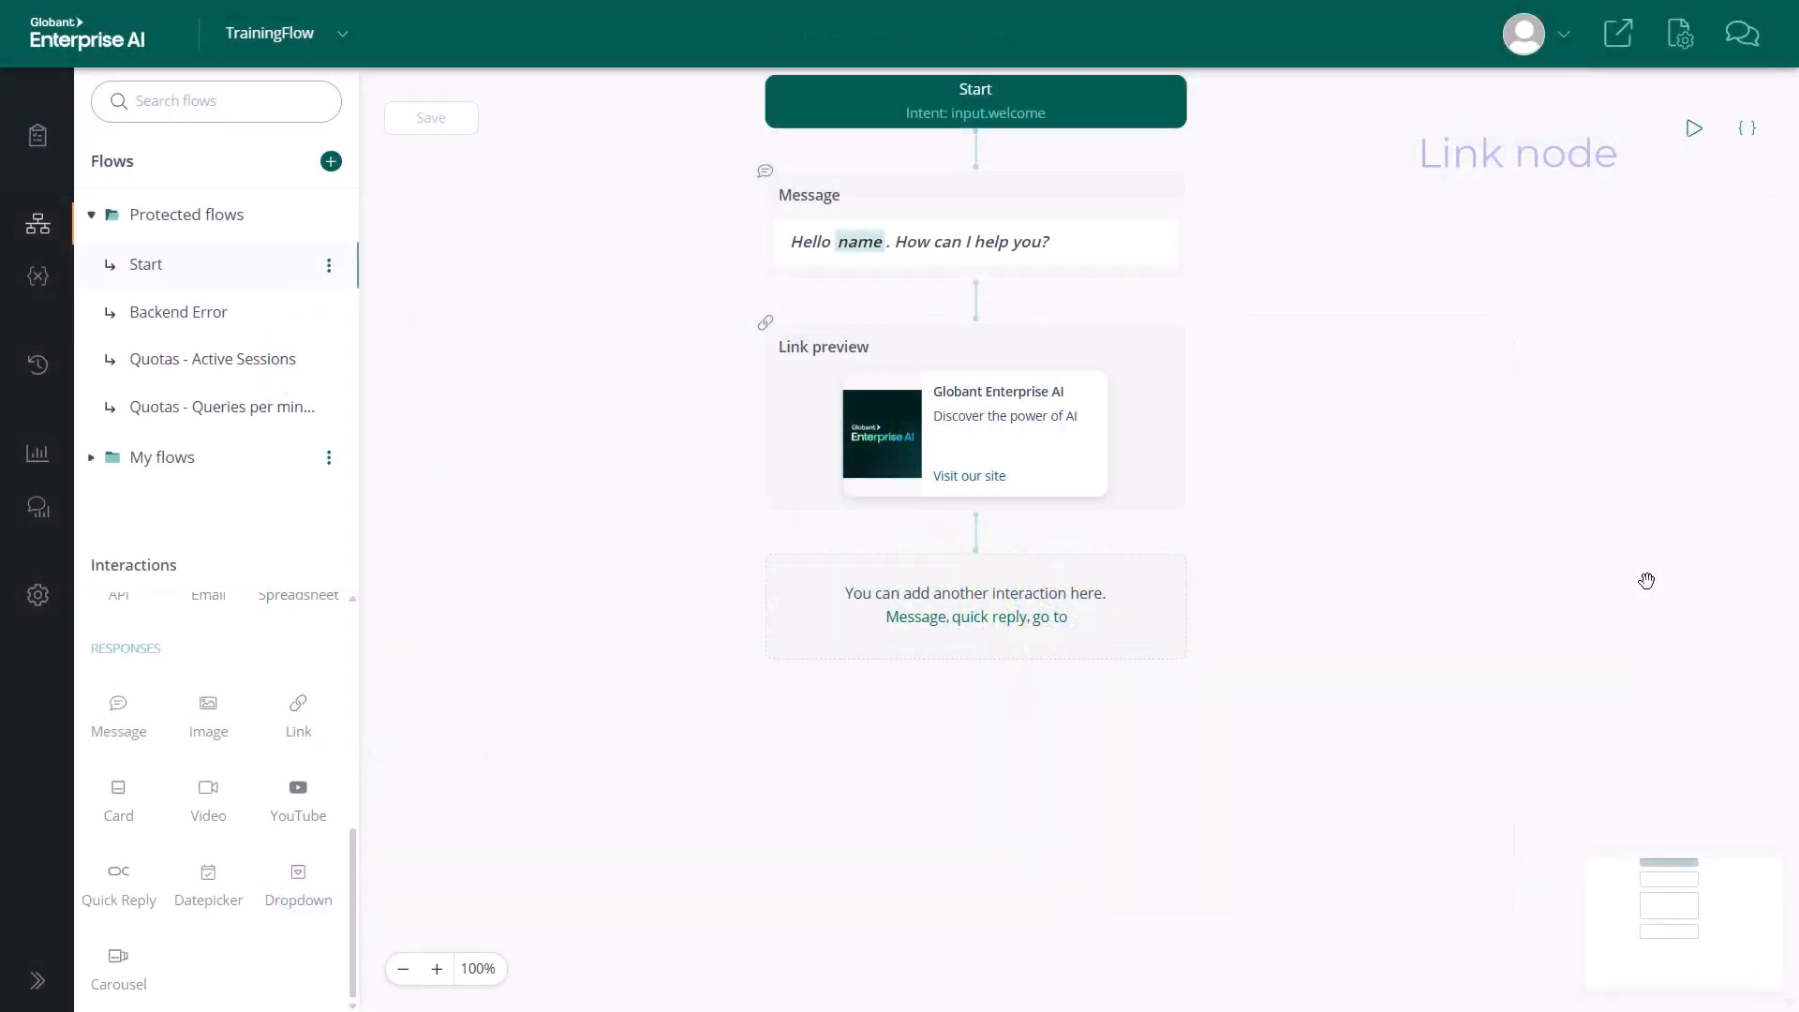
Step: Open the state behavior settings of the Link preview node
mouse_move(1155, 440)
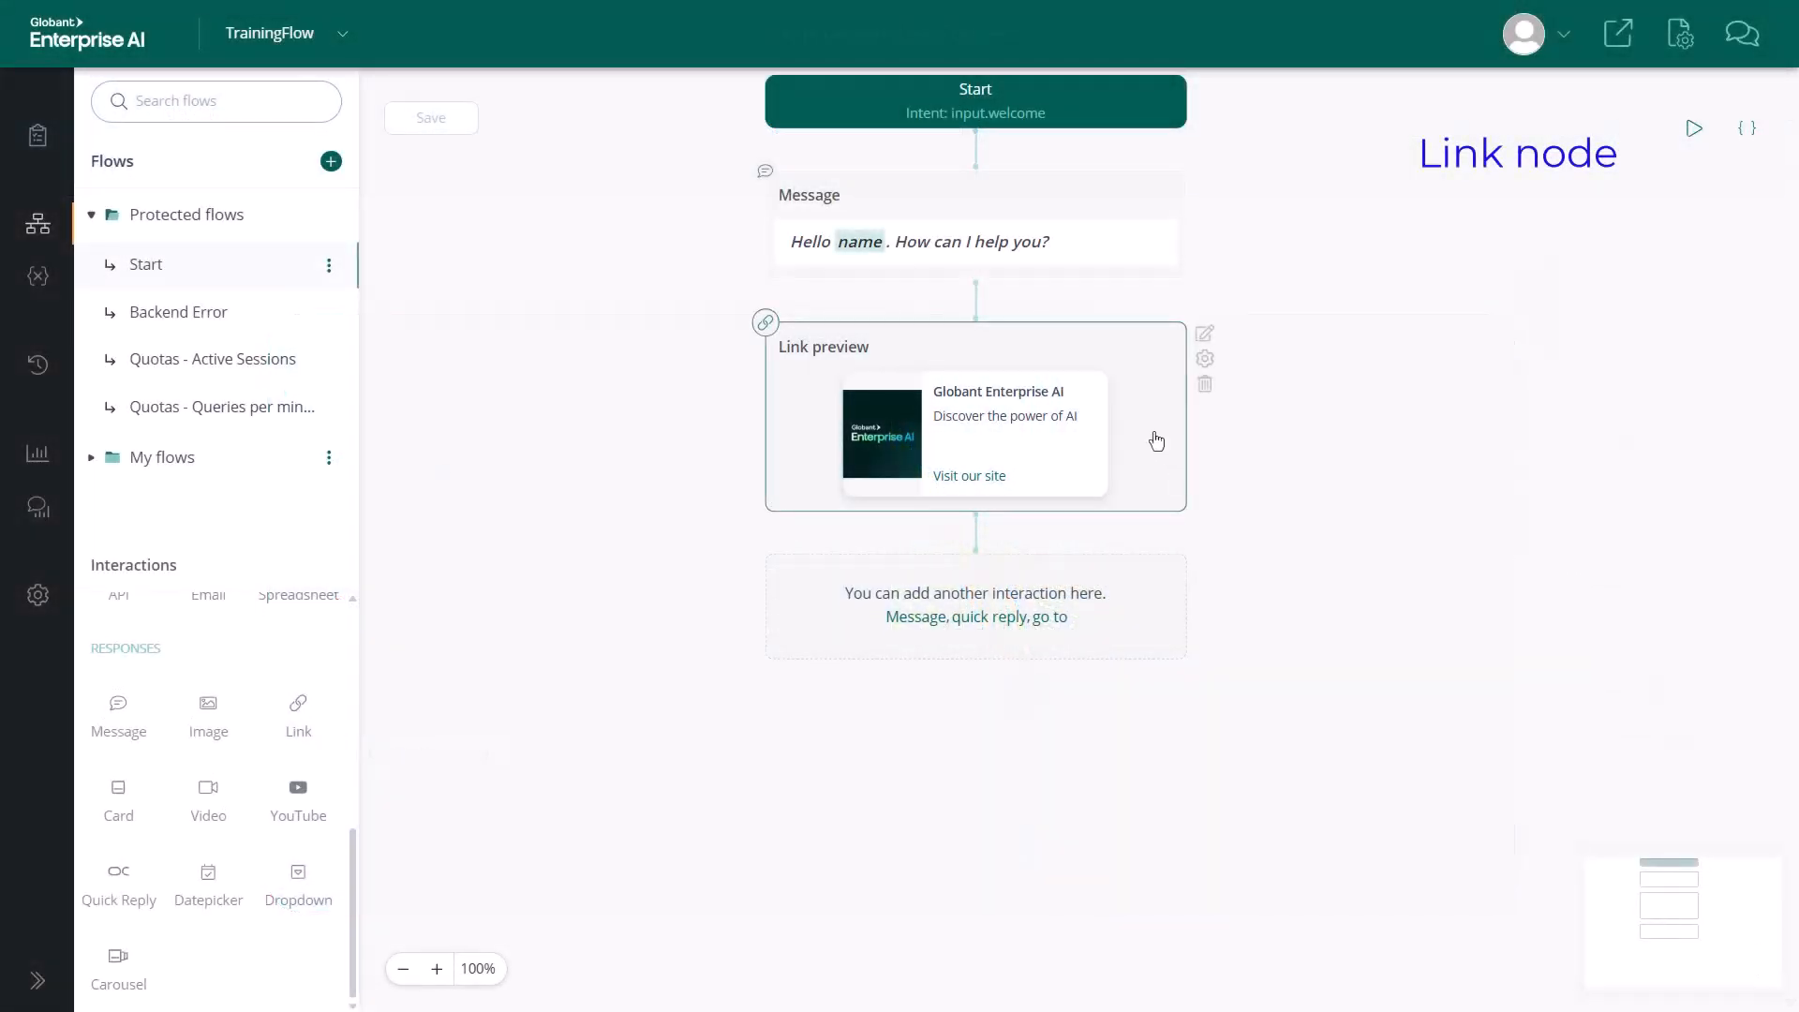
left_click(1205, 366)
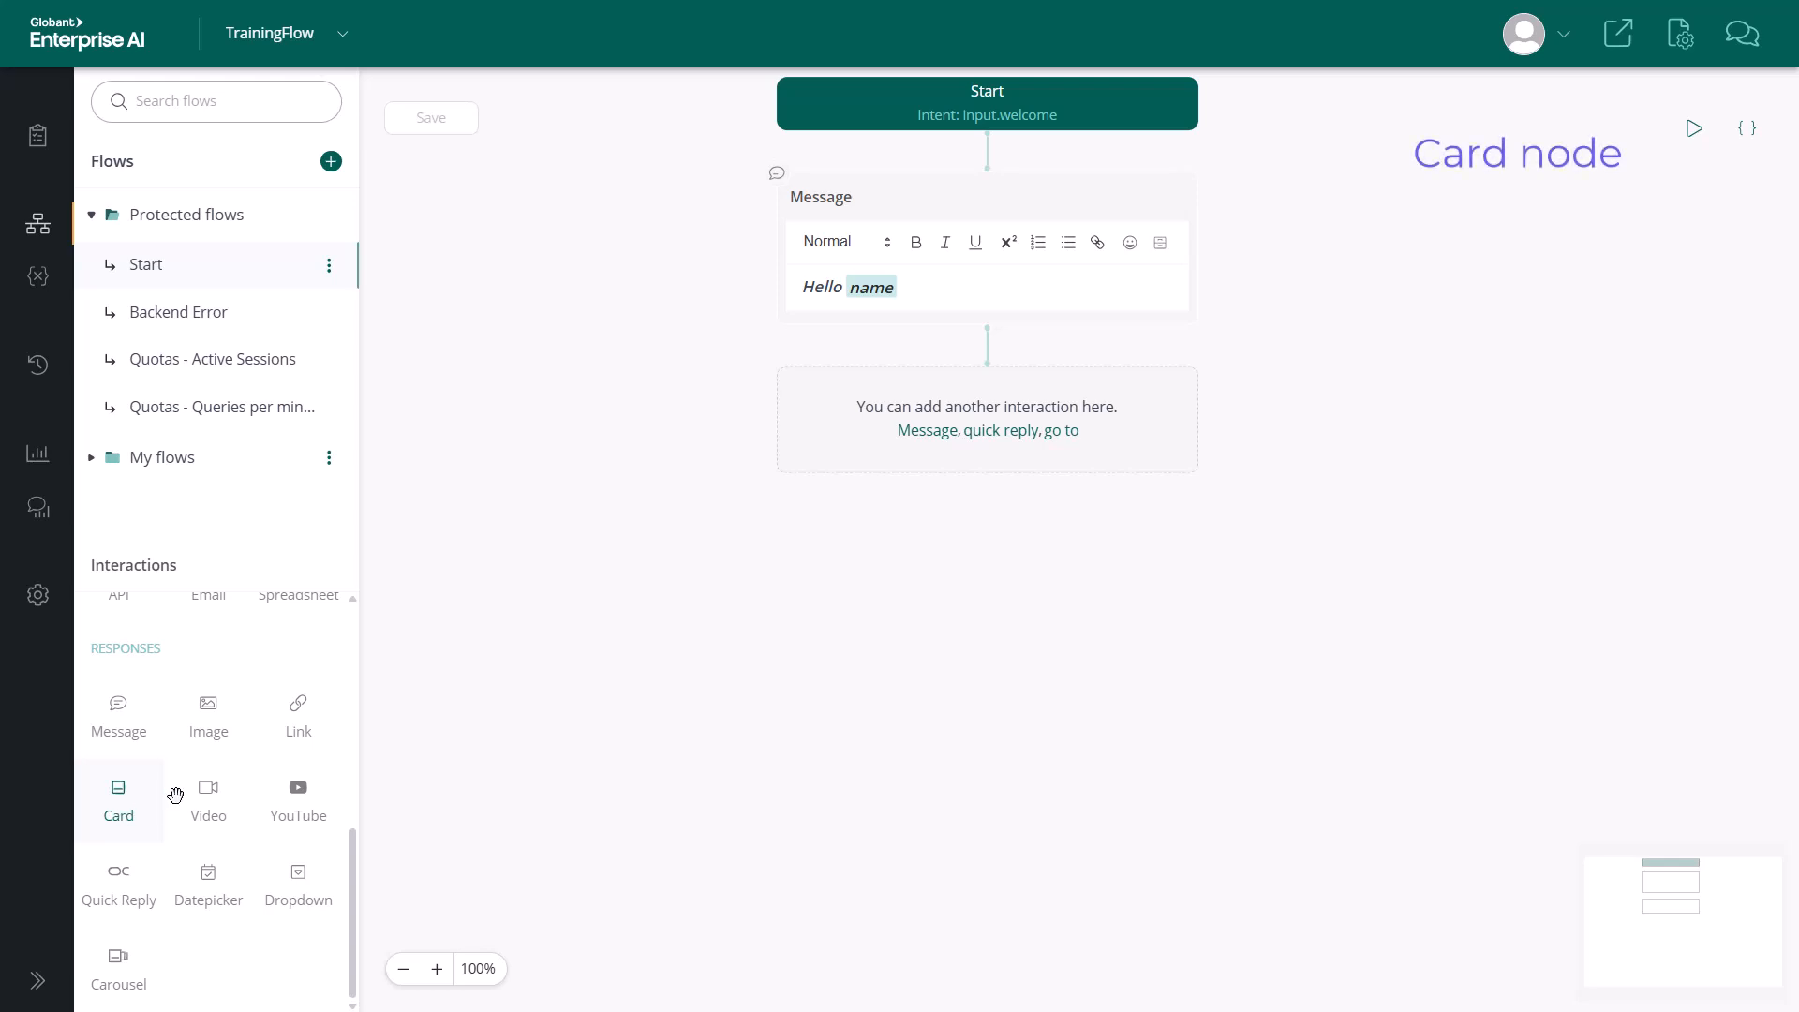
Step: Add a Card node below the Message, upload the Globant Enterprise AI logo as its image, and set the image size to Fit
left_click_drag(175, 794, 989, 446)
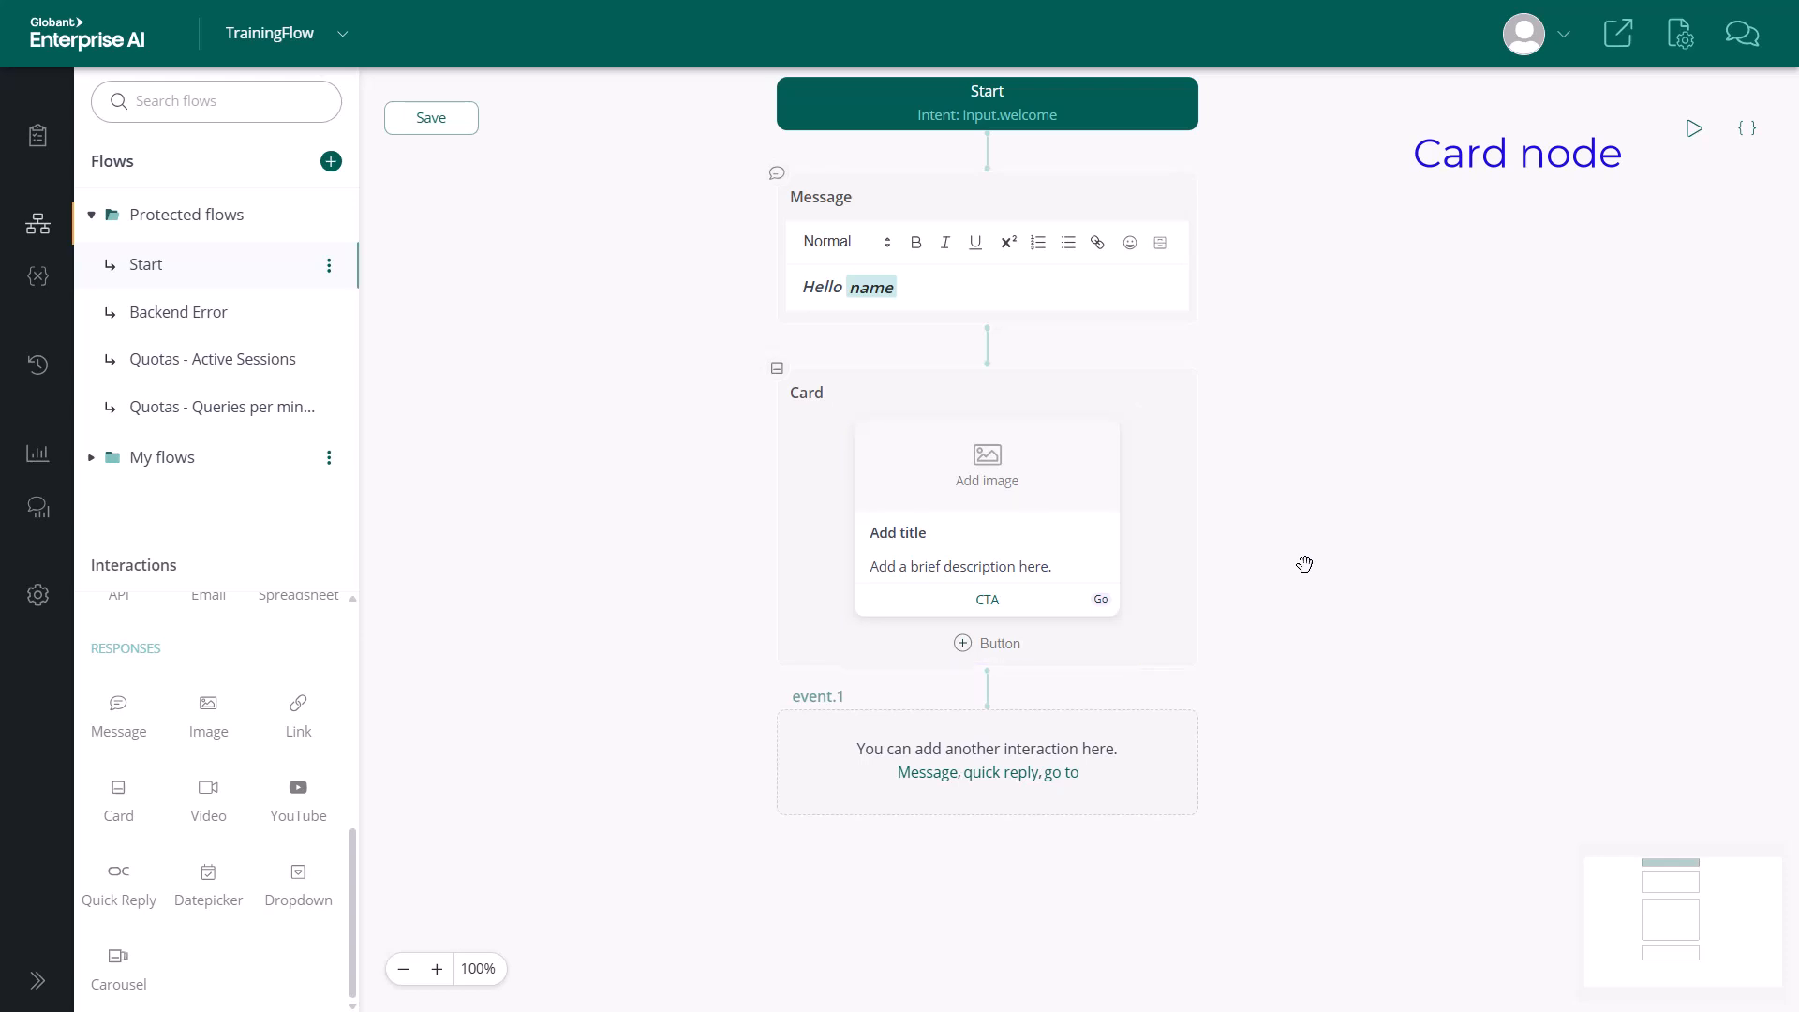
left_click(1077, 695)
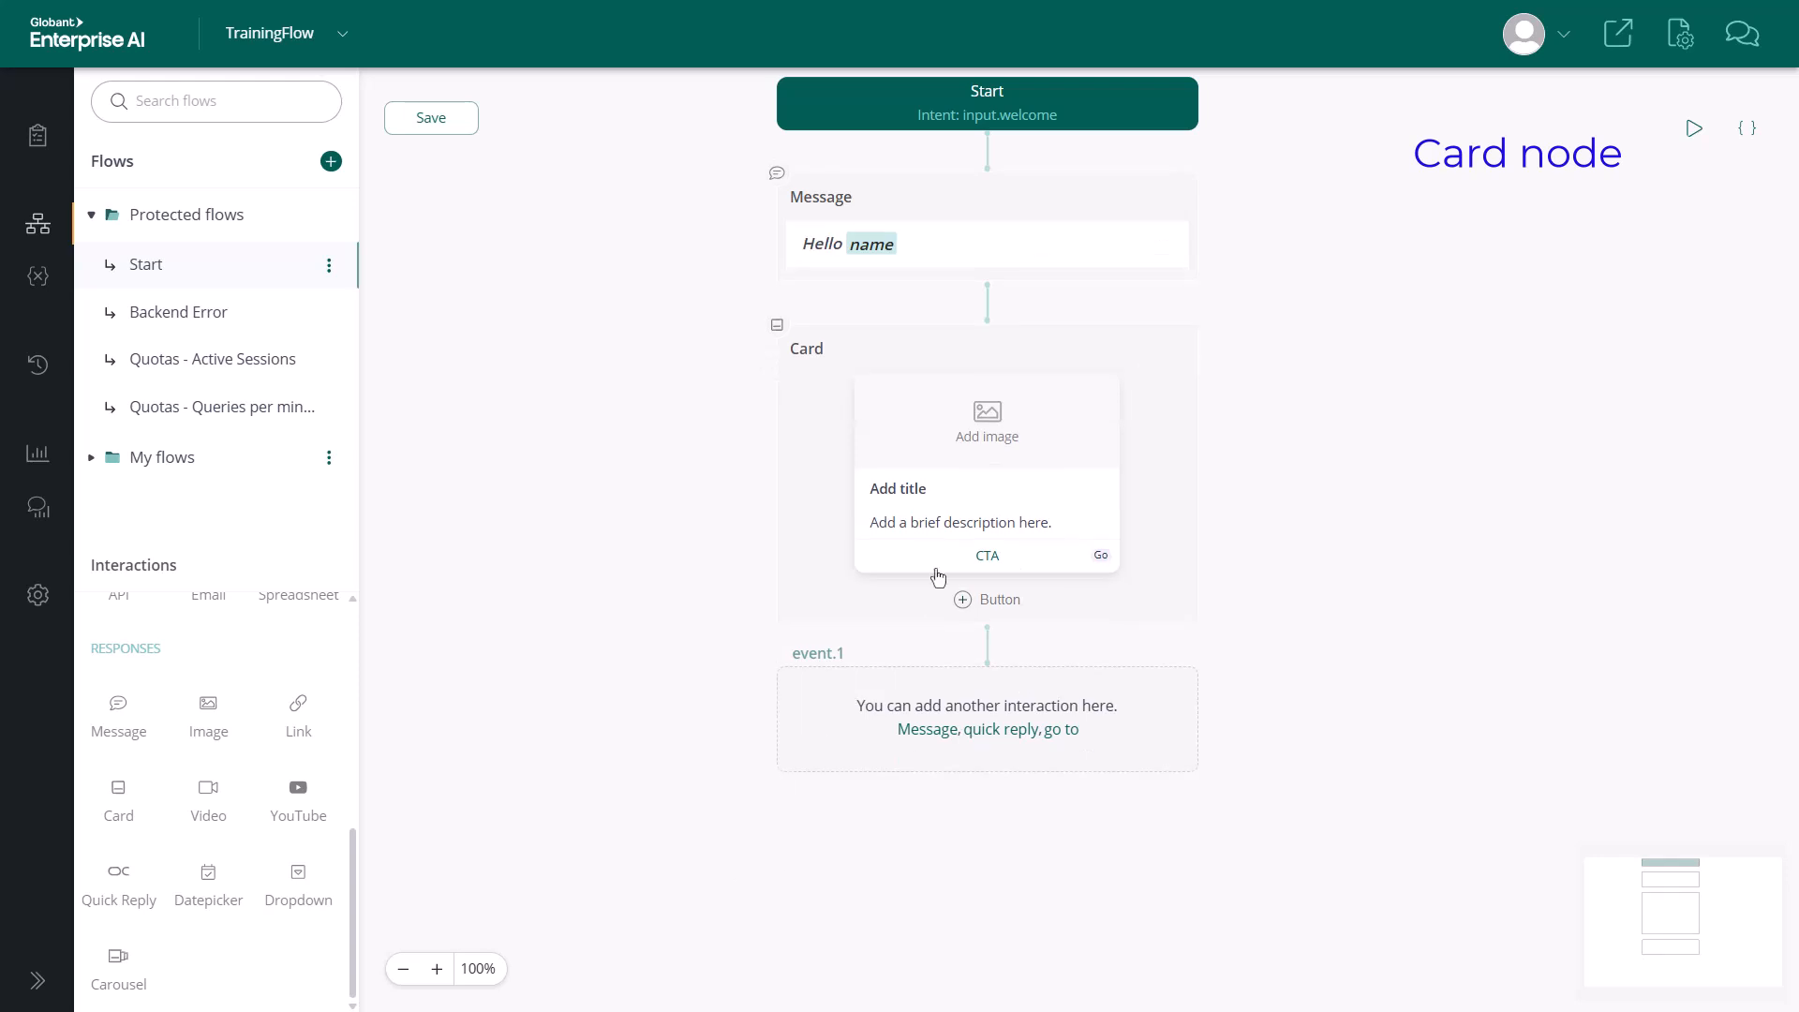
left_click(981, 424)
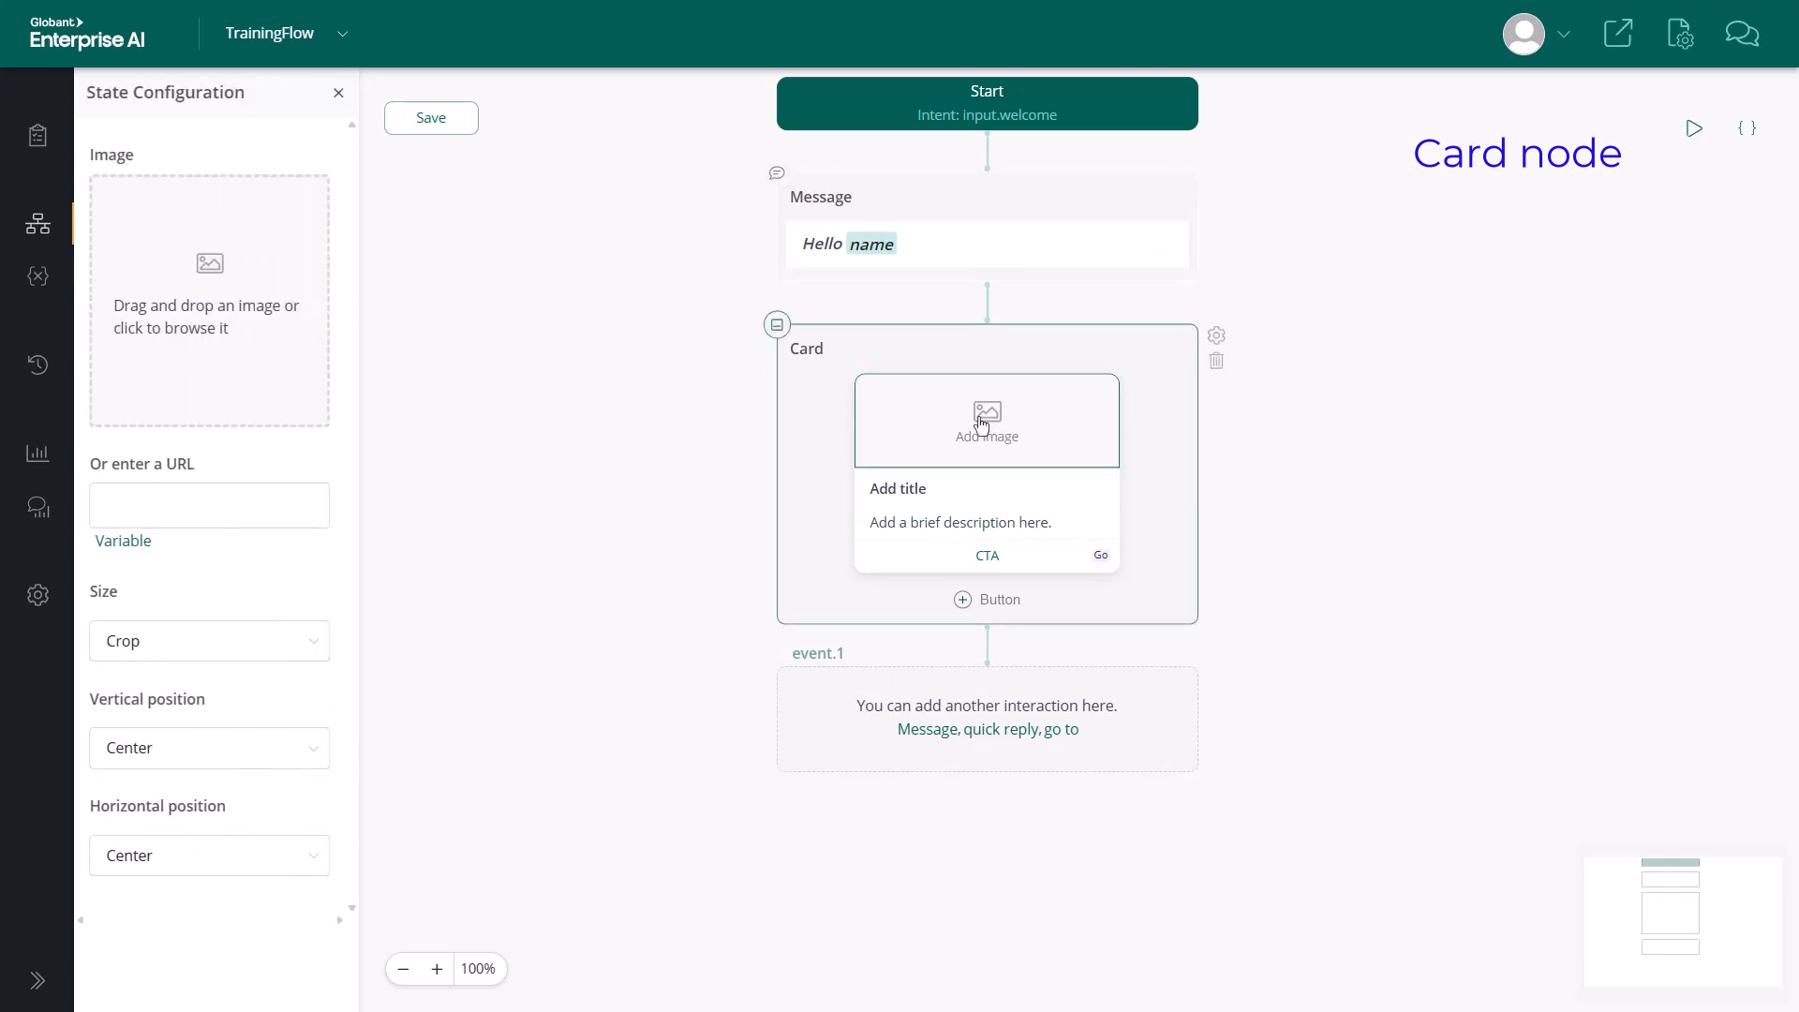
left_click(222, 303)
double_click(341, 201)
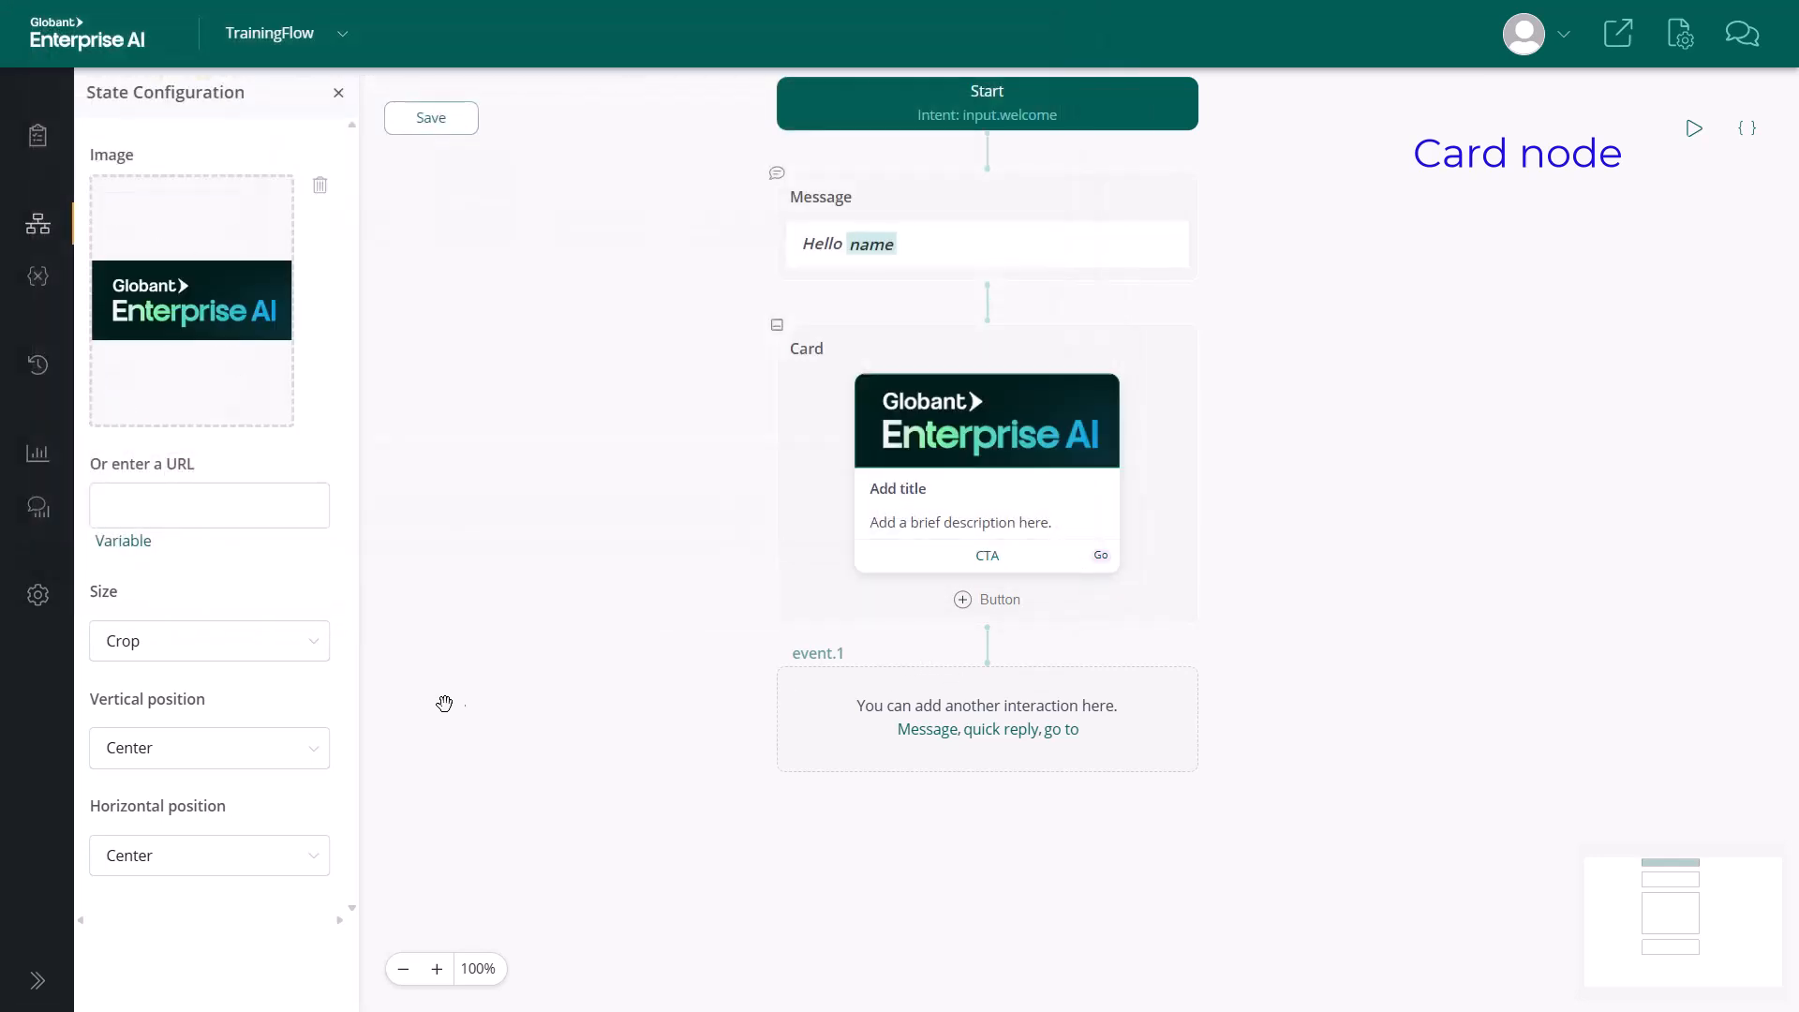
left_click(210, 640)
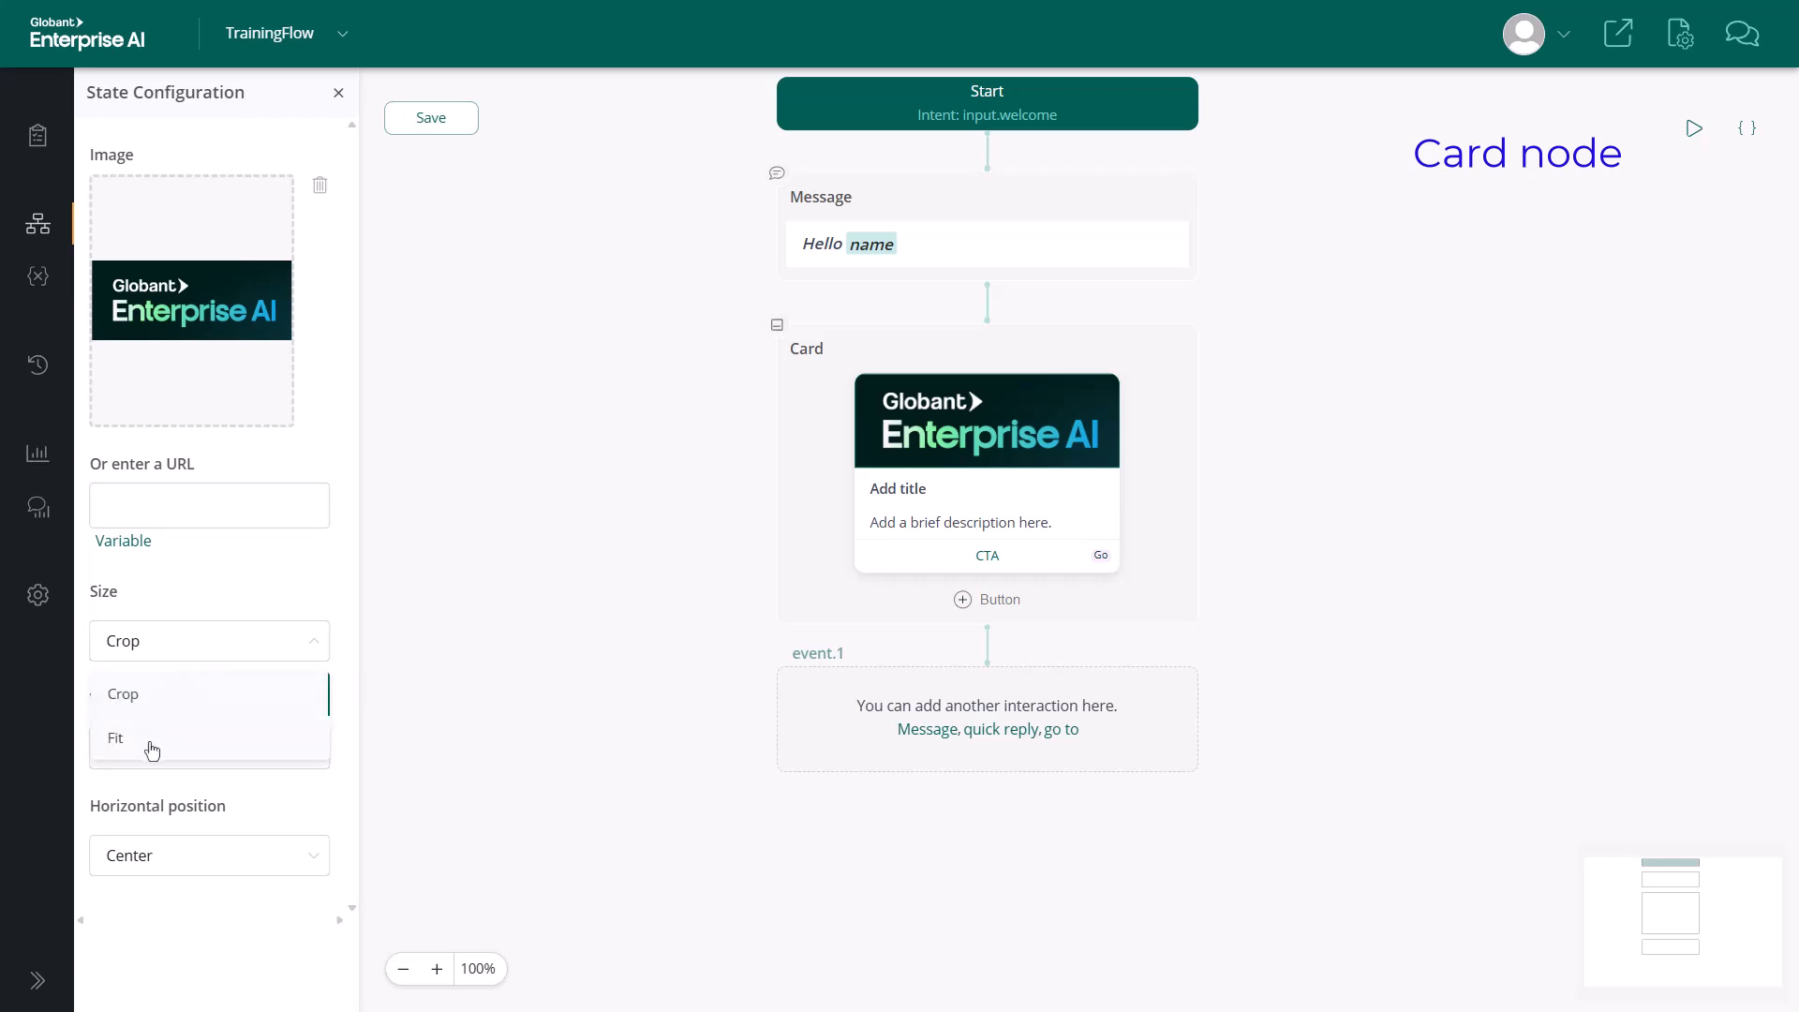
left_click(150, 739)
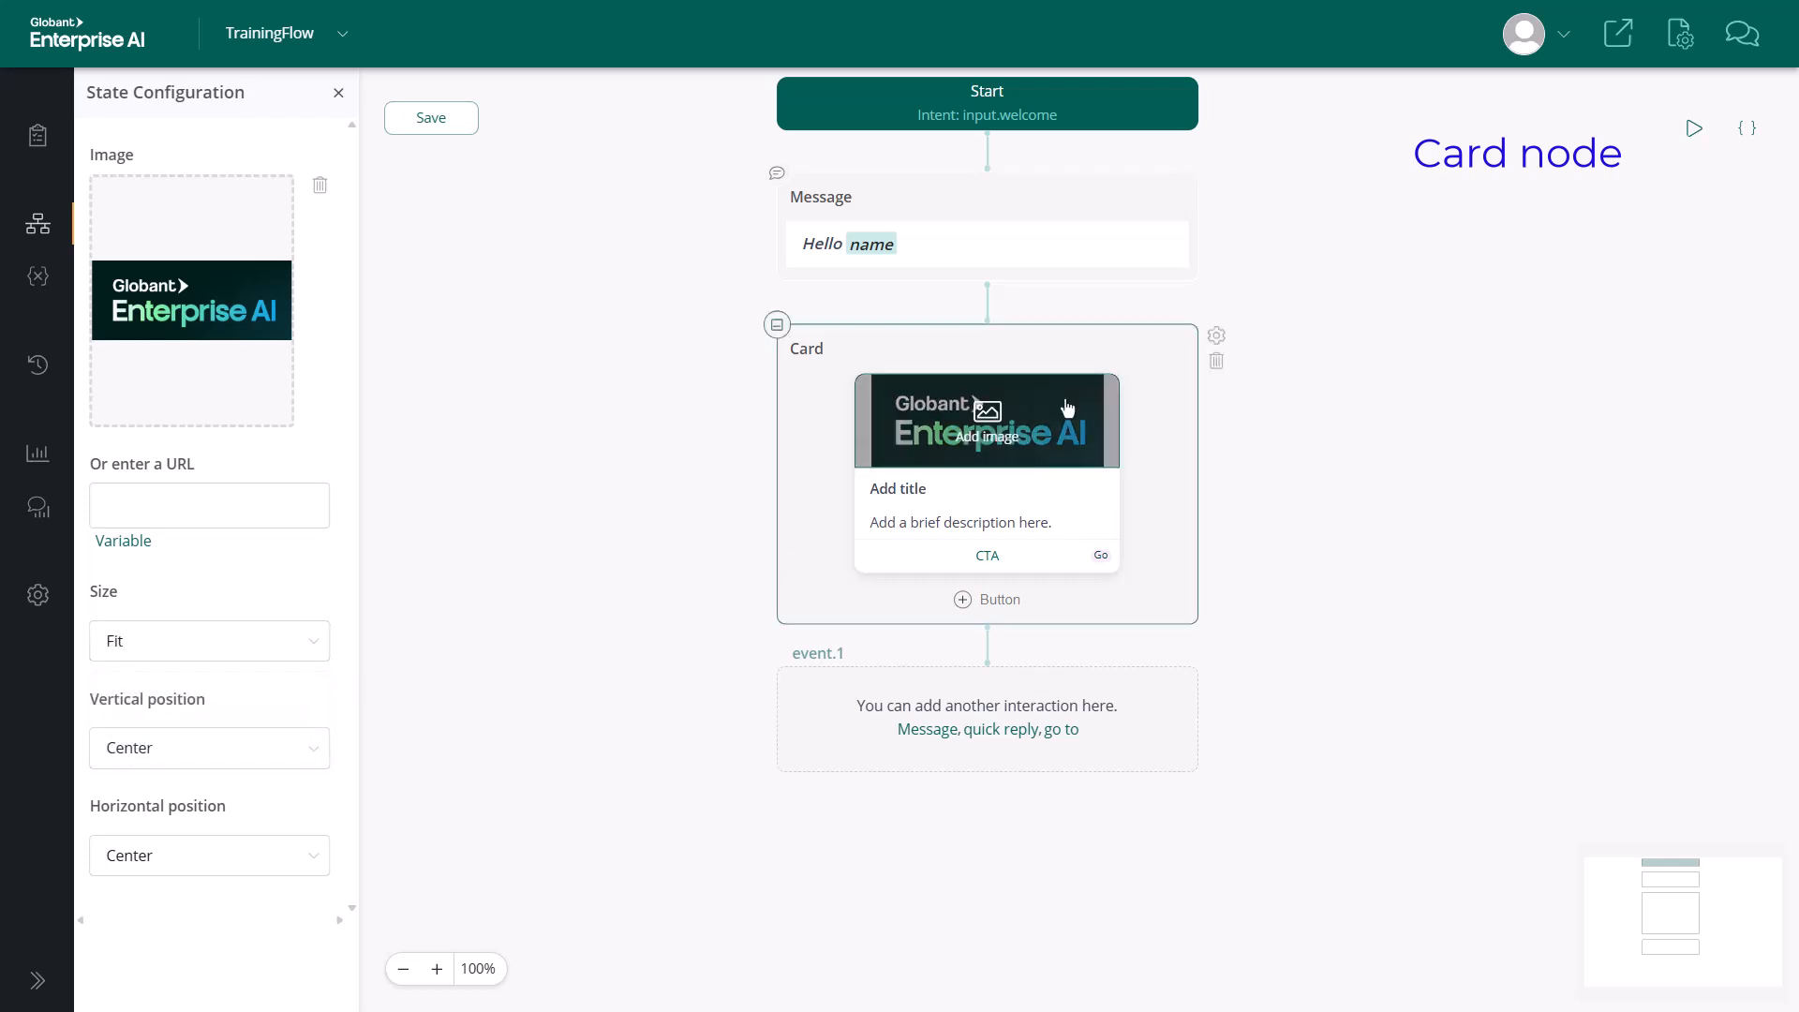
Step: Open the Card node's state behavior settings, and title the card "Globant Enterprise AI"
left_click(1217, 339)
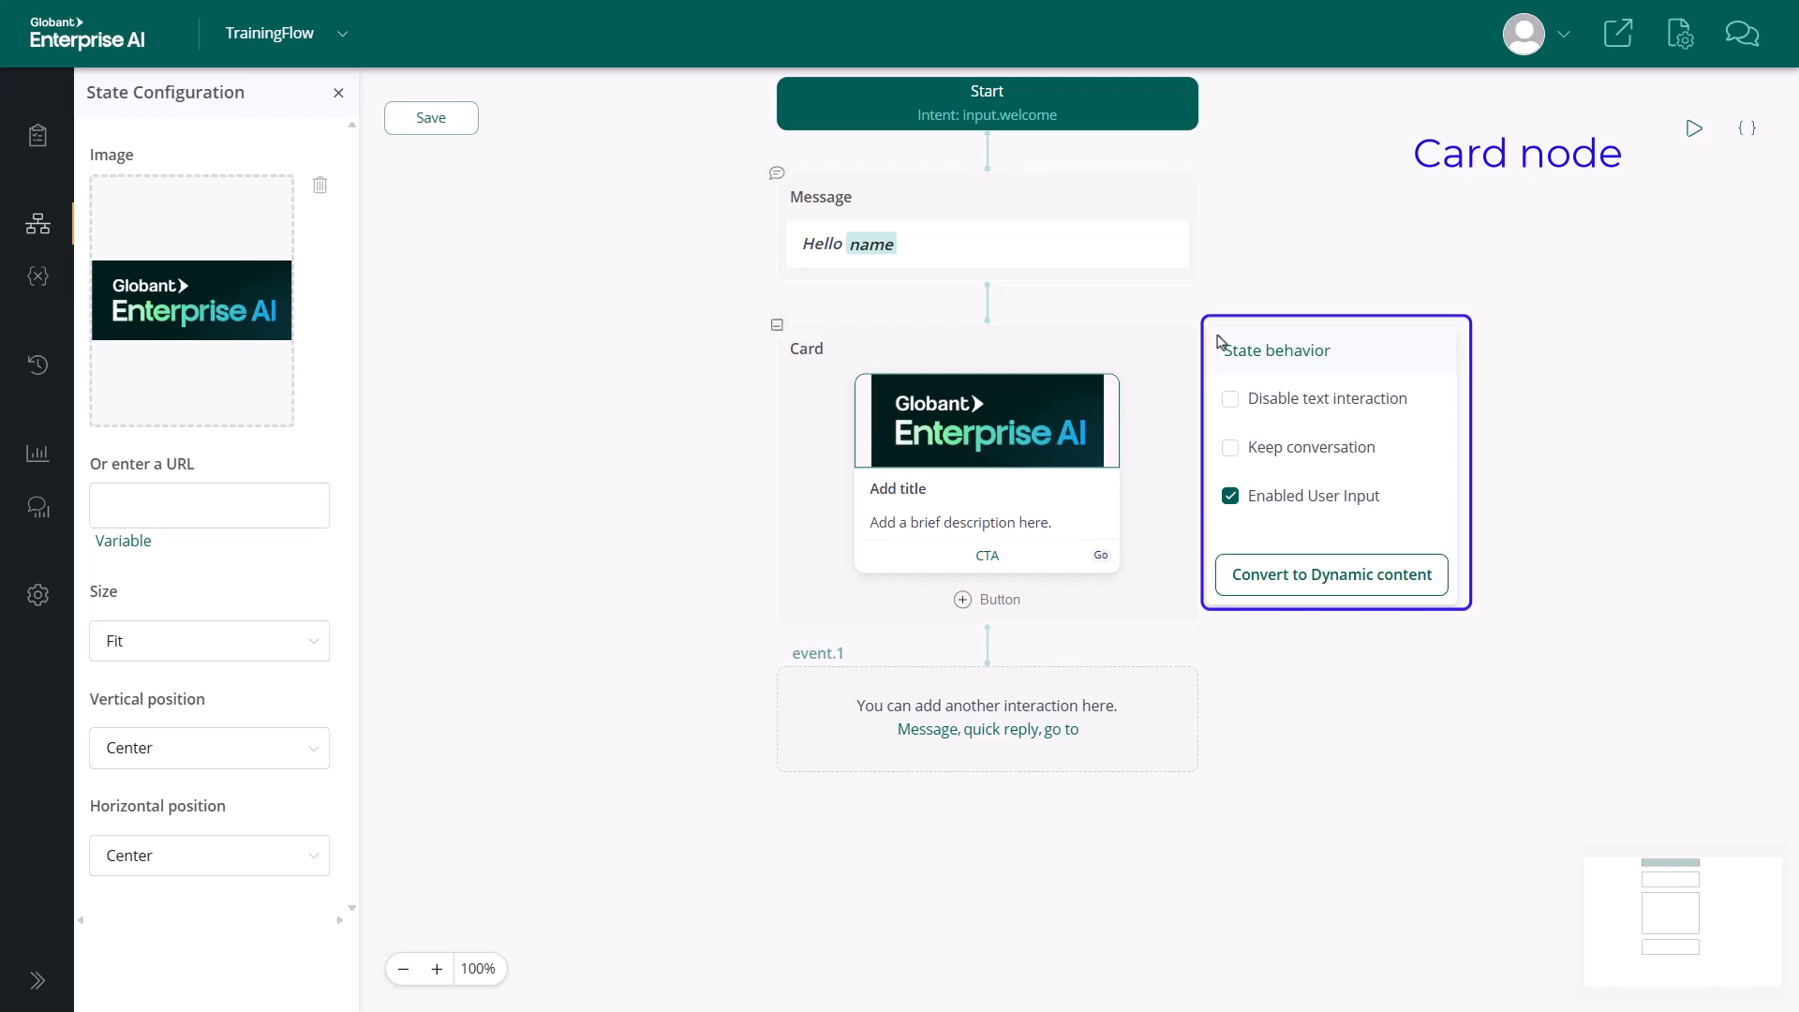
left_click(903, 488)
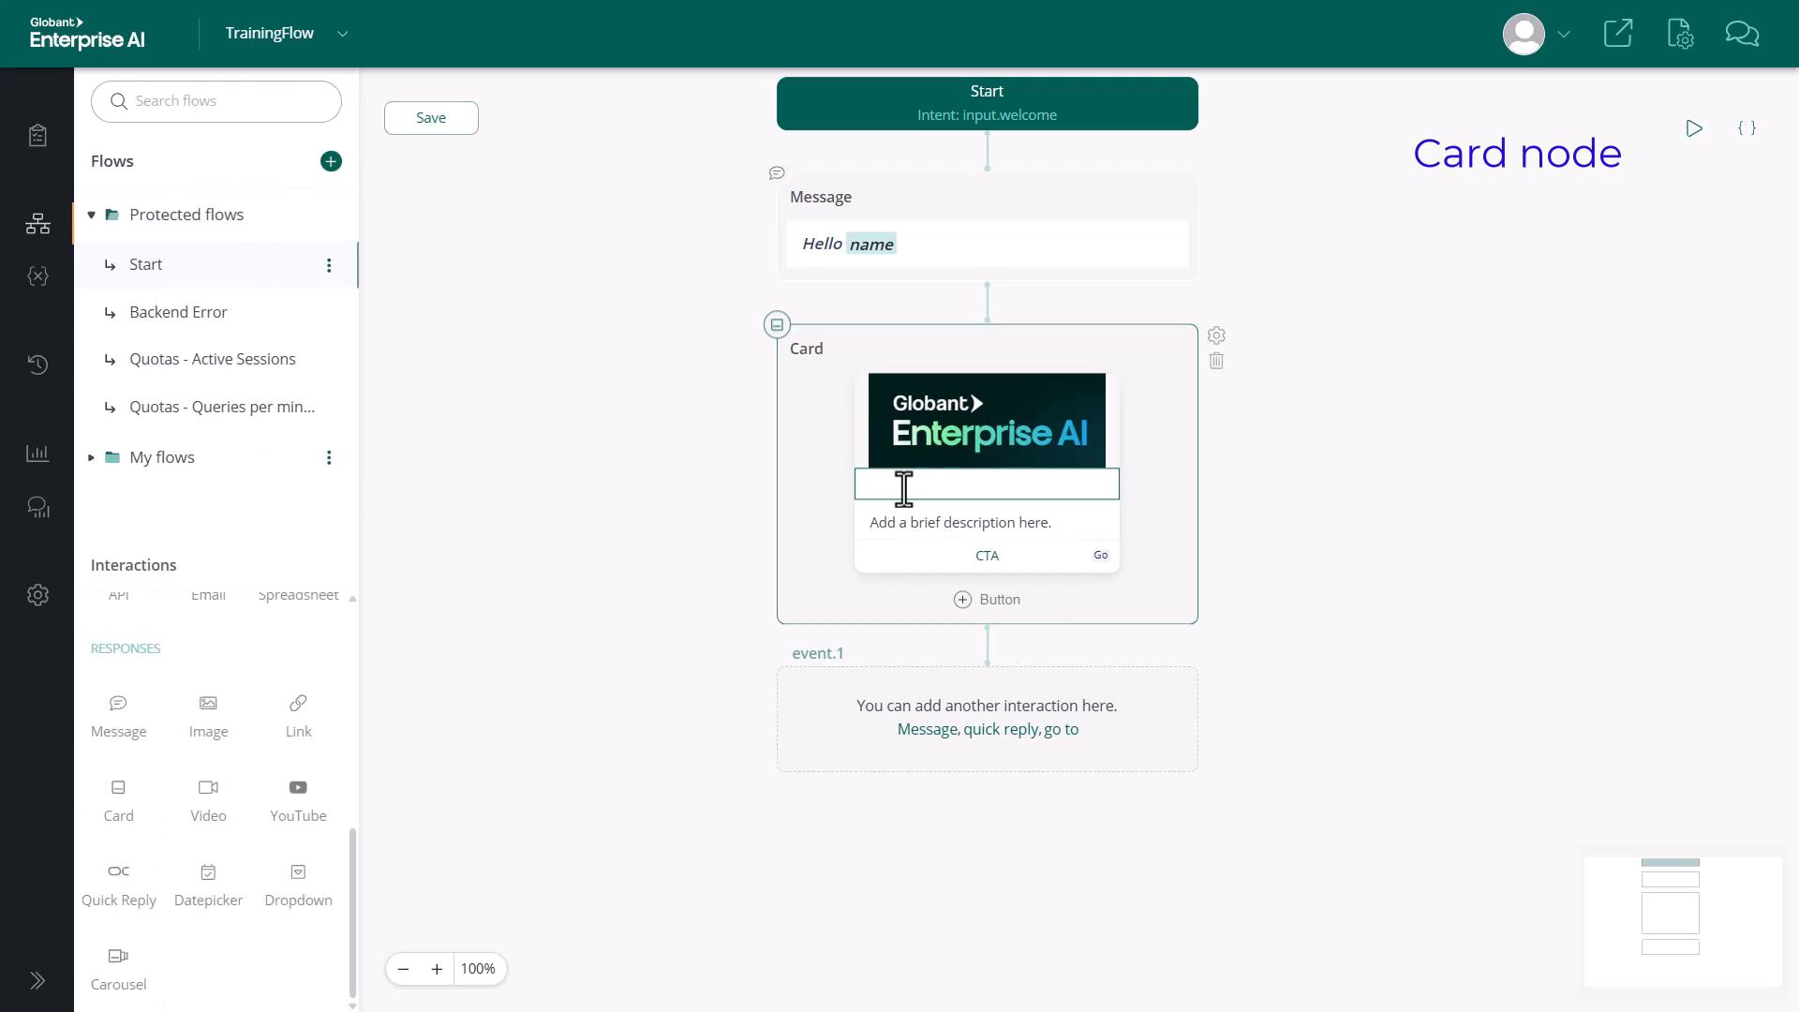
type("Globant Enterprise AI")
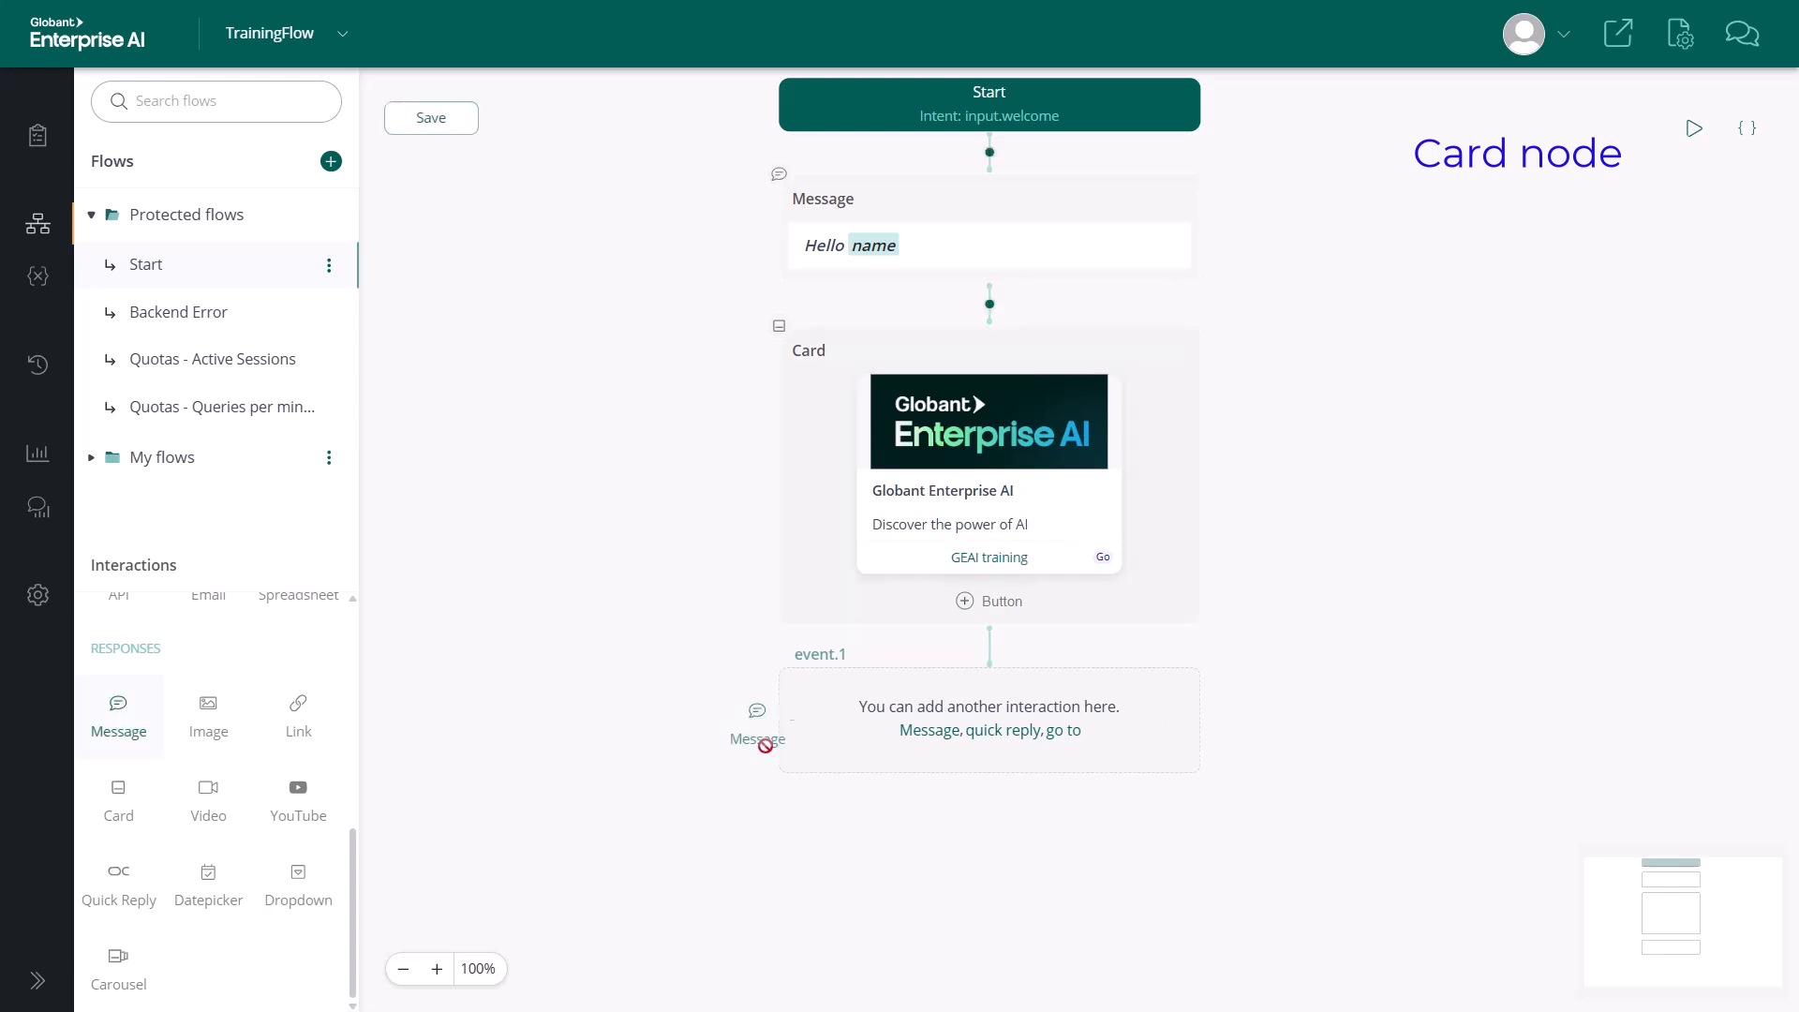
Step: Add a Message reading "Ask me about GEAI" in the card's event.1 branch, followed by a User Input node
left_click(931, 731)
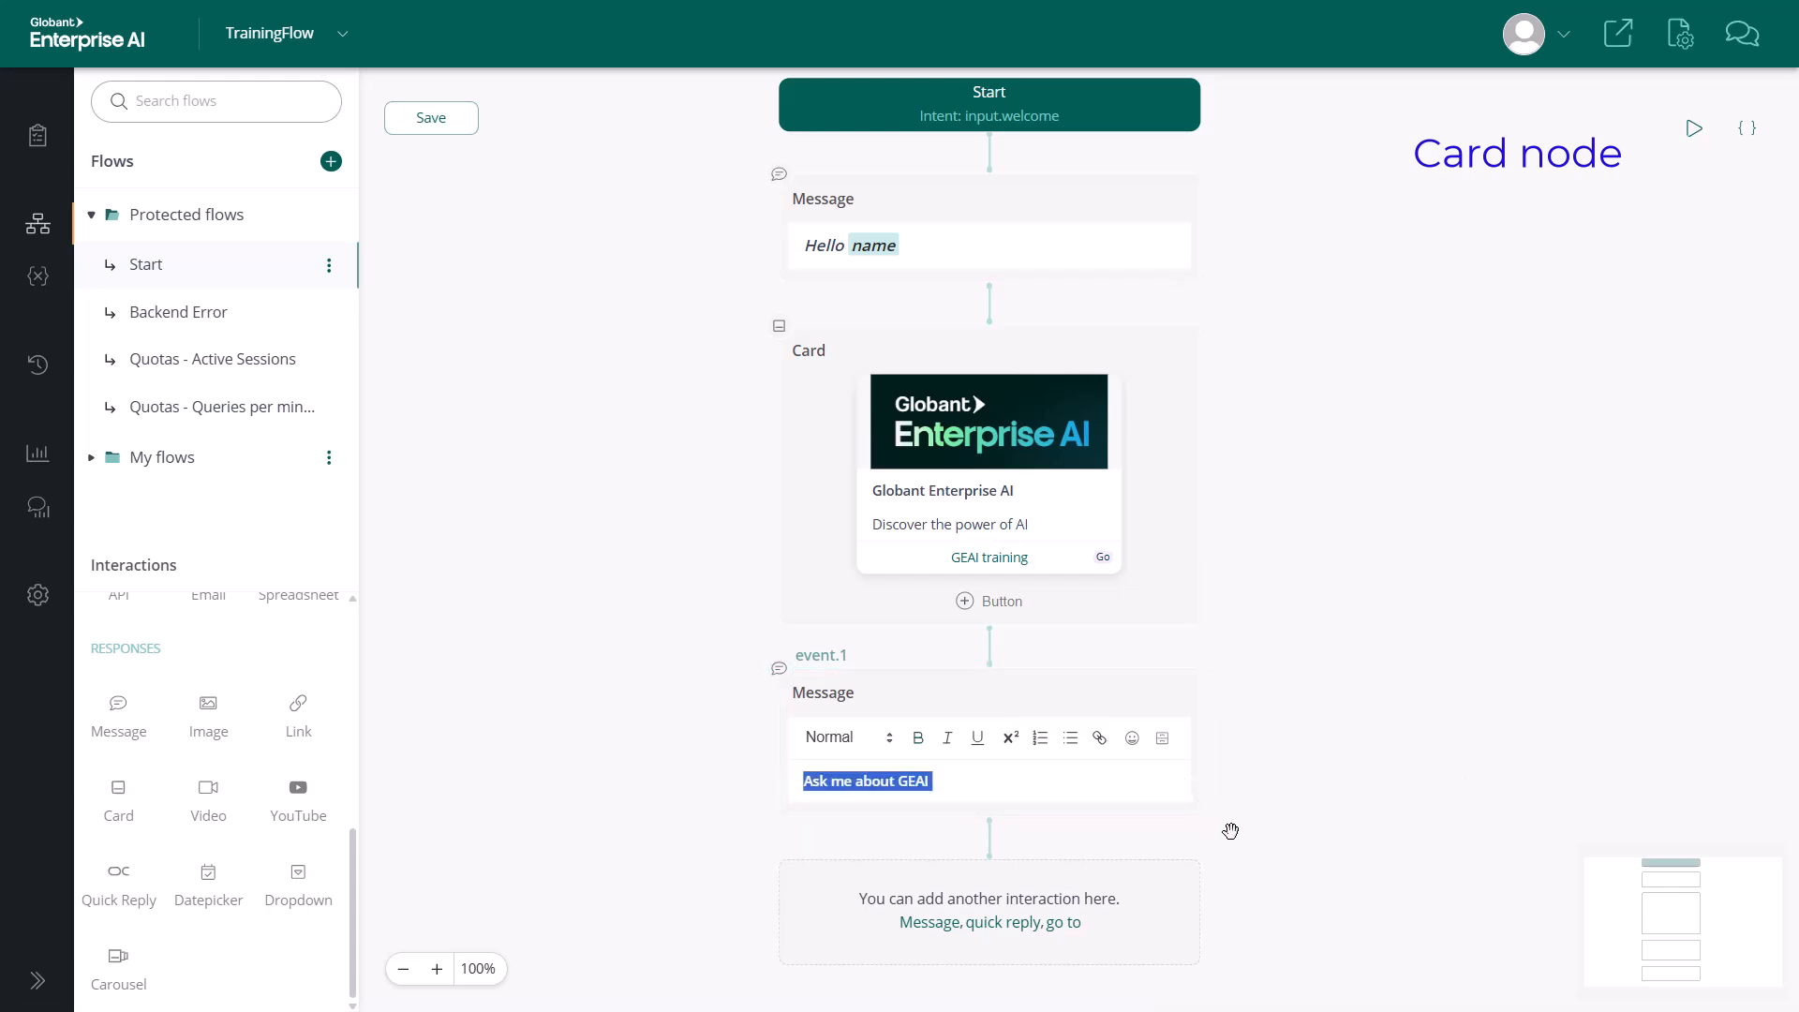
scroll(229, 722, "up", 5)
scroll(230, 721, "down", 1)
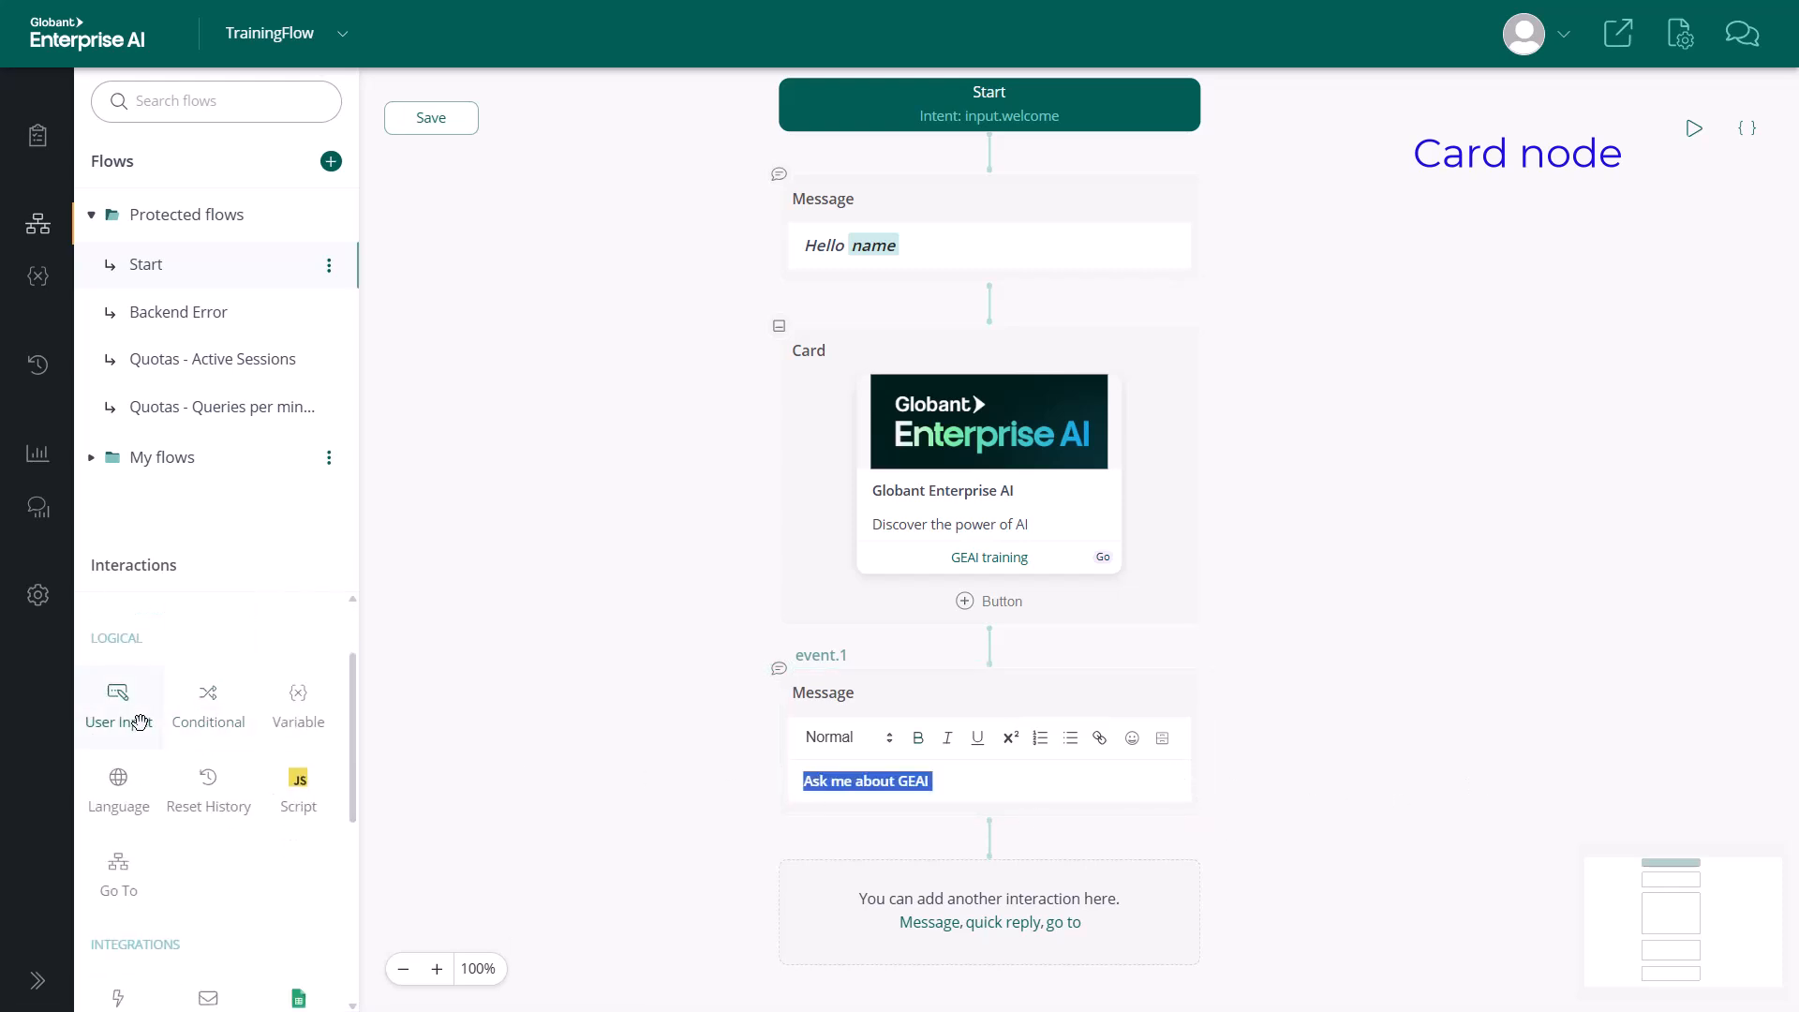
left_click_drag(115, 712, 972, 929)
Step: Add a RAG Assistant node below the User Input and select the ChatWithGEAITraining assistant
left_click_drag(1300, 637, 1306, 235)
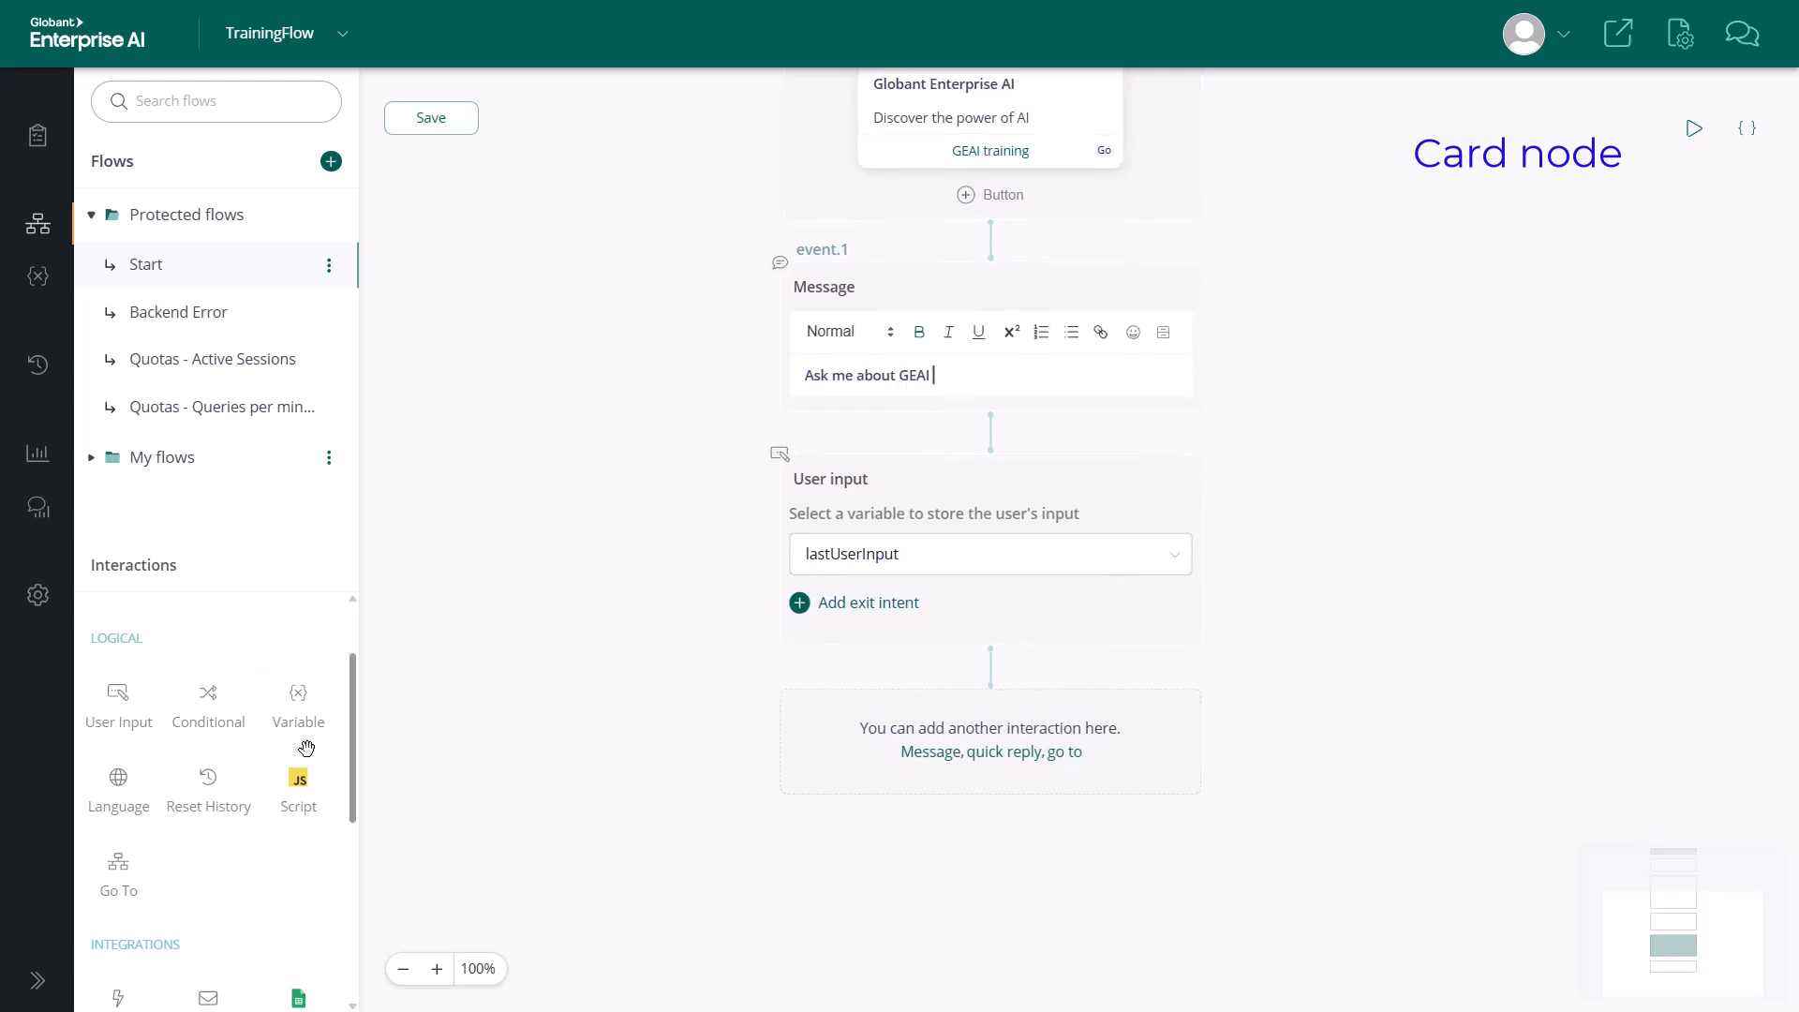
scroll(238, 730, "up", 1)
left_click_drag(210, 683, 992, 734)
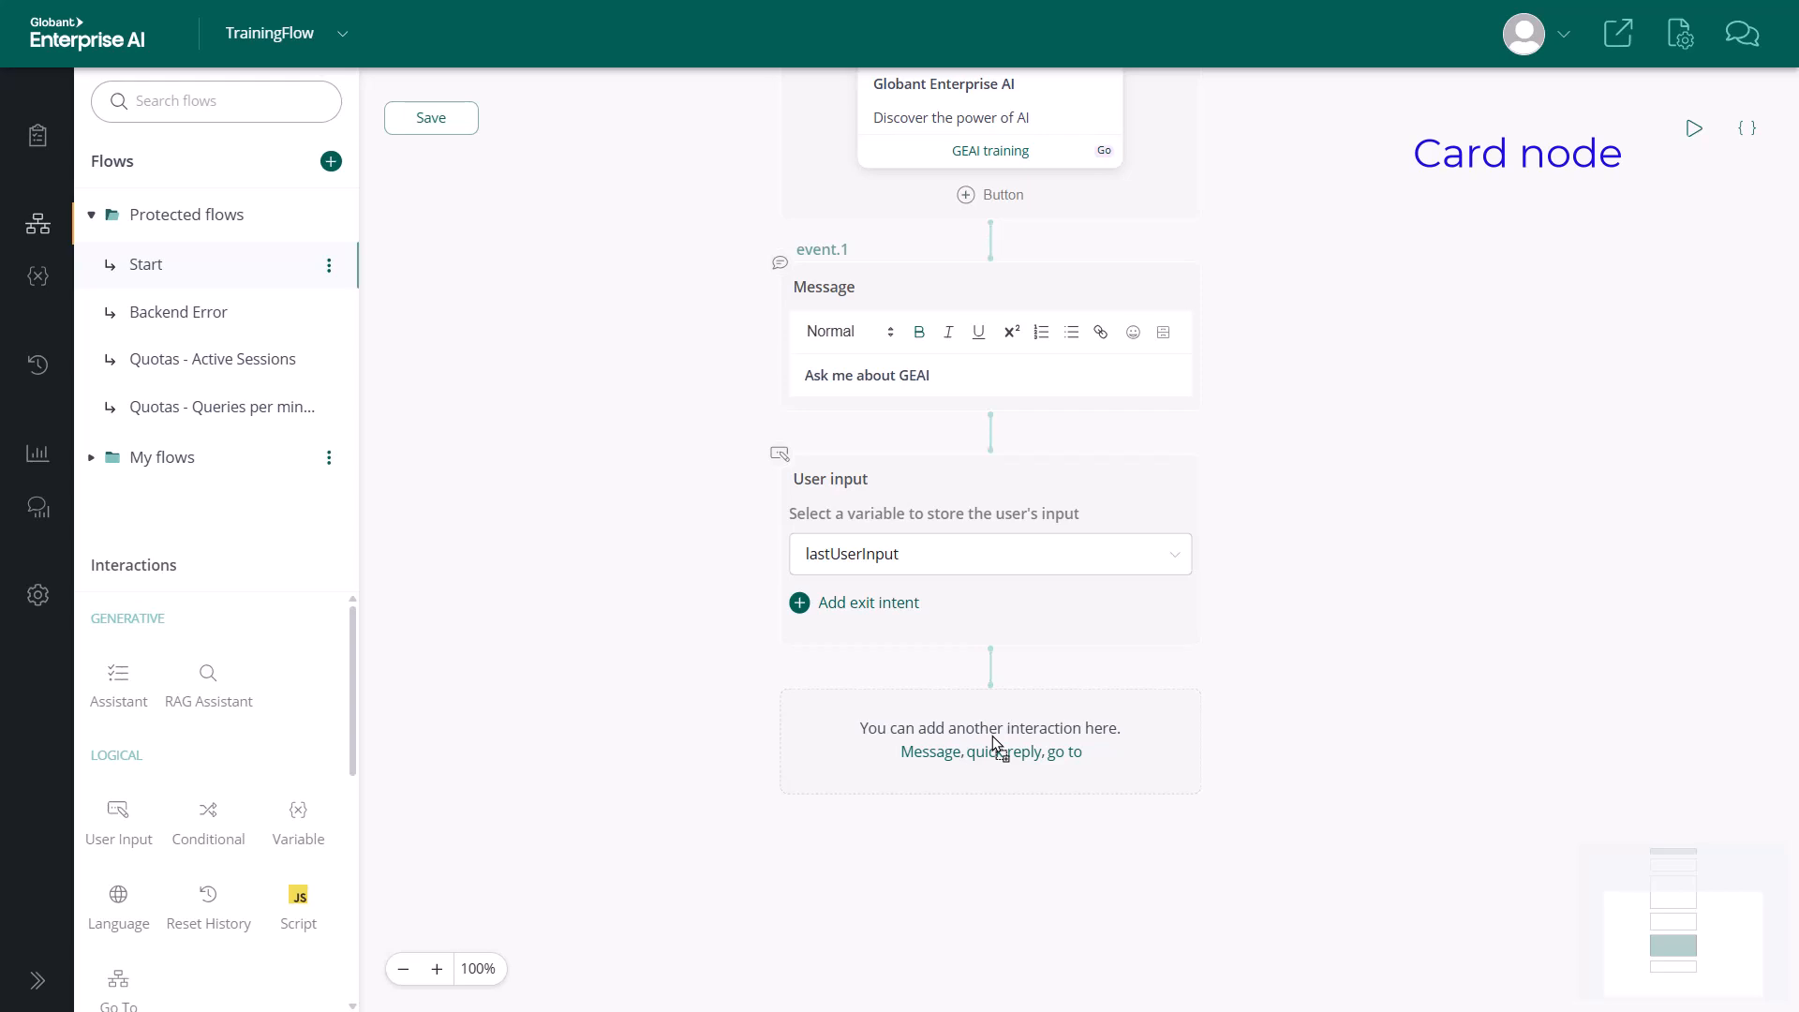
left_click_drag(1270, 792, 1204, 610)
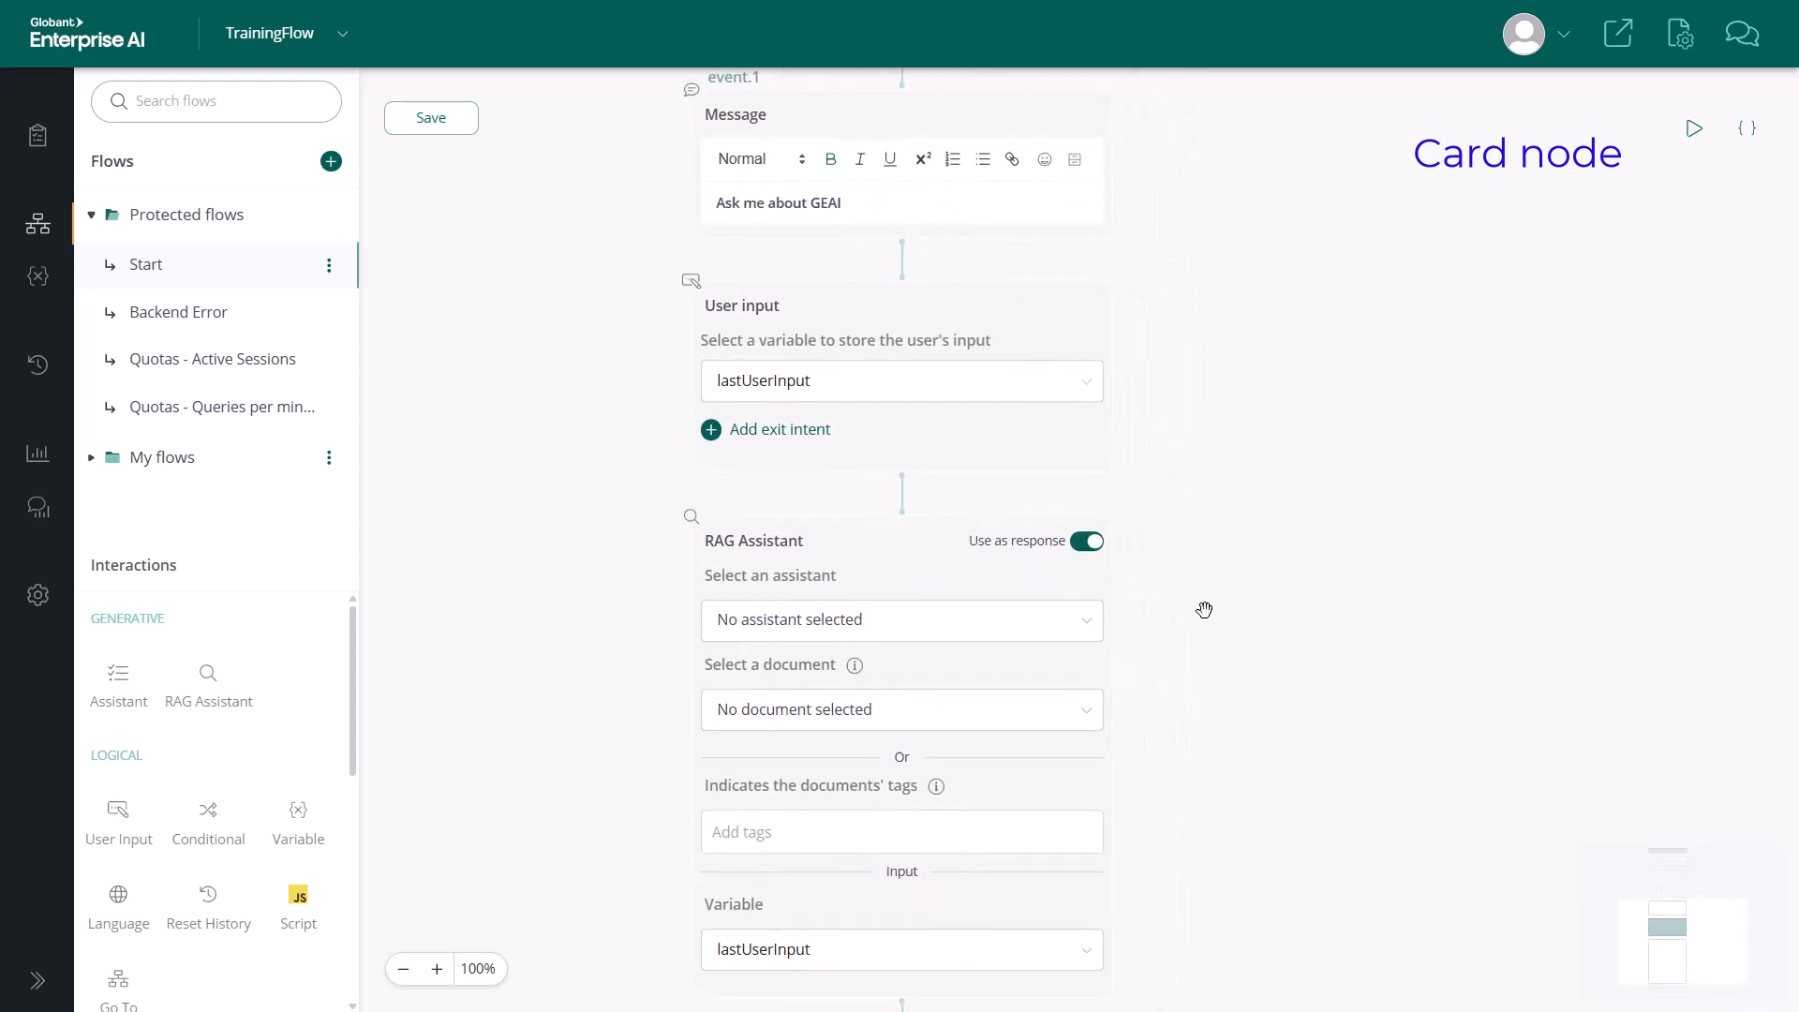
left_click(1058, 622)
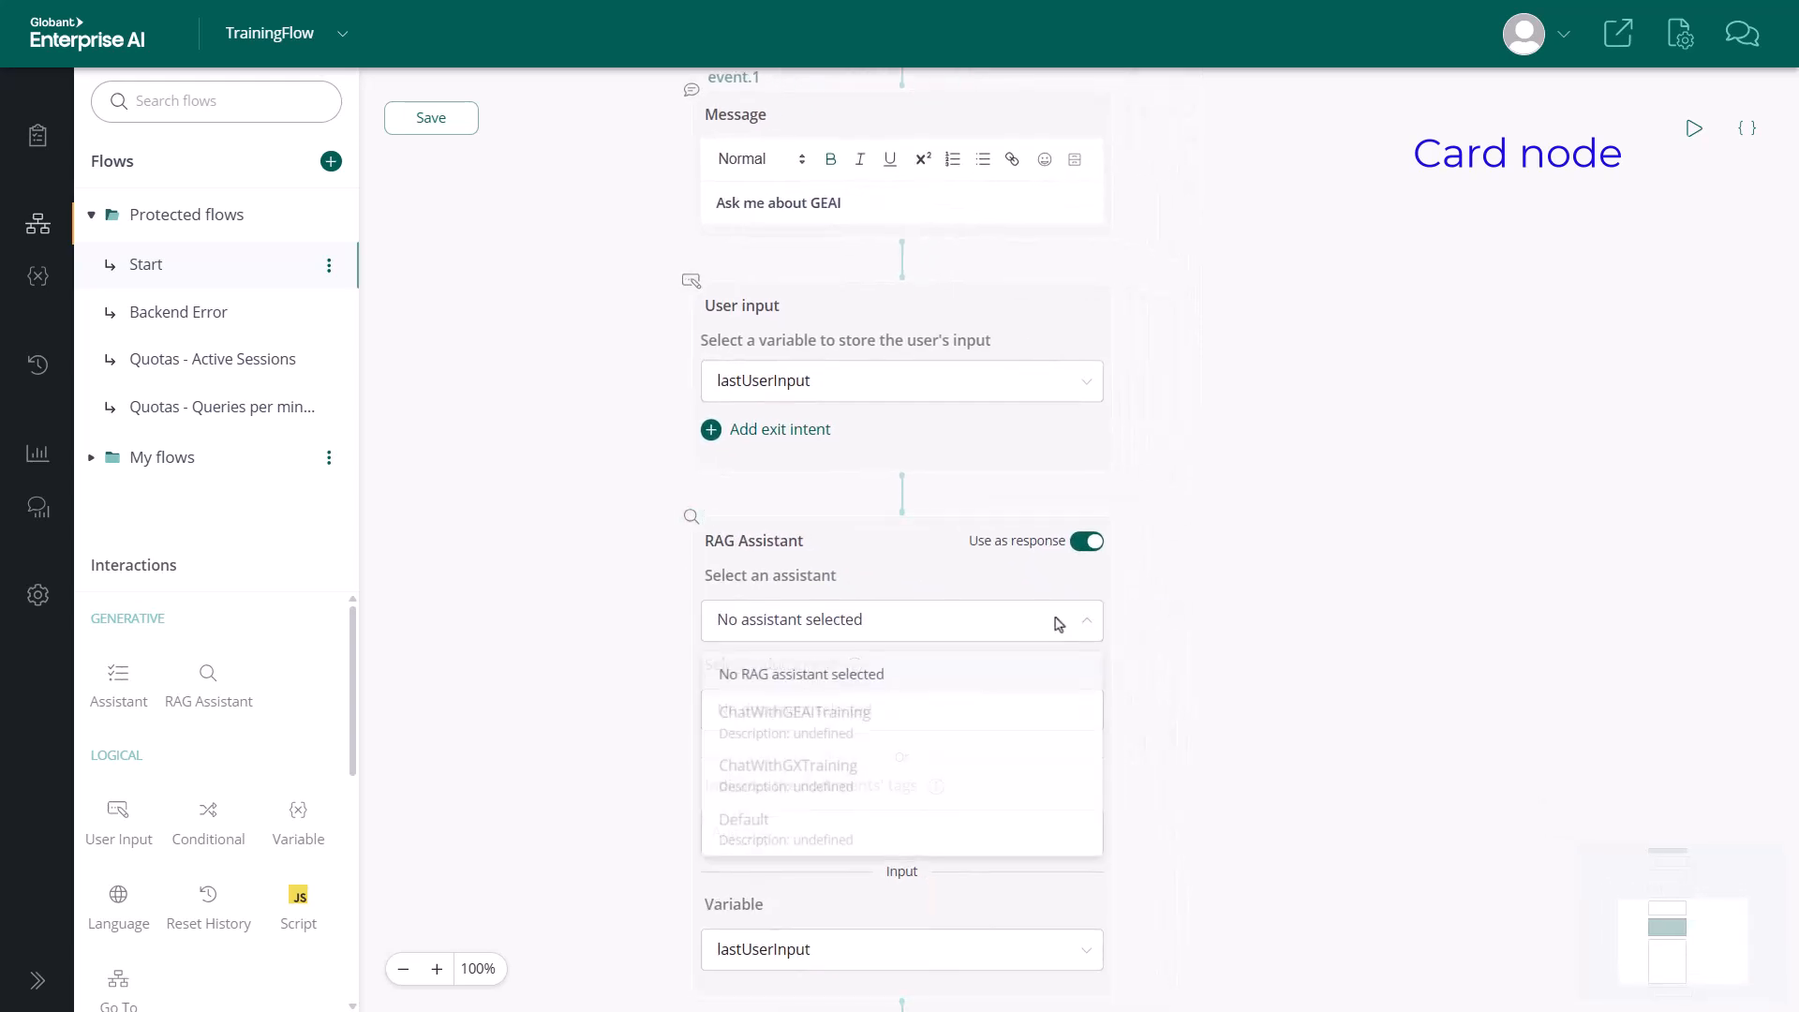
left_click(845, 719)
Step: Add a Go To node below the RAG Assistant and pick the Card node on the canvas as its destination
left_click(1289, 686)
left_click_drag(1289, 686, 1286, 283)
scroll(237, 825, "down", 1)
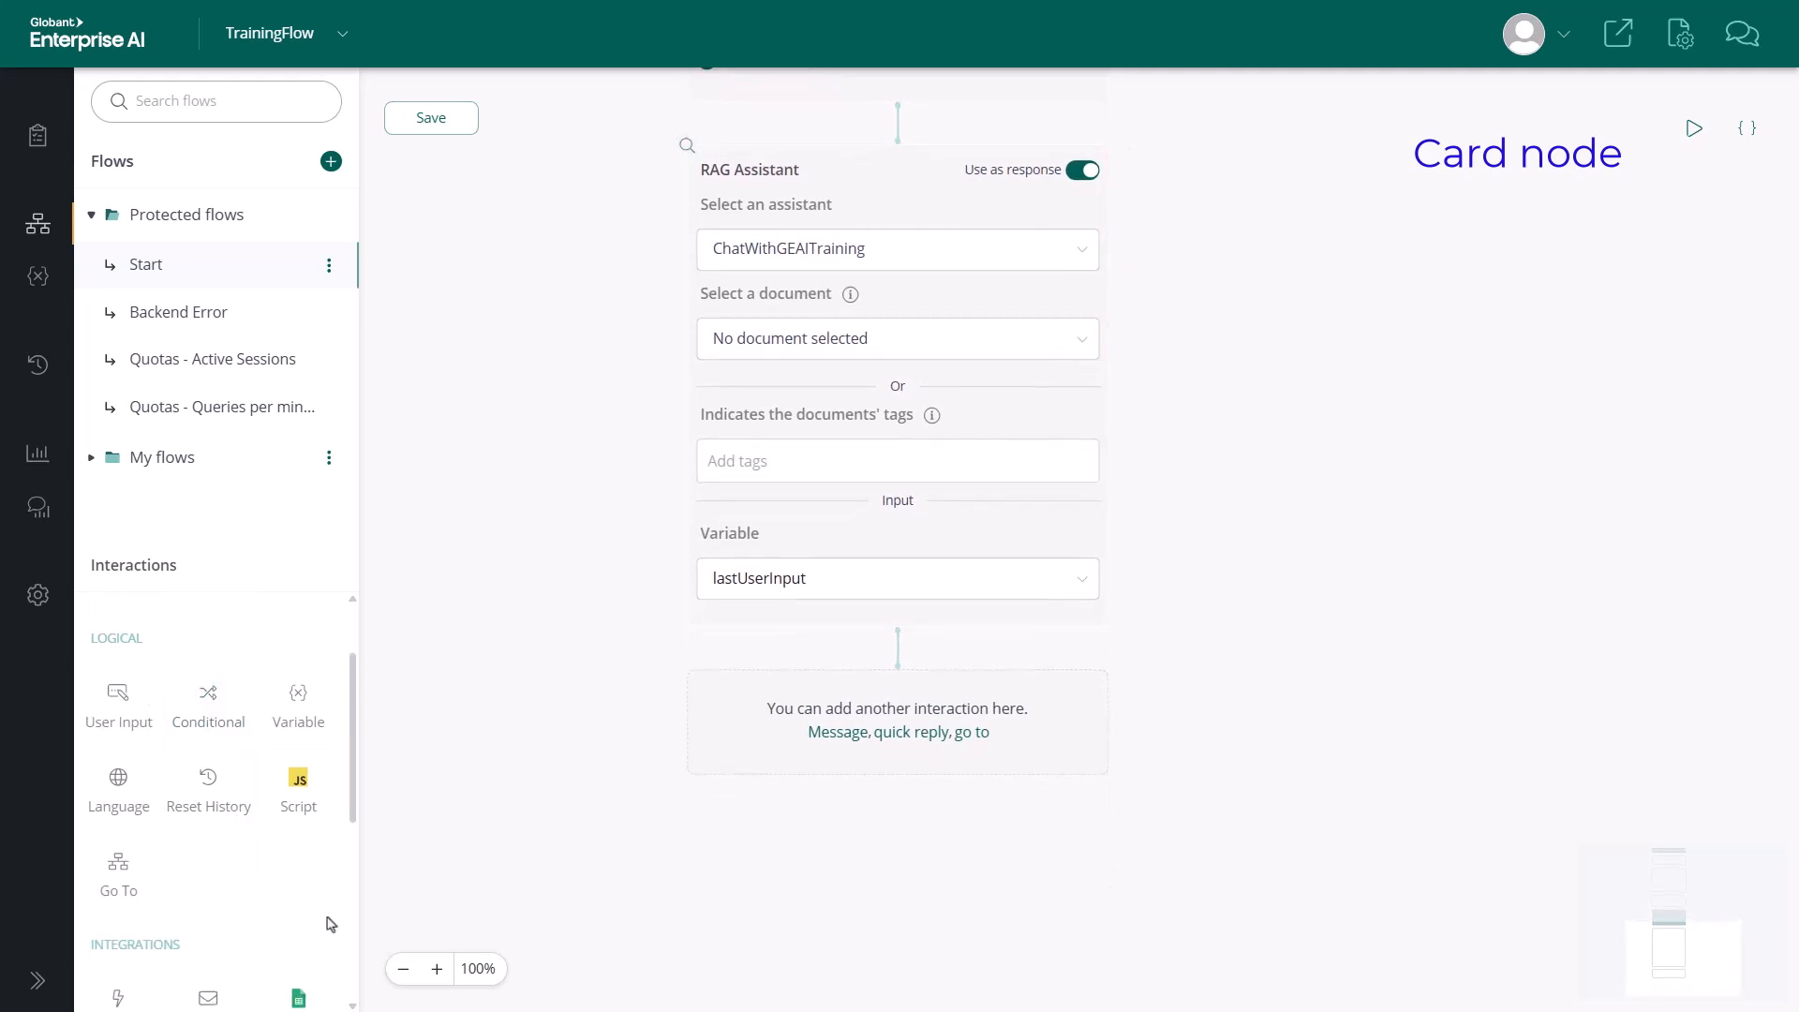
left_click_drag(118, 862, 882, 719)
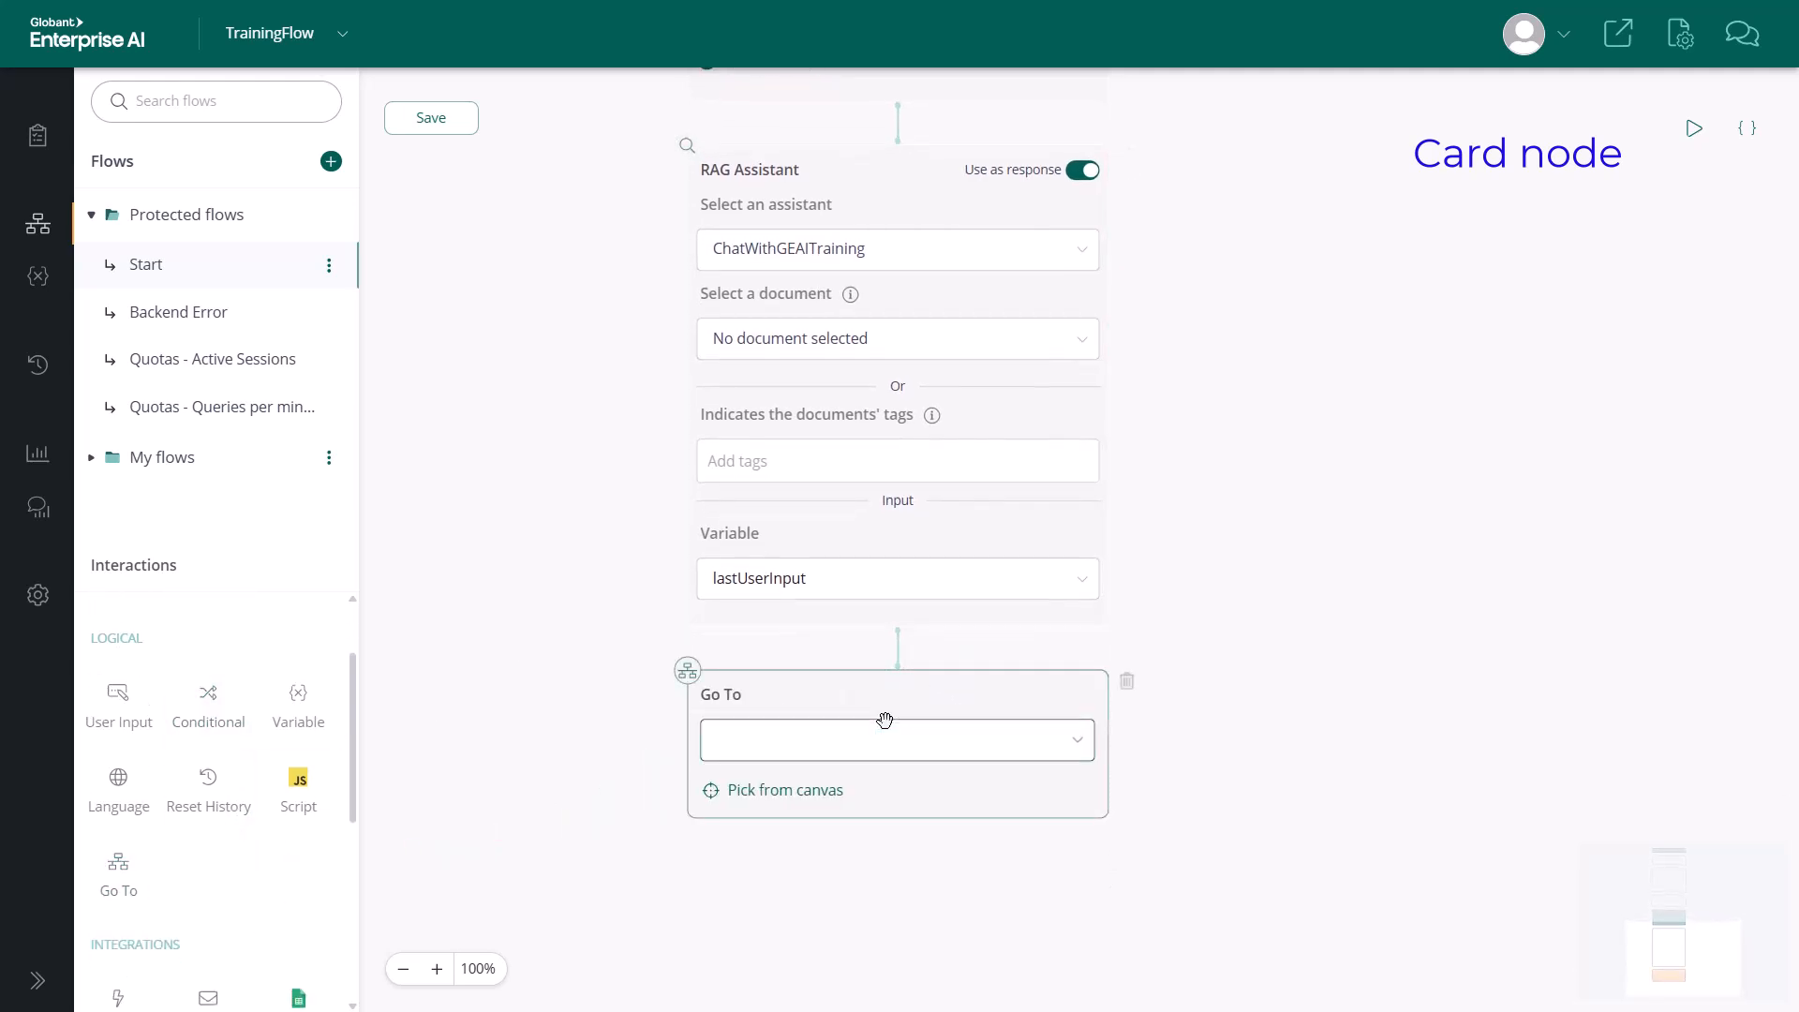
left_click(807, 790)
scroll(1389, 425, "up", 1)
left_click_drag(1389, 425, 1415, 700)
left_click_drag(1378, 421, 1368, 745)
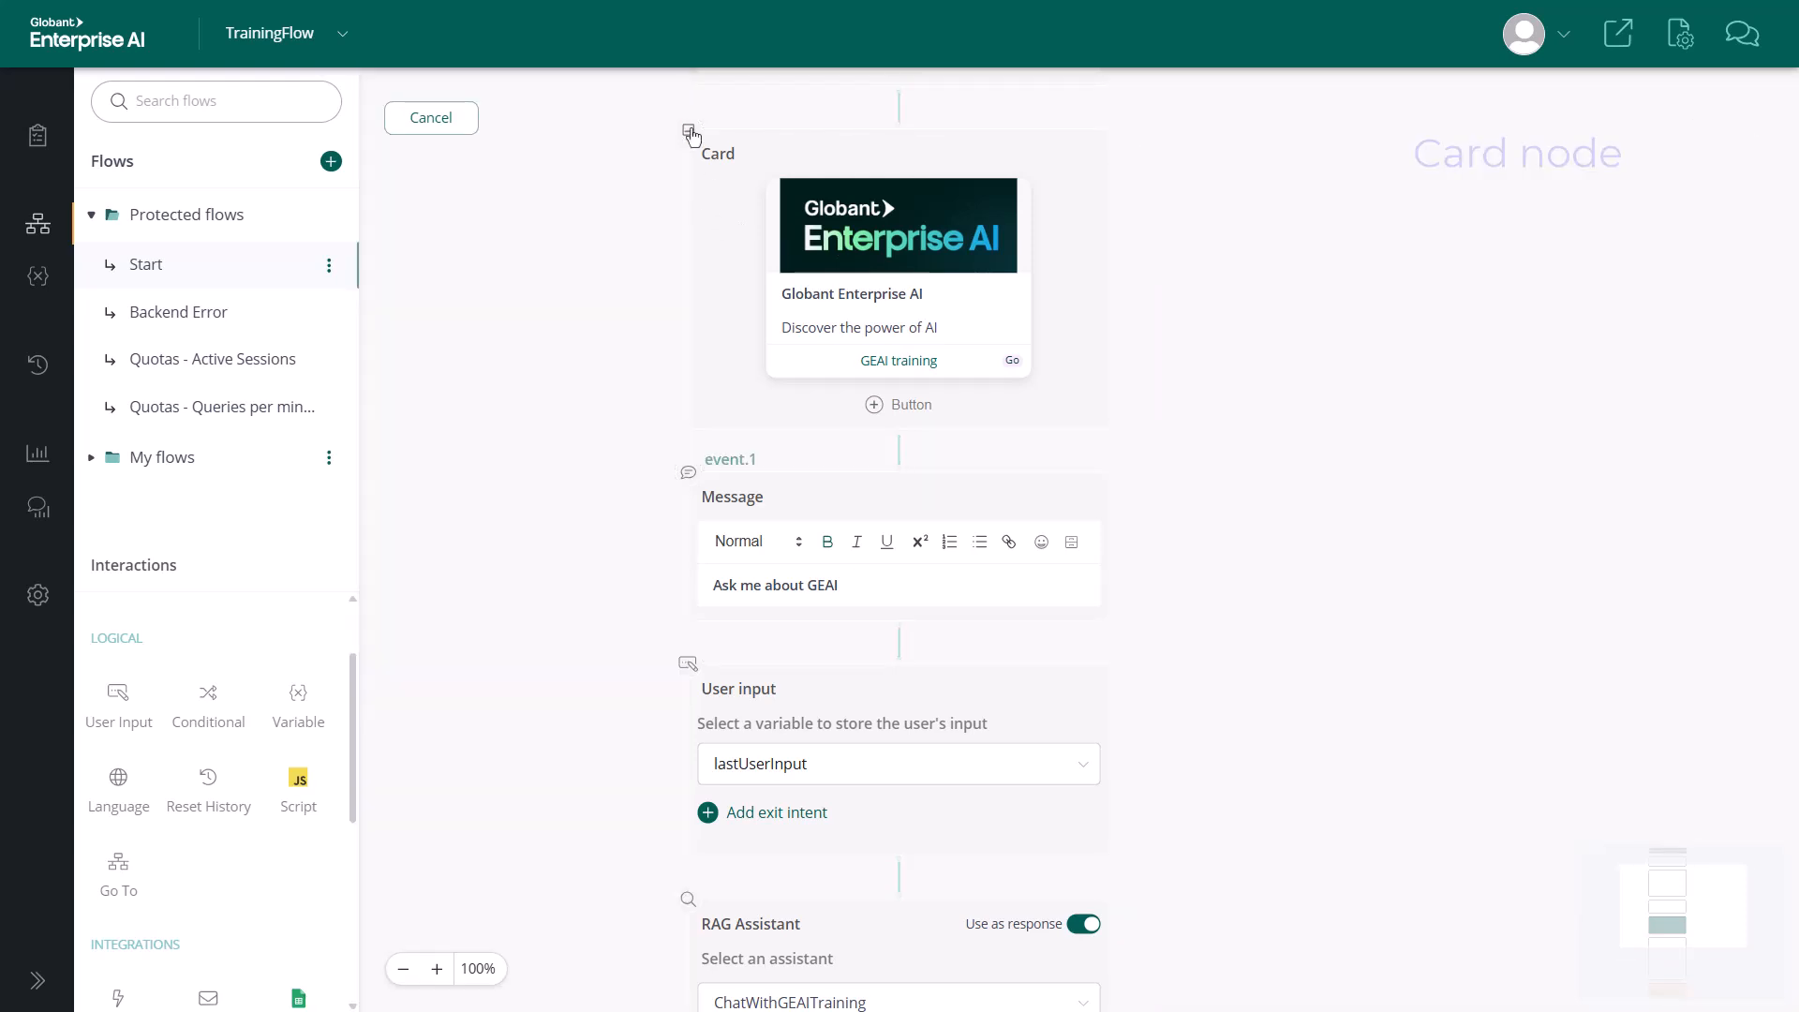
left_click(688, 130)
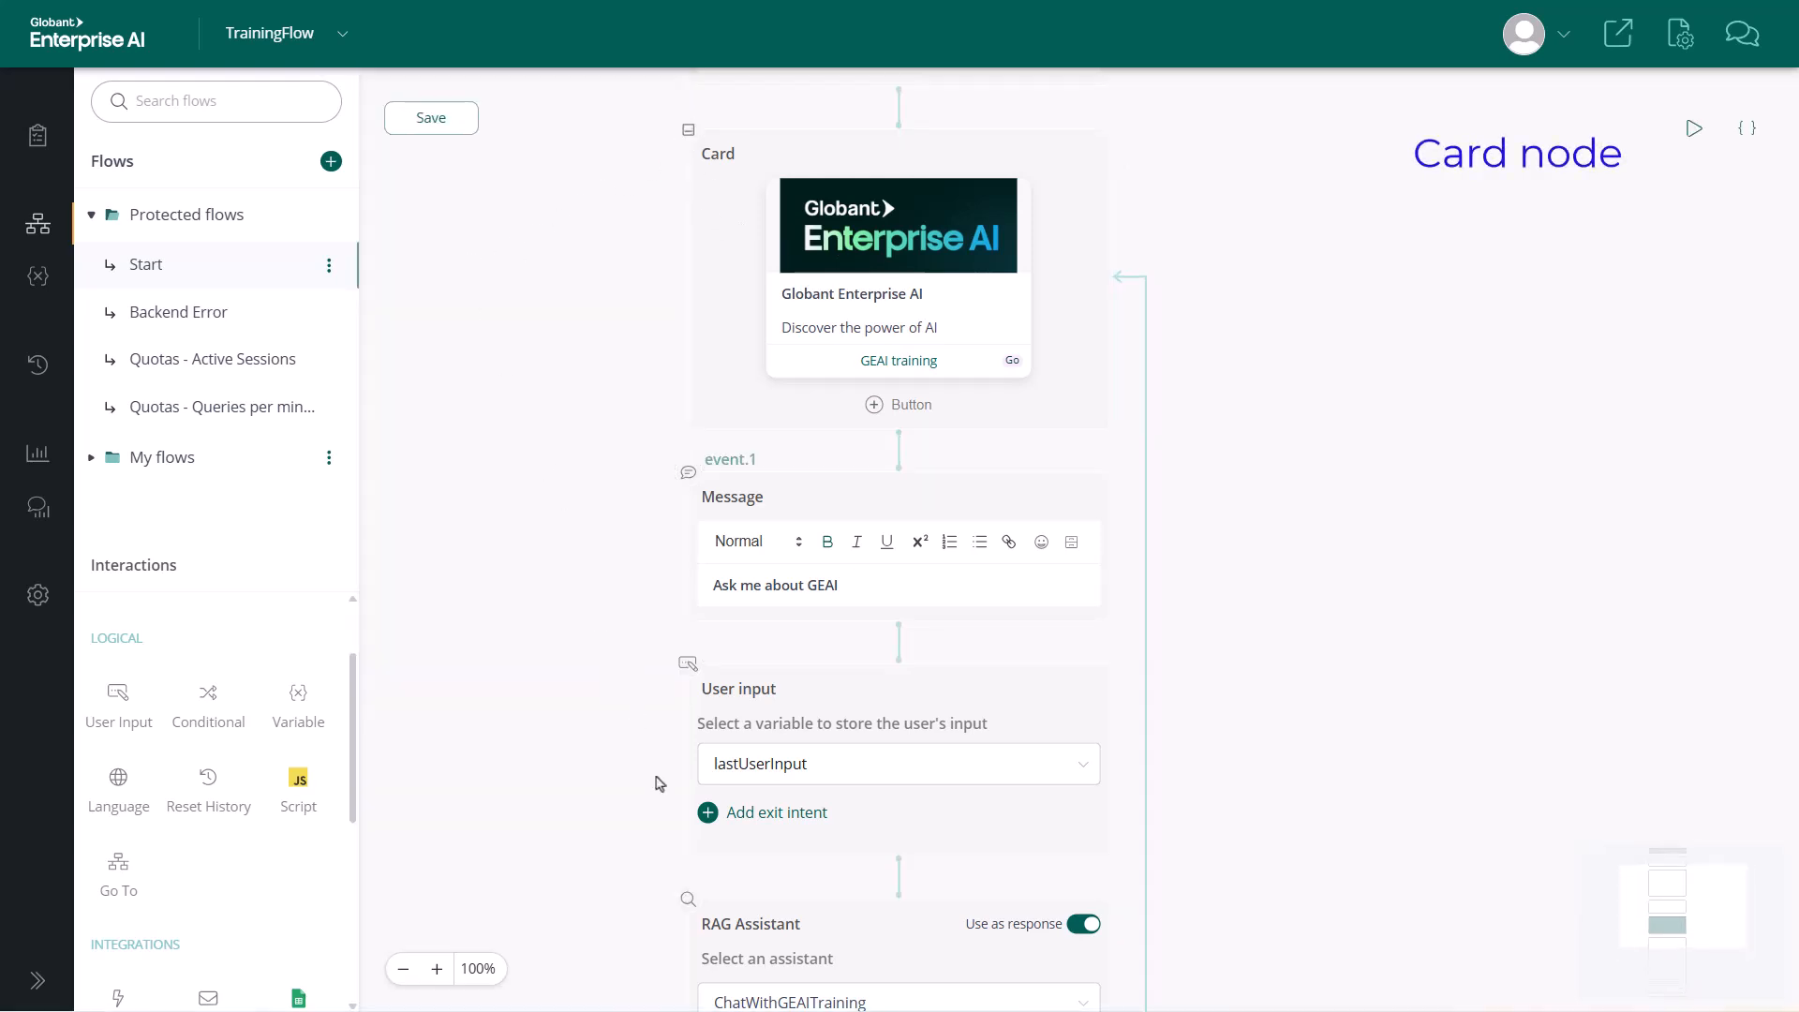
Step: Save the flow and test it by choosing "GEAI training" on the card and asking "what is a rag assistant?"
left_click(443, 137)
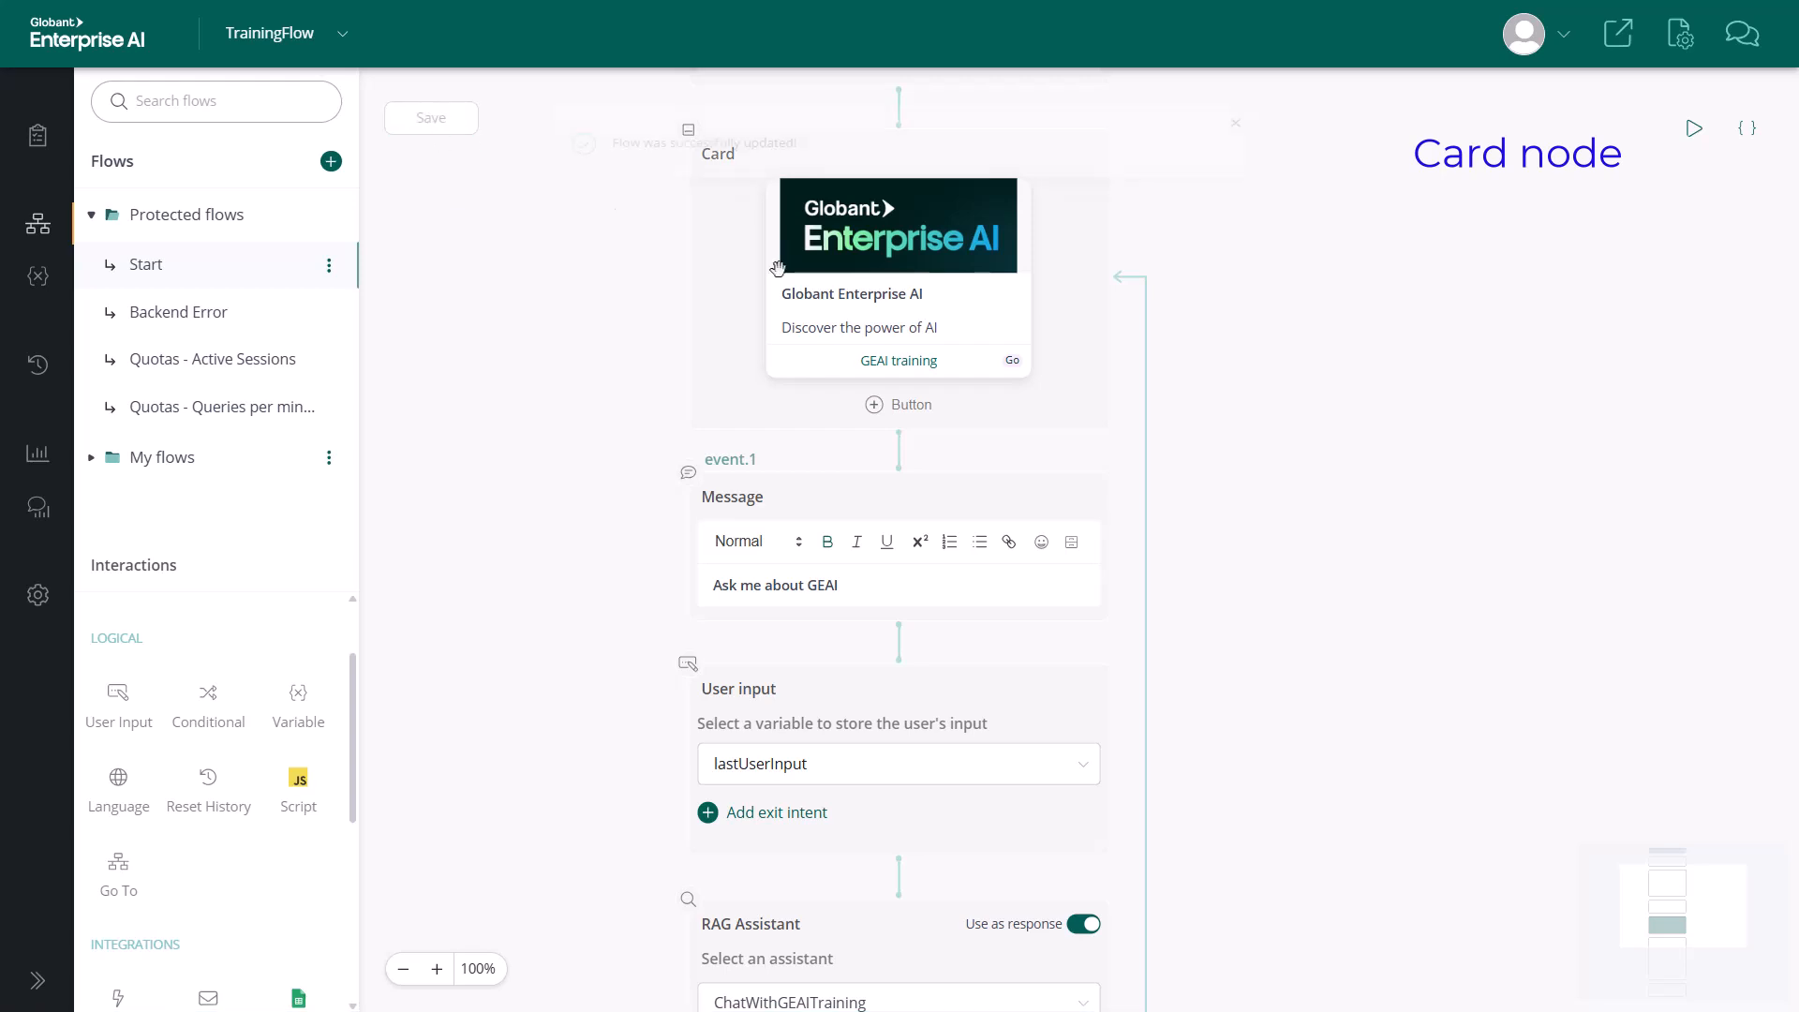
left_click(1694, 129)
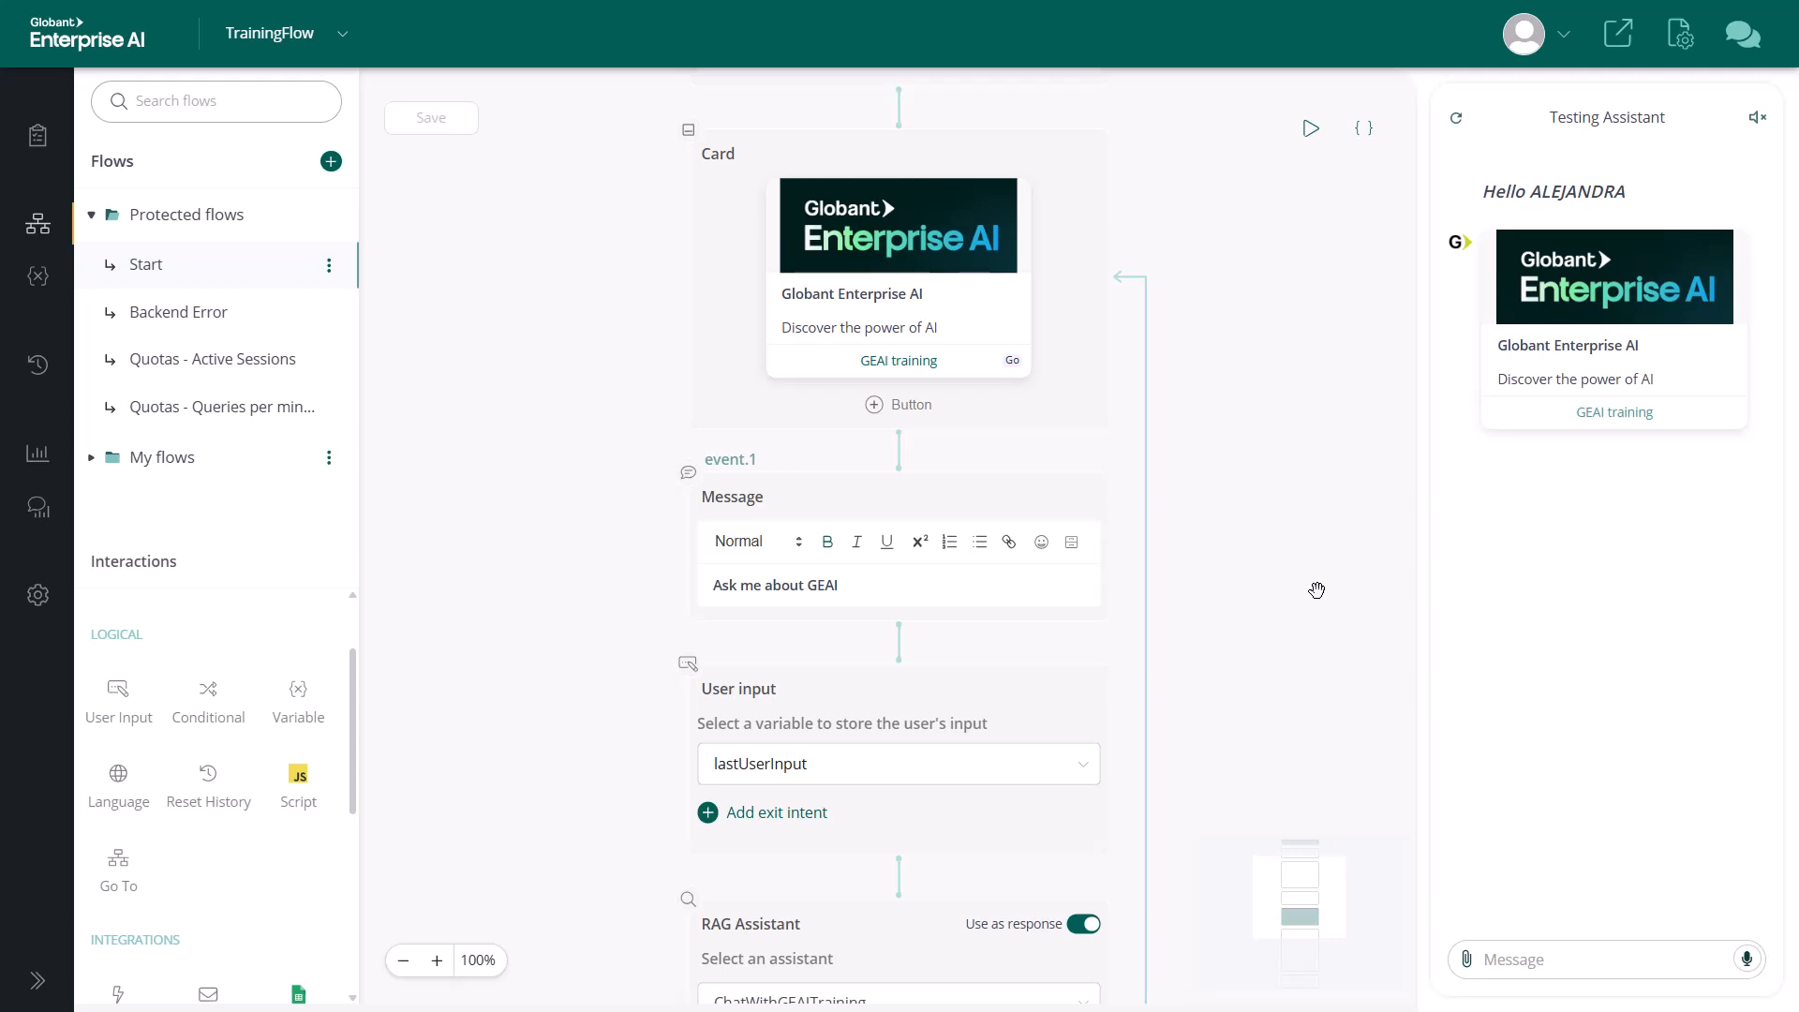
left_click(1592, 418)
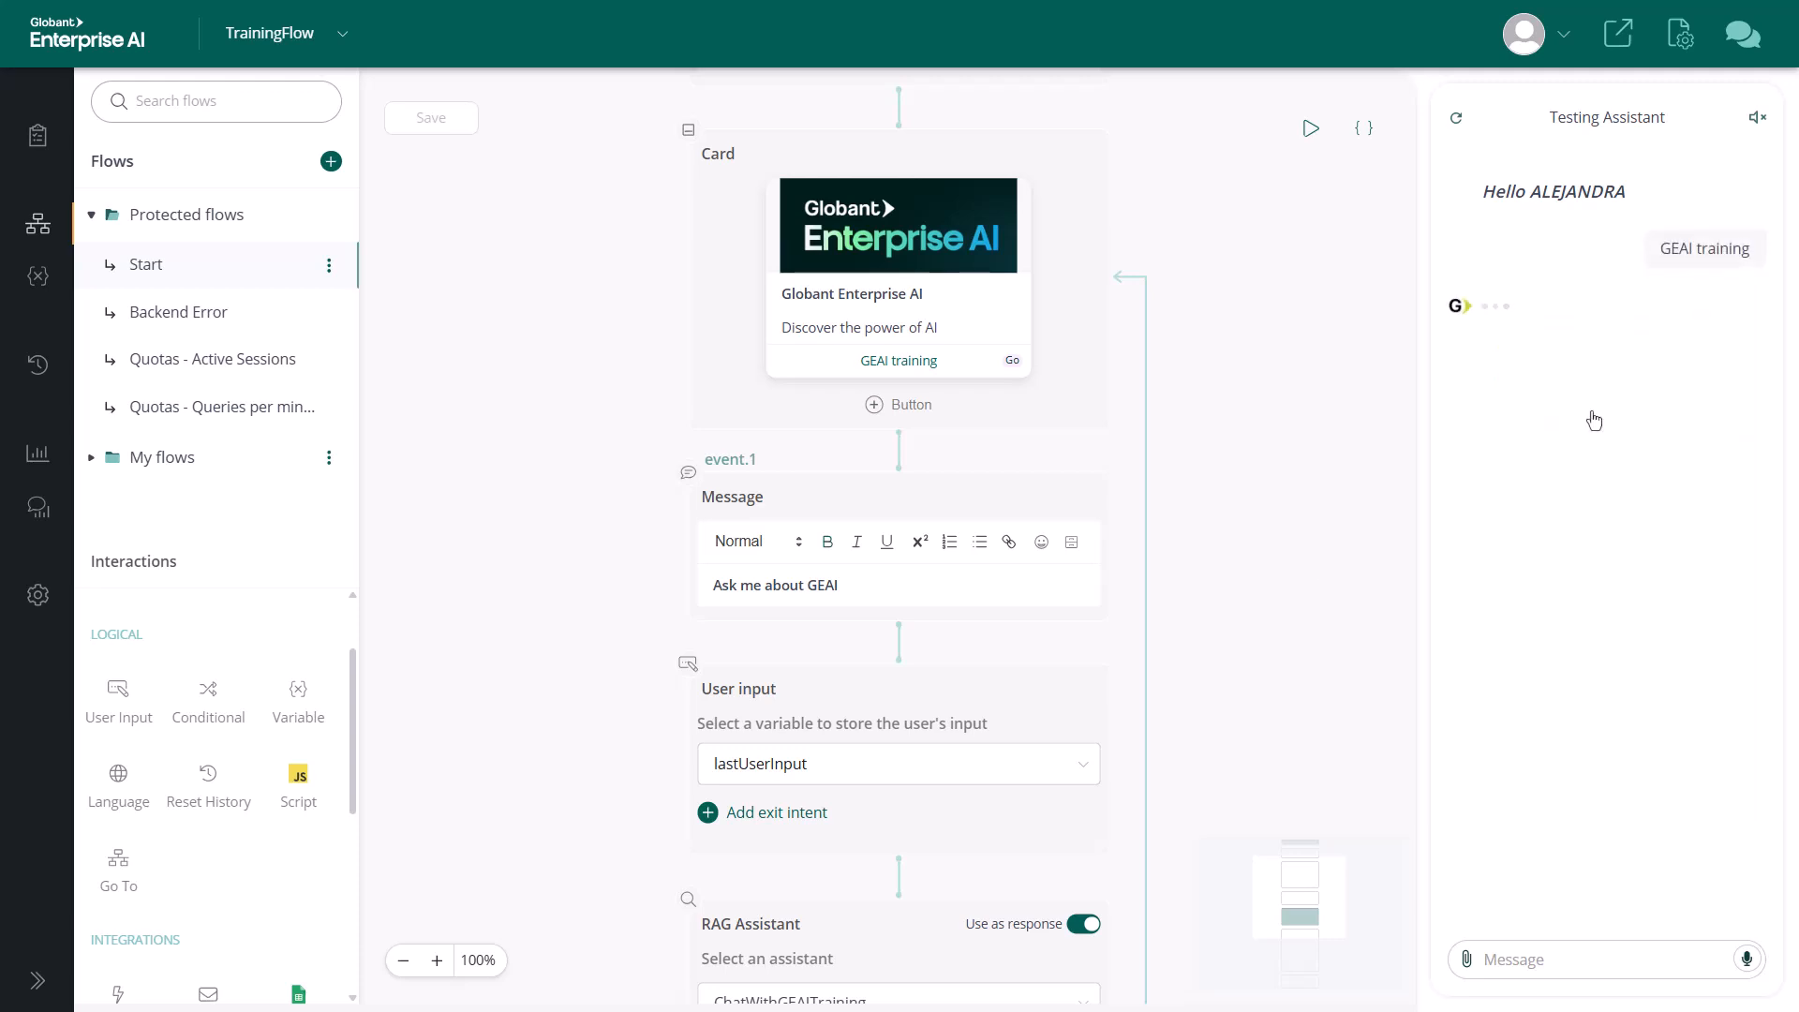
left_click(1606, 961)
type("what is a rag assistant?")
key("Return")
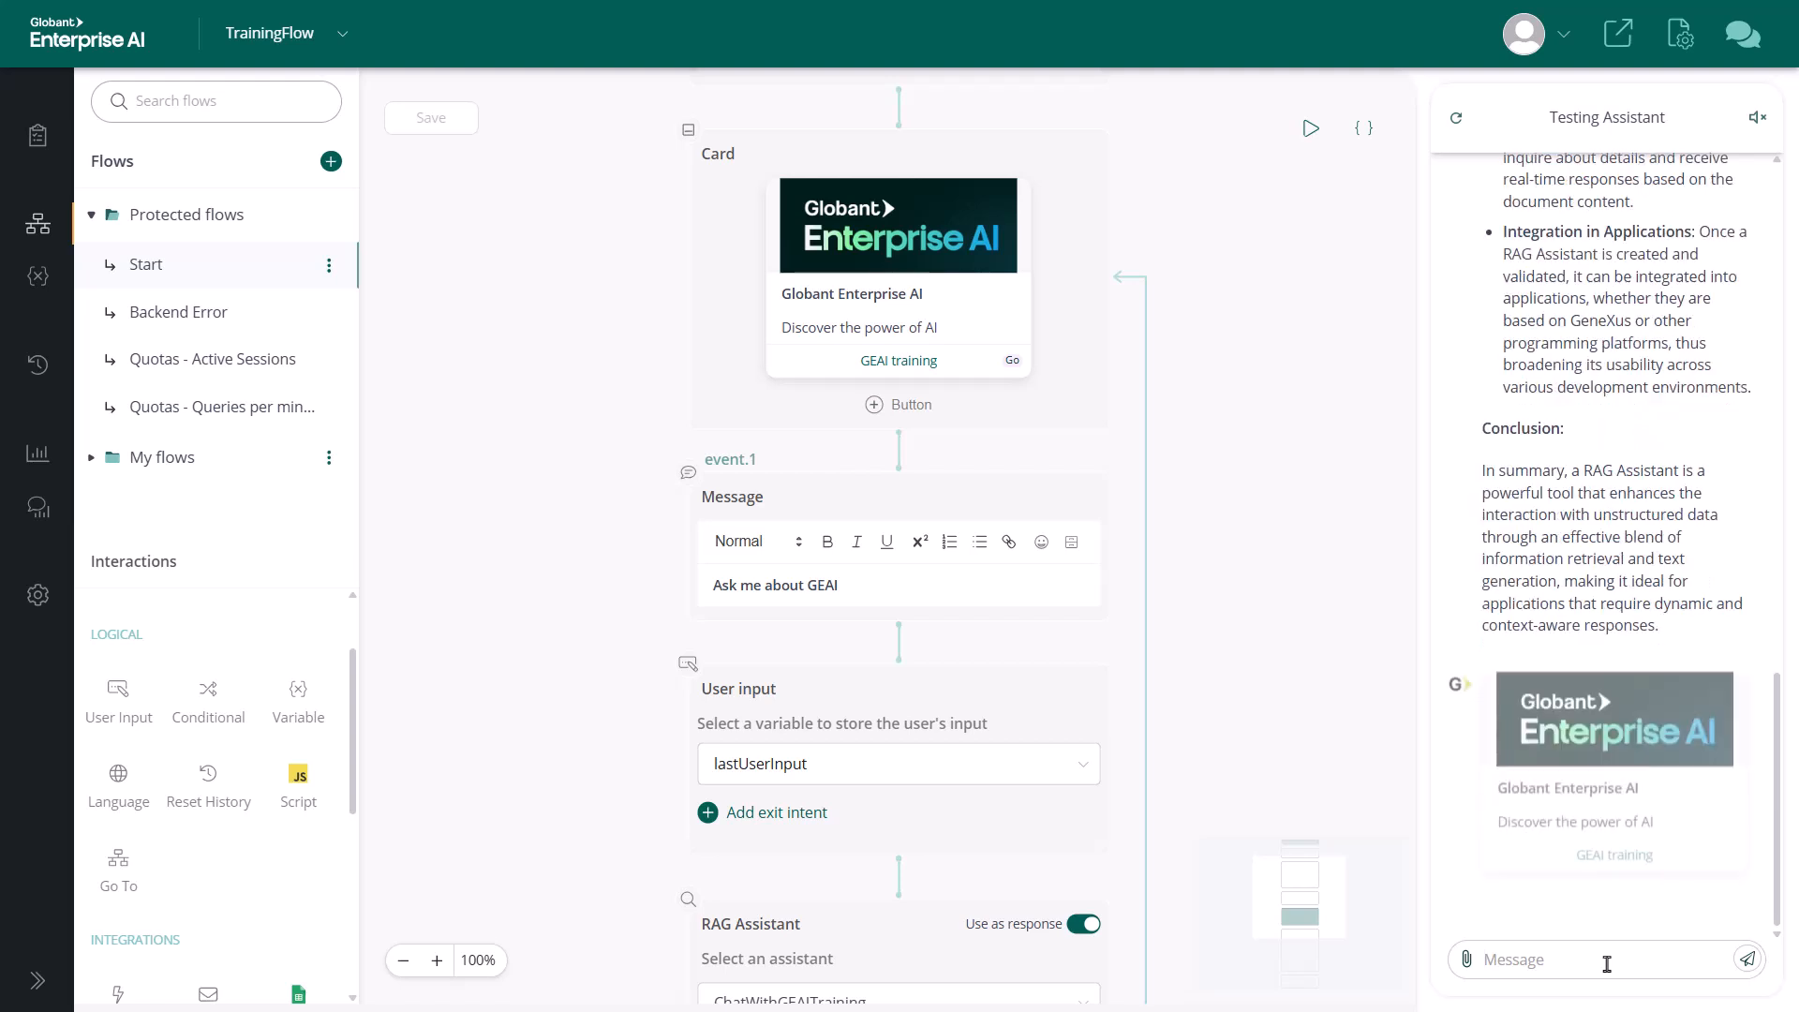
left_click(1743, 35)
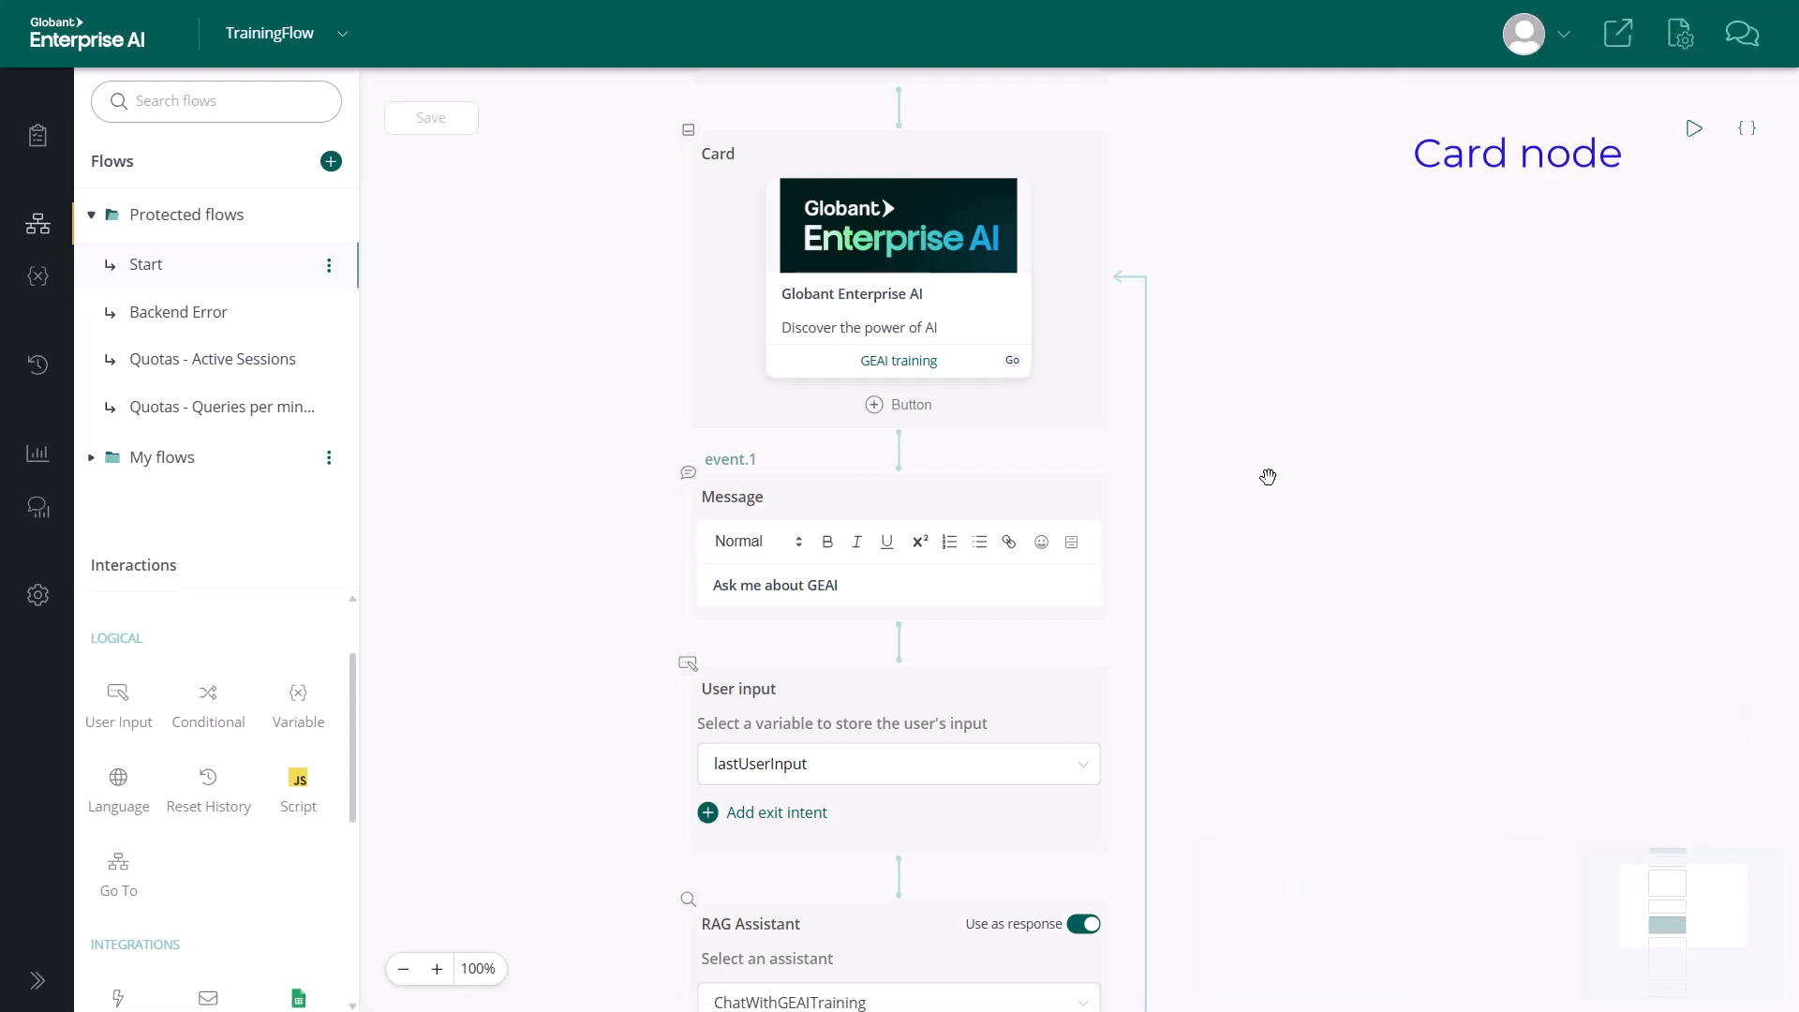
Step: Add a second button to the card and label it "Link of interest"
left_click(899, 405)
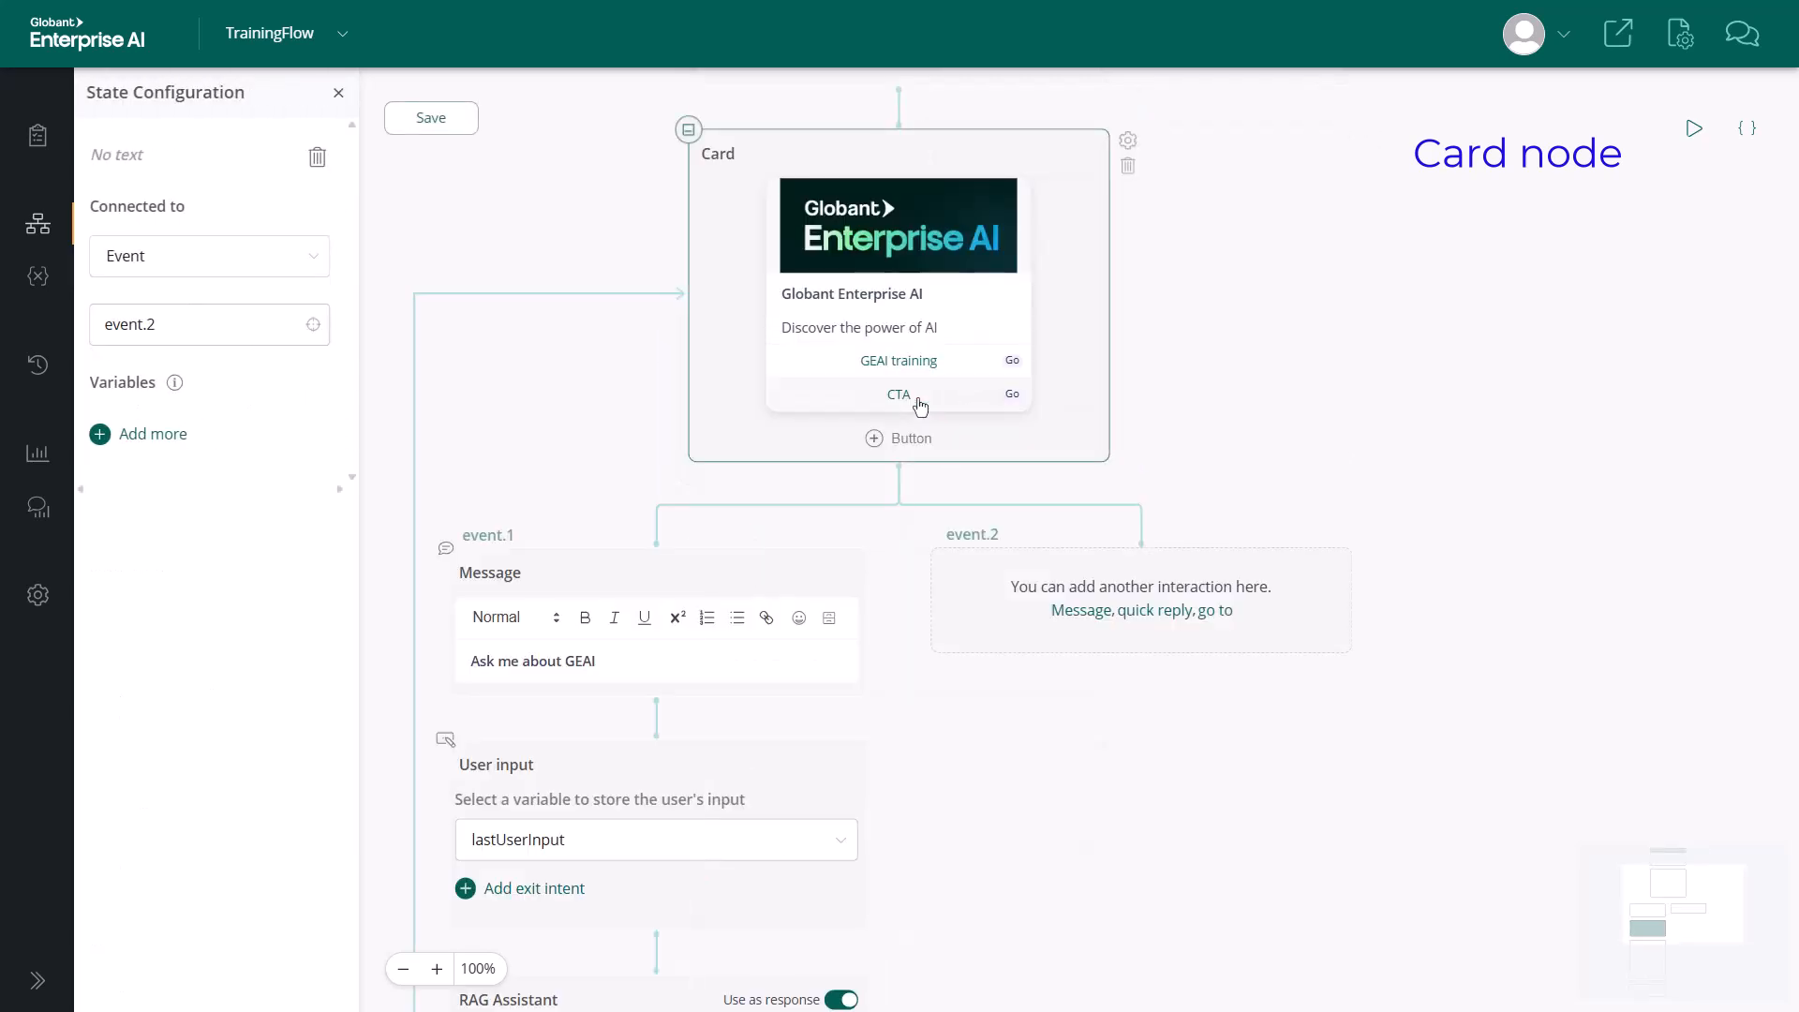
left_click(894, 394)
type("Link of interest")
Step: Add a Quick reply list in the event.2 branch and title its first reply "GeneXus"
left_click(1144, 614)
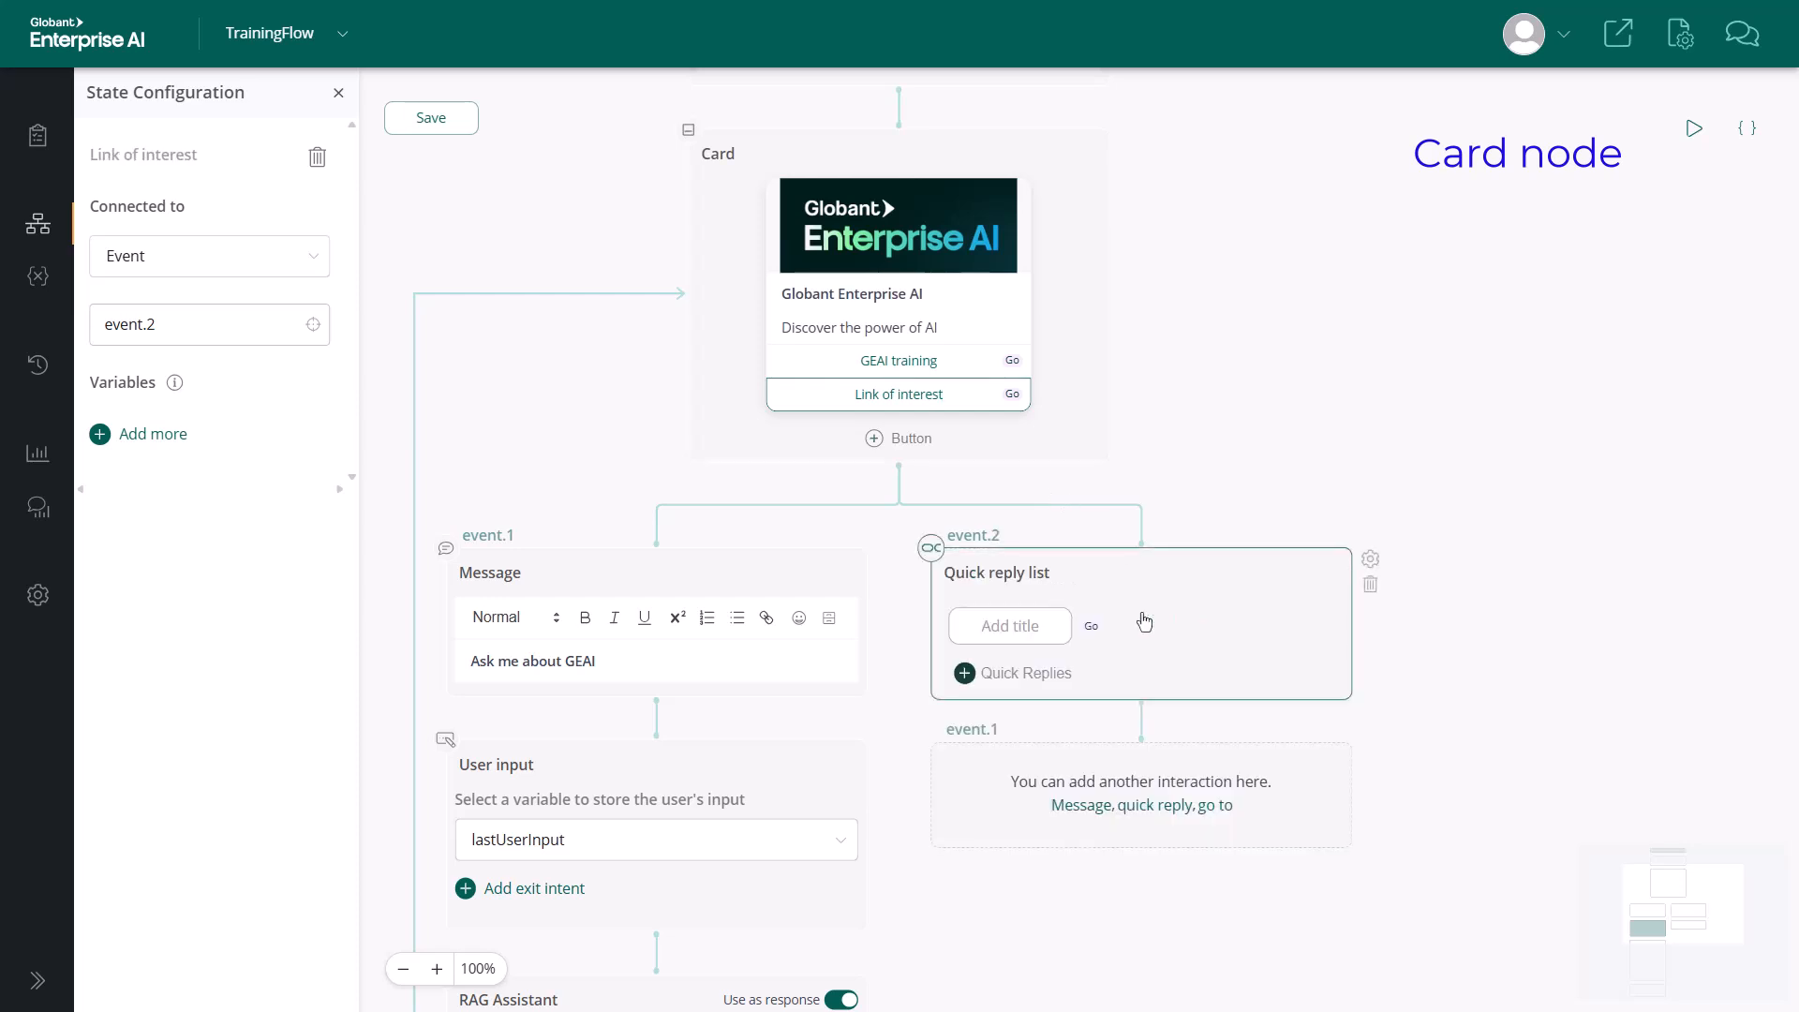
left_click(1021, 627)
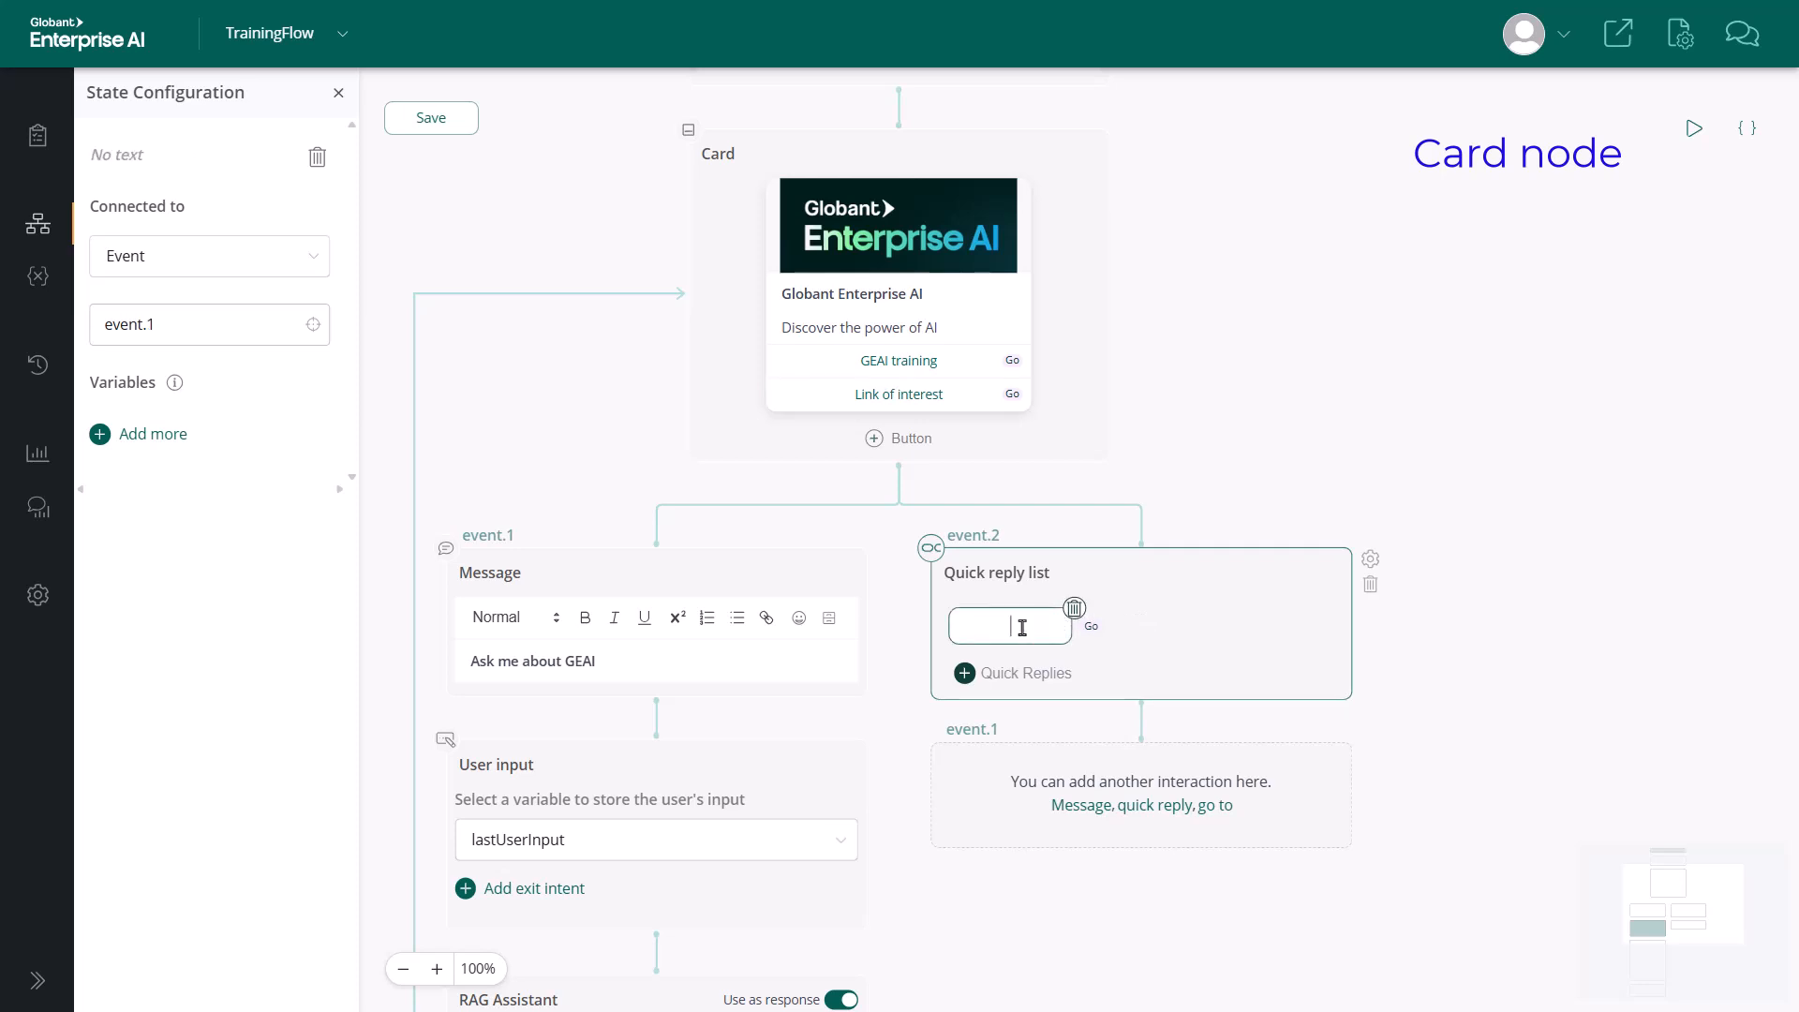
type("GeneXus")
left_click(298, 258)
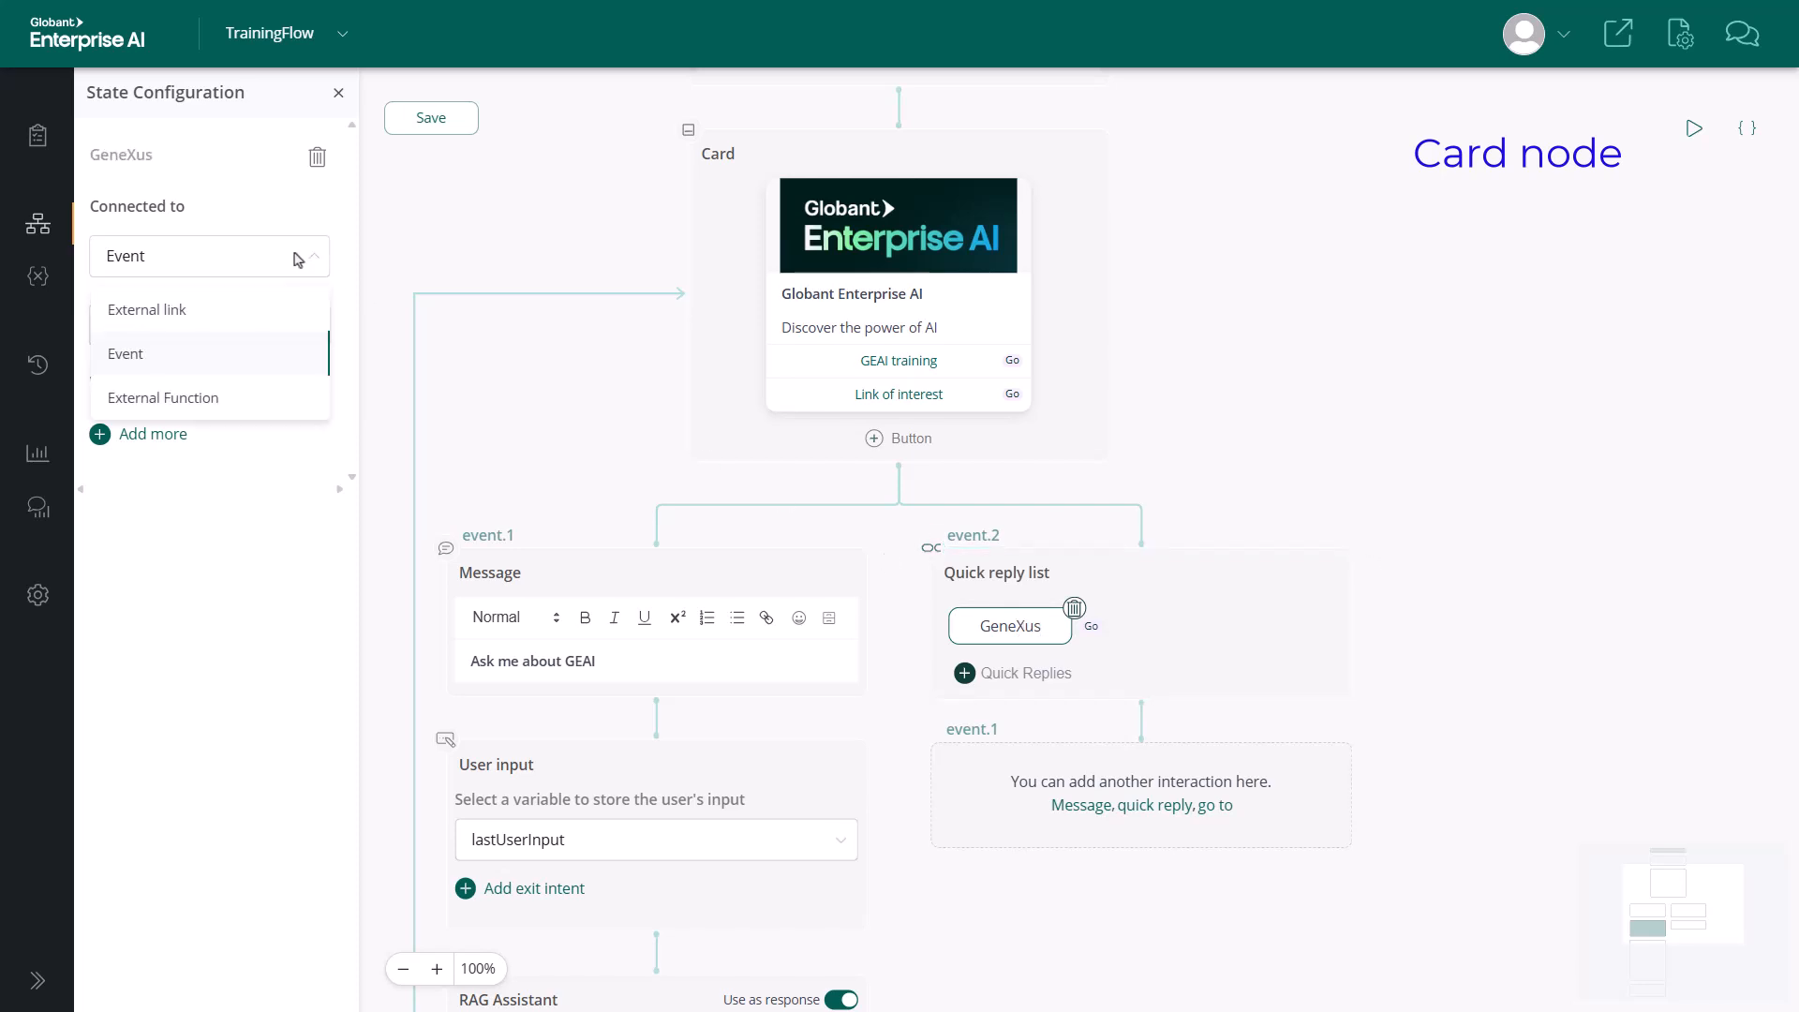
left_click(191, 312)
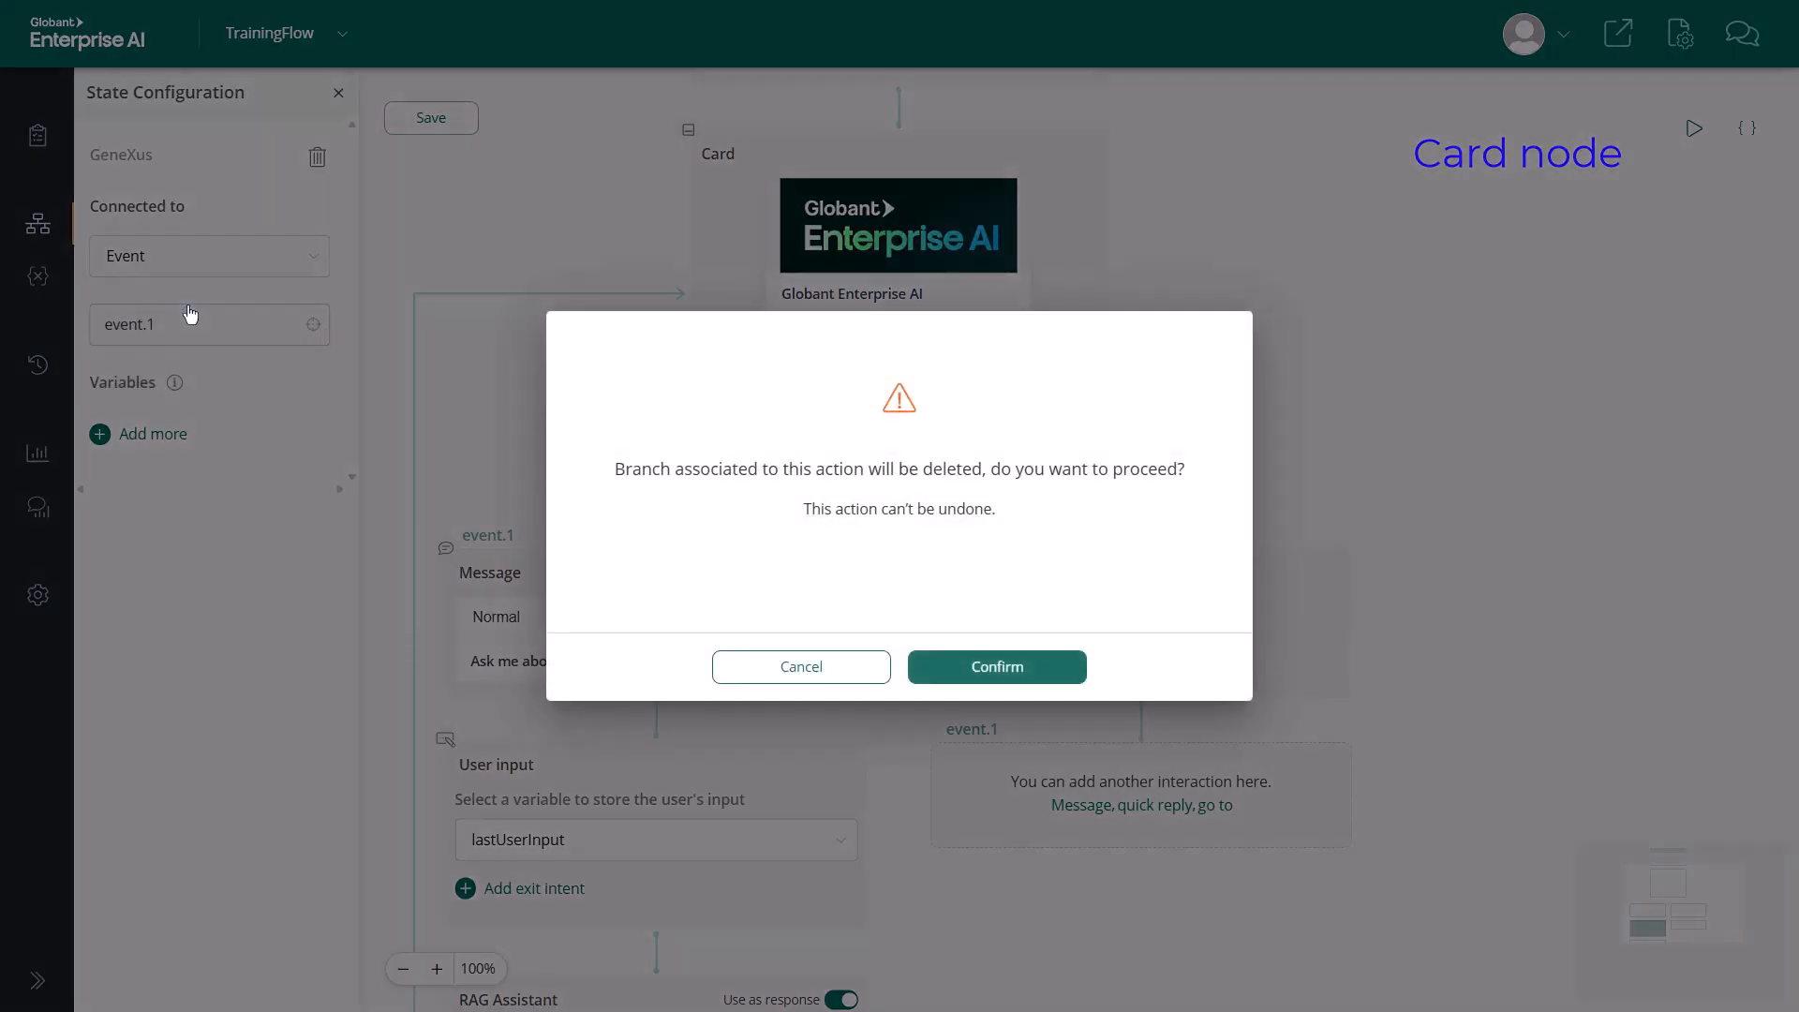
left_click(974, 666)
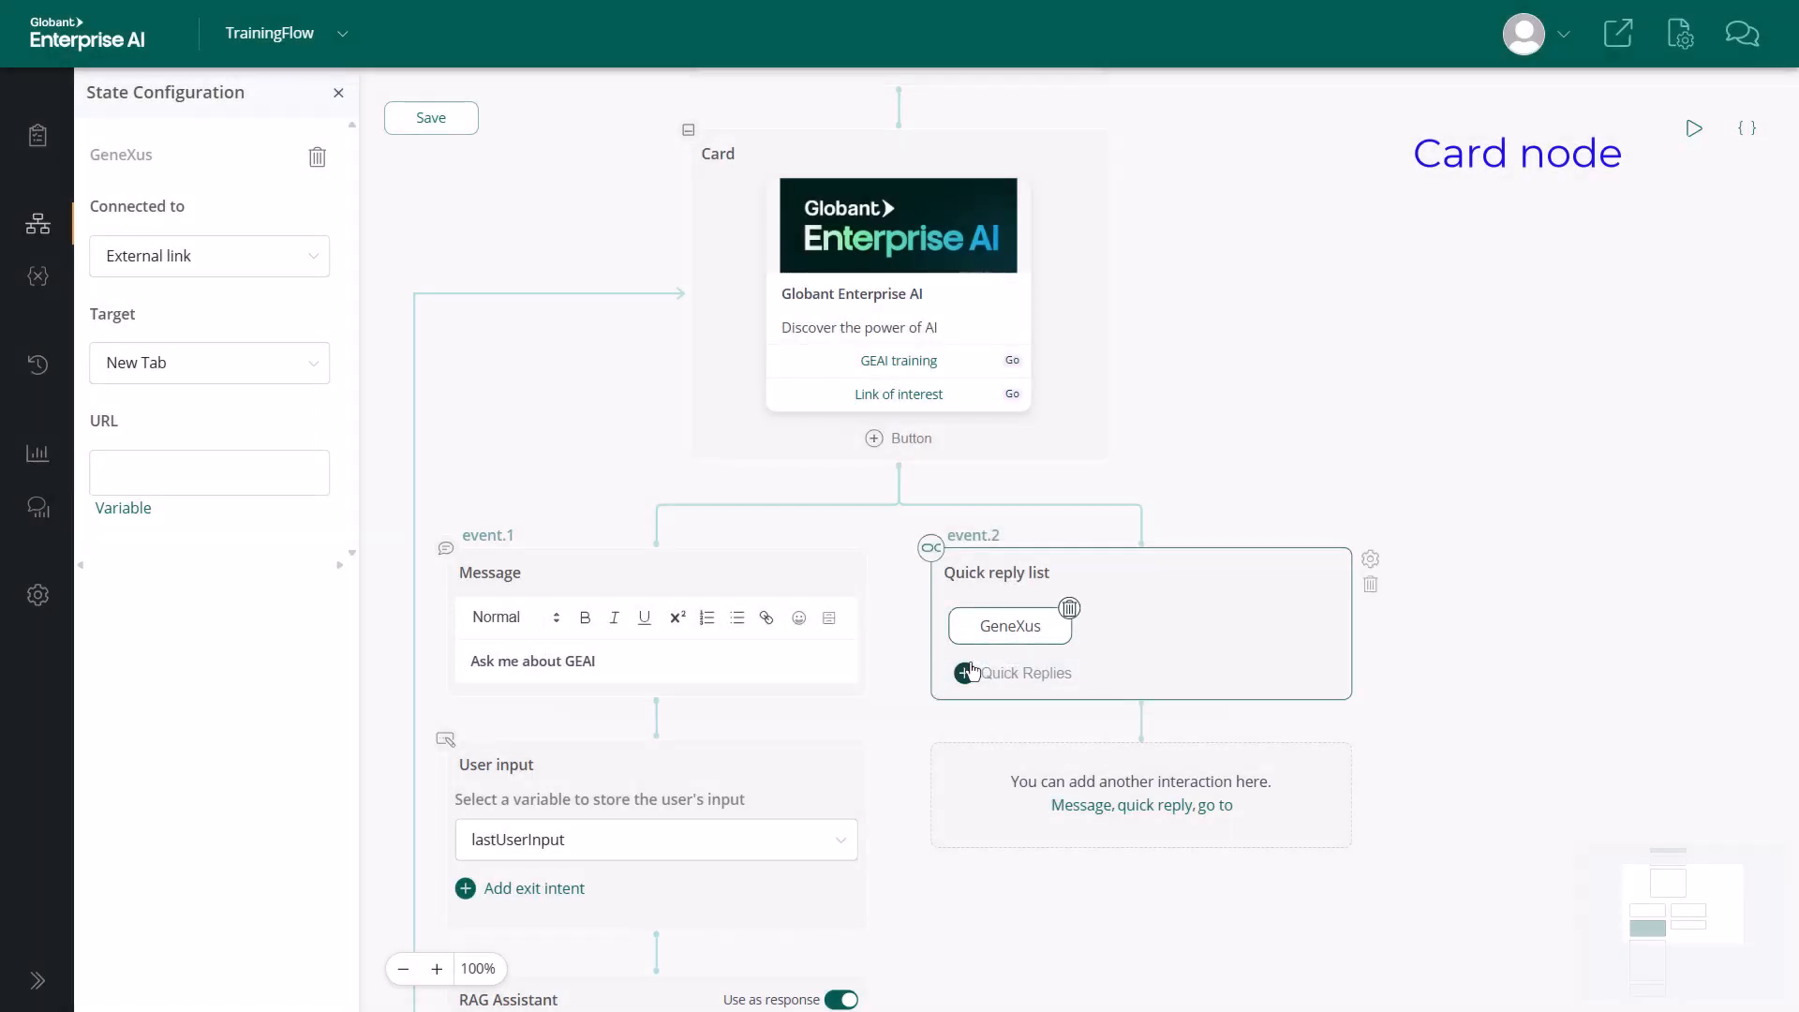
left_click(252, 468)
type("https://www.genexus.com/es/")
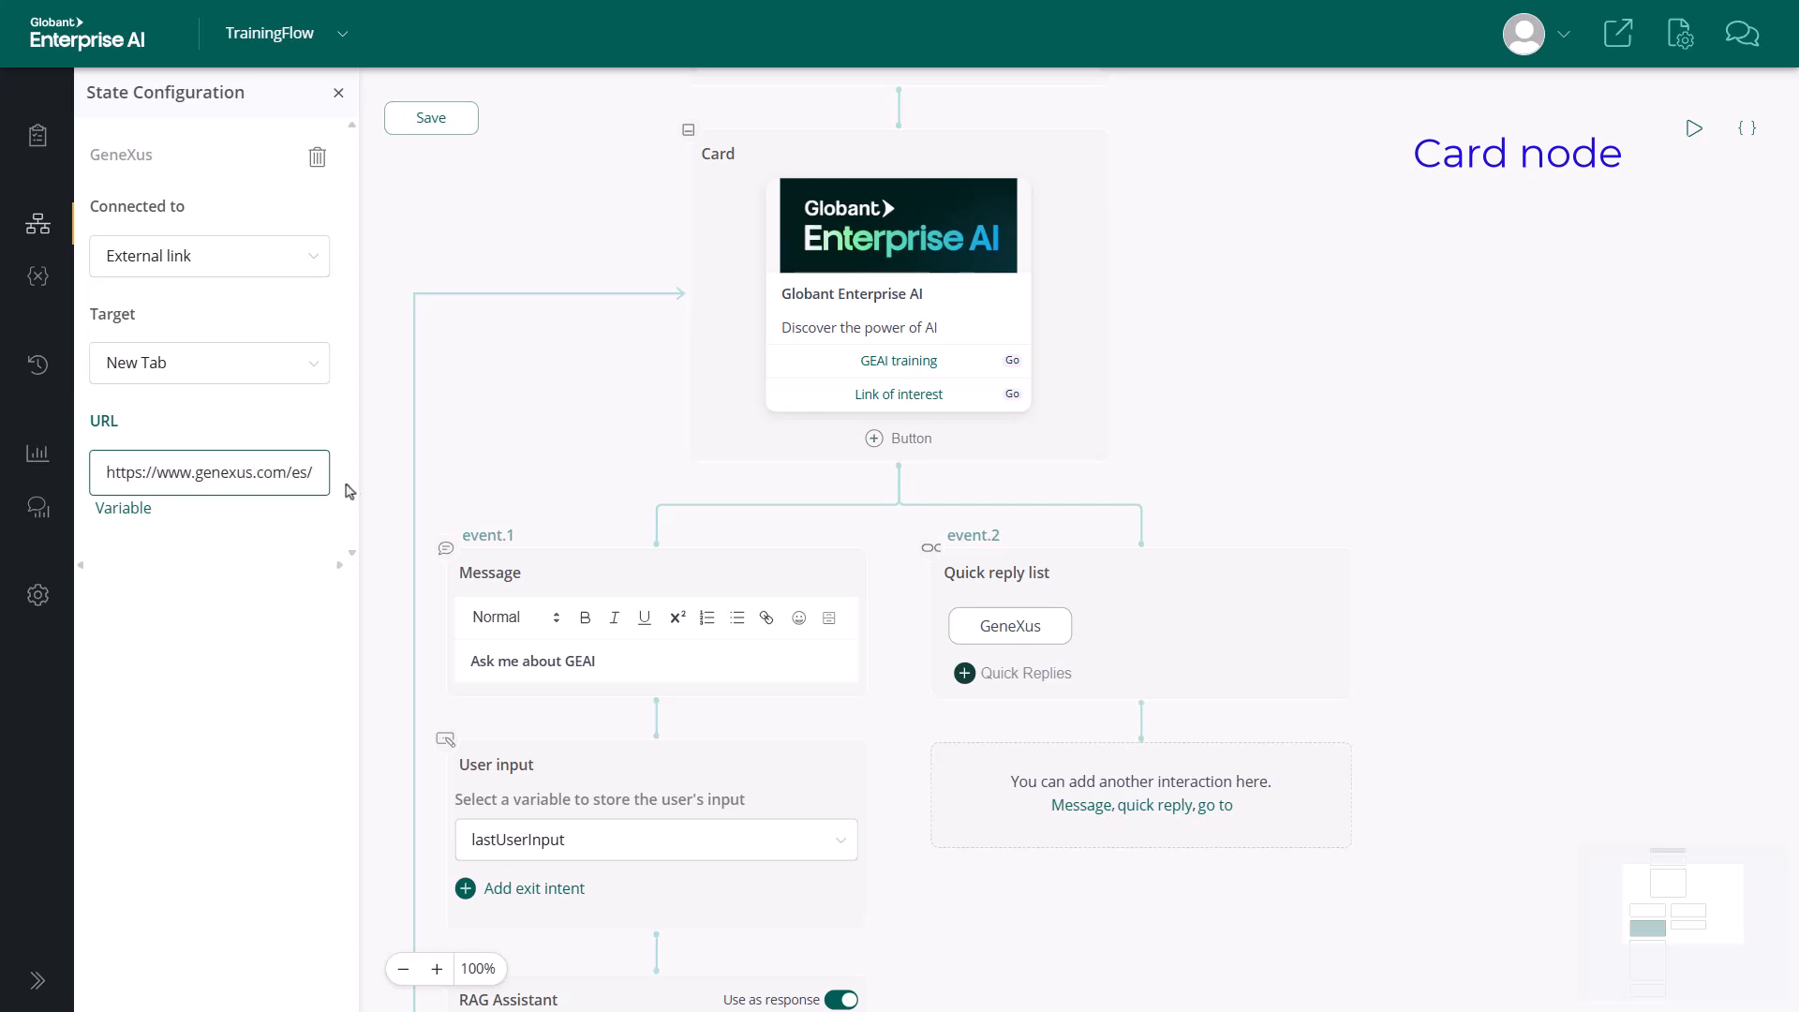
left_click(392, 496)
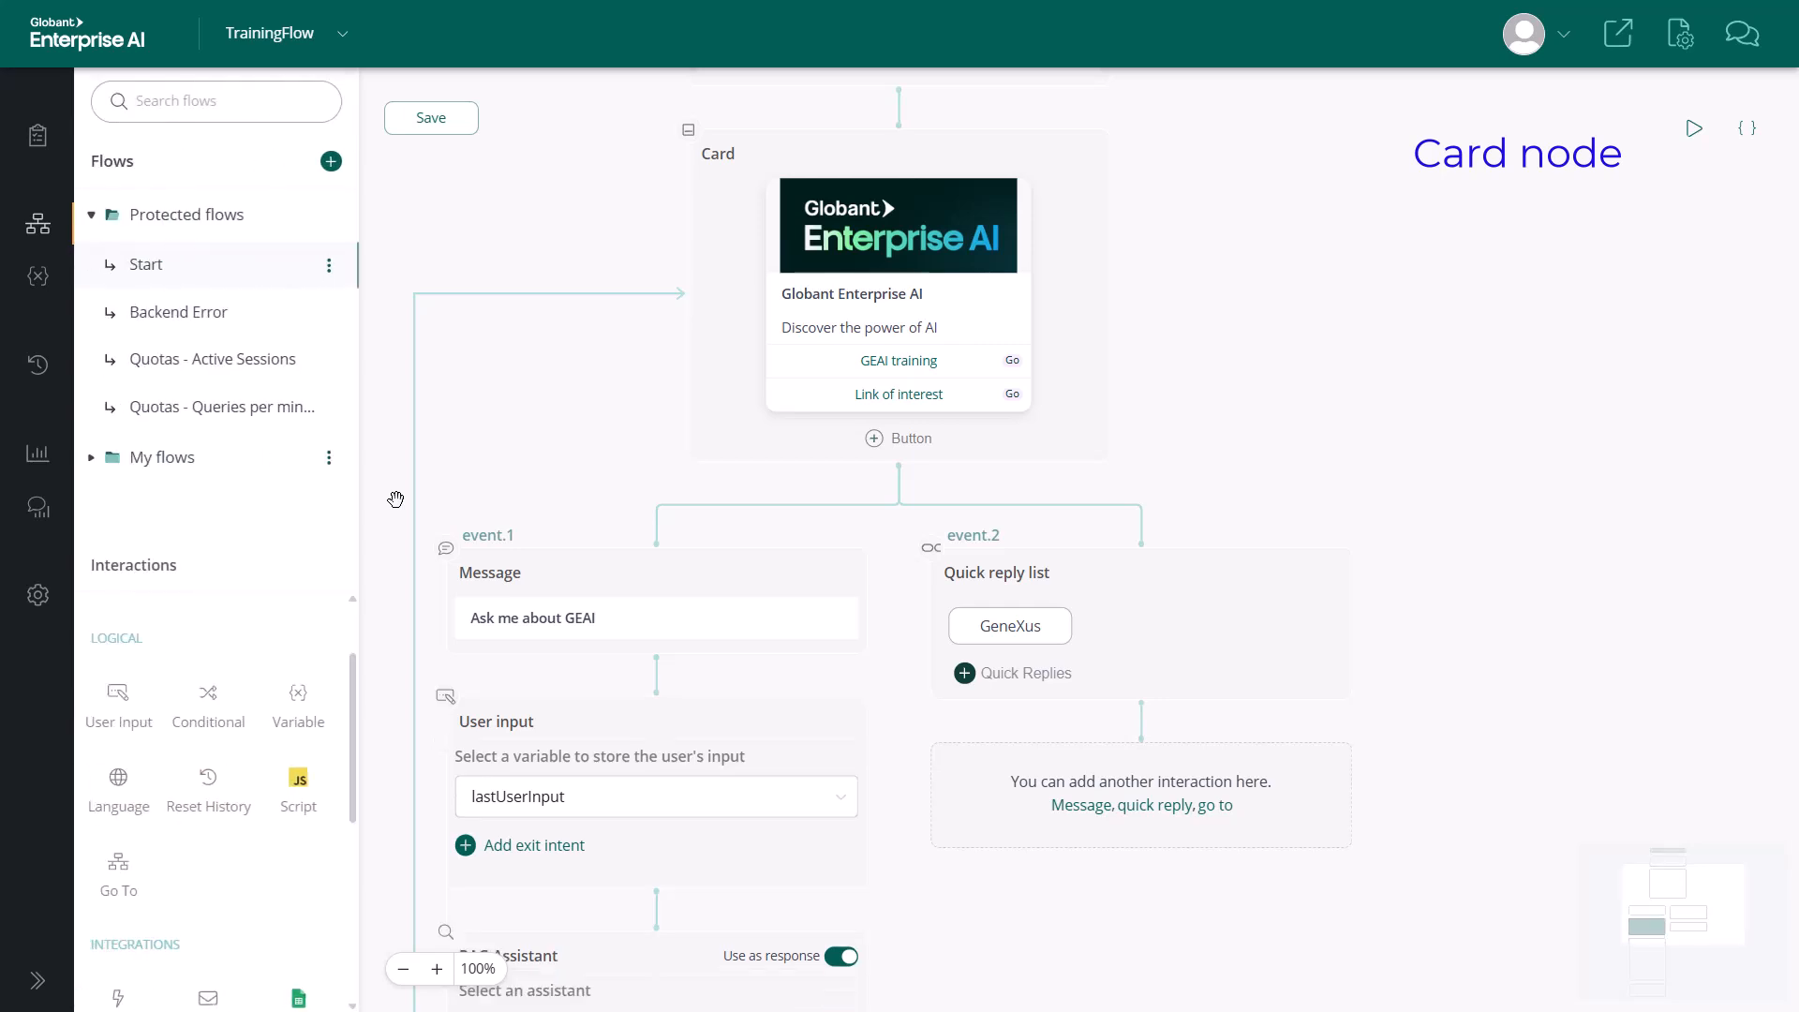
Step: Add a second quick reply titled "GEAI" to the Quick reply list in the event.2 branch
left_click(1029, 683)
left_click(1114, 627)
type("GEAI")
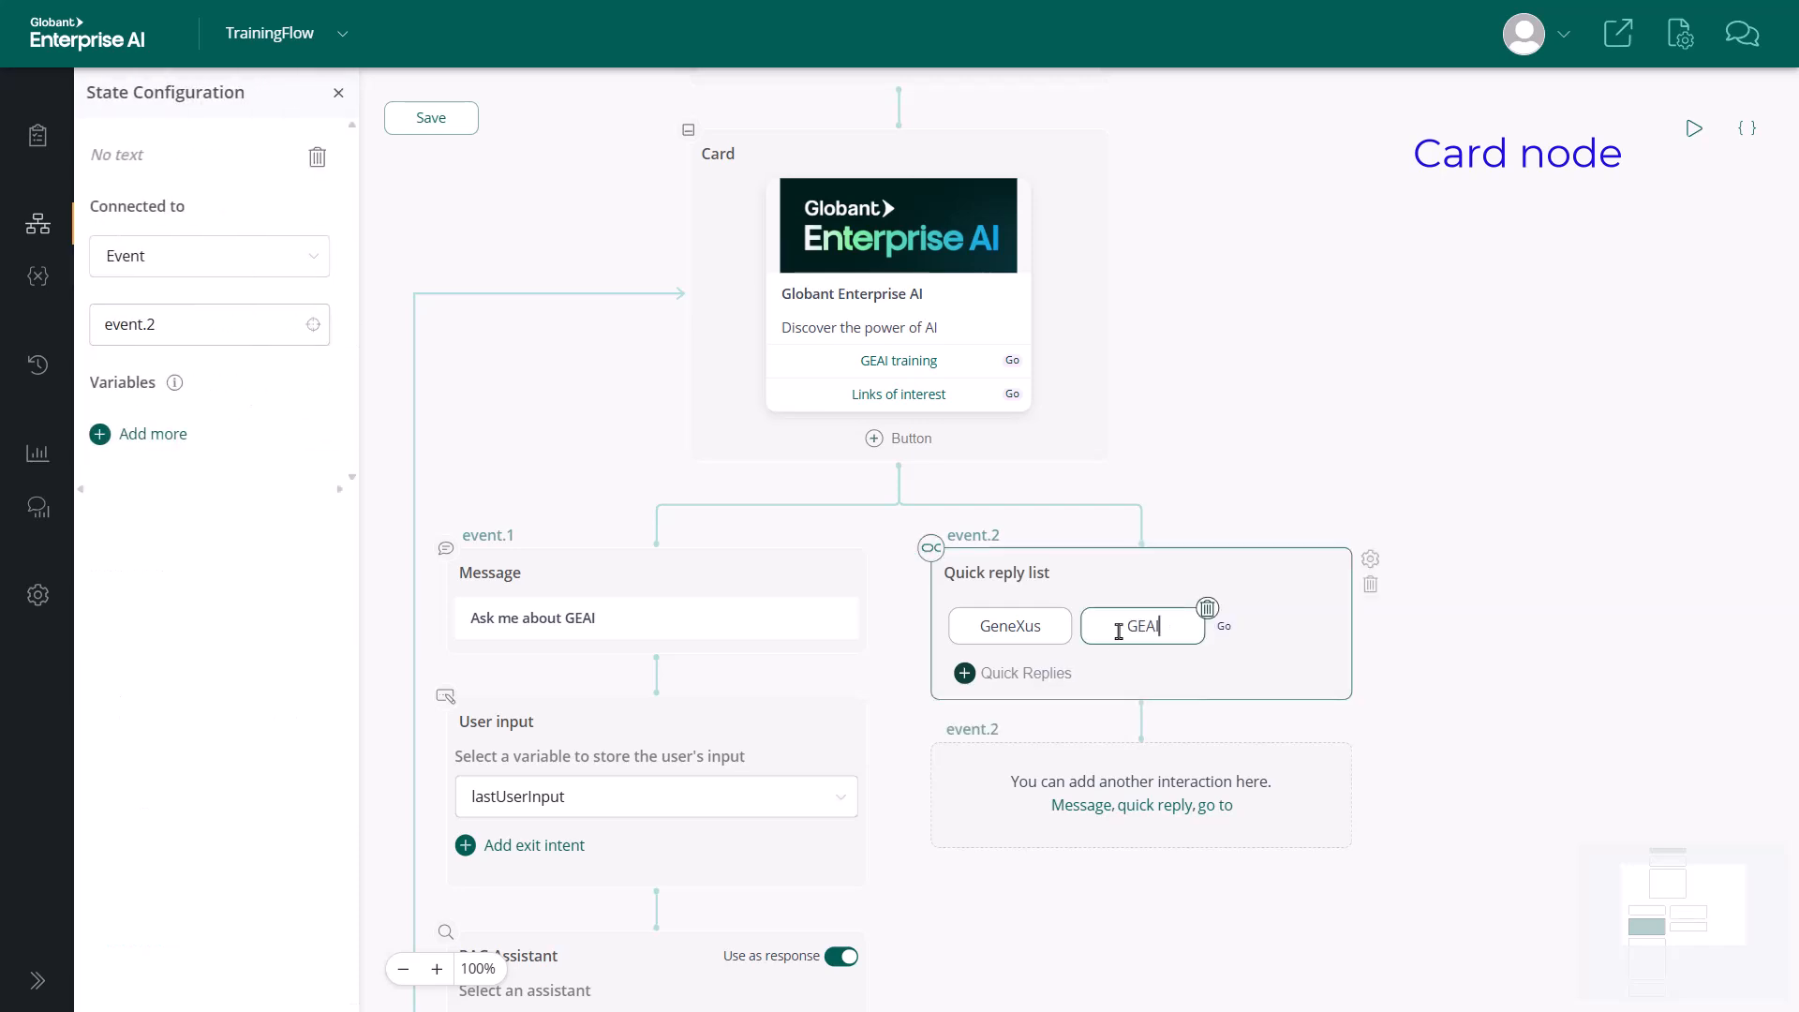
left_click(282, 263)
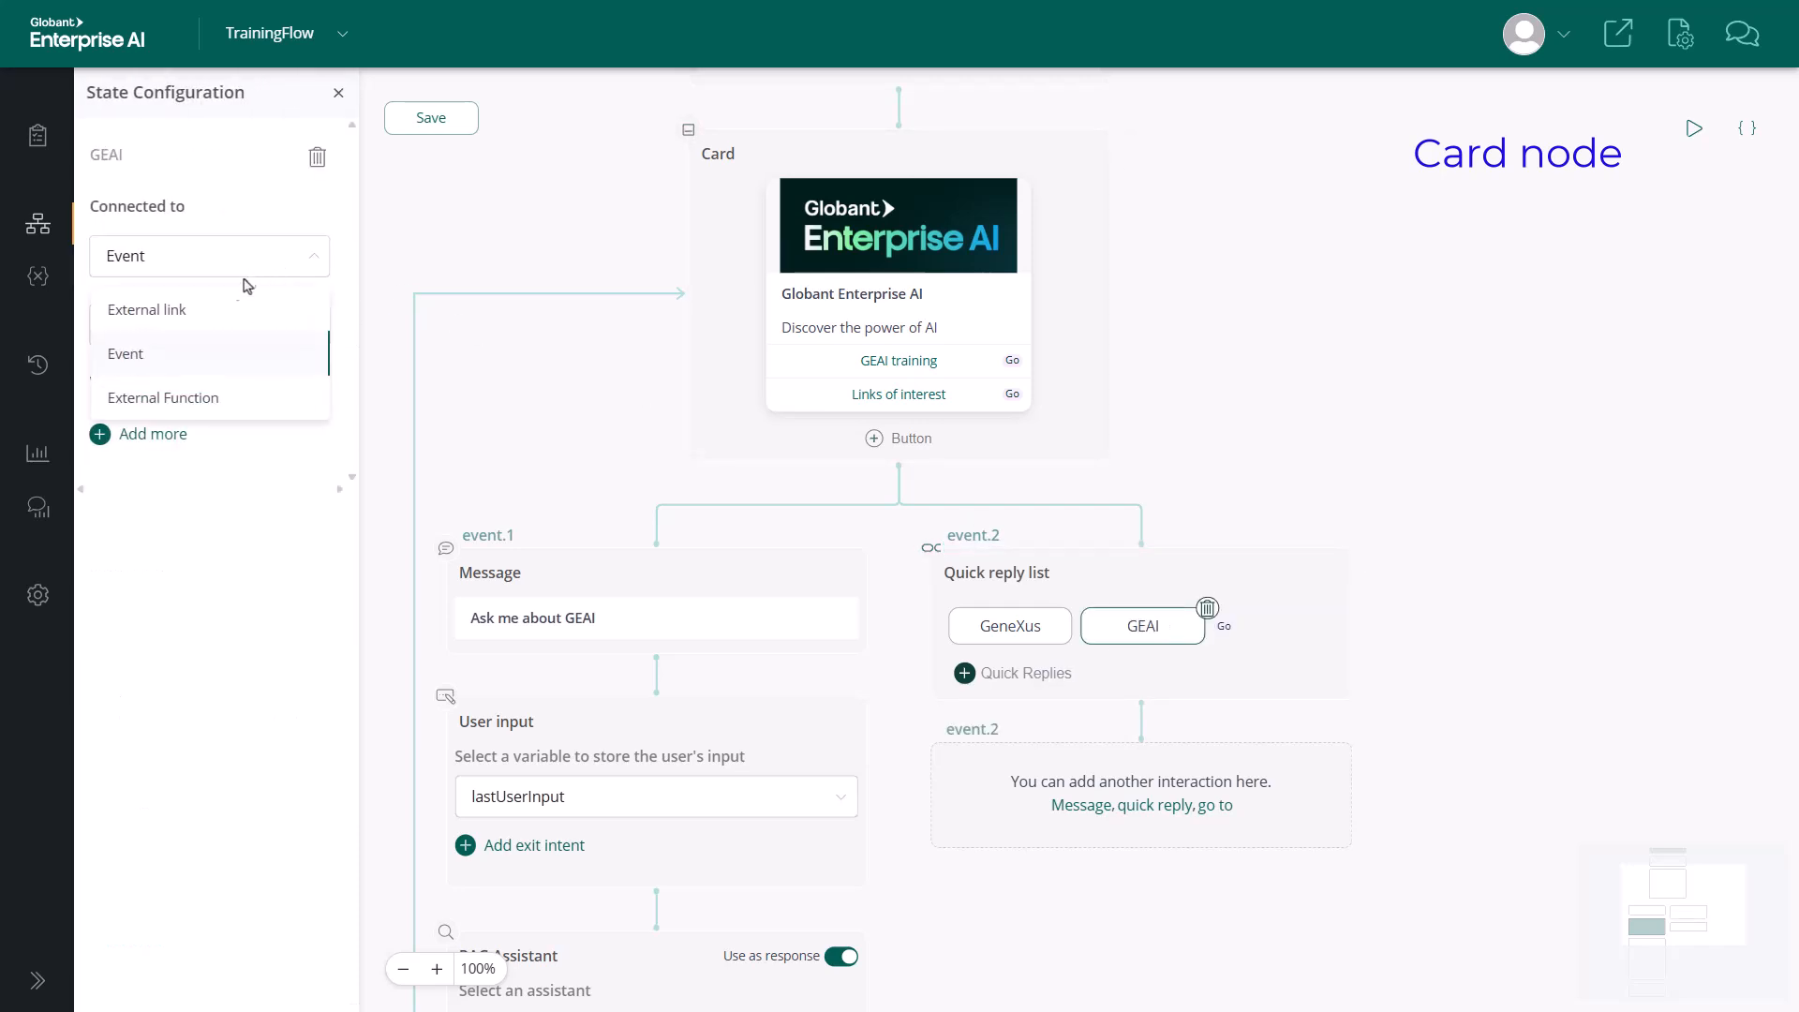
left_click(217, 311)
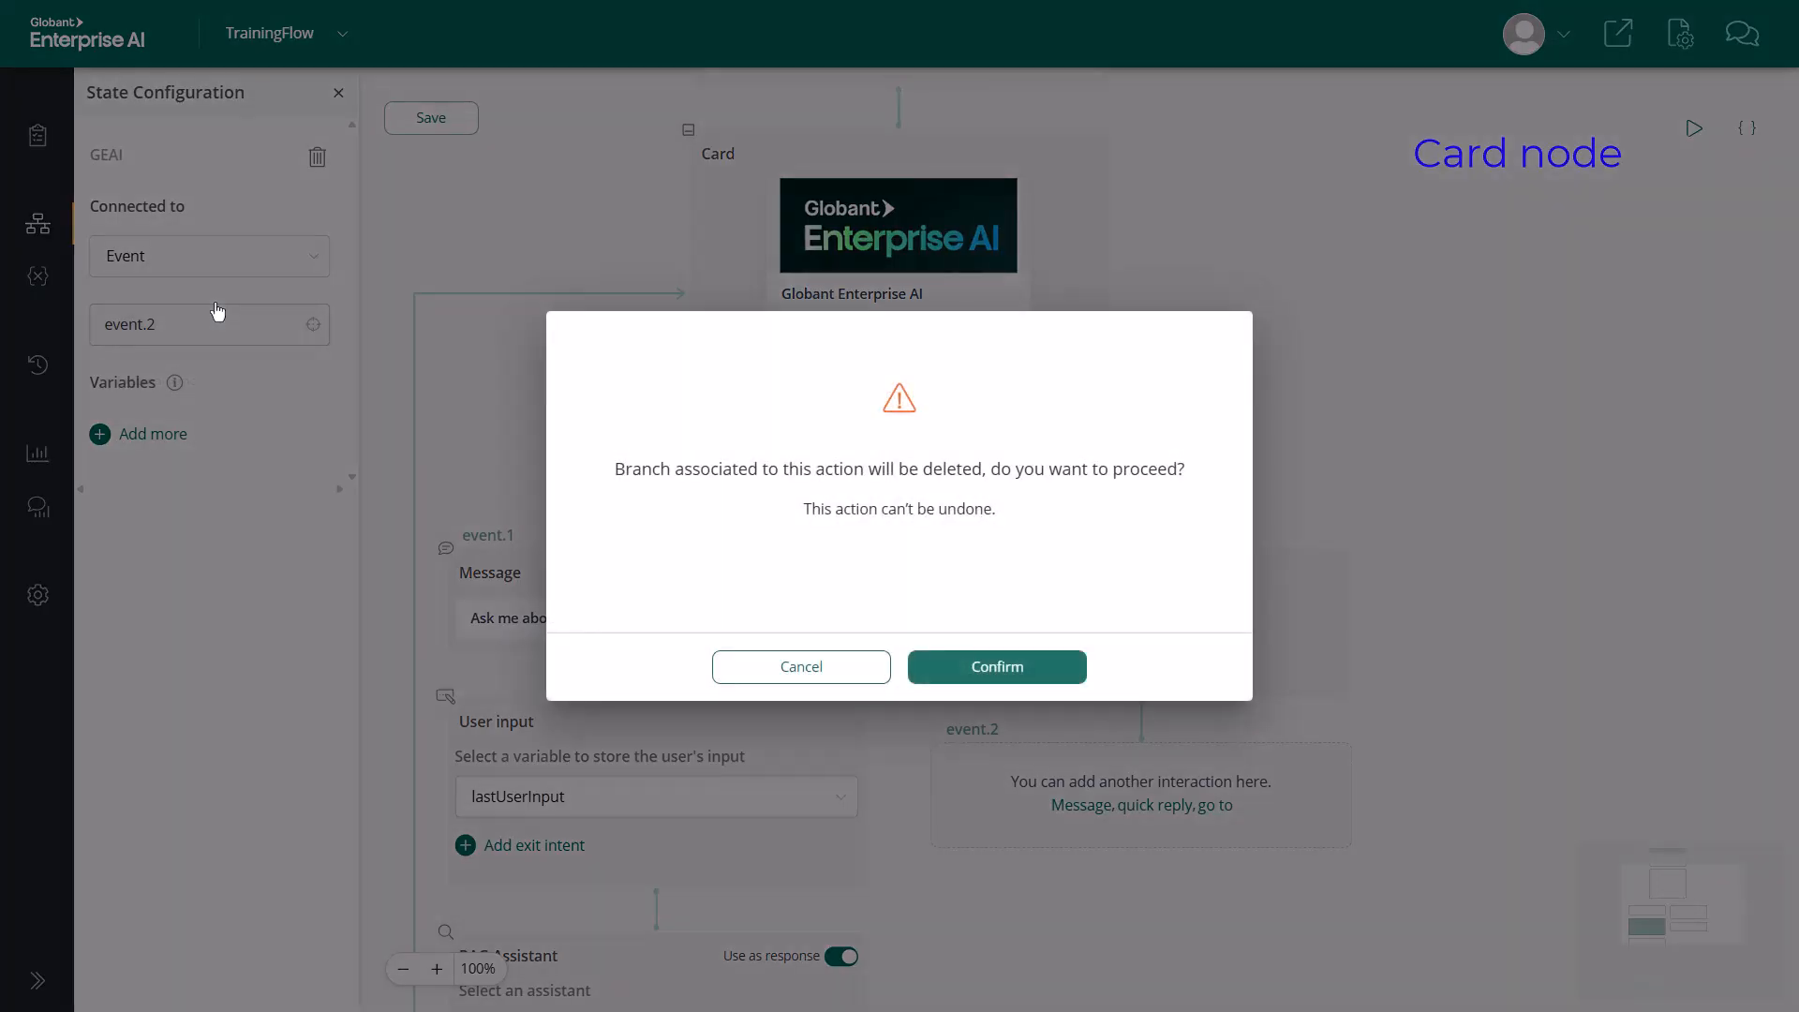
left_click(975, 668)
left_click(255, 472)
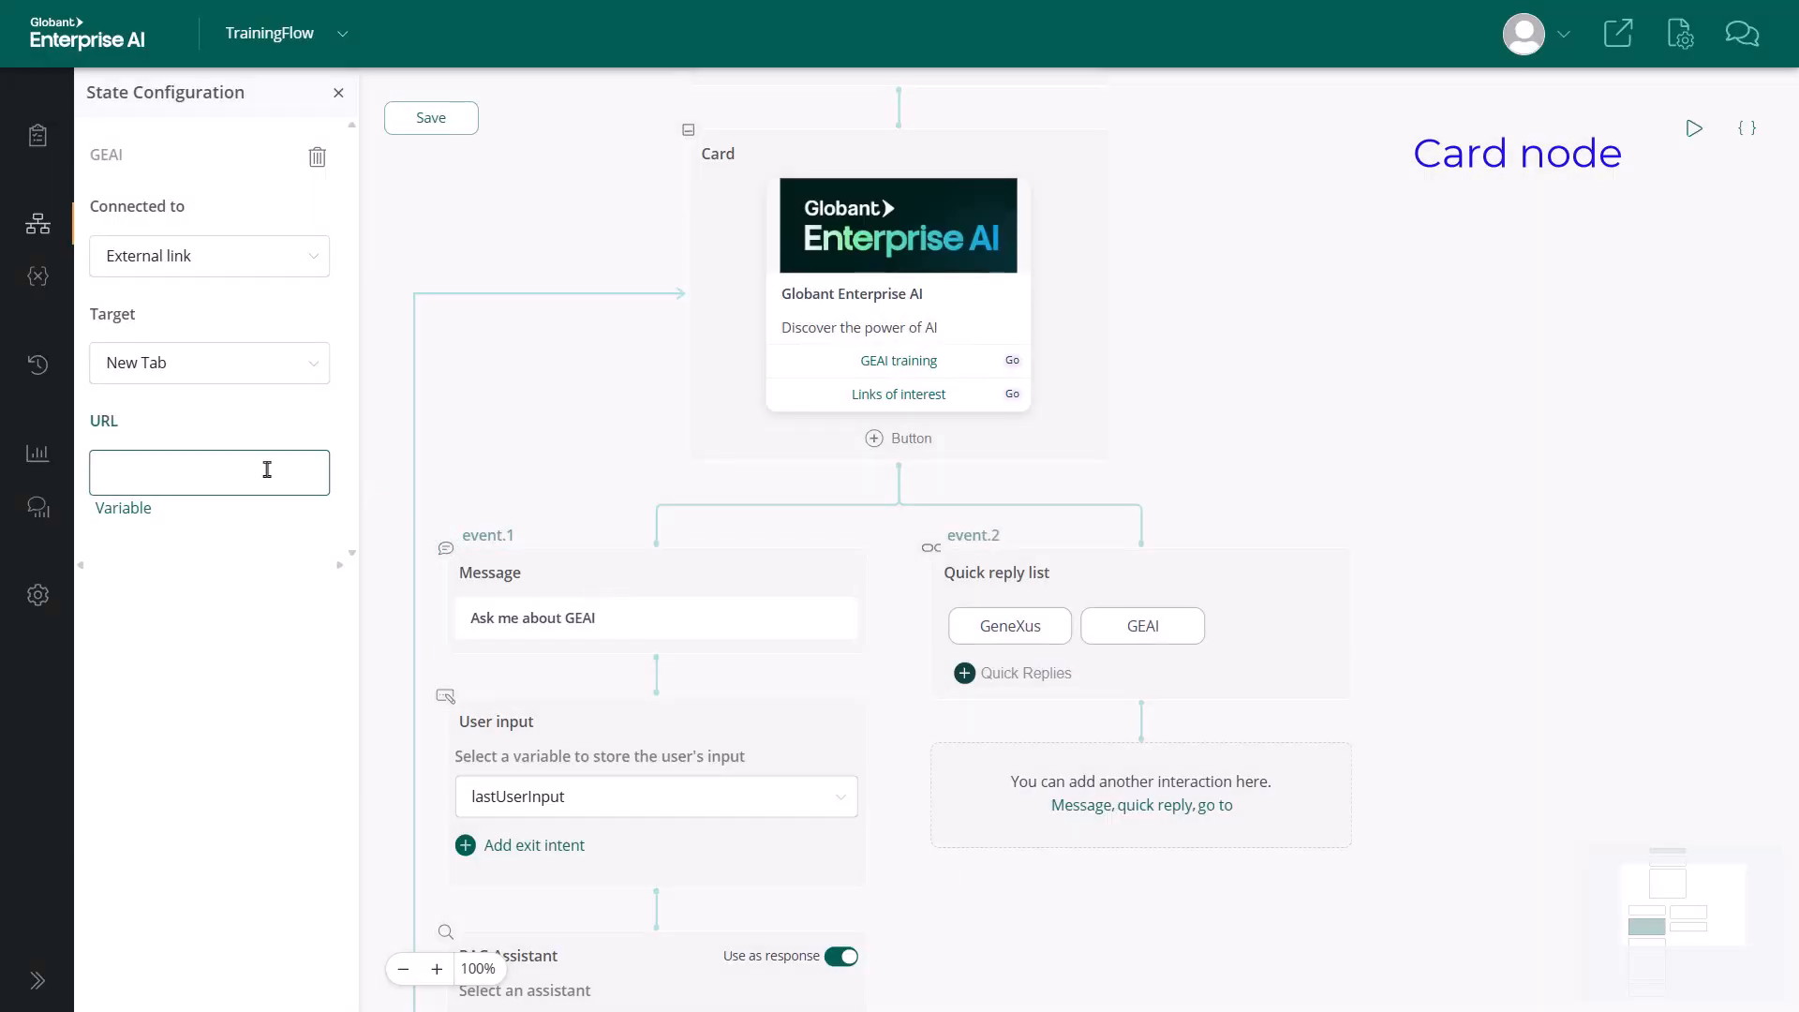
type("https://www.genexus.com/en/products/globant-enterprise-ai")
Step: Save the flow and start a test of it, choosing "GEAI training" on the card
left_click(418, 130)
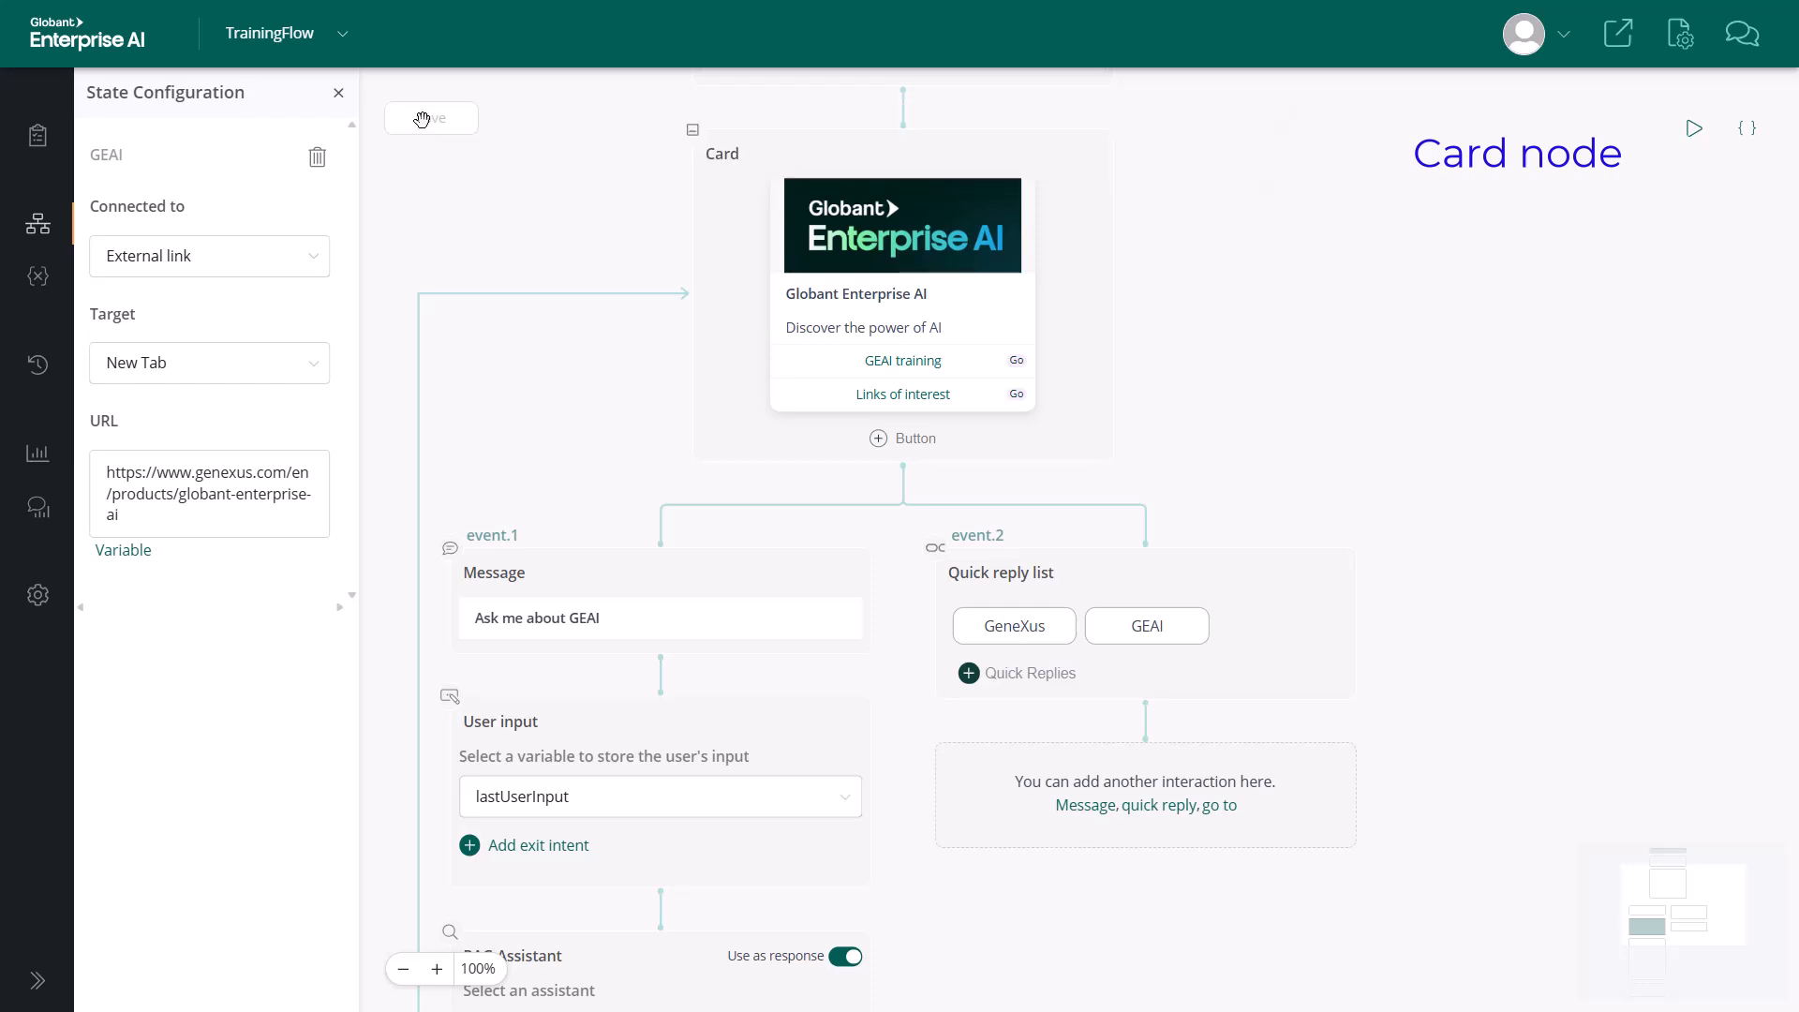
left_click(1694, 128)
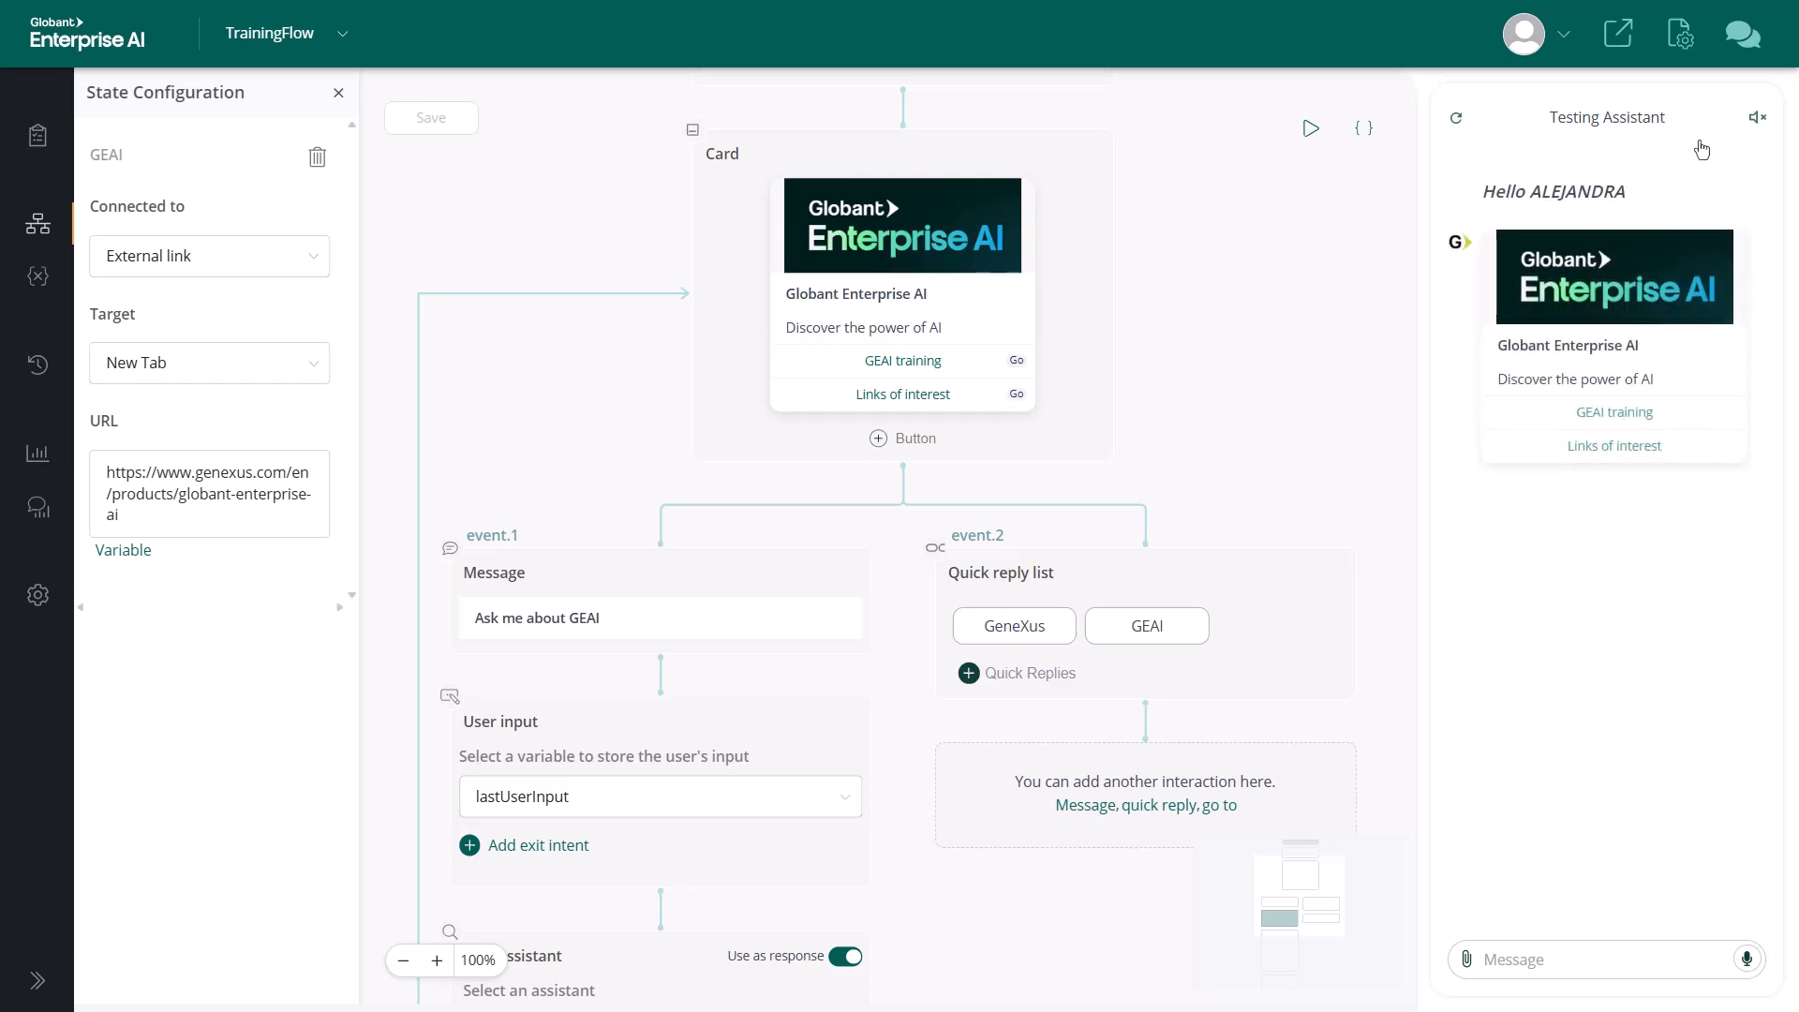
left_click(1317, 439)
left_click(1615, 413)
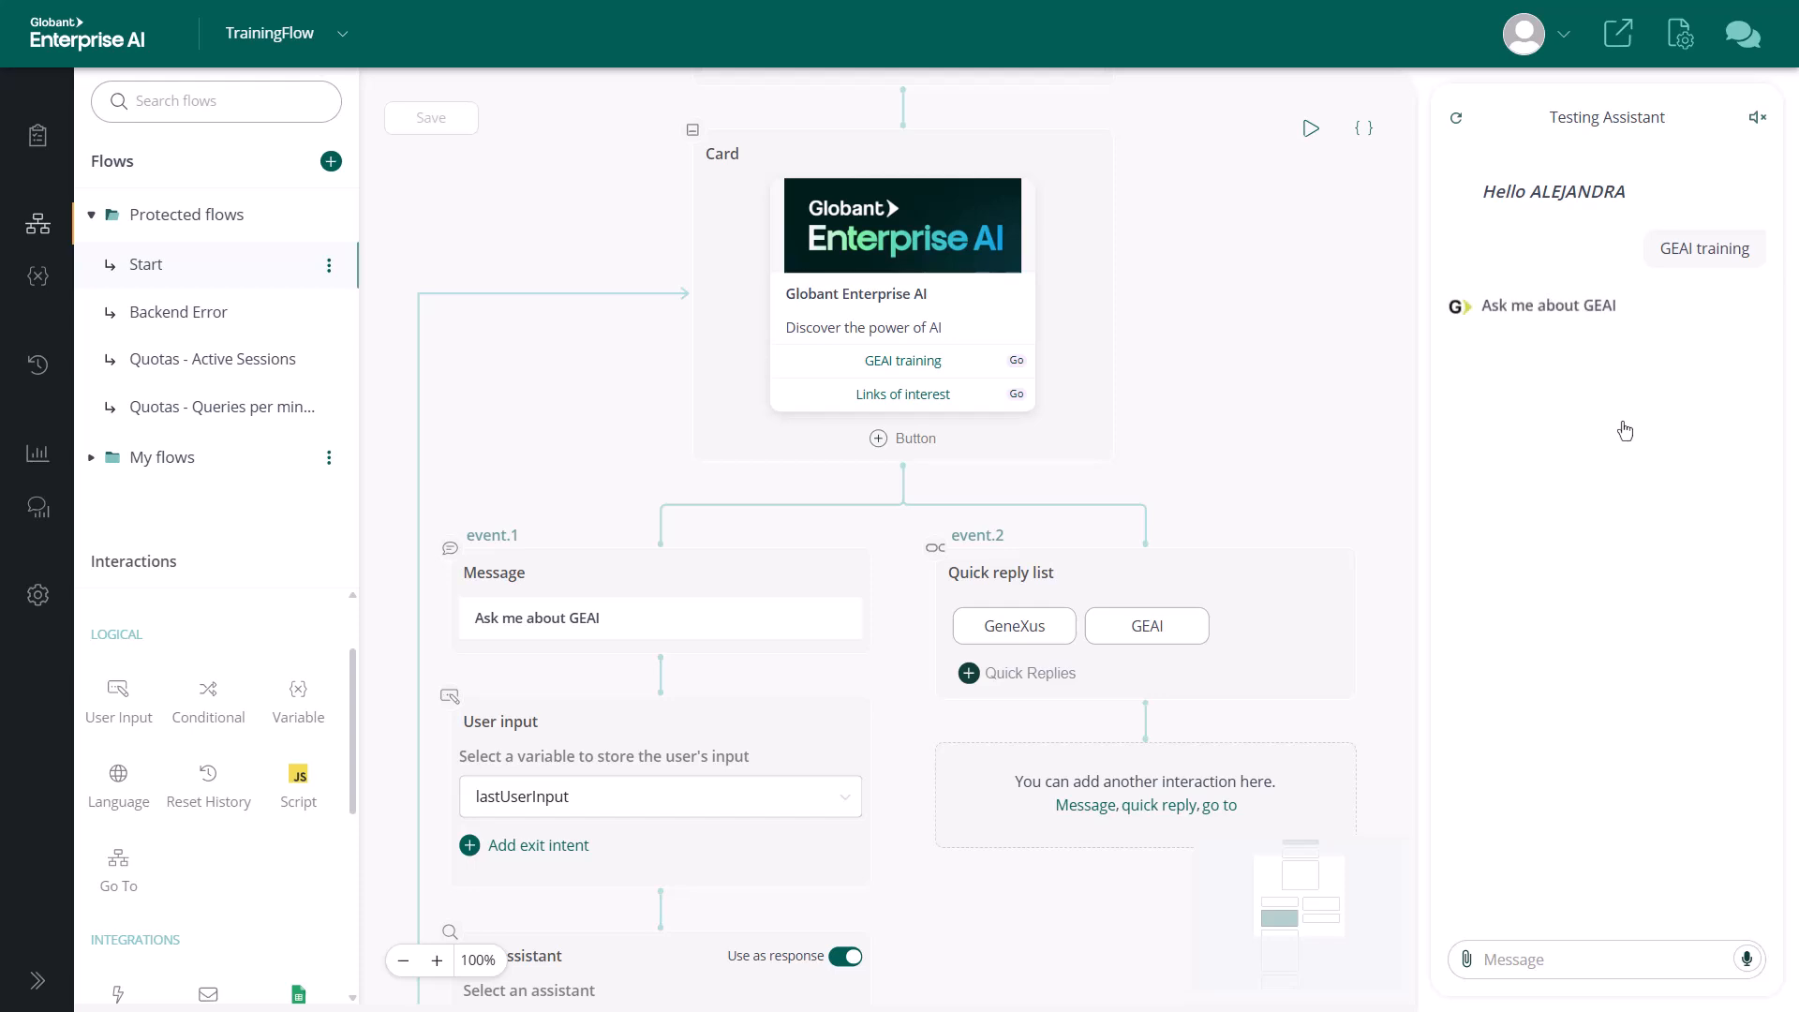
Step: Ask the testing assistant "what is a RAG assistant?" and choose "Links of interest" on the card that follows the answer
left_click(1579, 961)
type("what is a RAG assistant?")
key("Return")
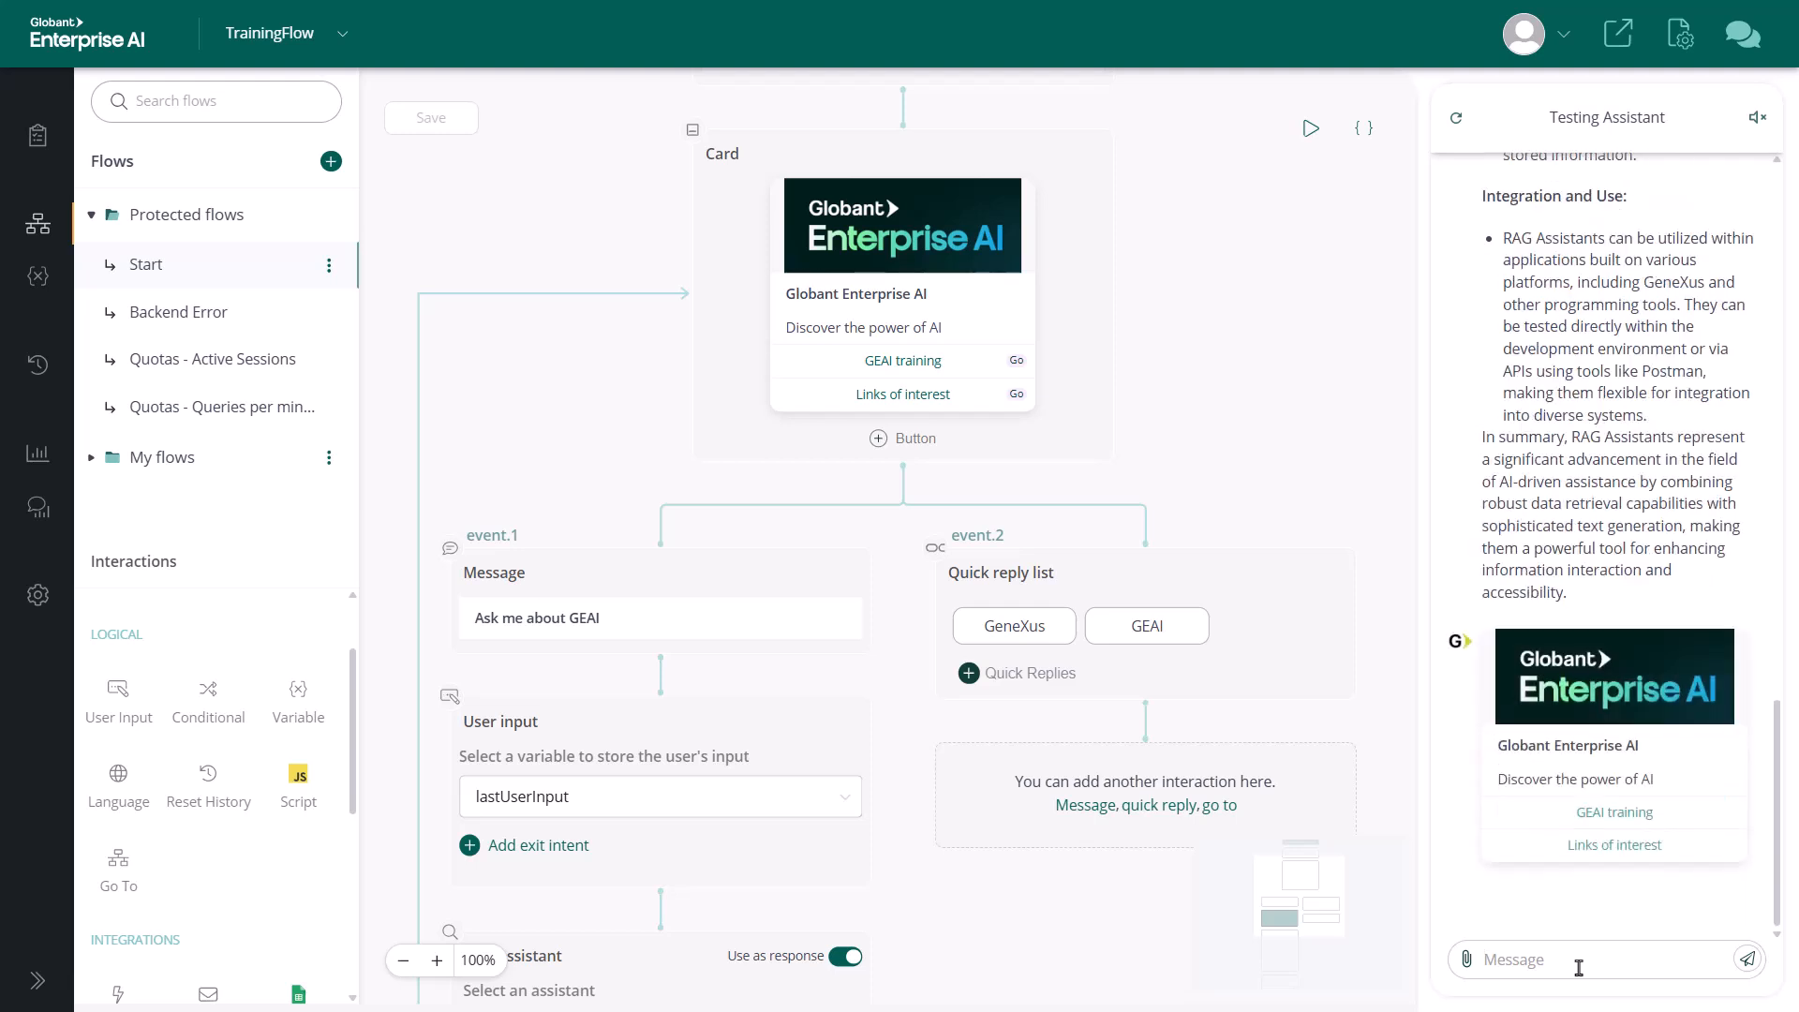
left_click(1638, 853)
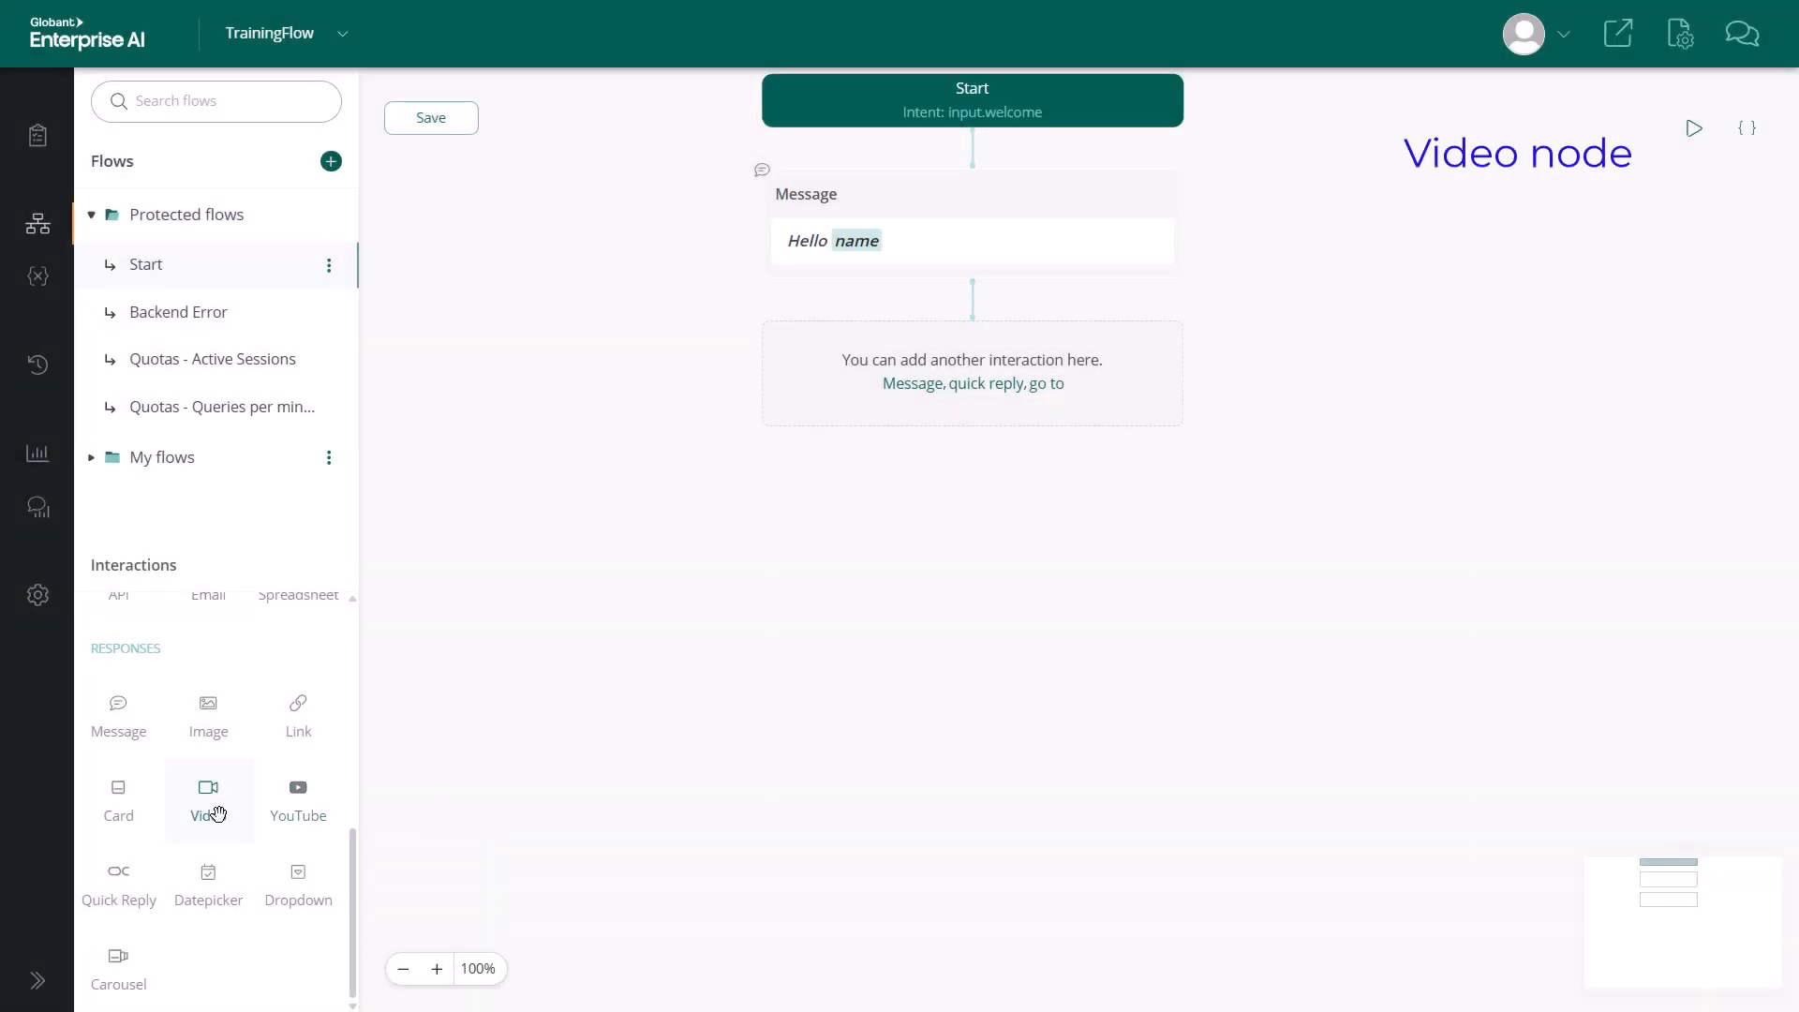
Step: Add a Video node after the Hello message and open its configuration and state behavior options
left_click_drag(217, 804, 964, 403)
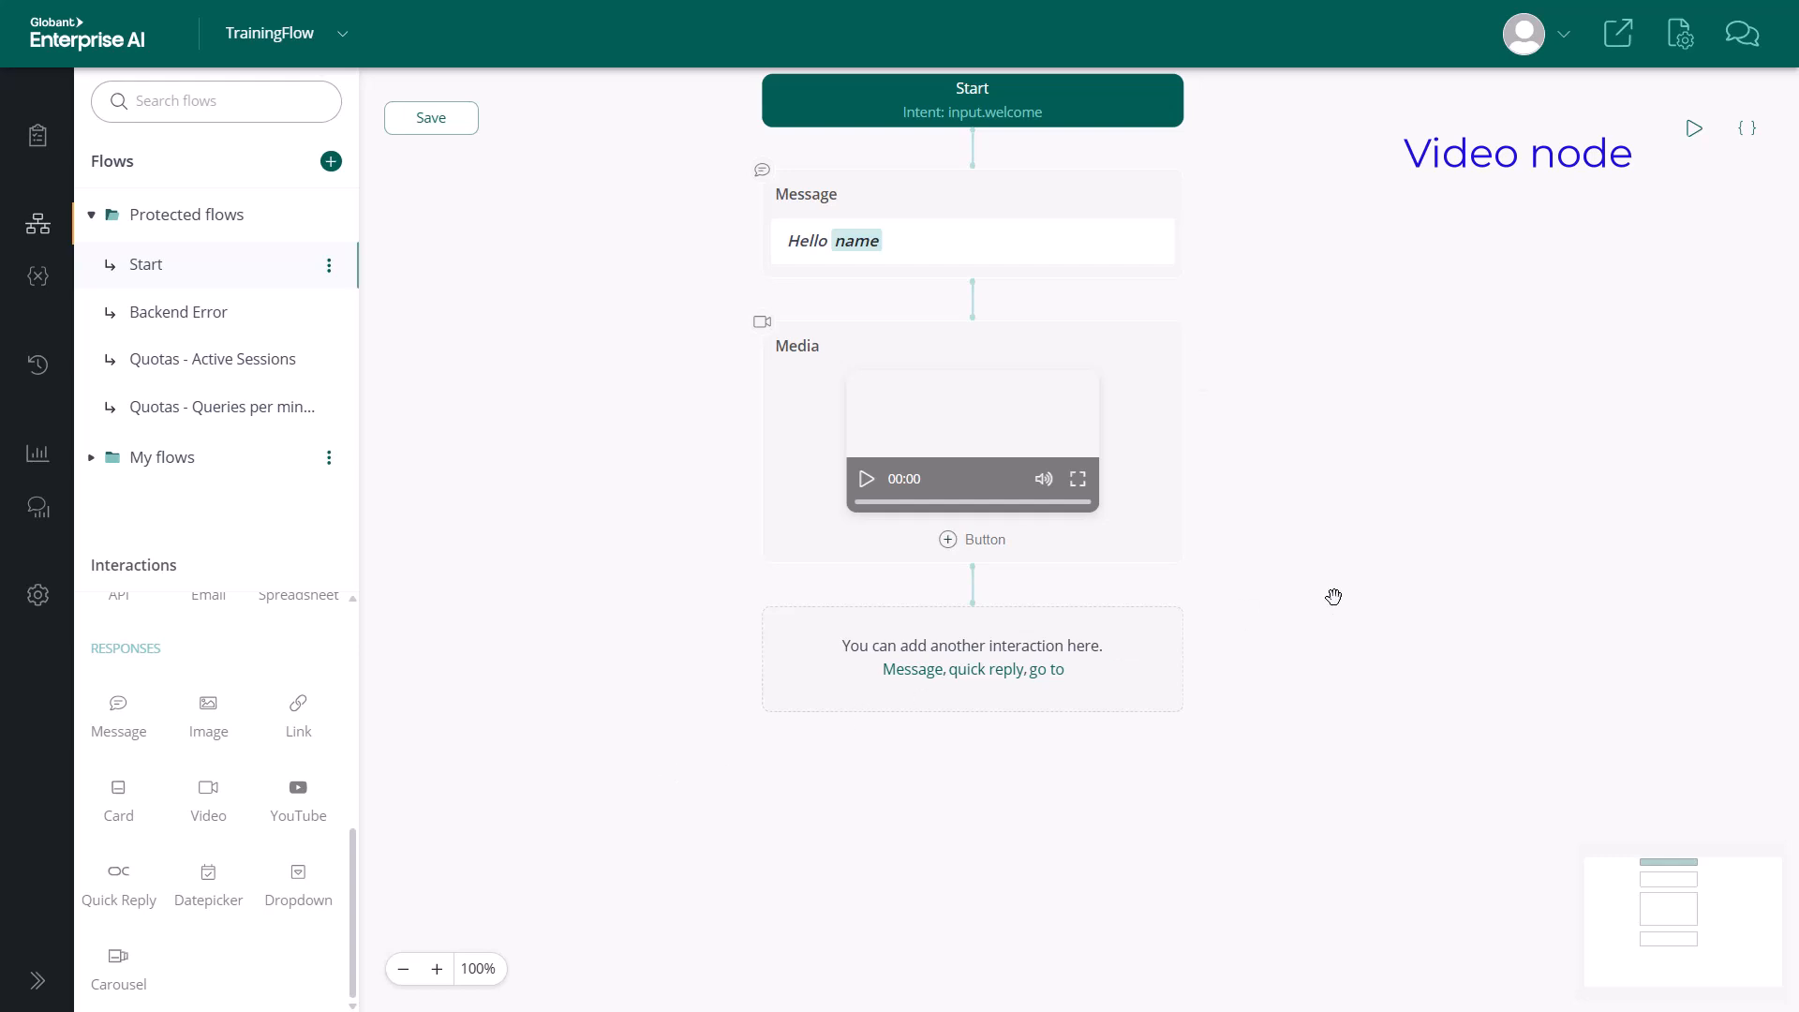
left_click(1199, 355)
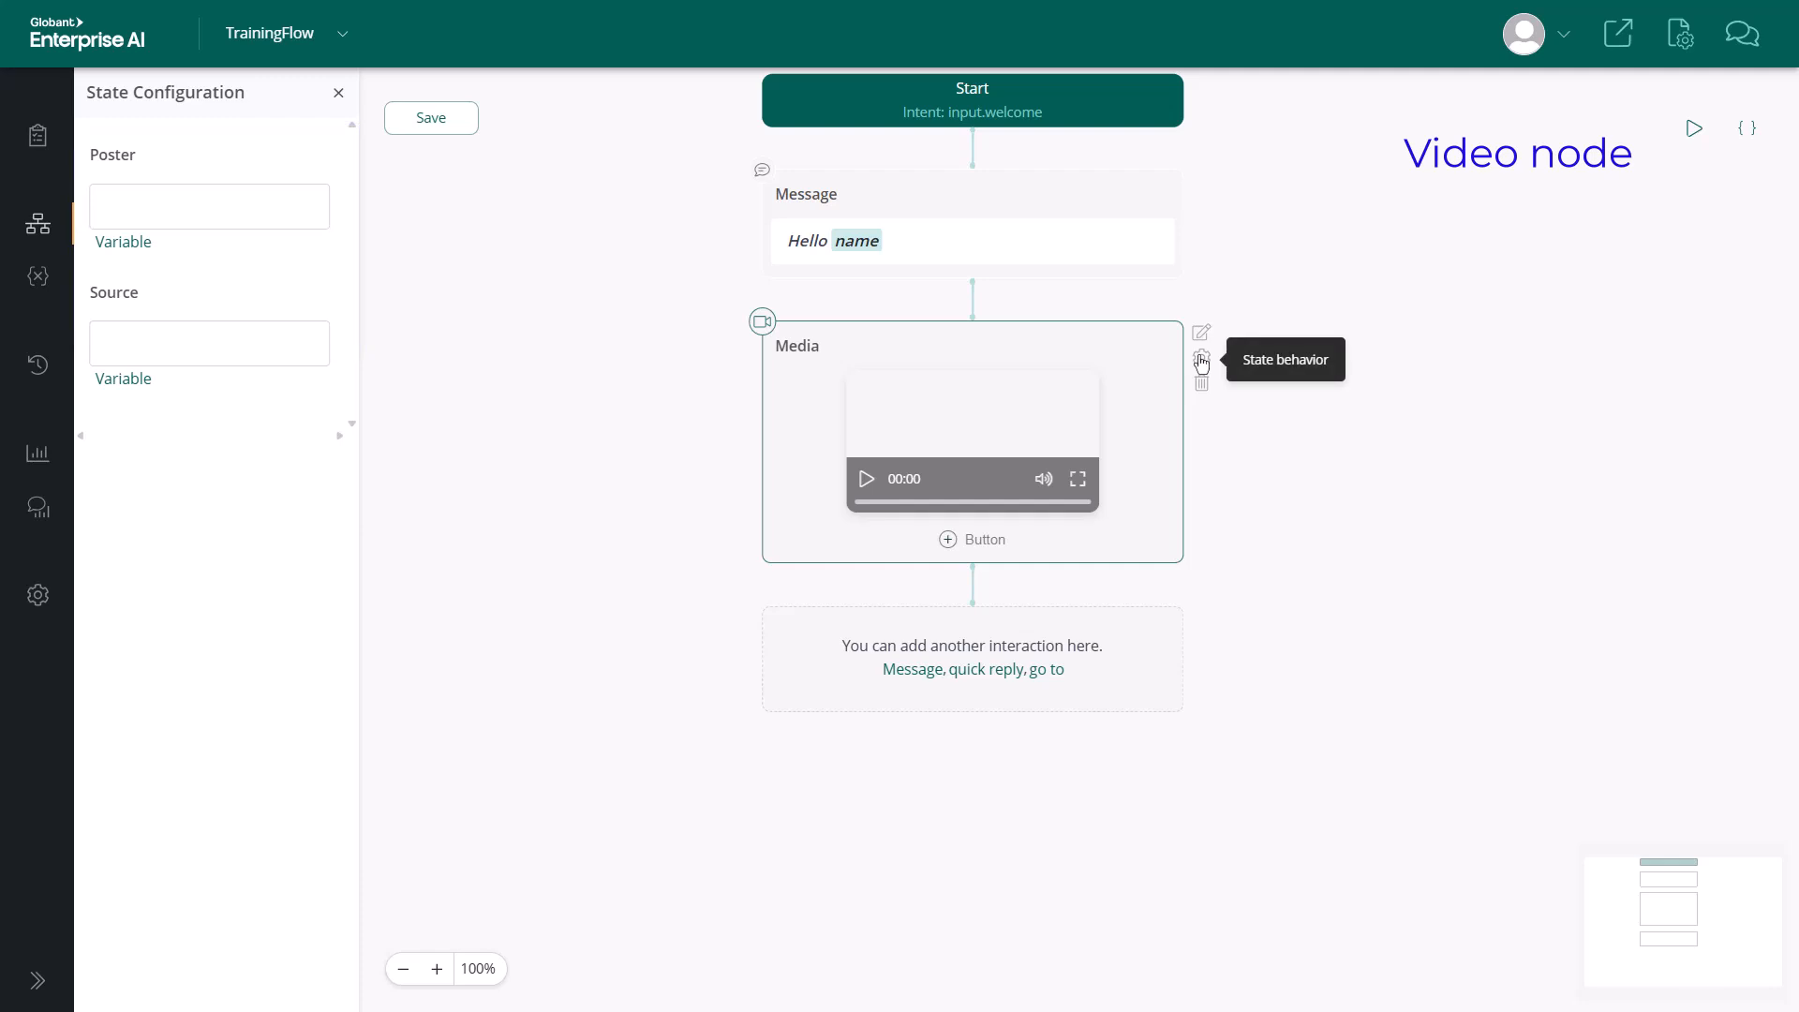
left_click(1201, 360)
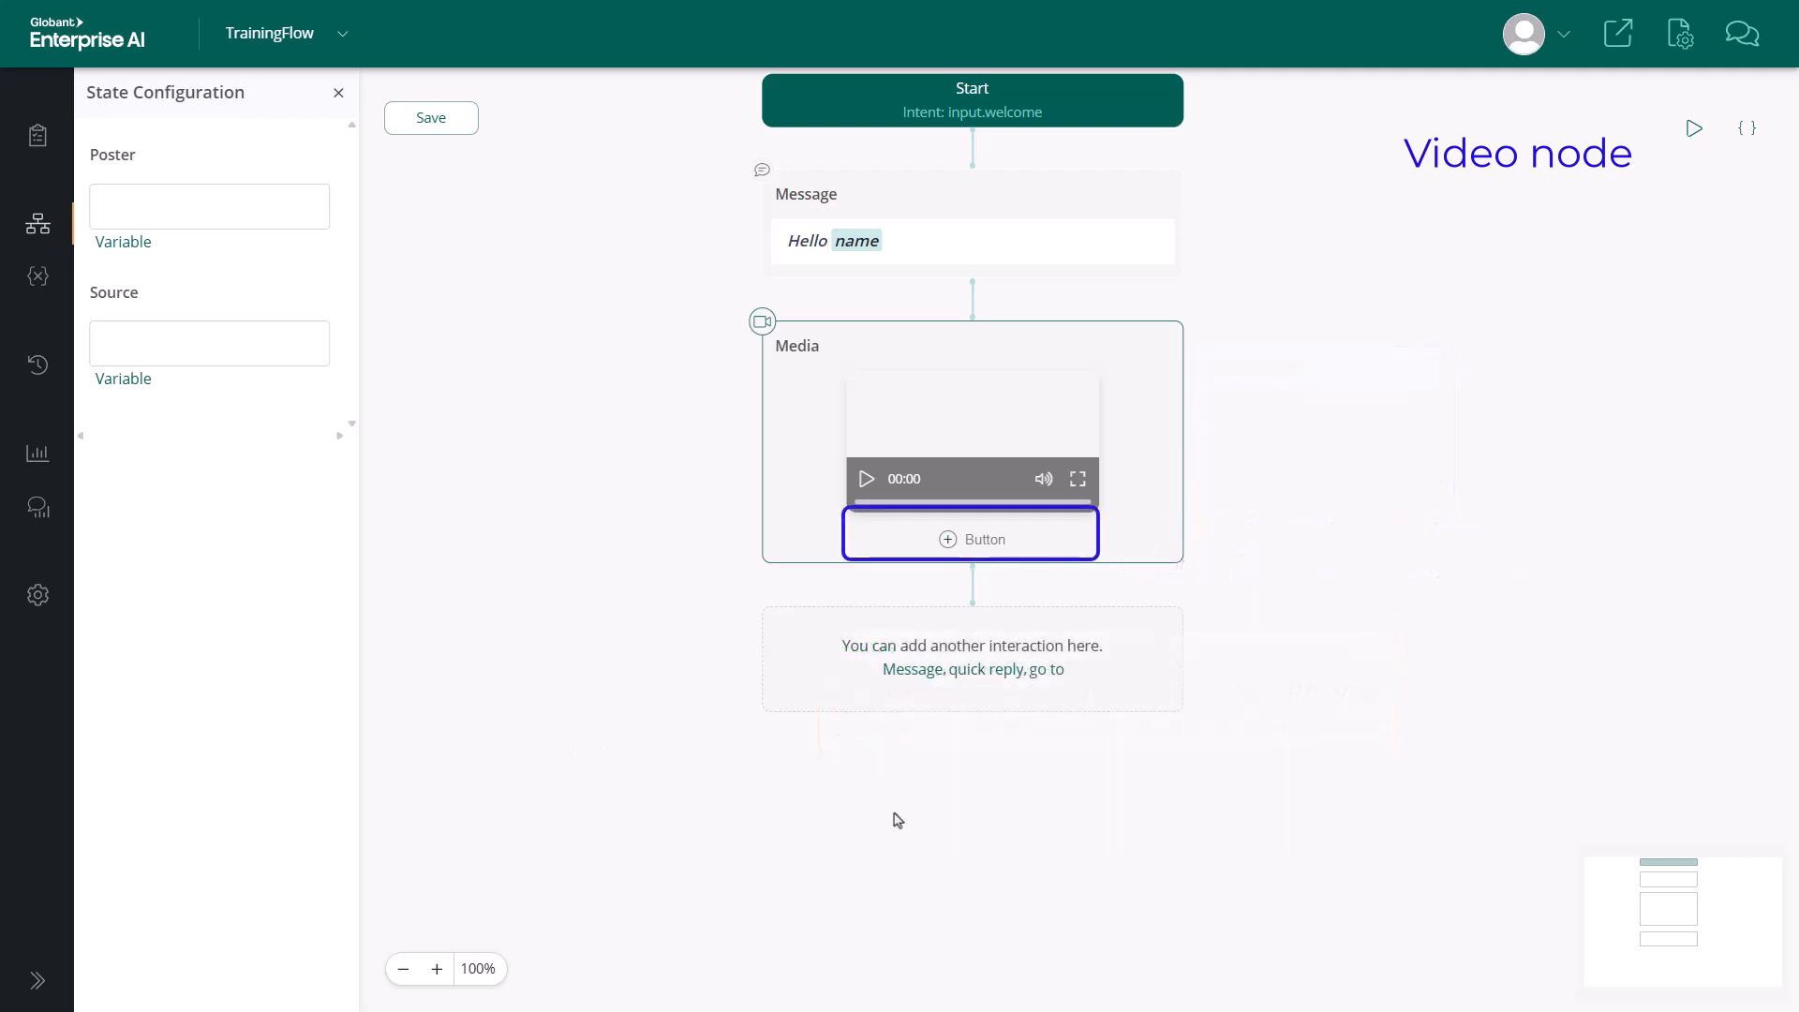
Step: Add a button to the Video node and open the list of its connection types
left_click(982, 541)
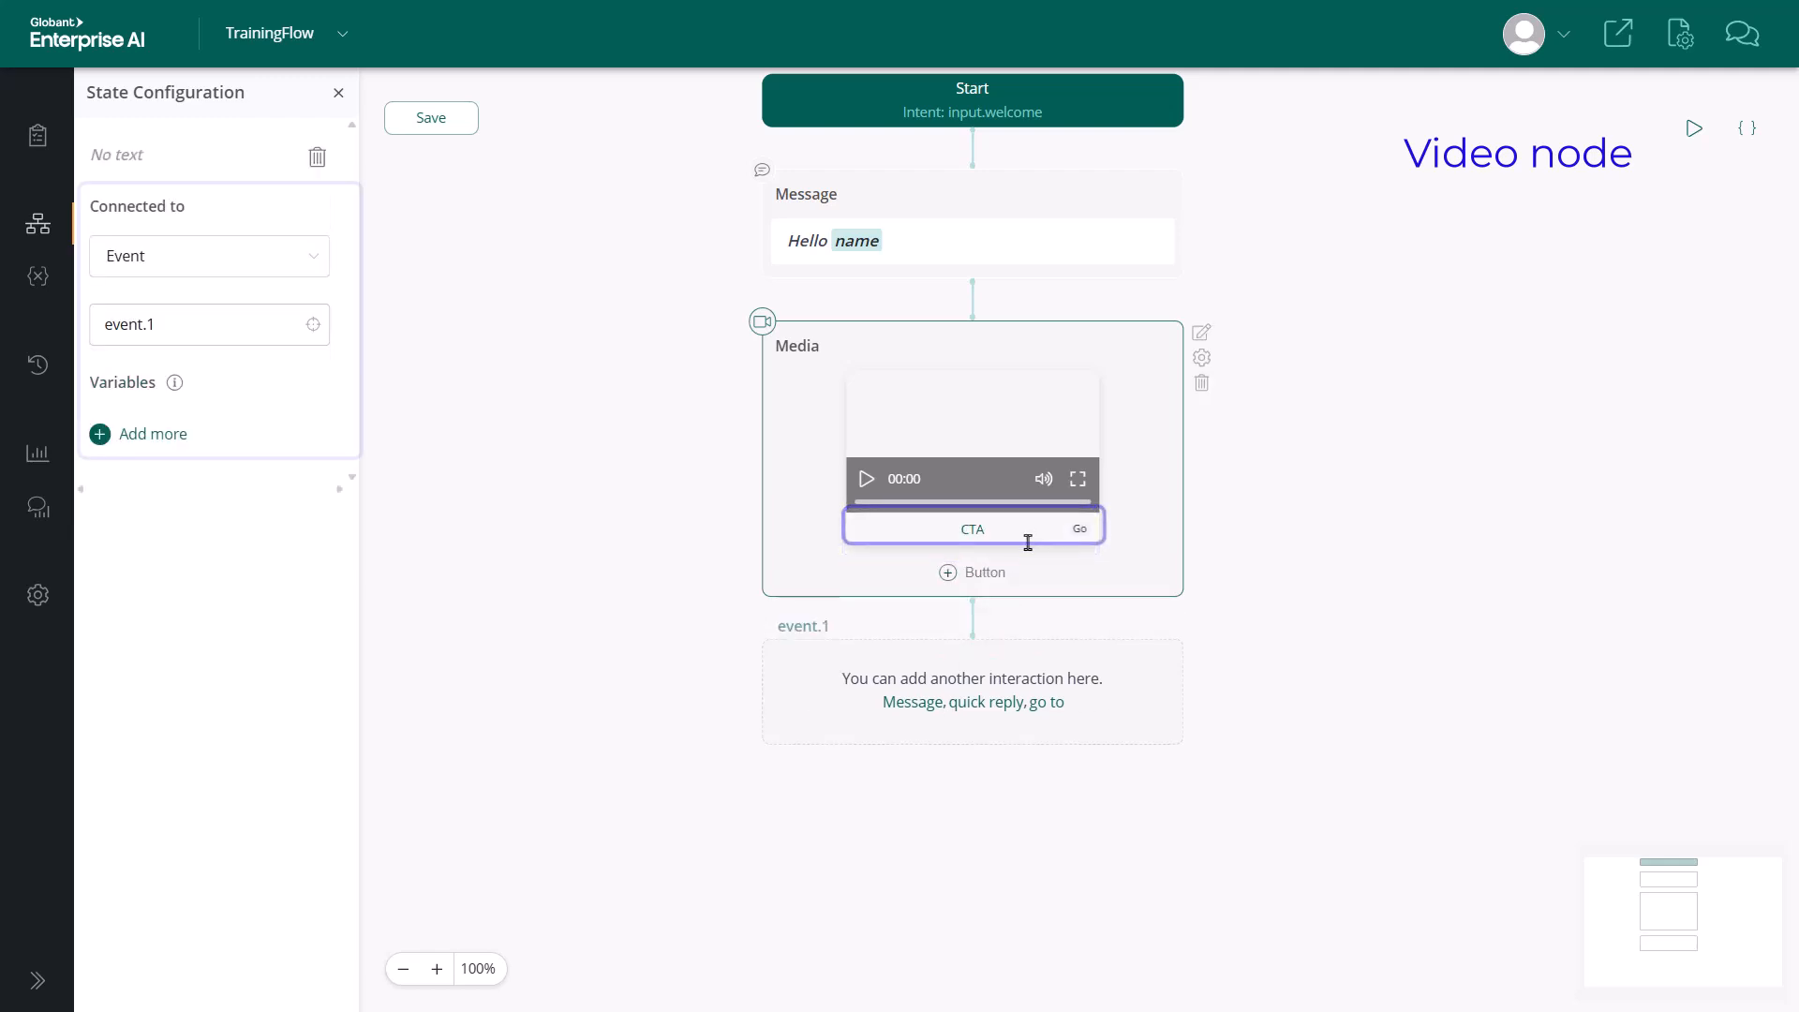
left_click(1033, 529)
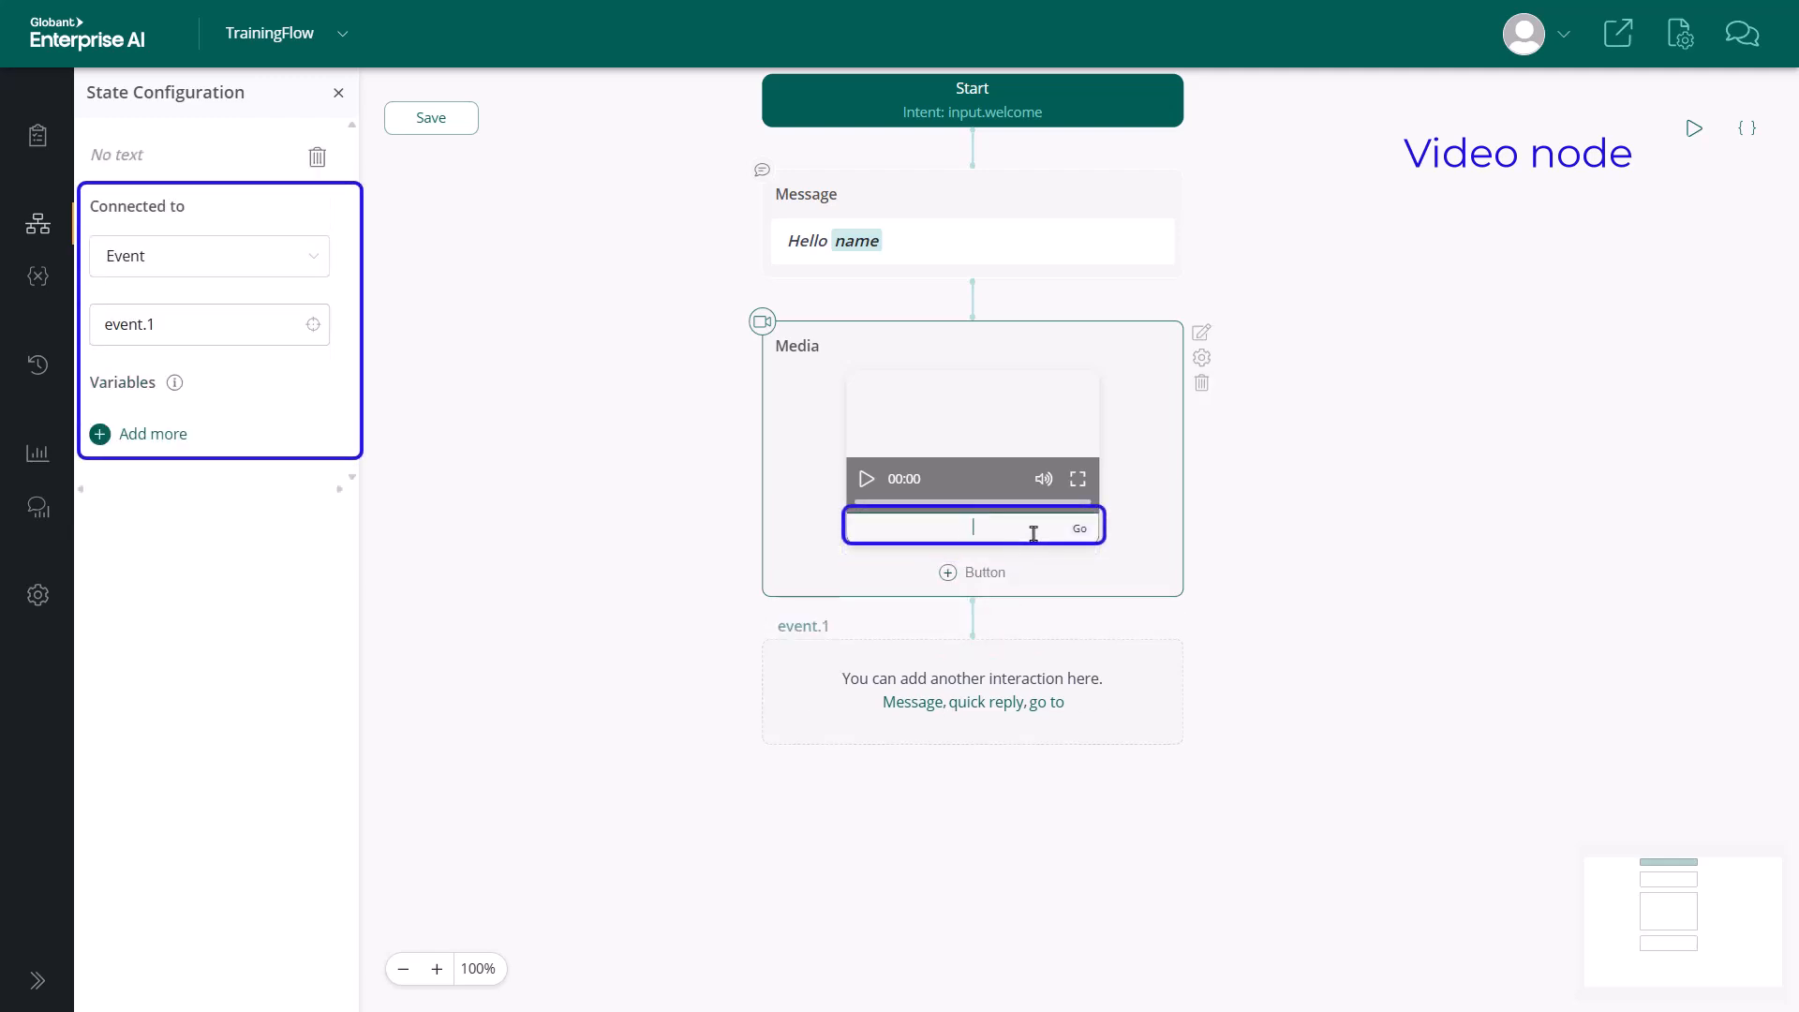
left_click(309, 255)
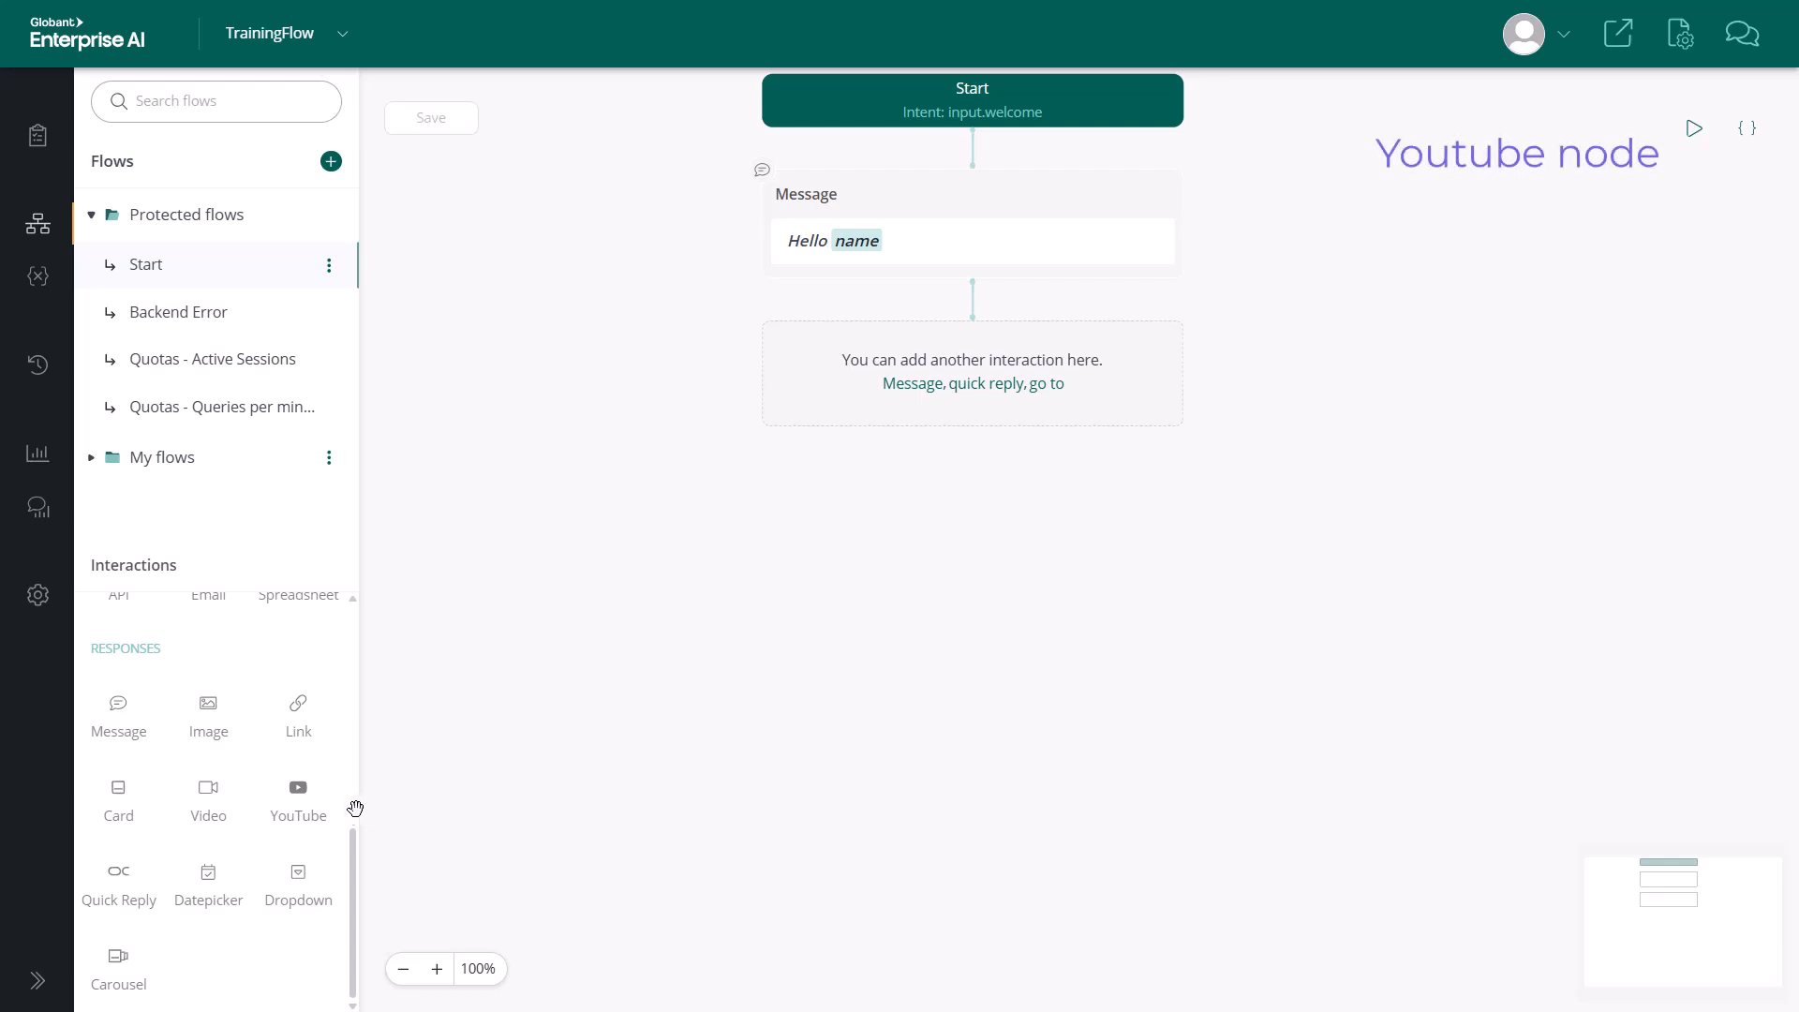
Step: Add a YouTube node after the Hello message and set its video Id to yWHx2zrl11w
left_click_drag(290, 792, 971, 366)
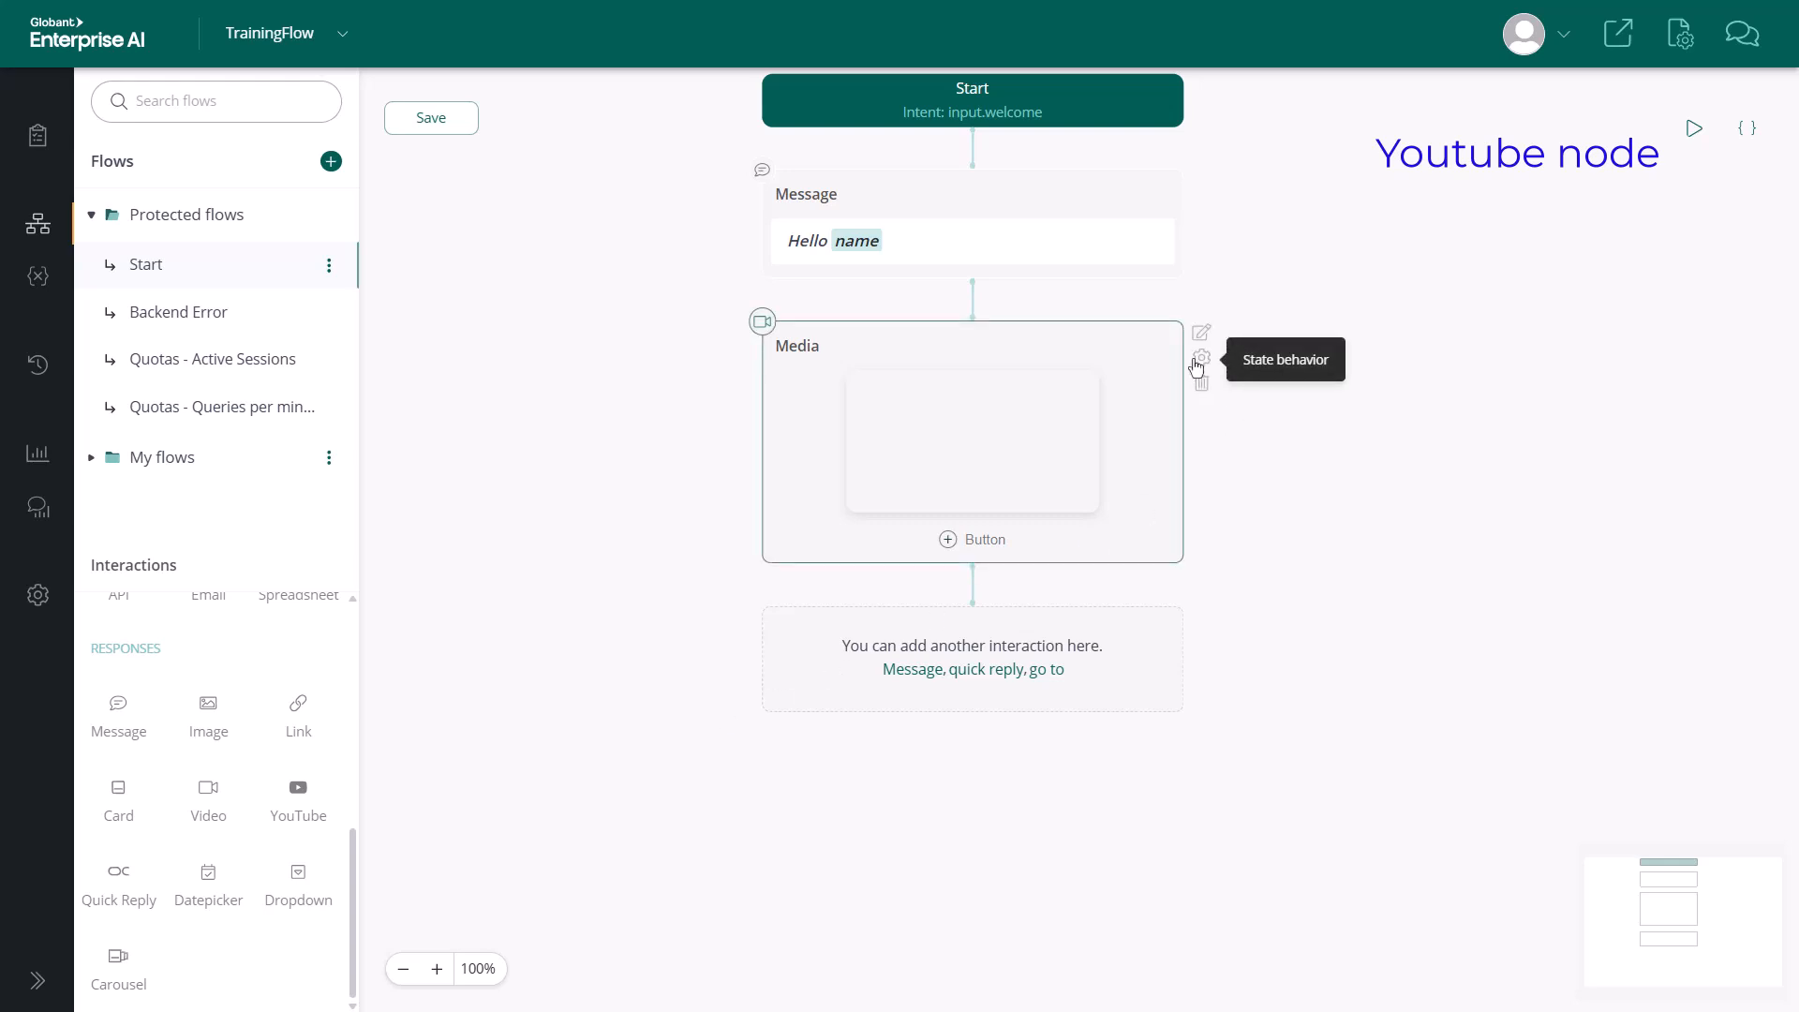
left_click(1200, 335)
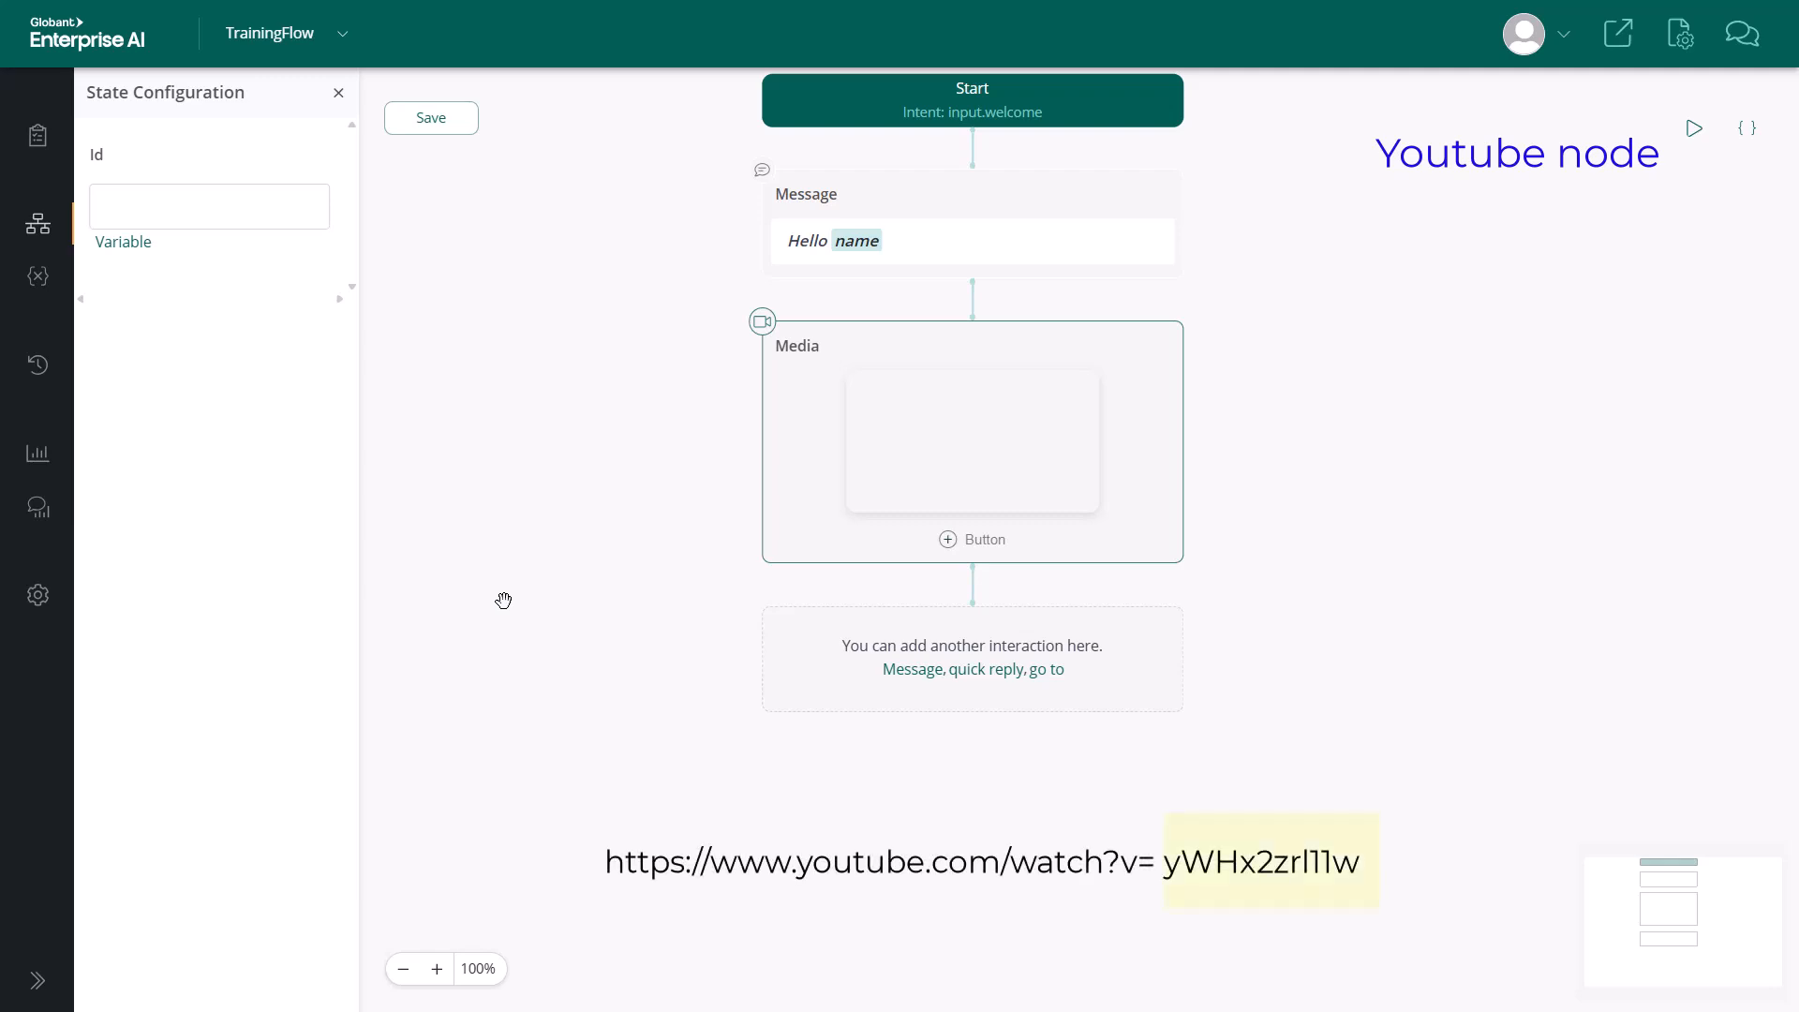
left_click(249, 203)
type("yWHx2zrl11w")
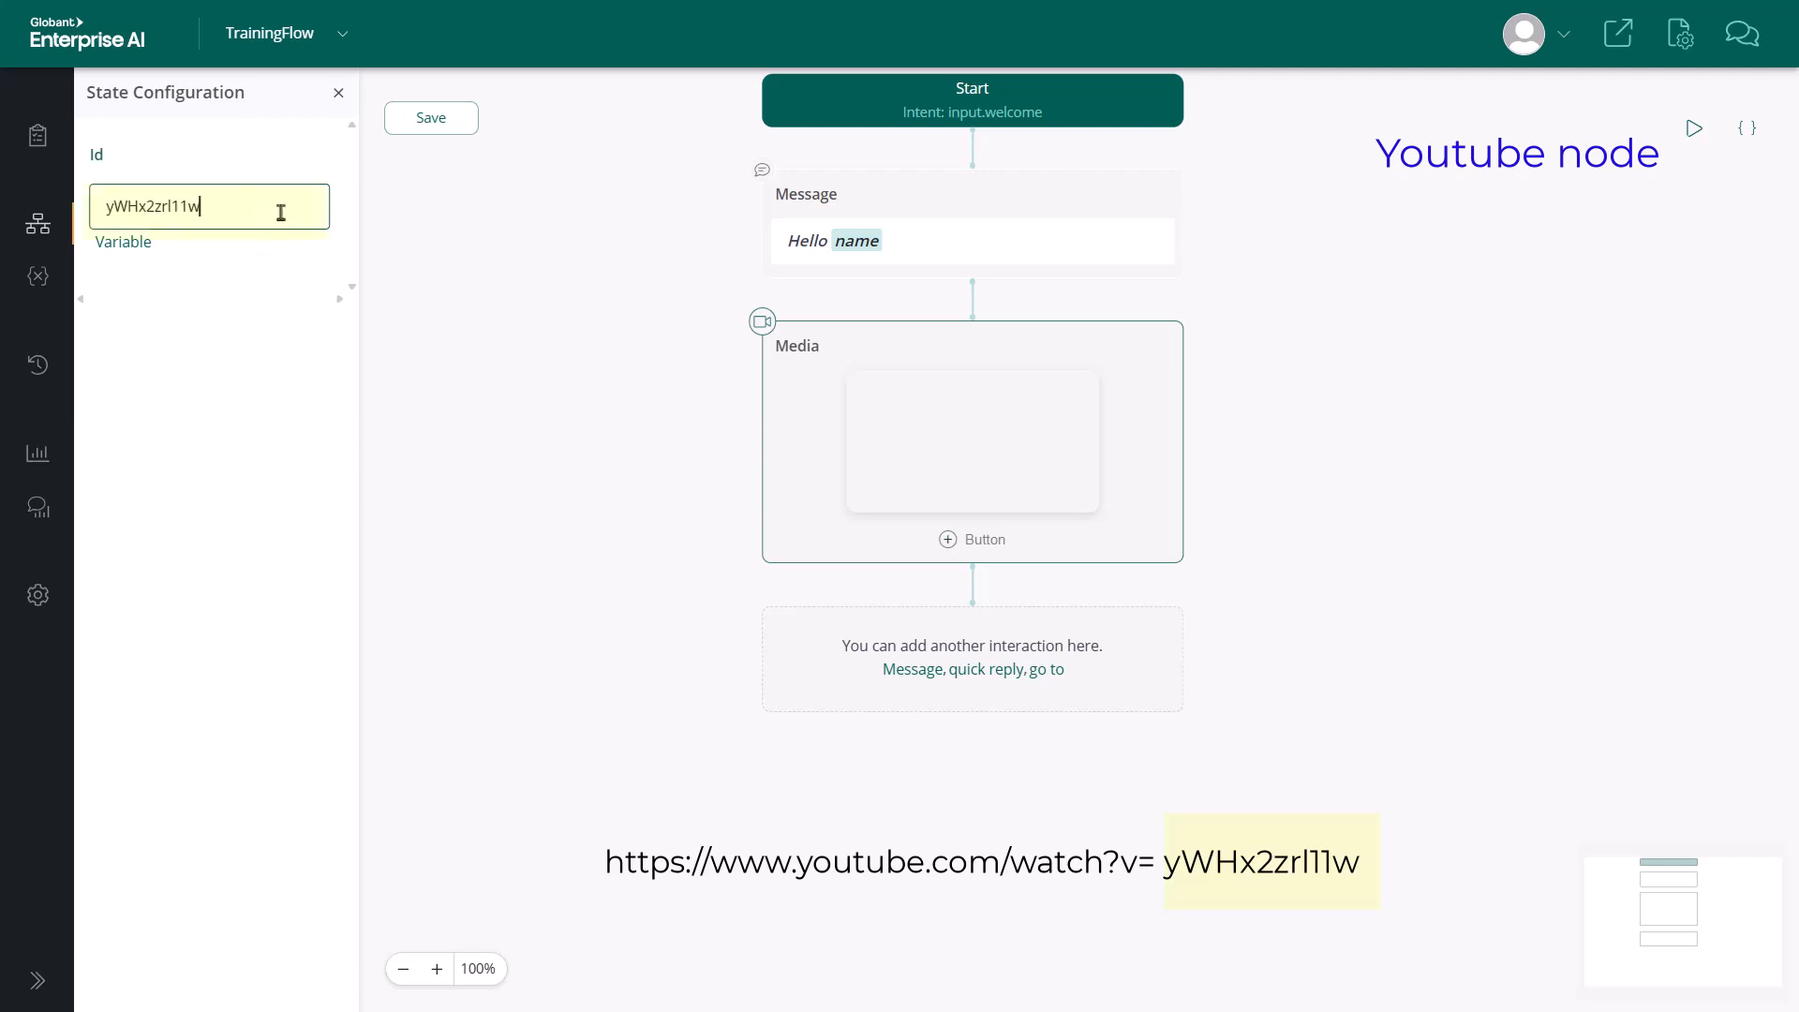
left_click(453, 384)
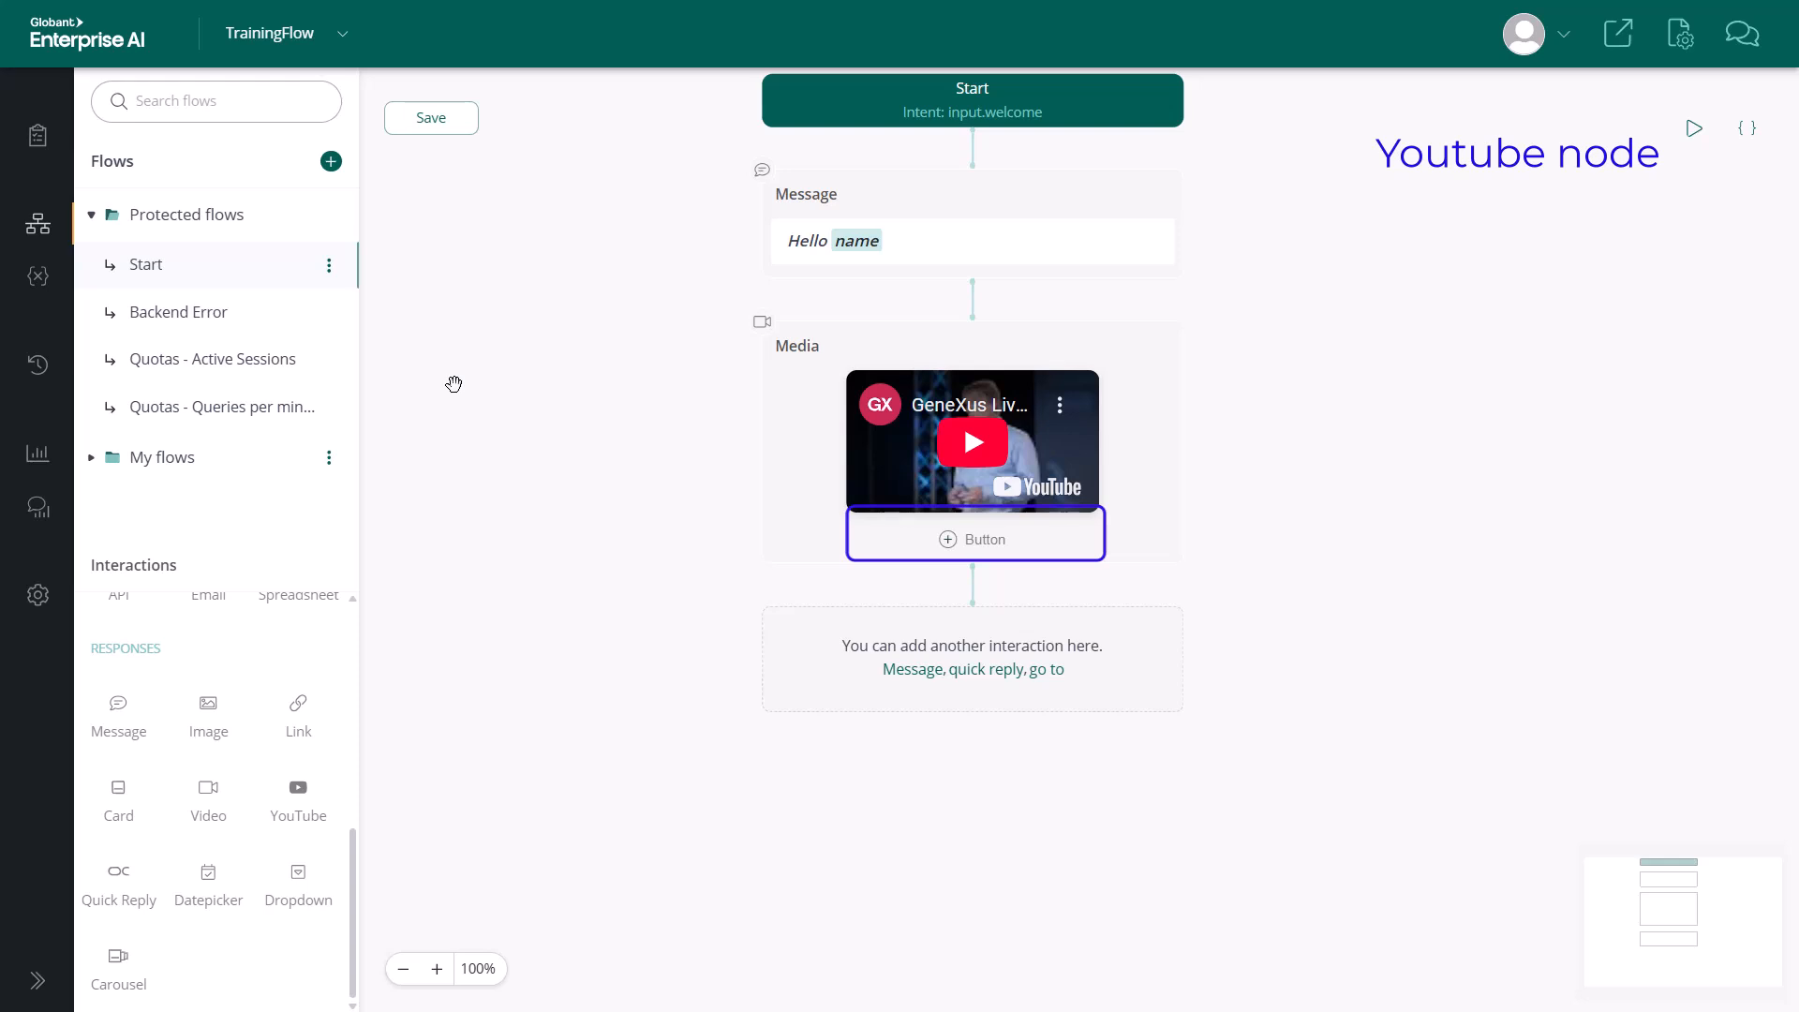
Step: Check the YouTube node's state behavior options and test the flow by playing the video in the testing assistant
mouse_move(956, 334)
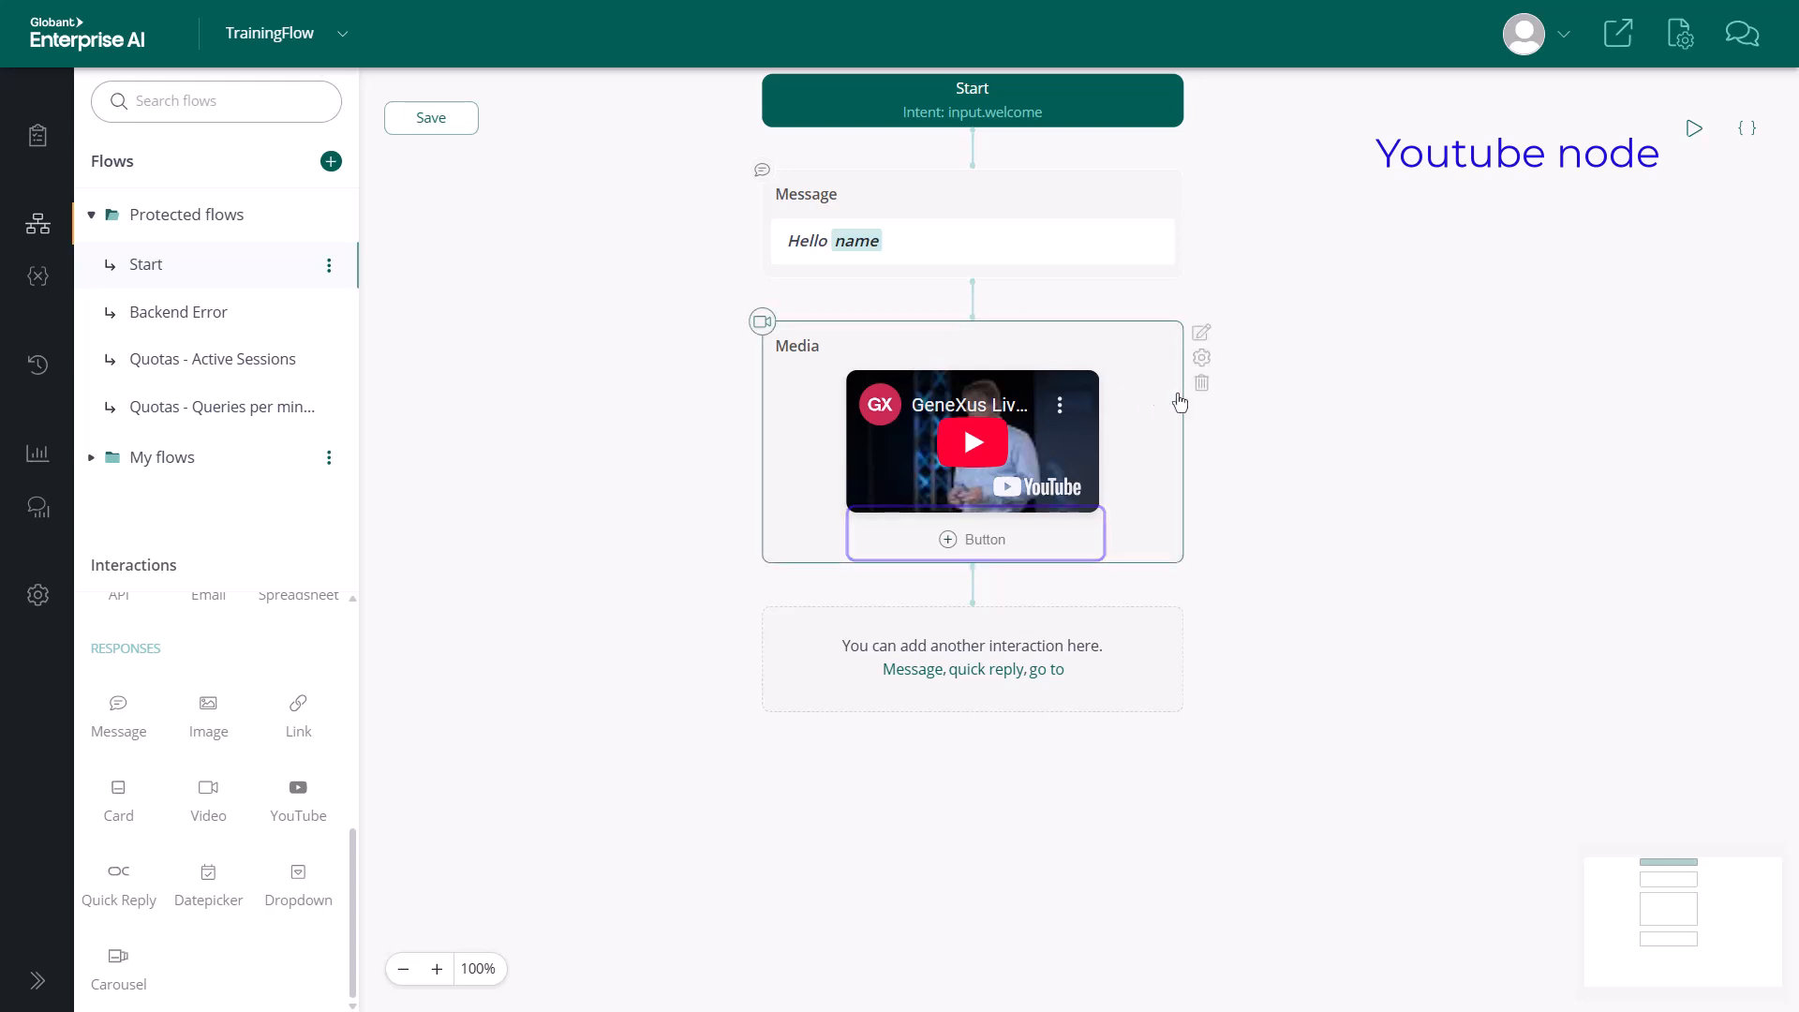
left_click(1201, 371)
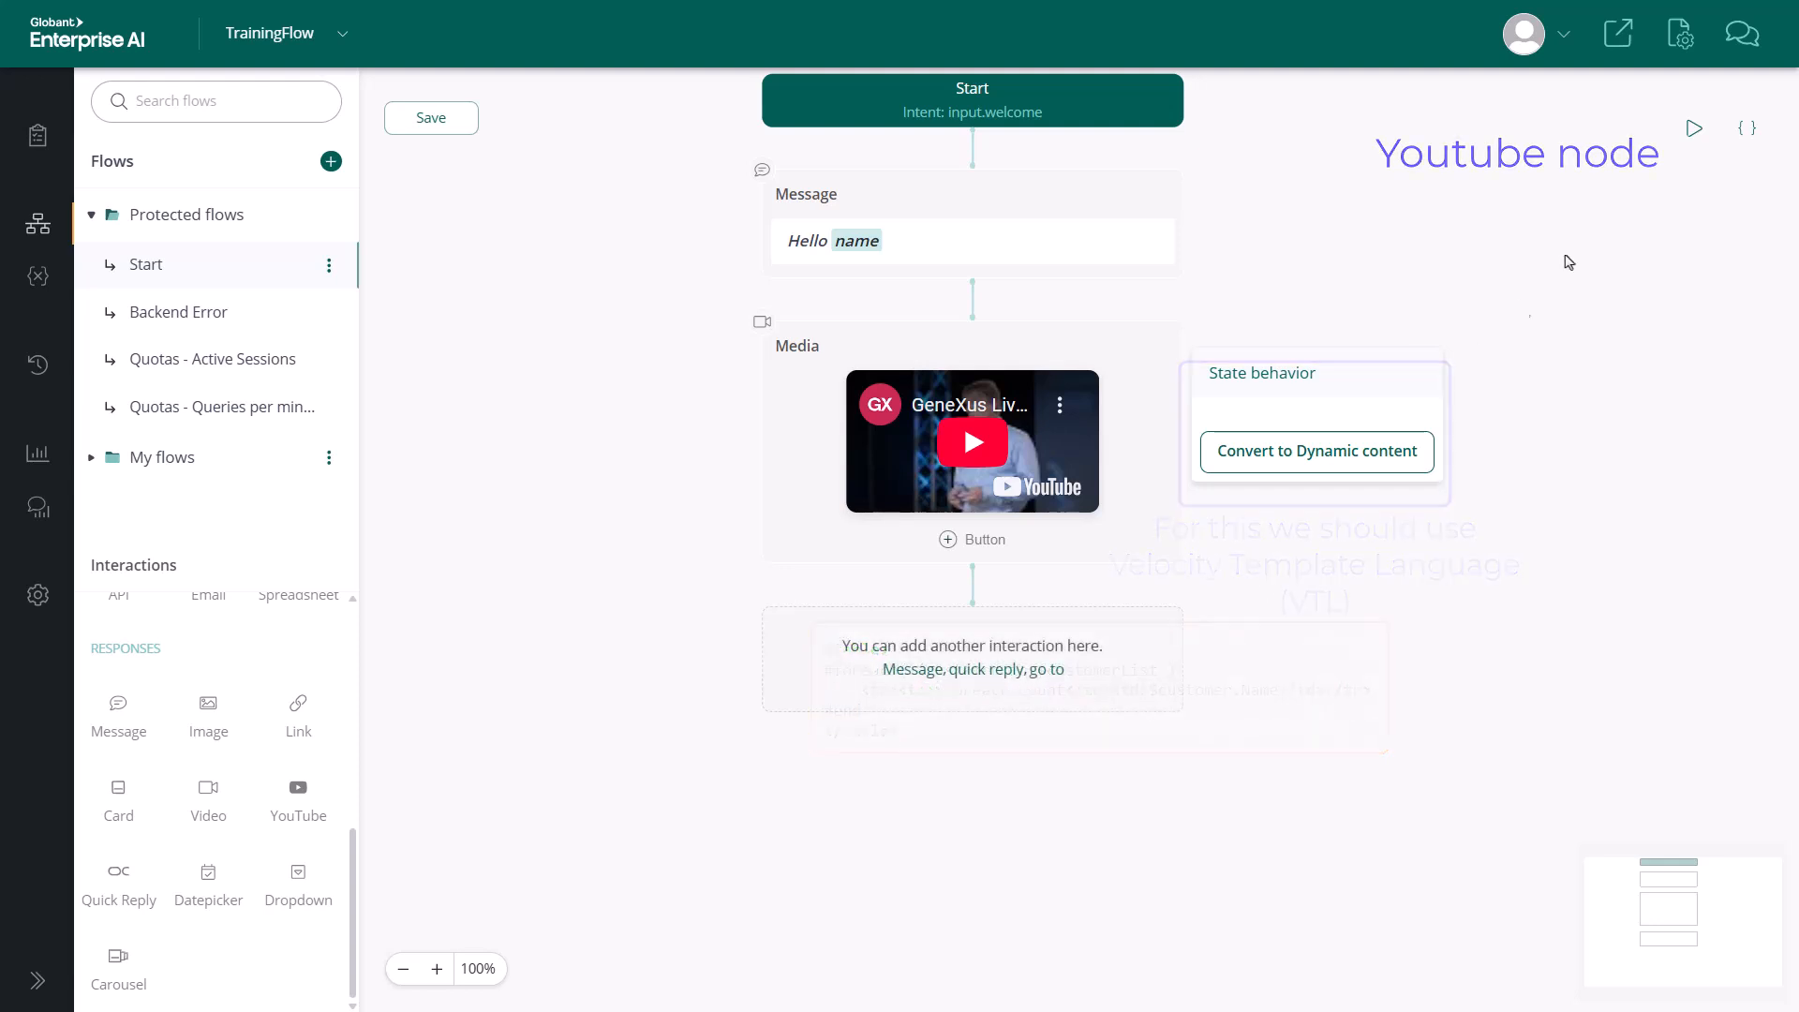
left_click(1695, 128)
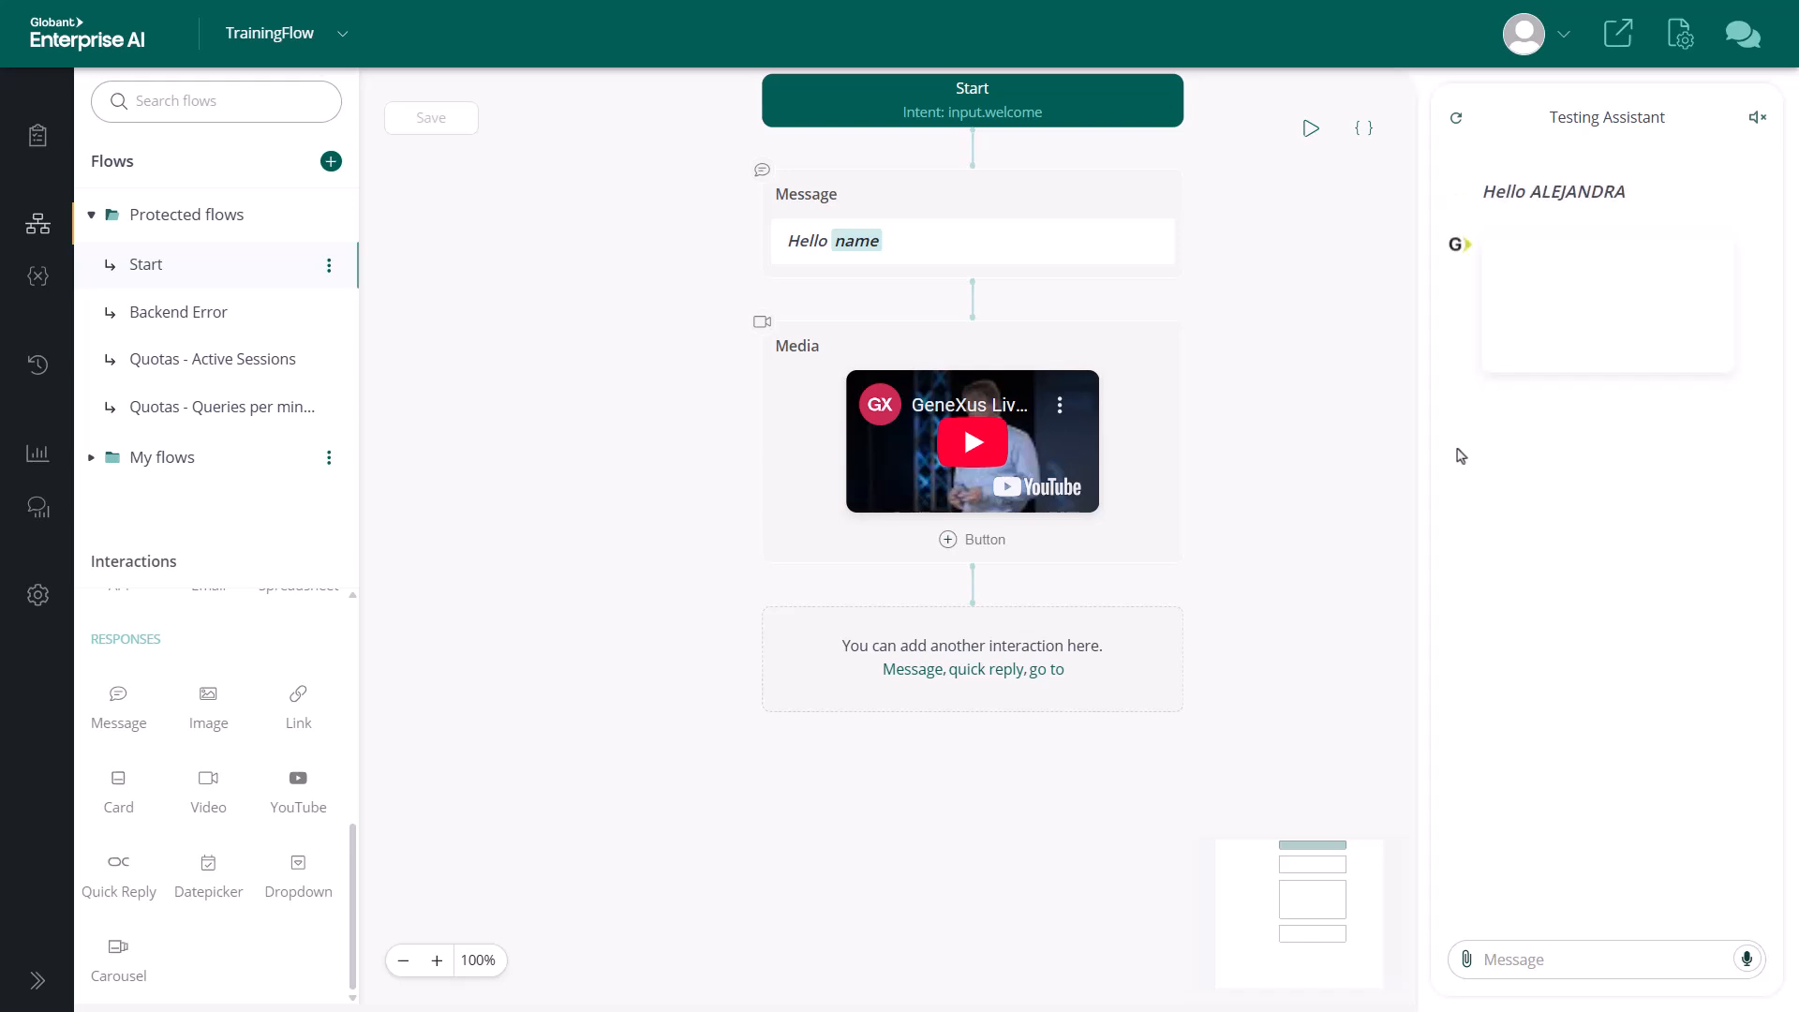
left_click(1618, 293)
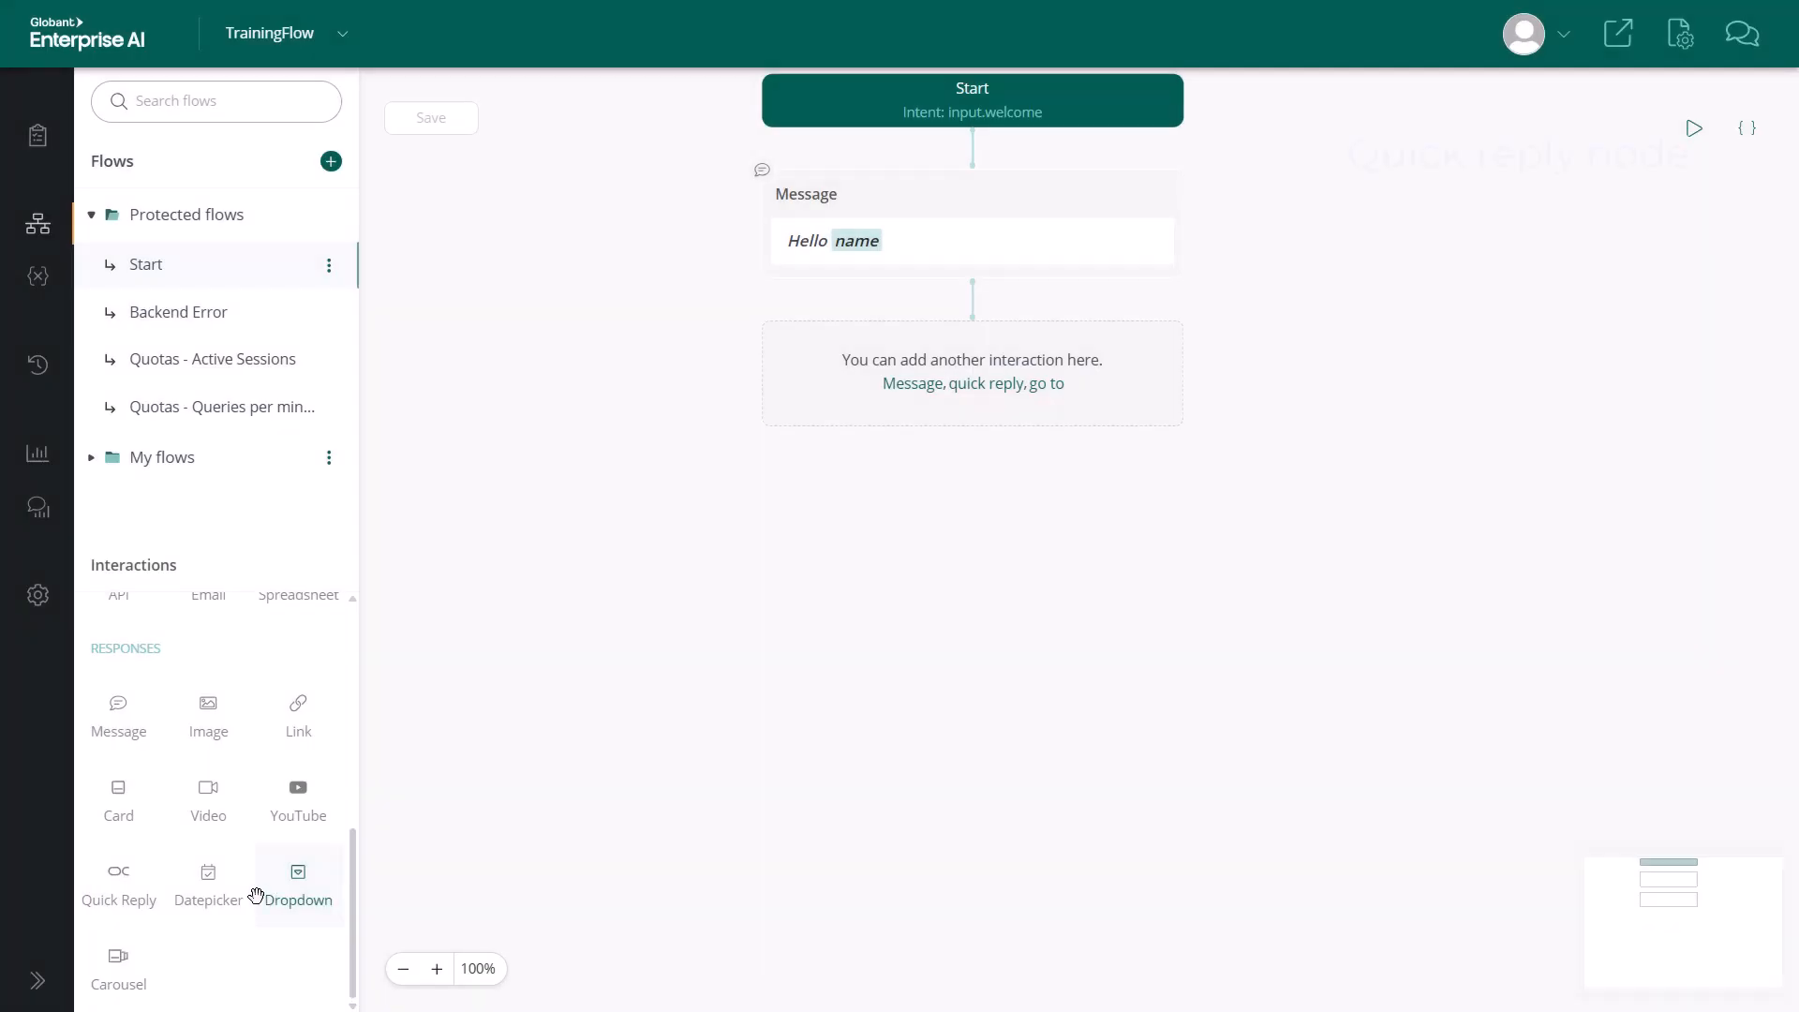
Step: Add a Quick Reply node after the Hello message and title its first reply "MyOption"
left_click_drag(118, 881, 974, 370)
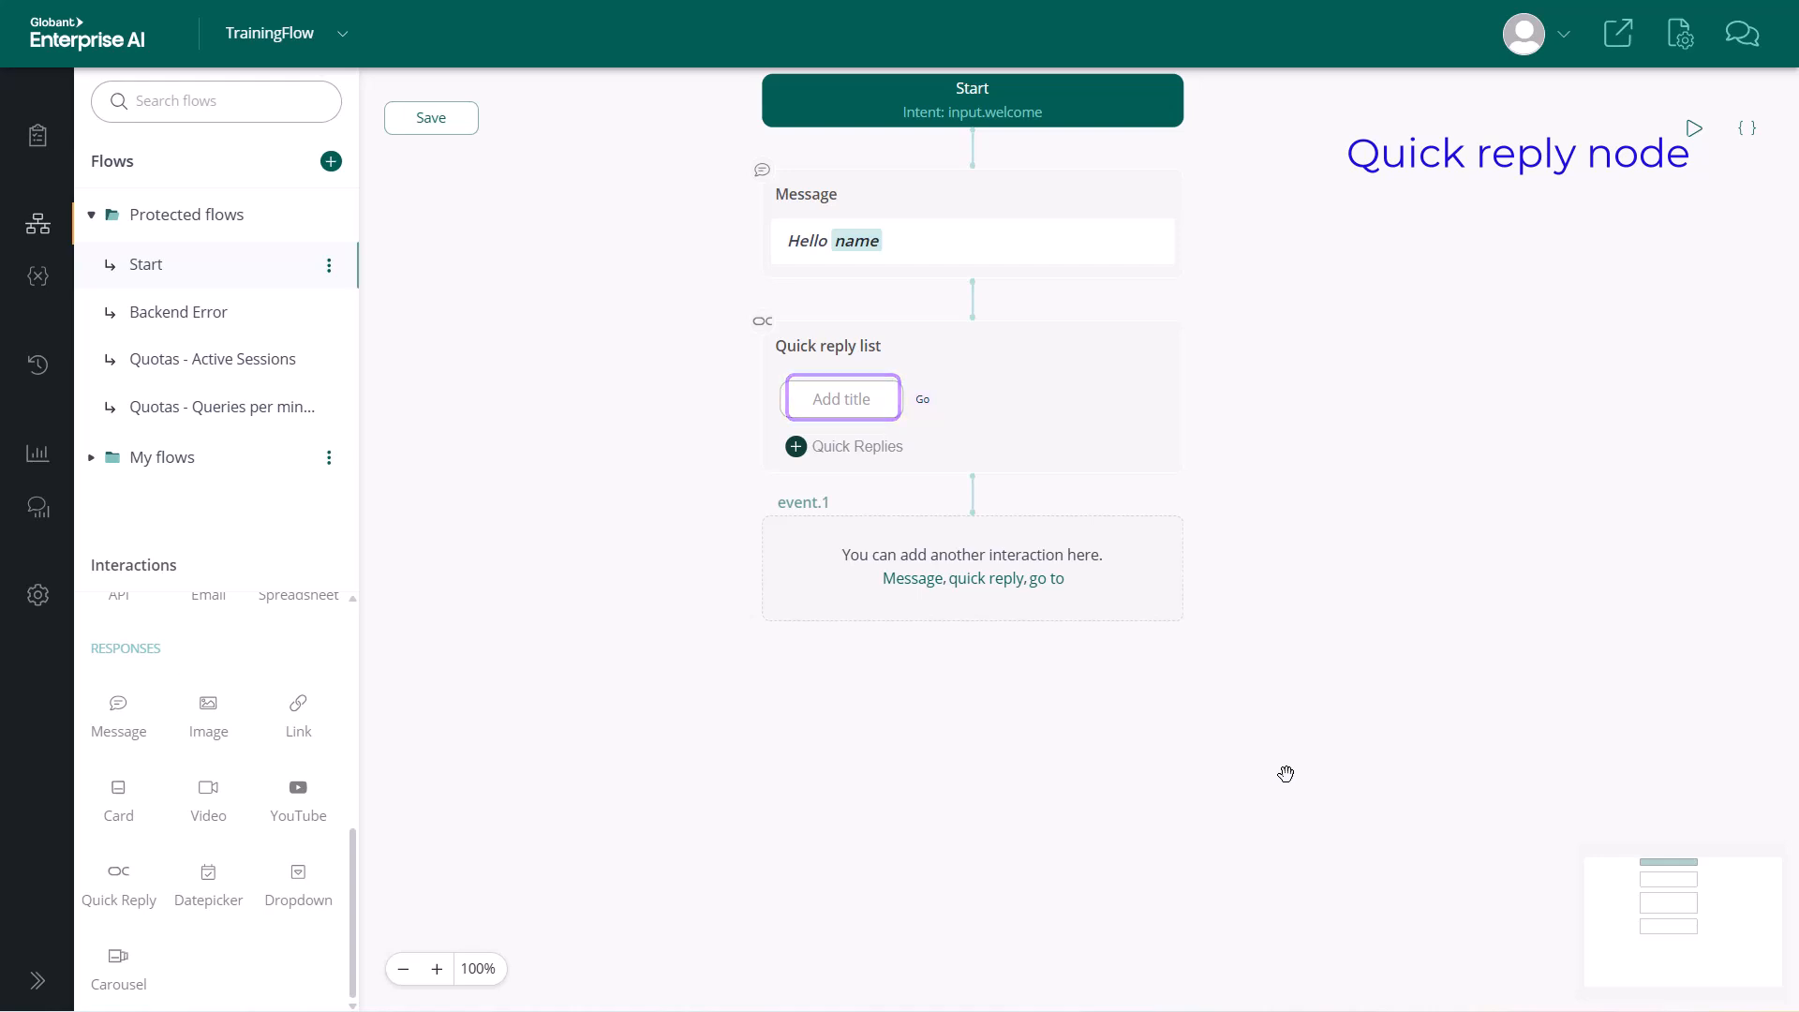
left_click(816, 404)
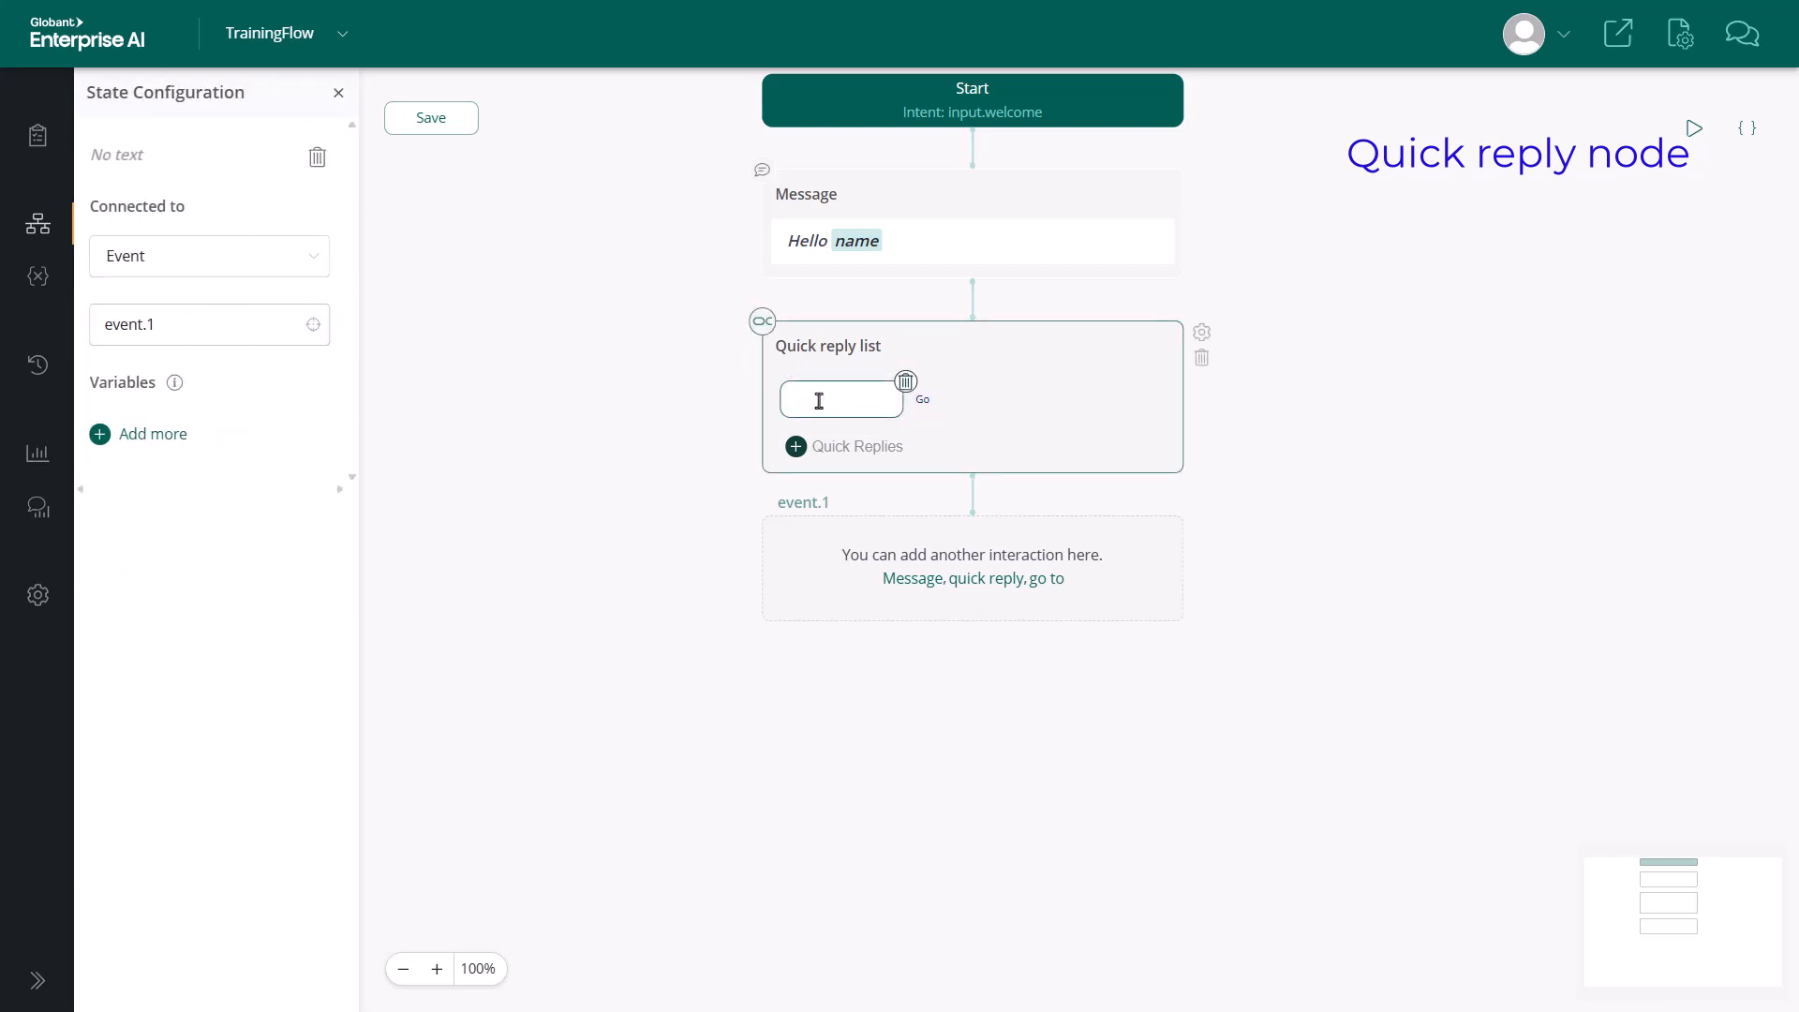
type("MyO")
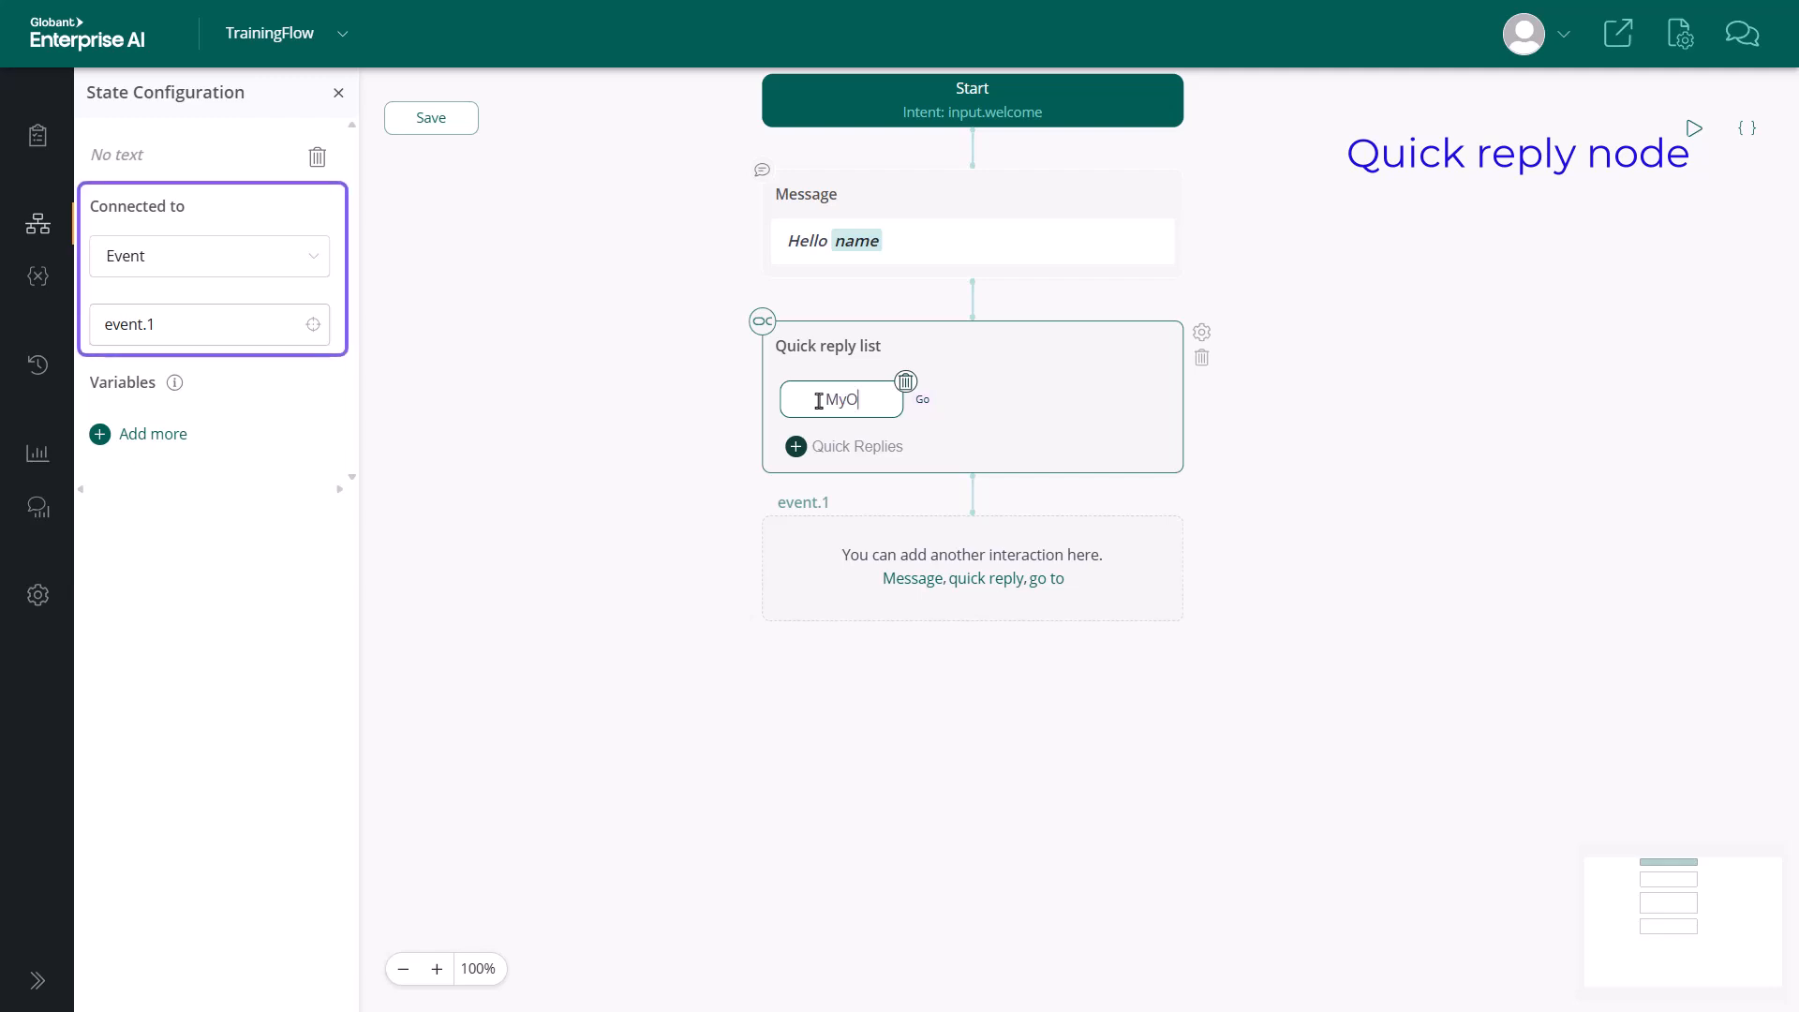
type("ption")
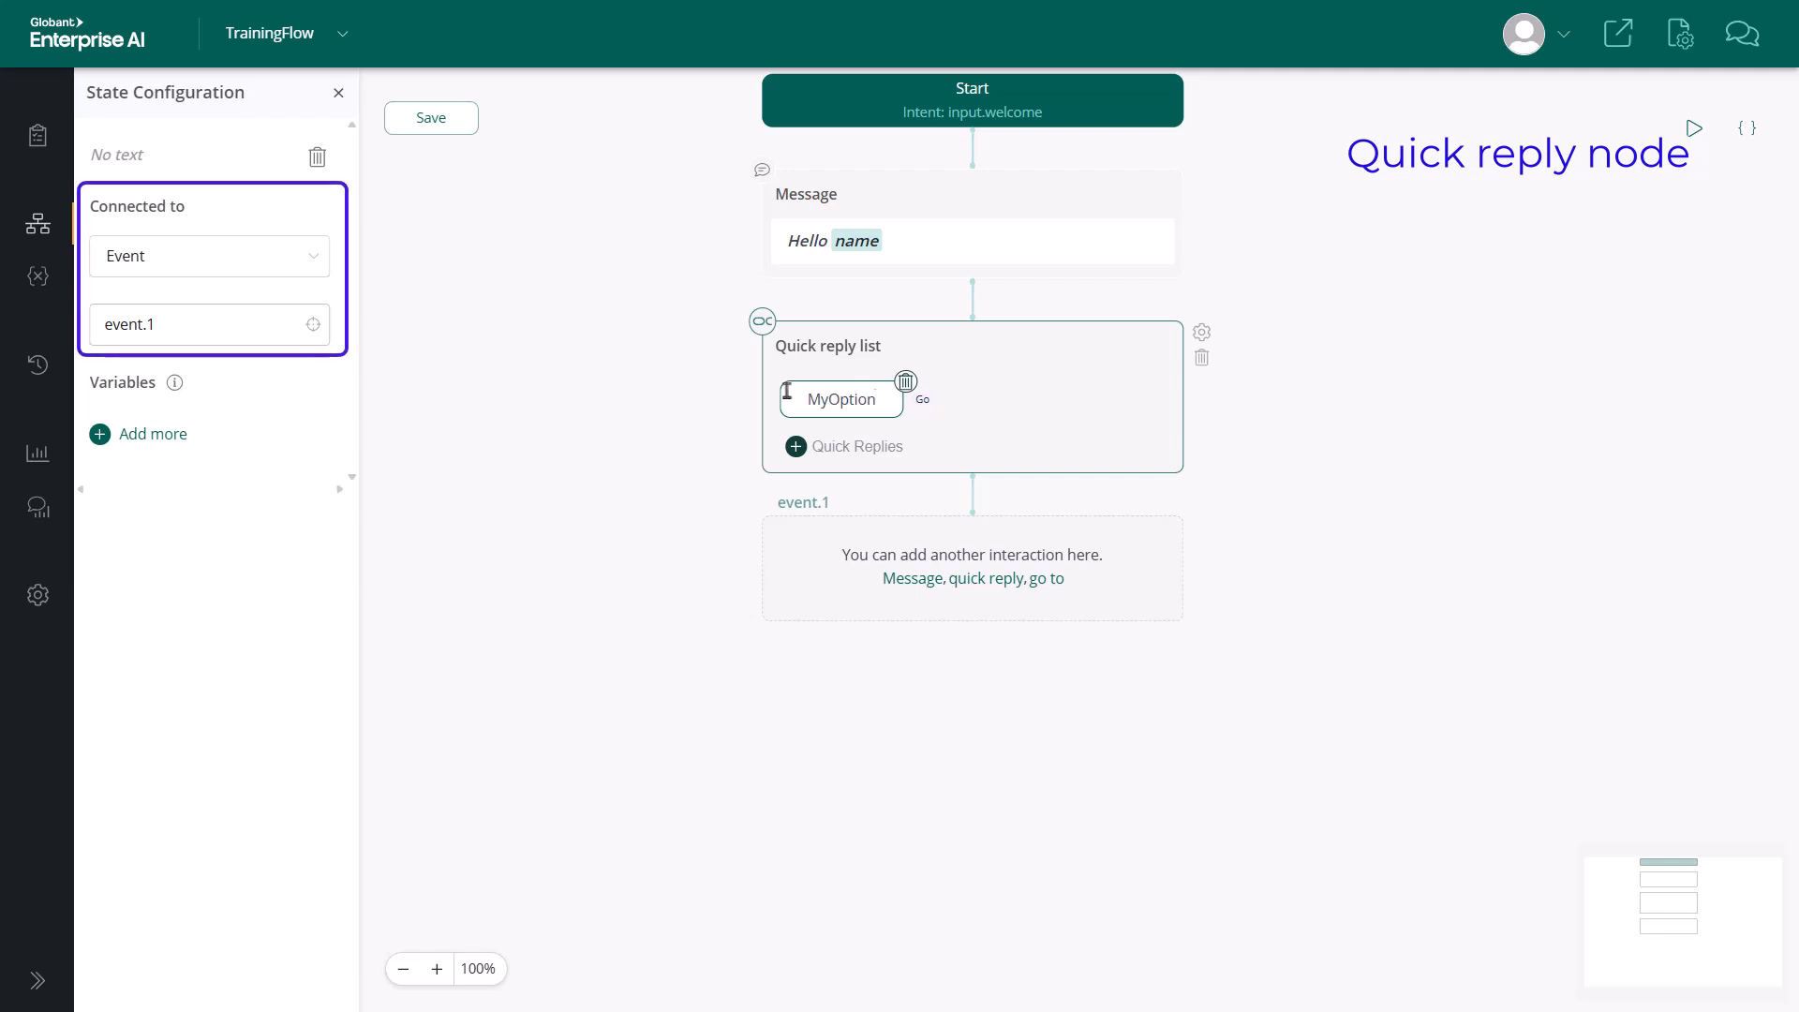
Step: Examine the connection types of the MyOption reply and the state behavior options of the Quick reply list
left_click(305, 259)
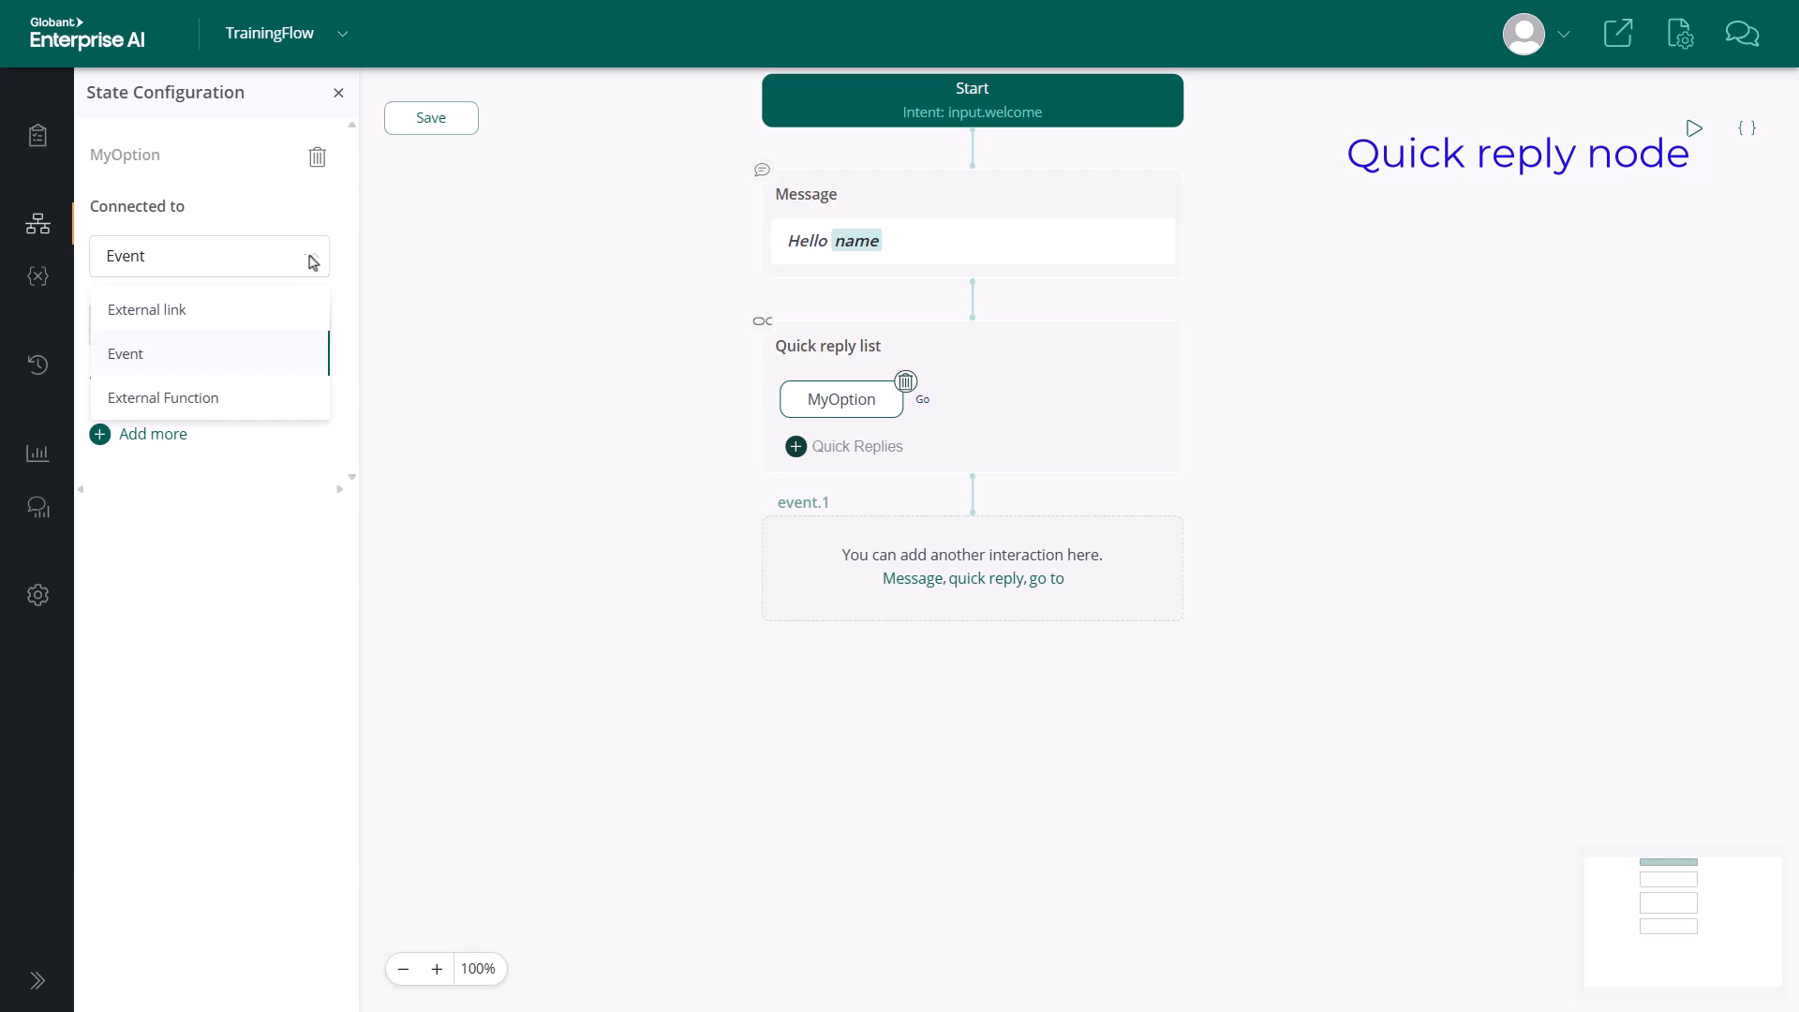
left_click(523, 372)
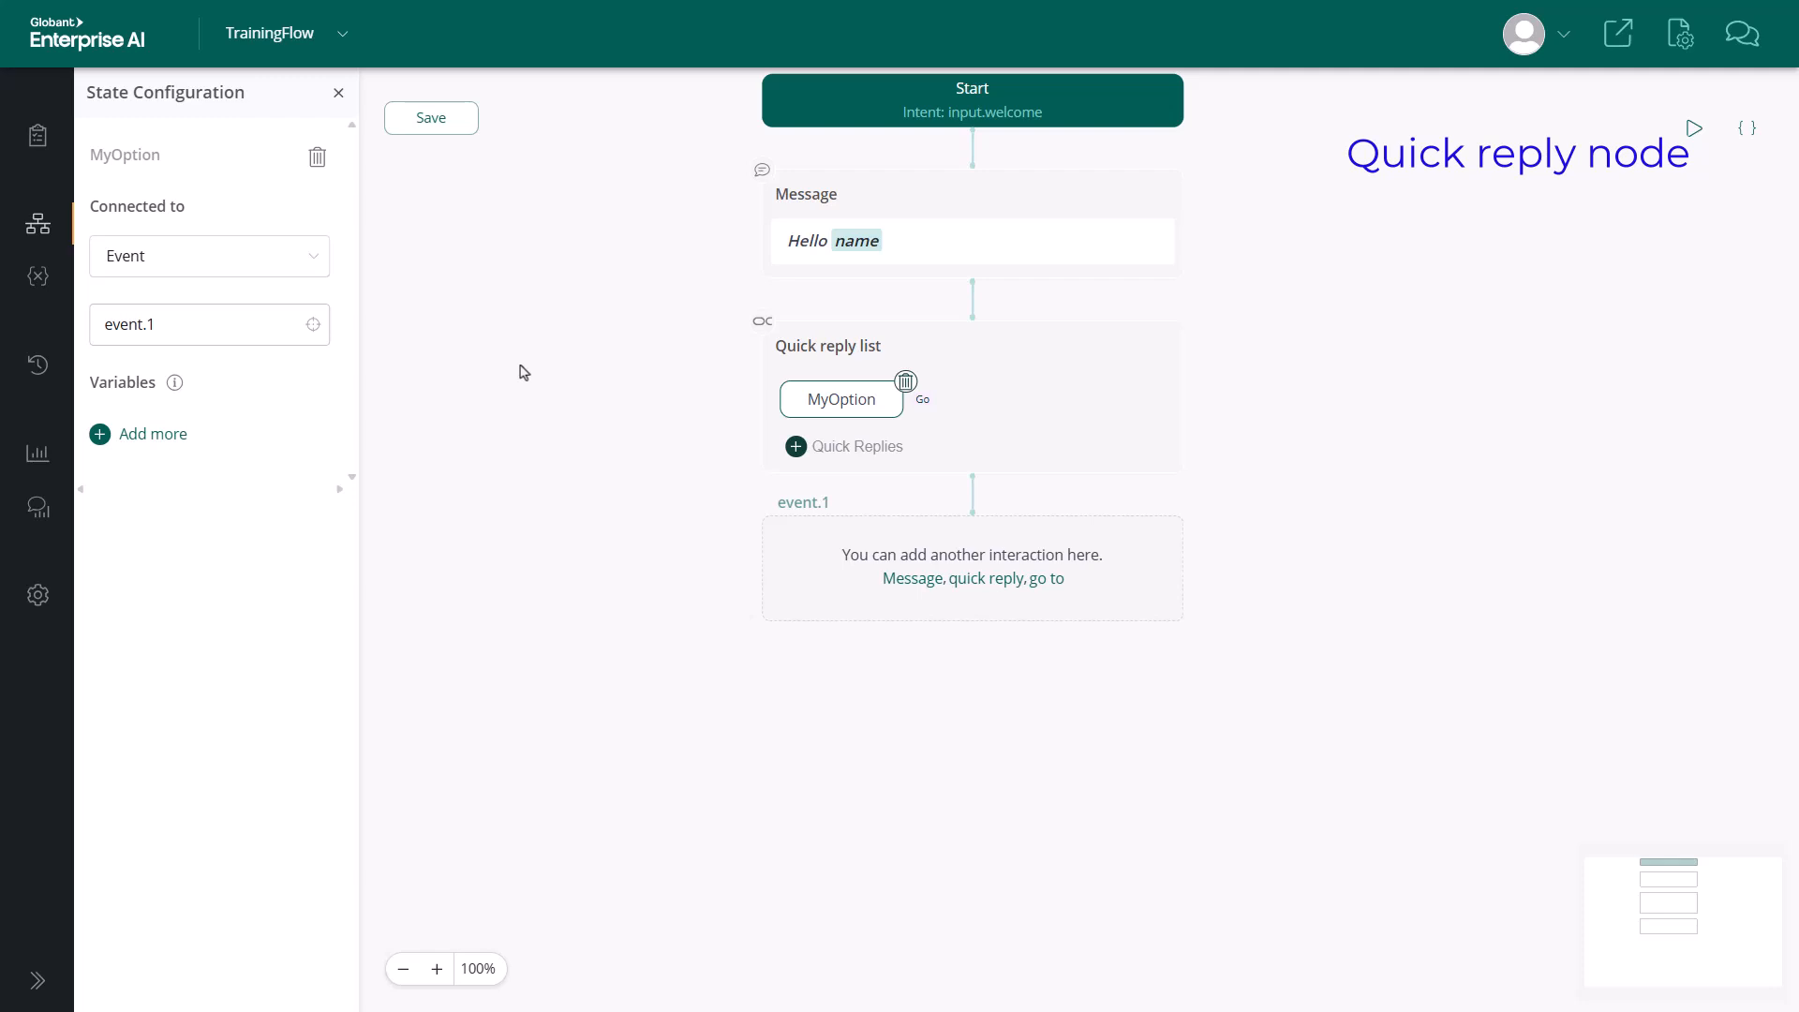
mouse_move(1148, 362)
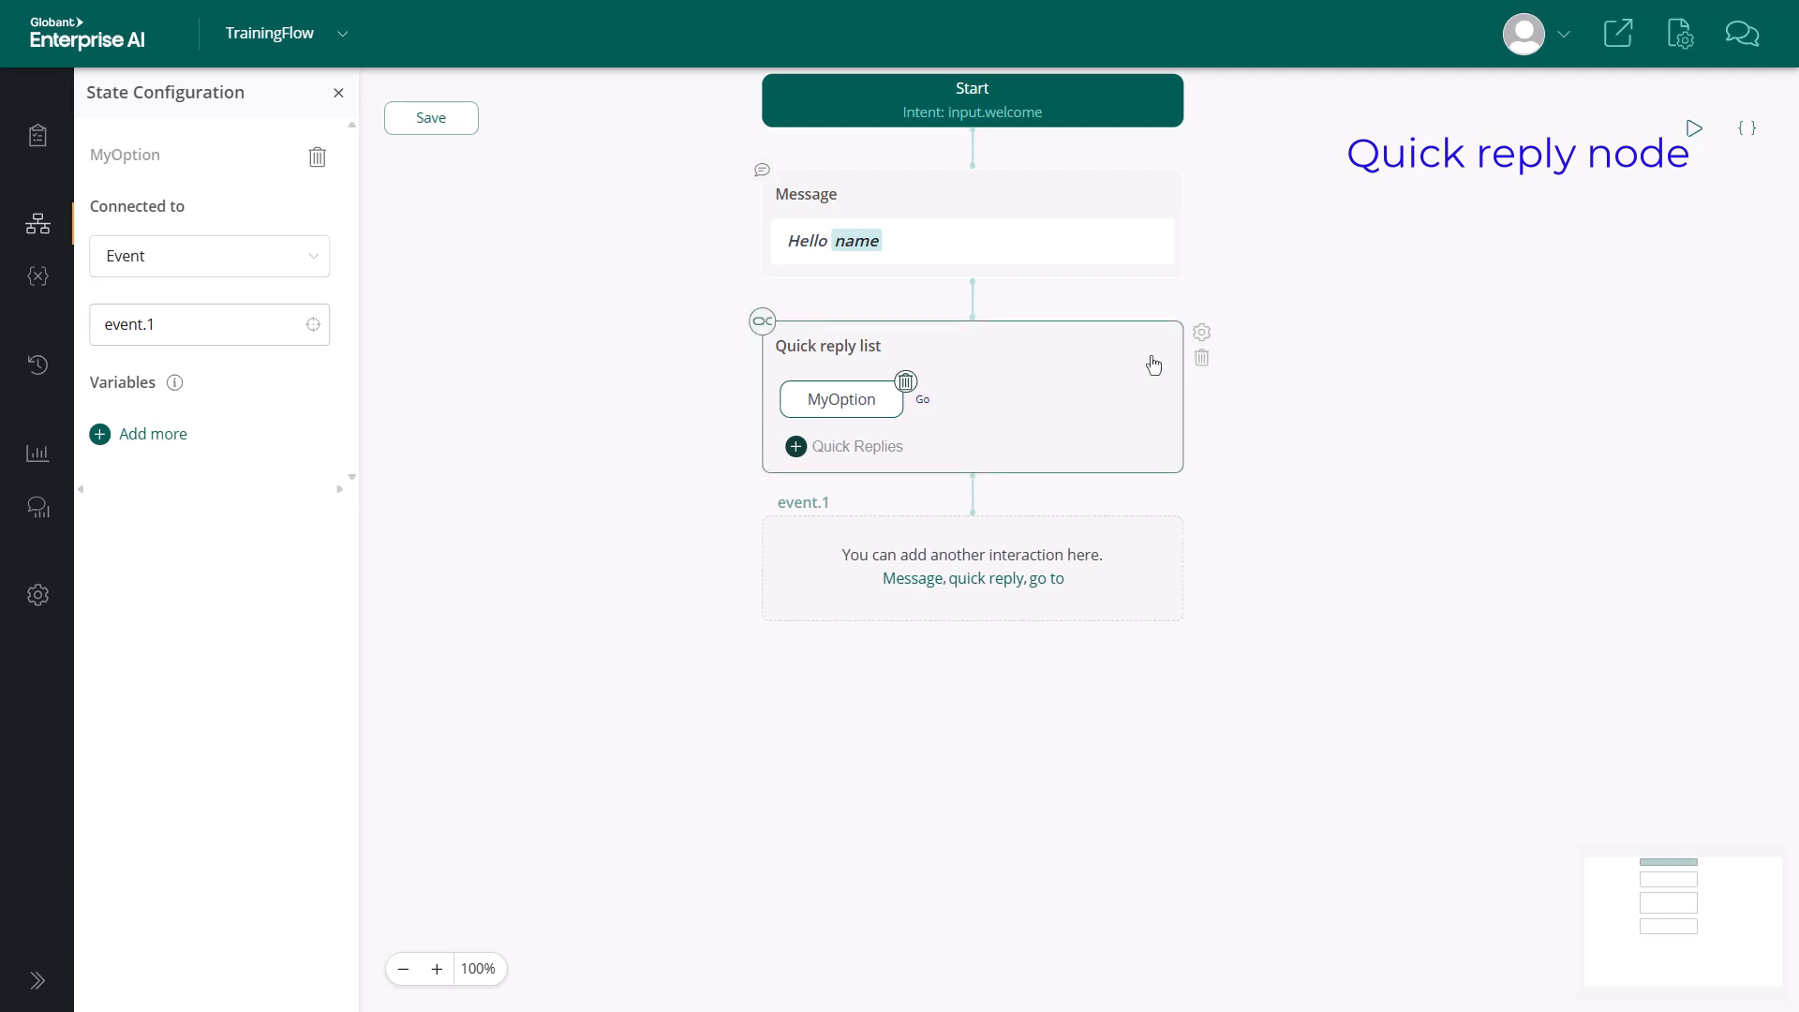
left_click(1202, 337)
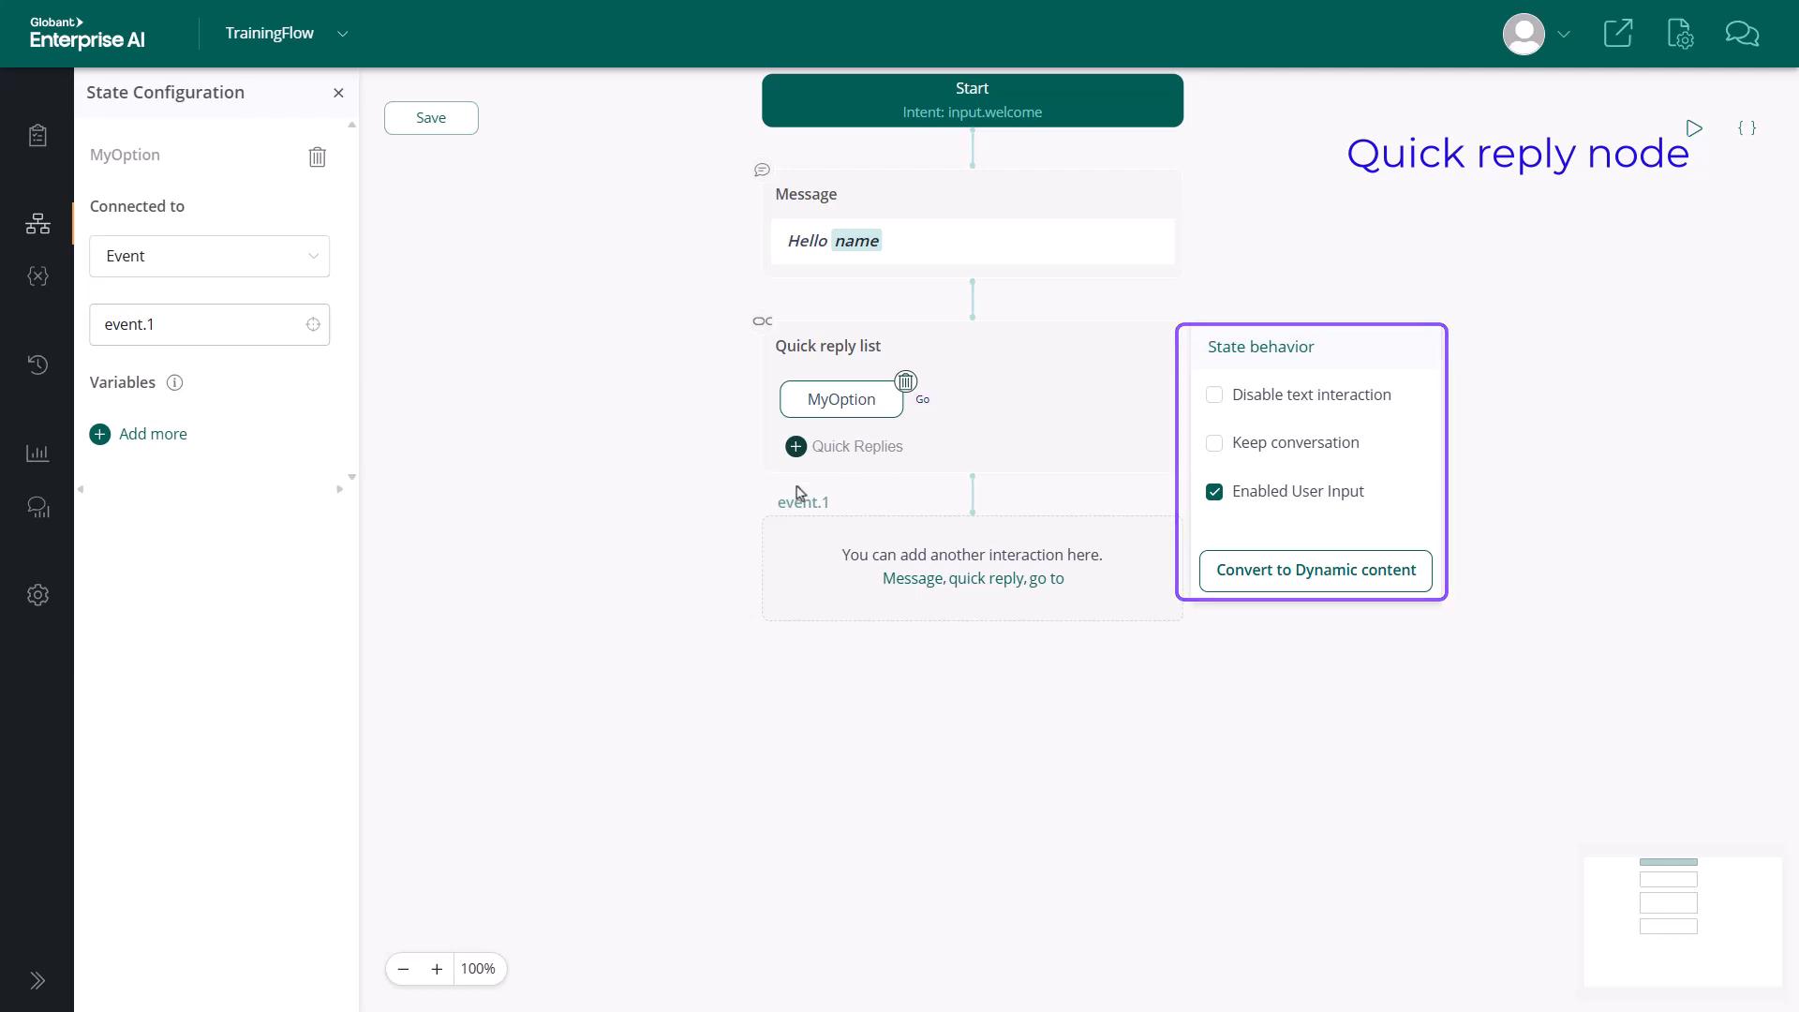
left_click(645, 534)
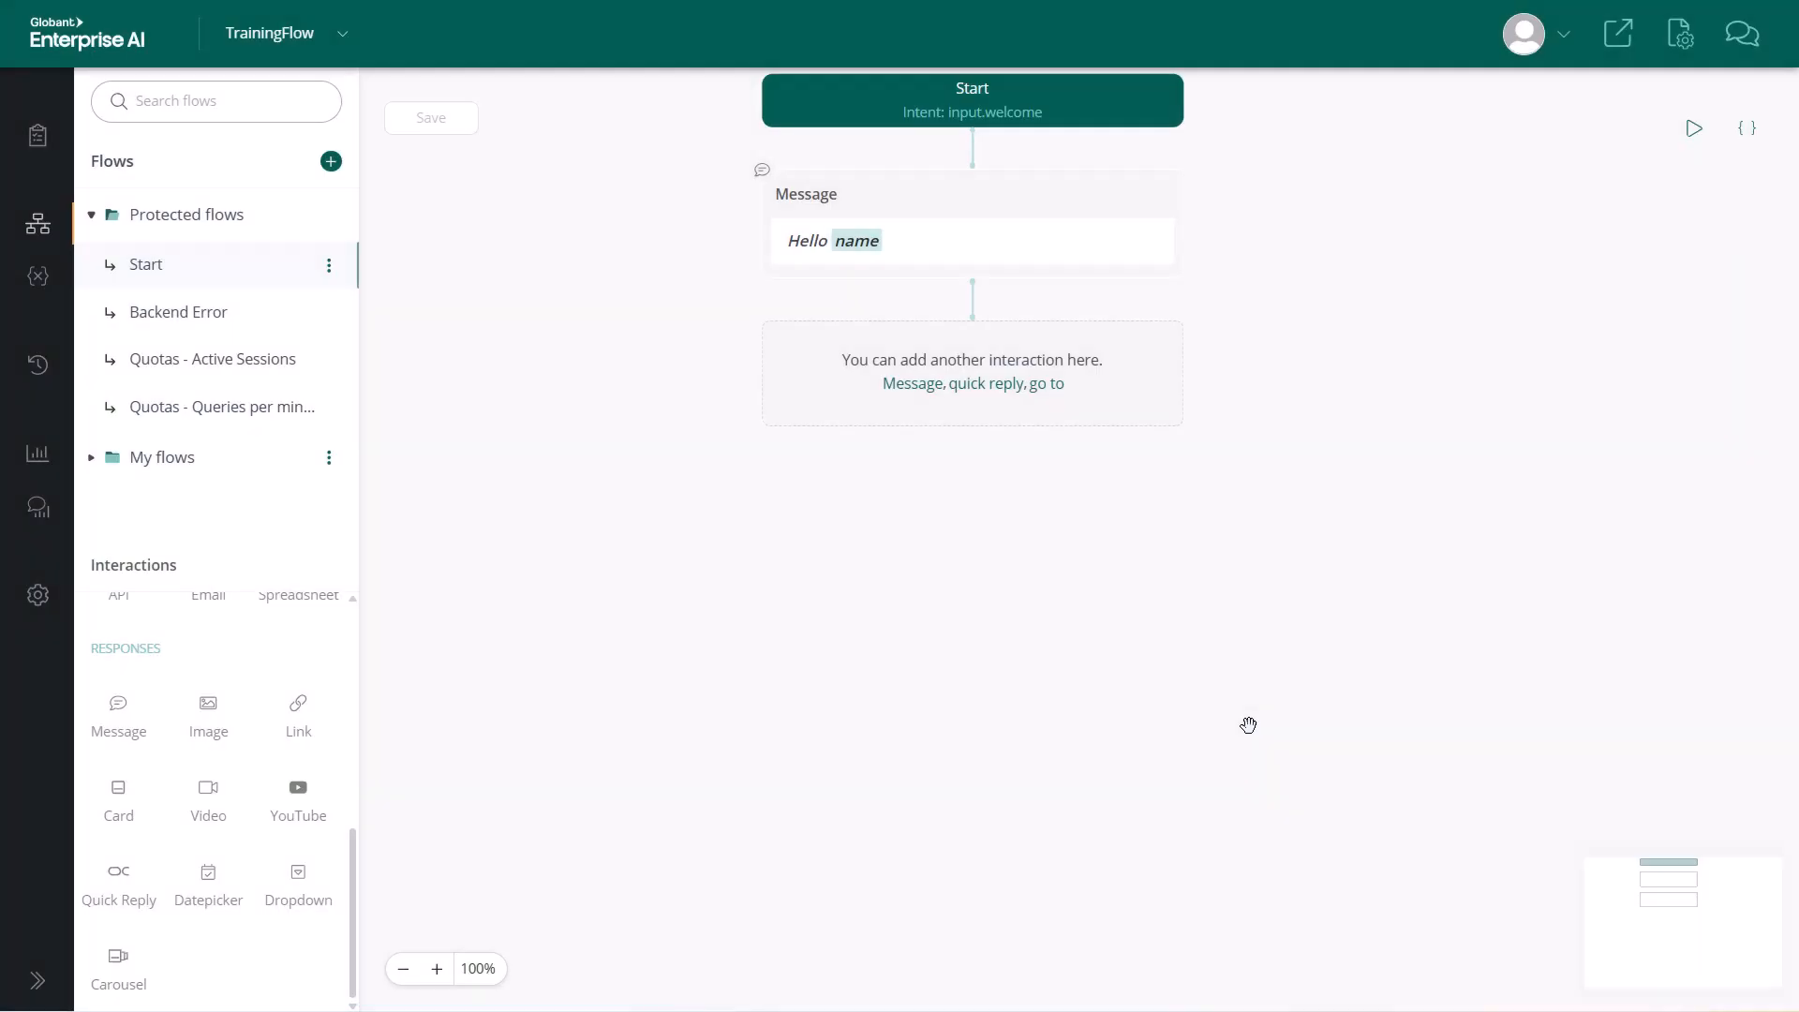
Step: Add a Datepicker node after the Hello message and view its configuration with the available display date formats
left_click_drag(208, 875, 984, 393)
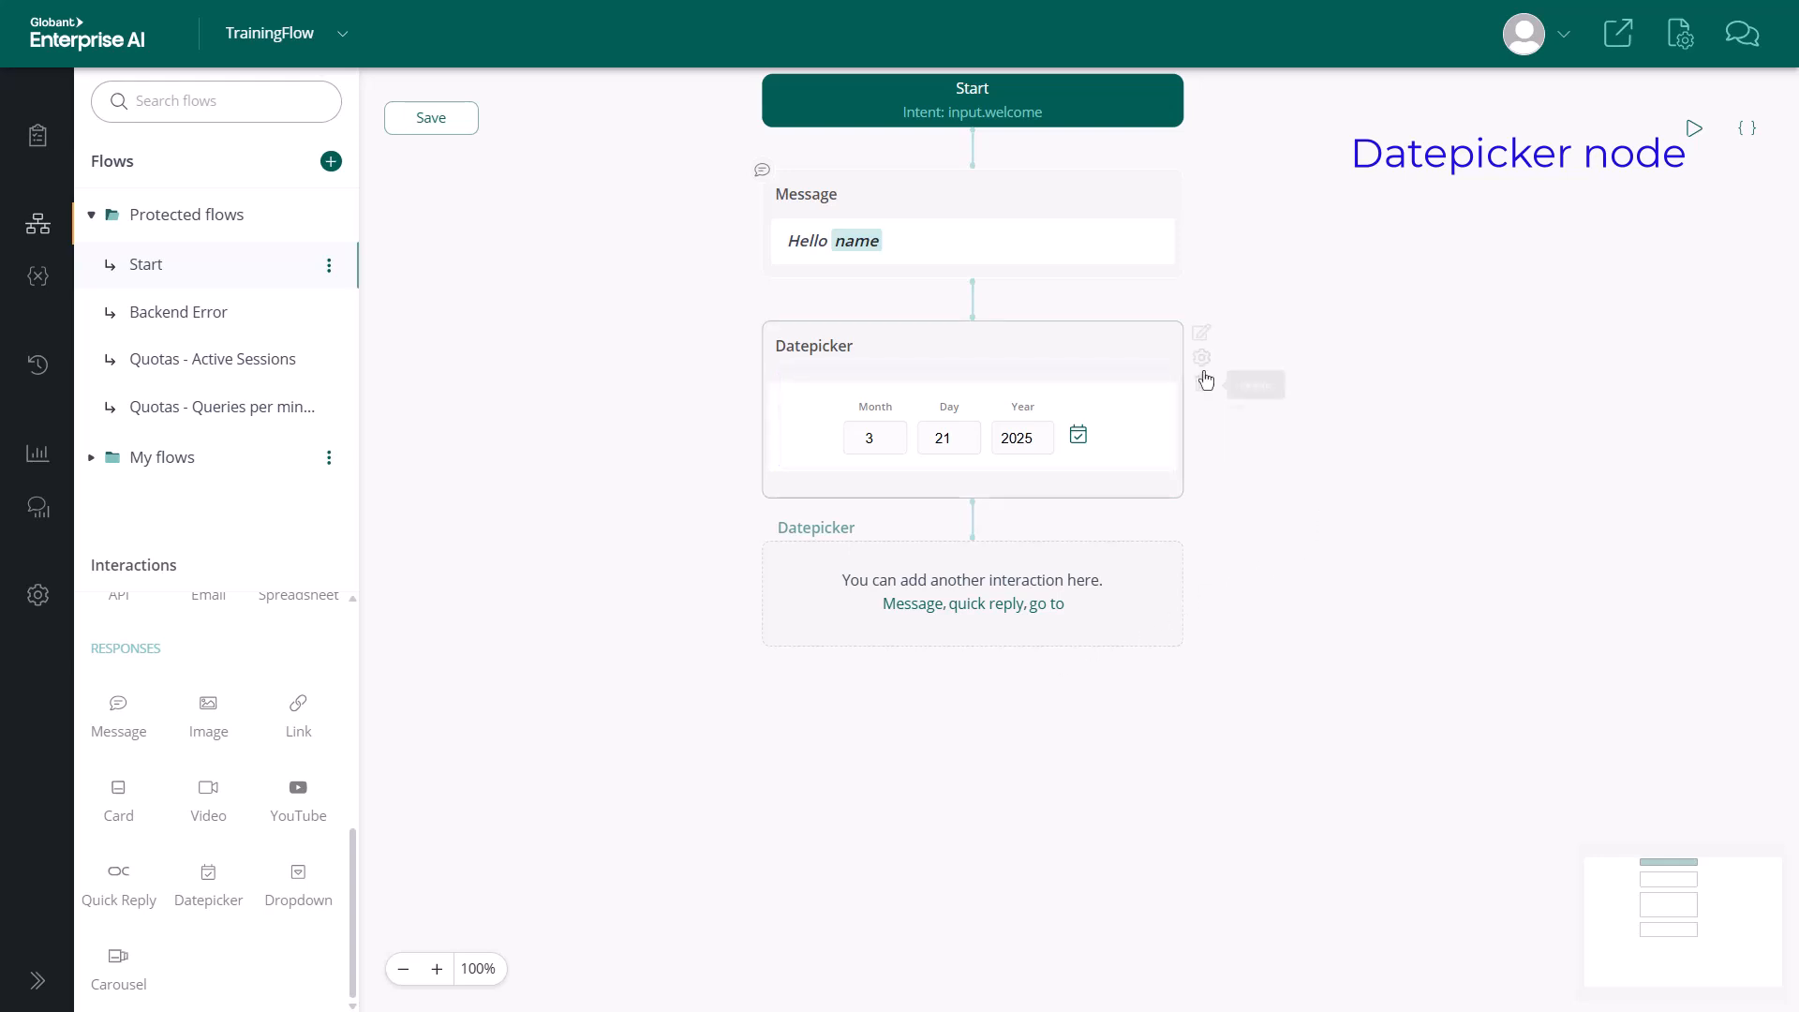
left_click(1201, 348)
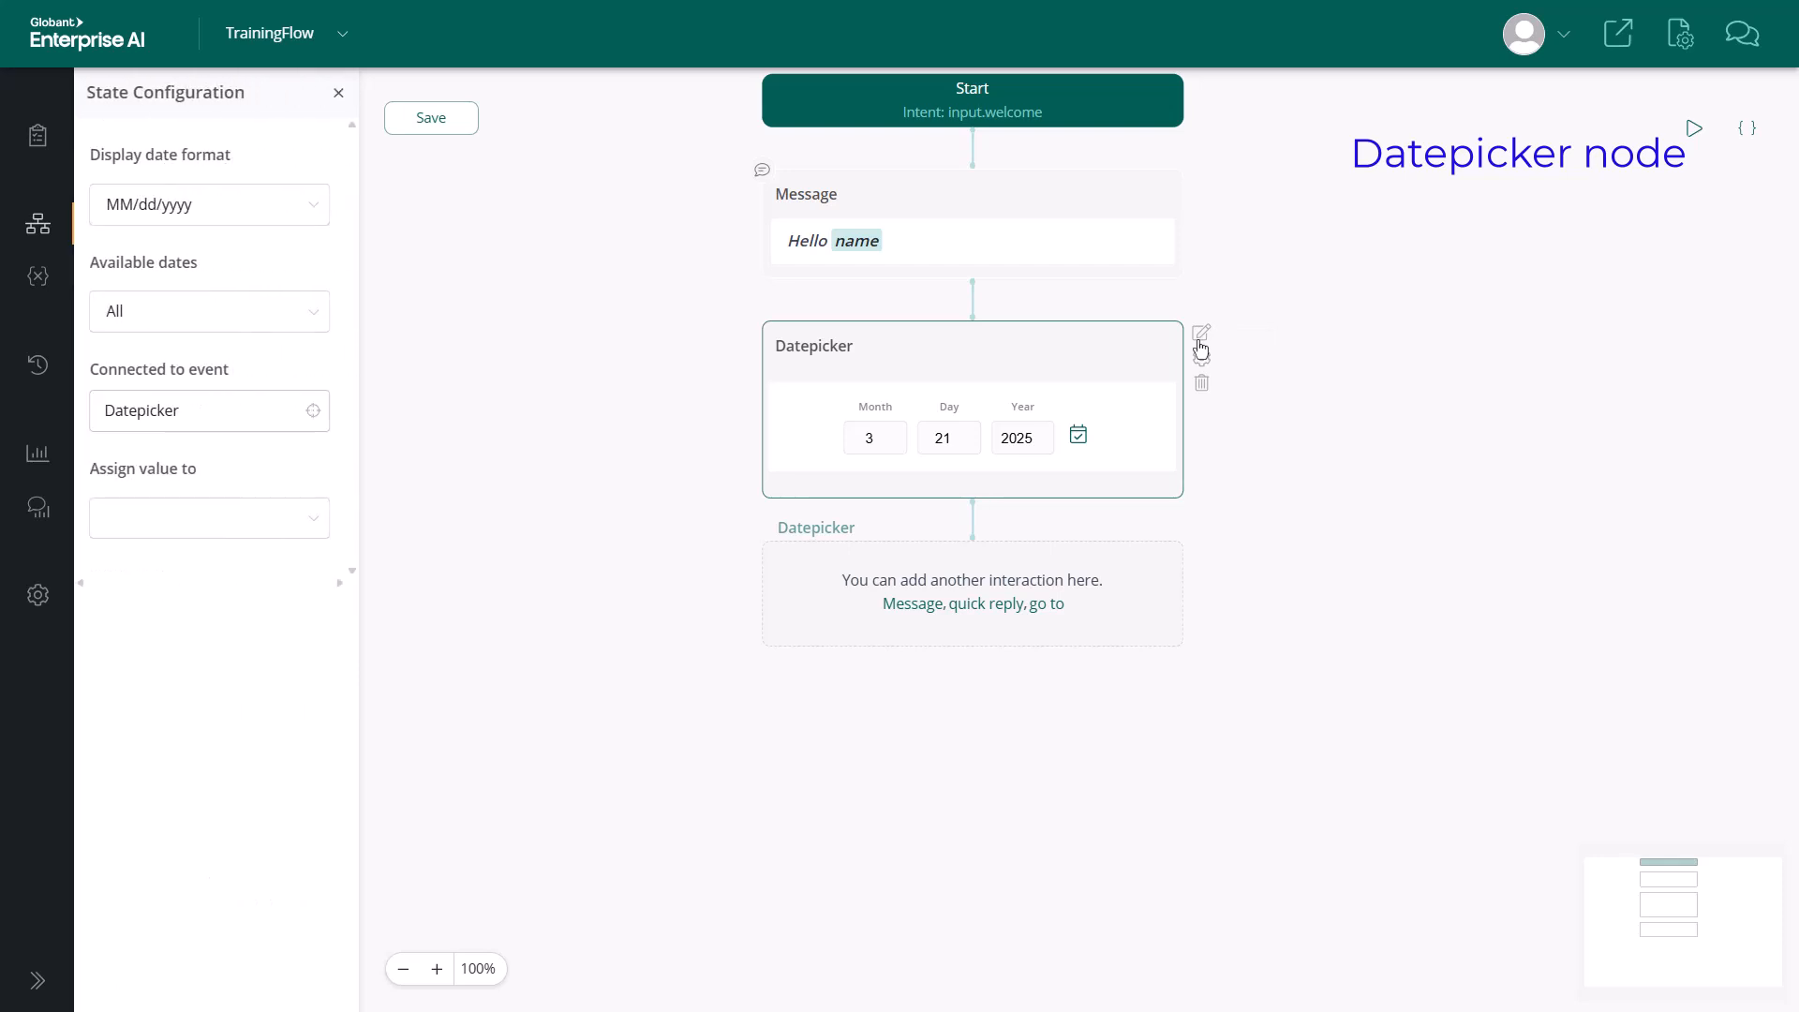
left_click(314, 208)
left_click(474, 322)
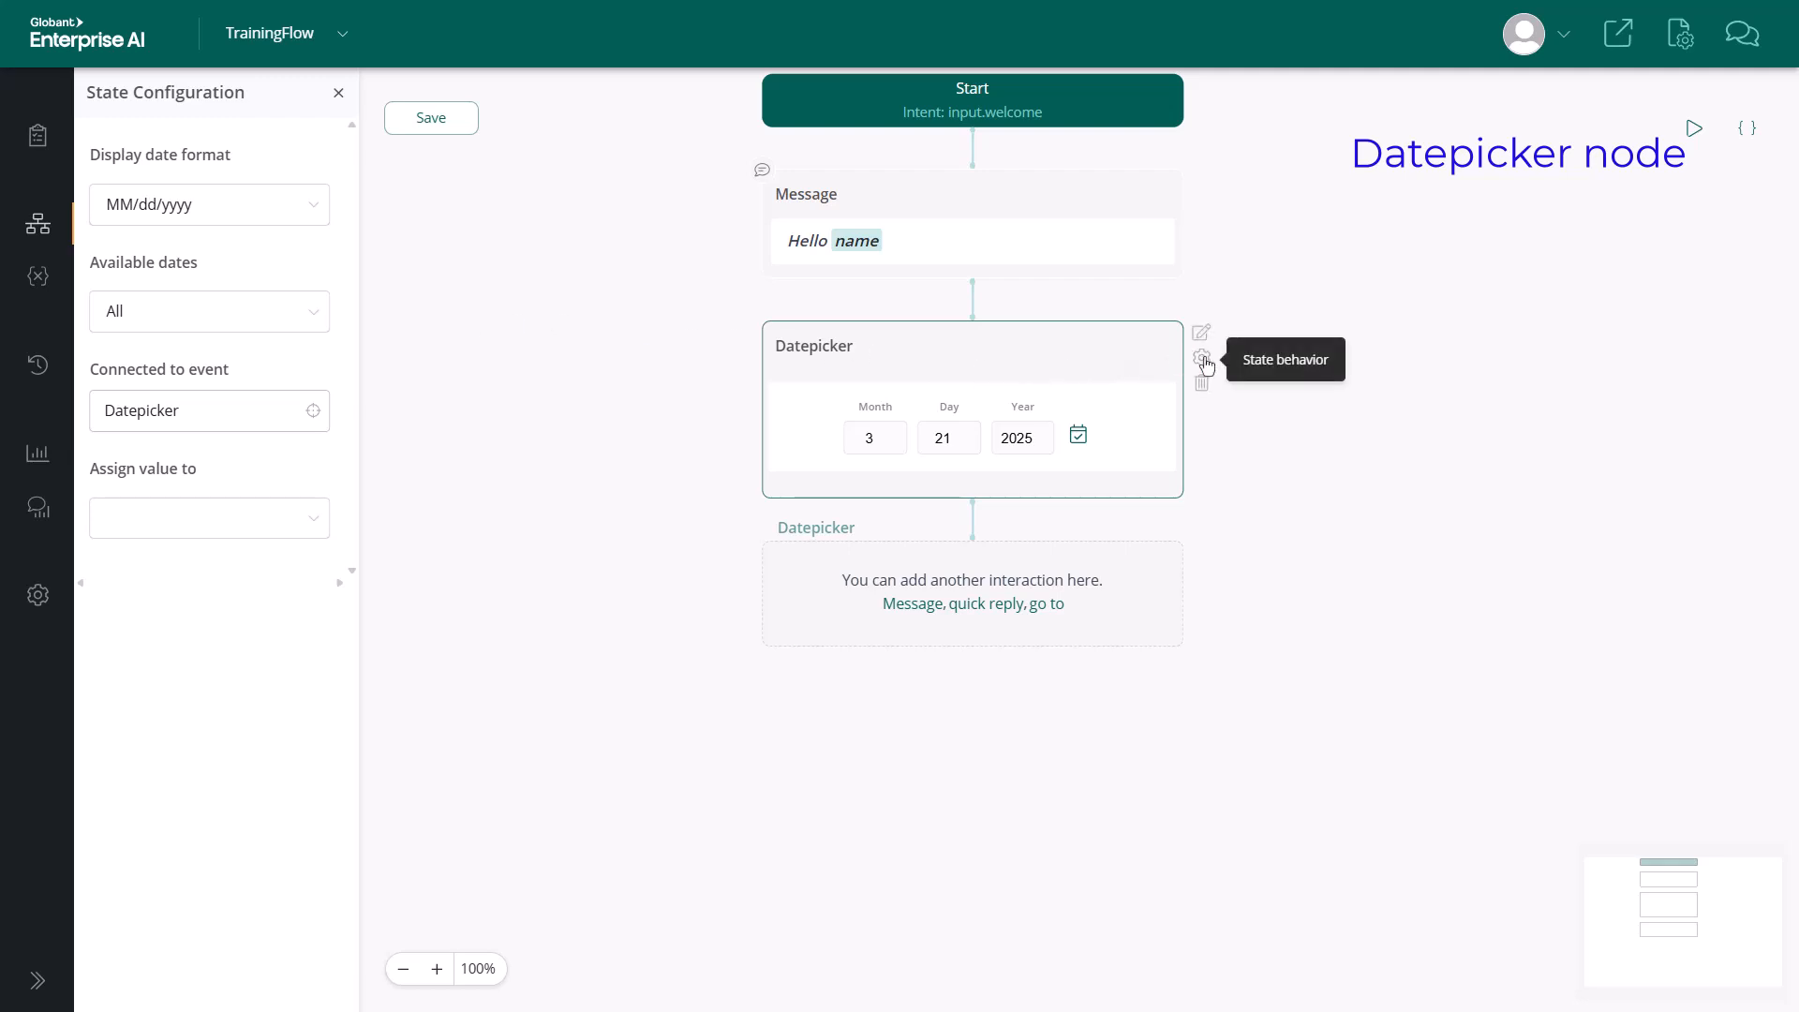
Step: View the state behavior options of the Datepicker node
left_click(1204, 360)
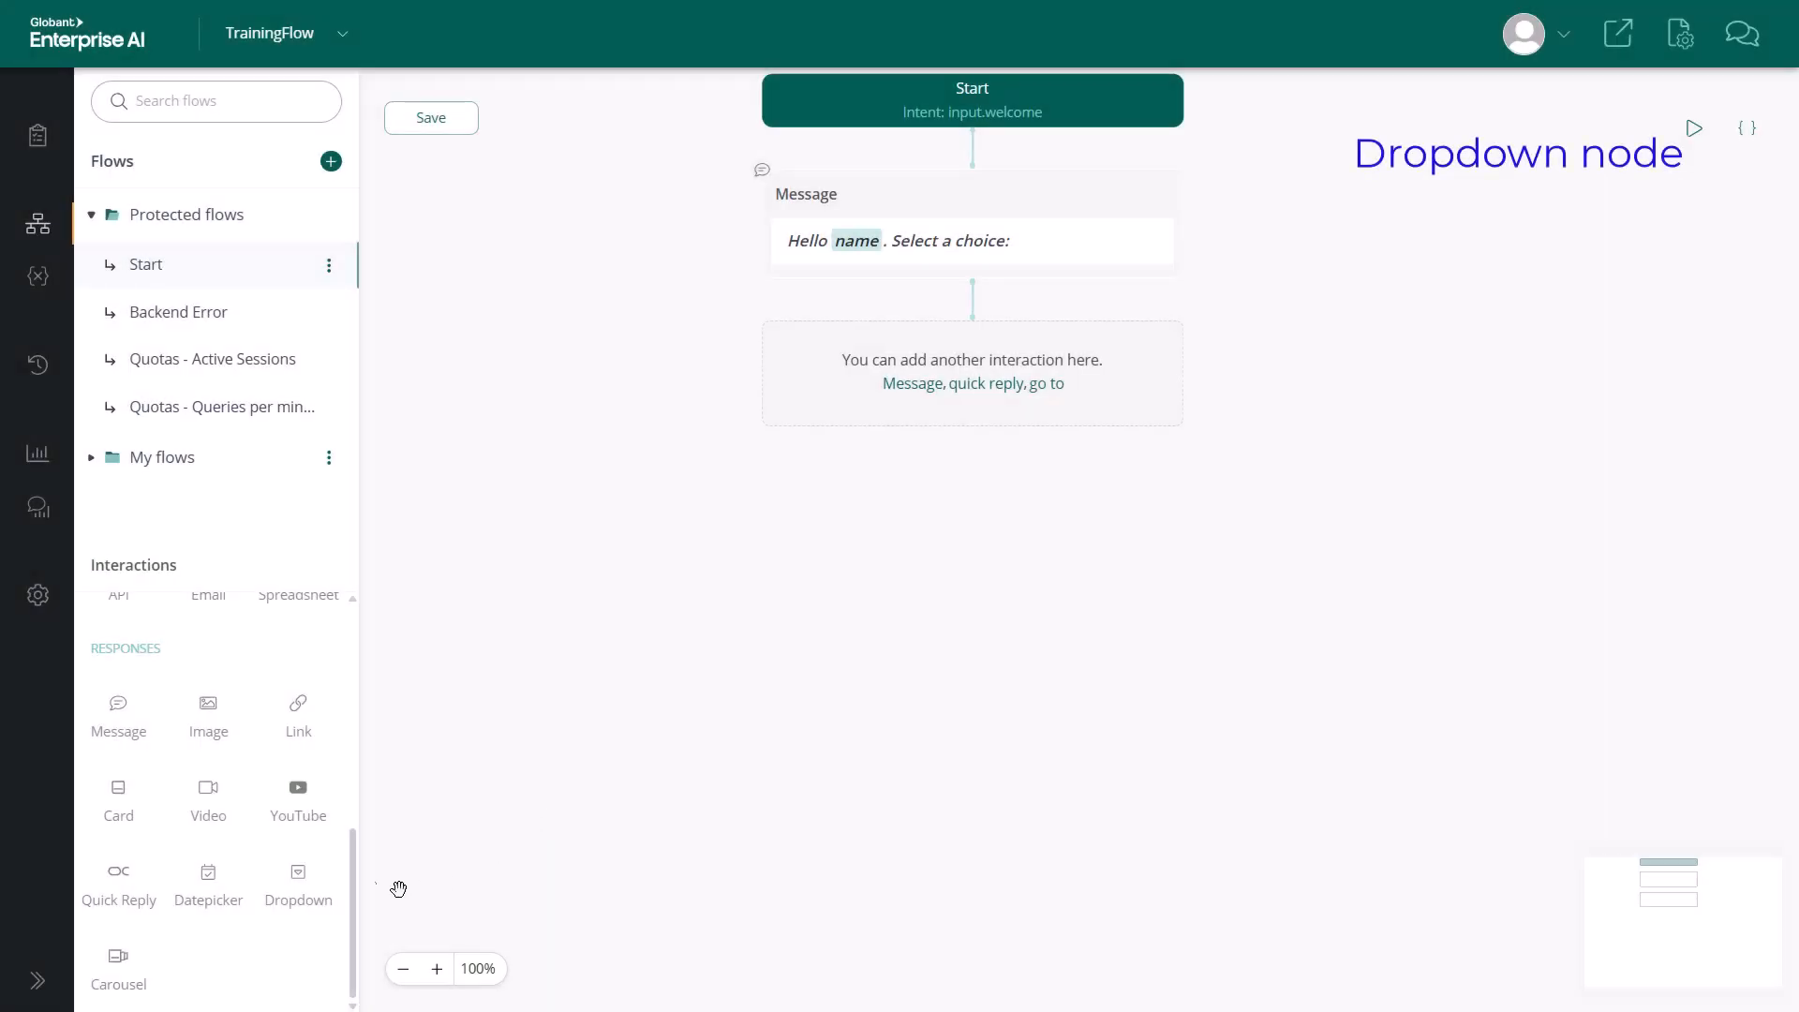
Step: Add a Dropdown node after the "Select a choice" message and assign its value to a new variable named NewOption
left_click_drag(297, 878, 977, 374)
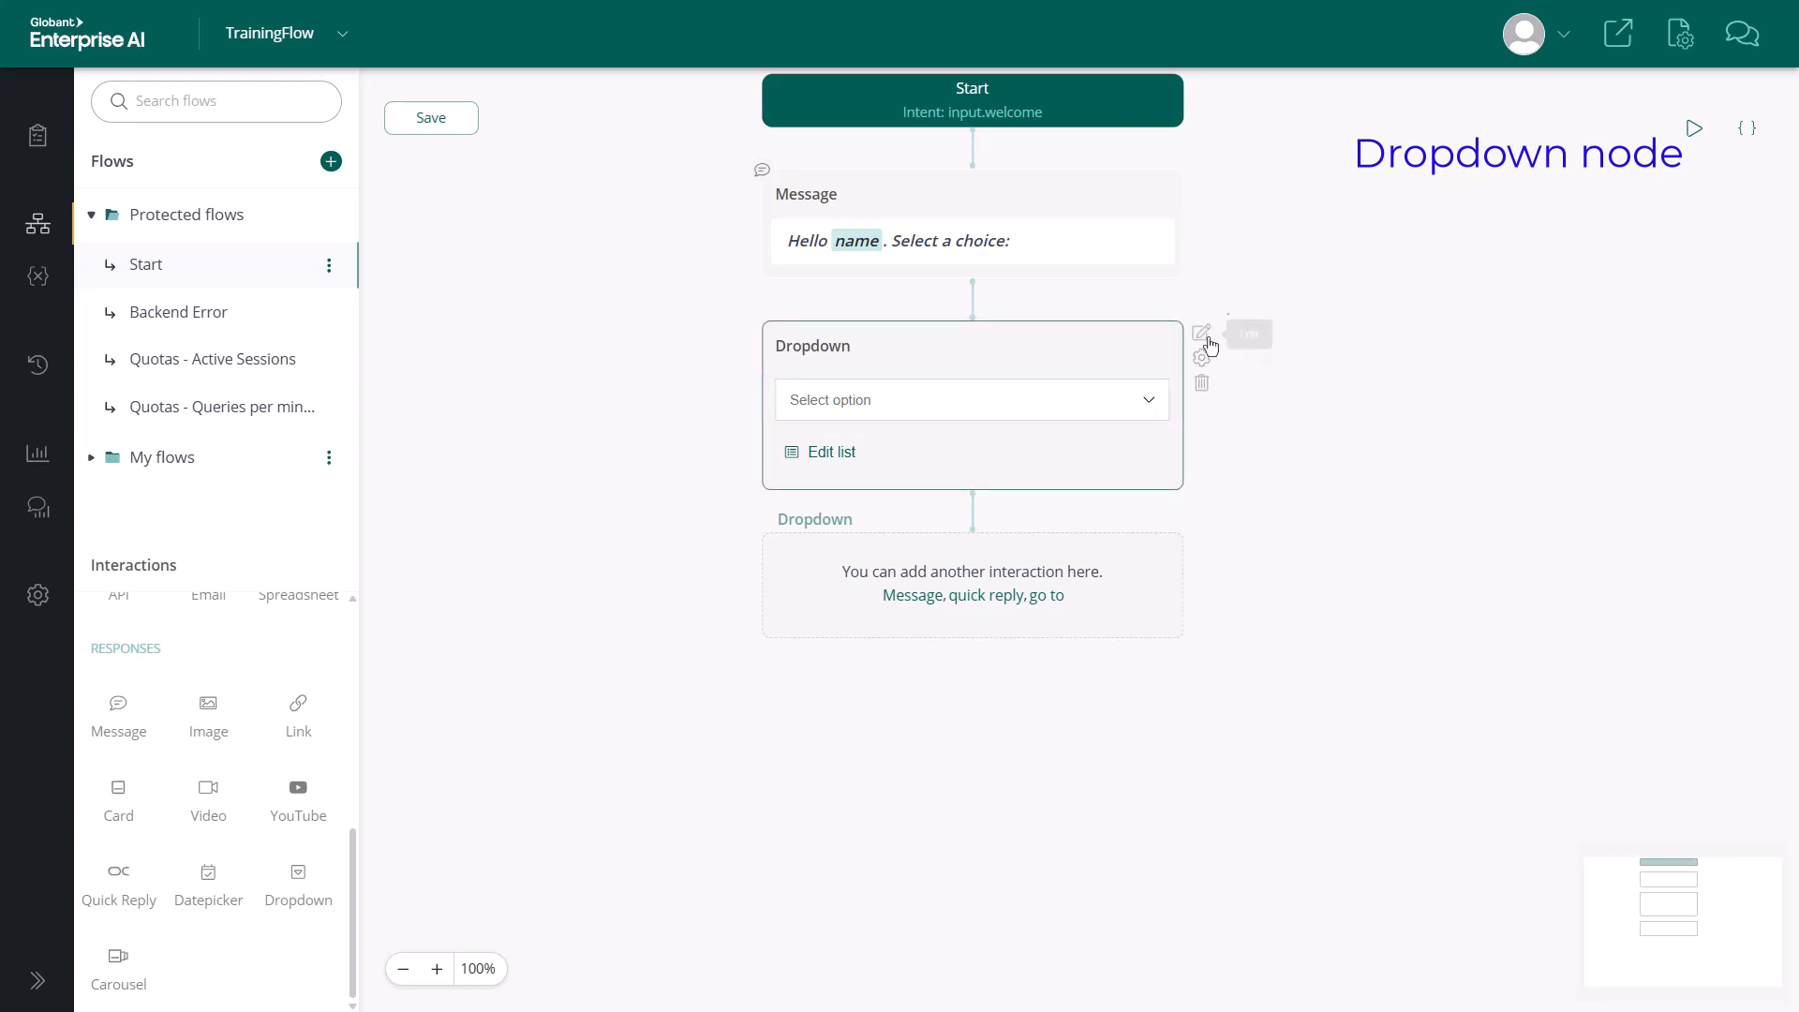
left_click(1208, 339)
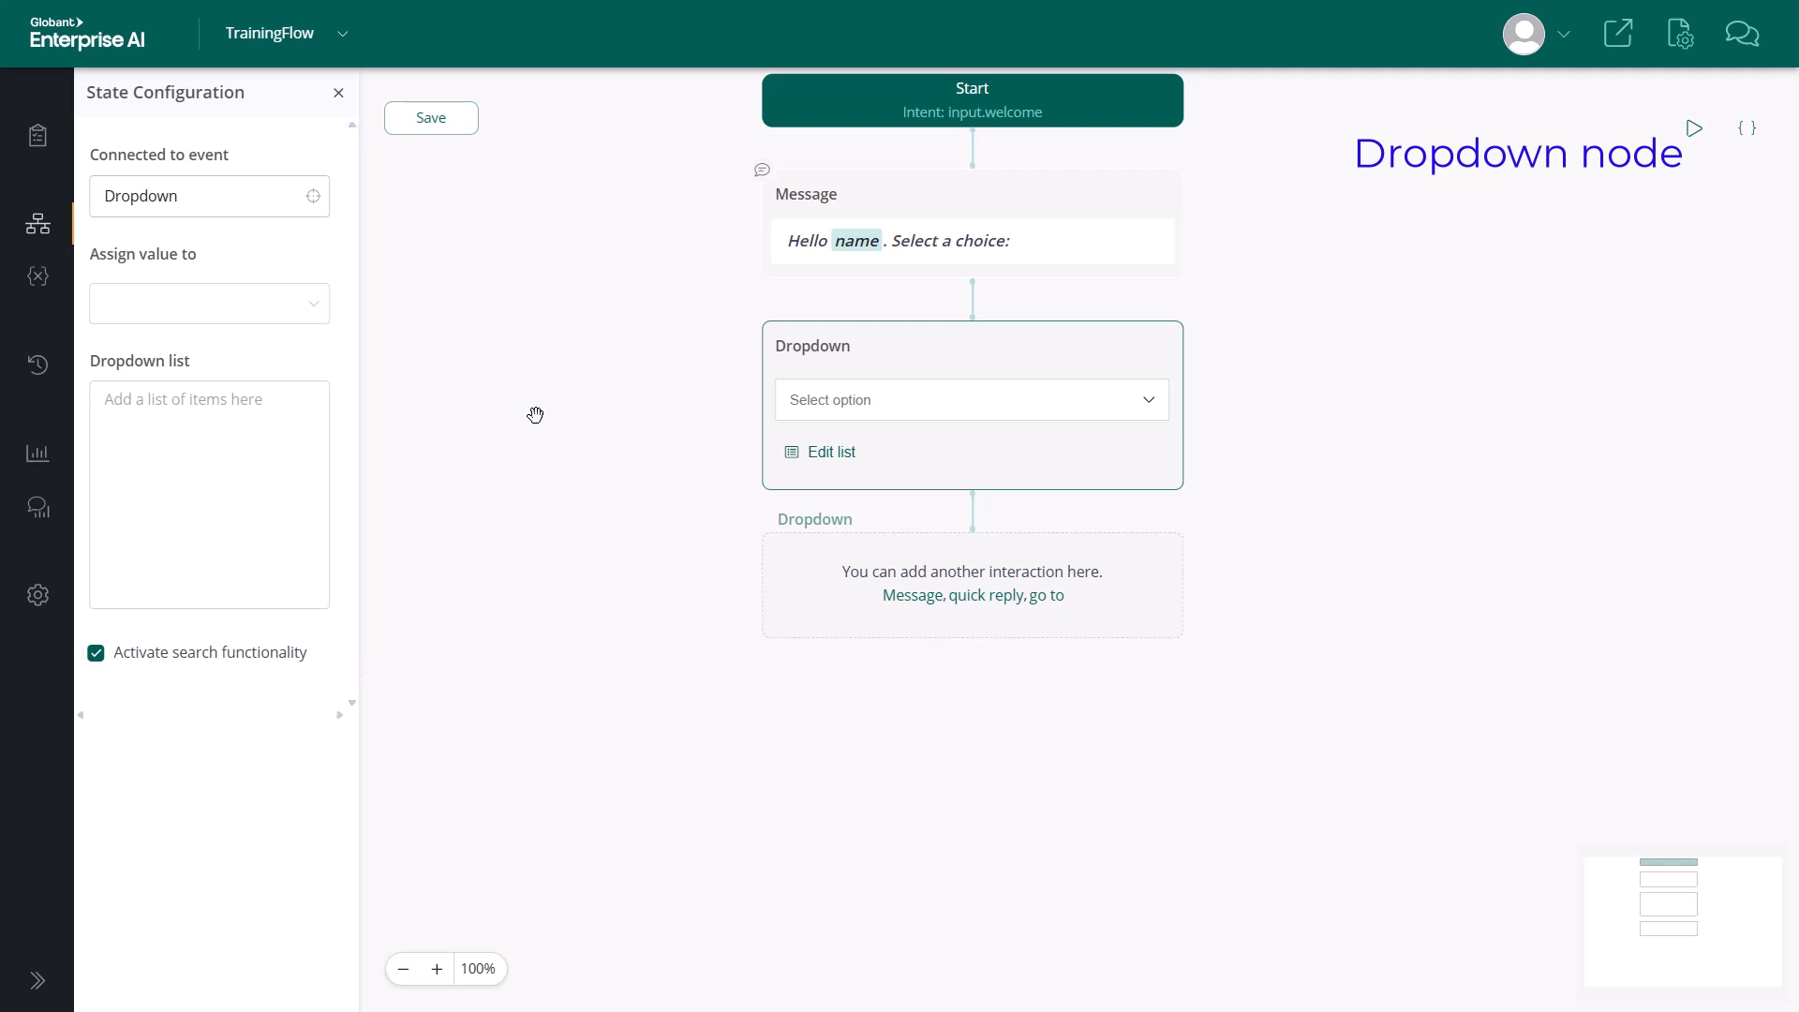
left_click(266, 305)
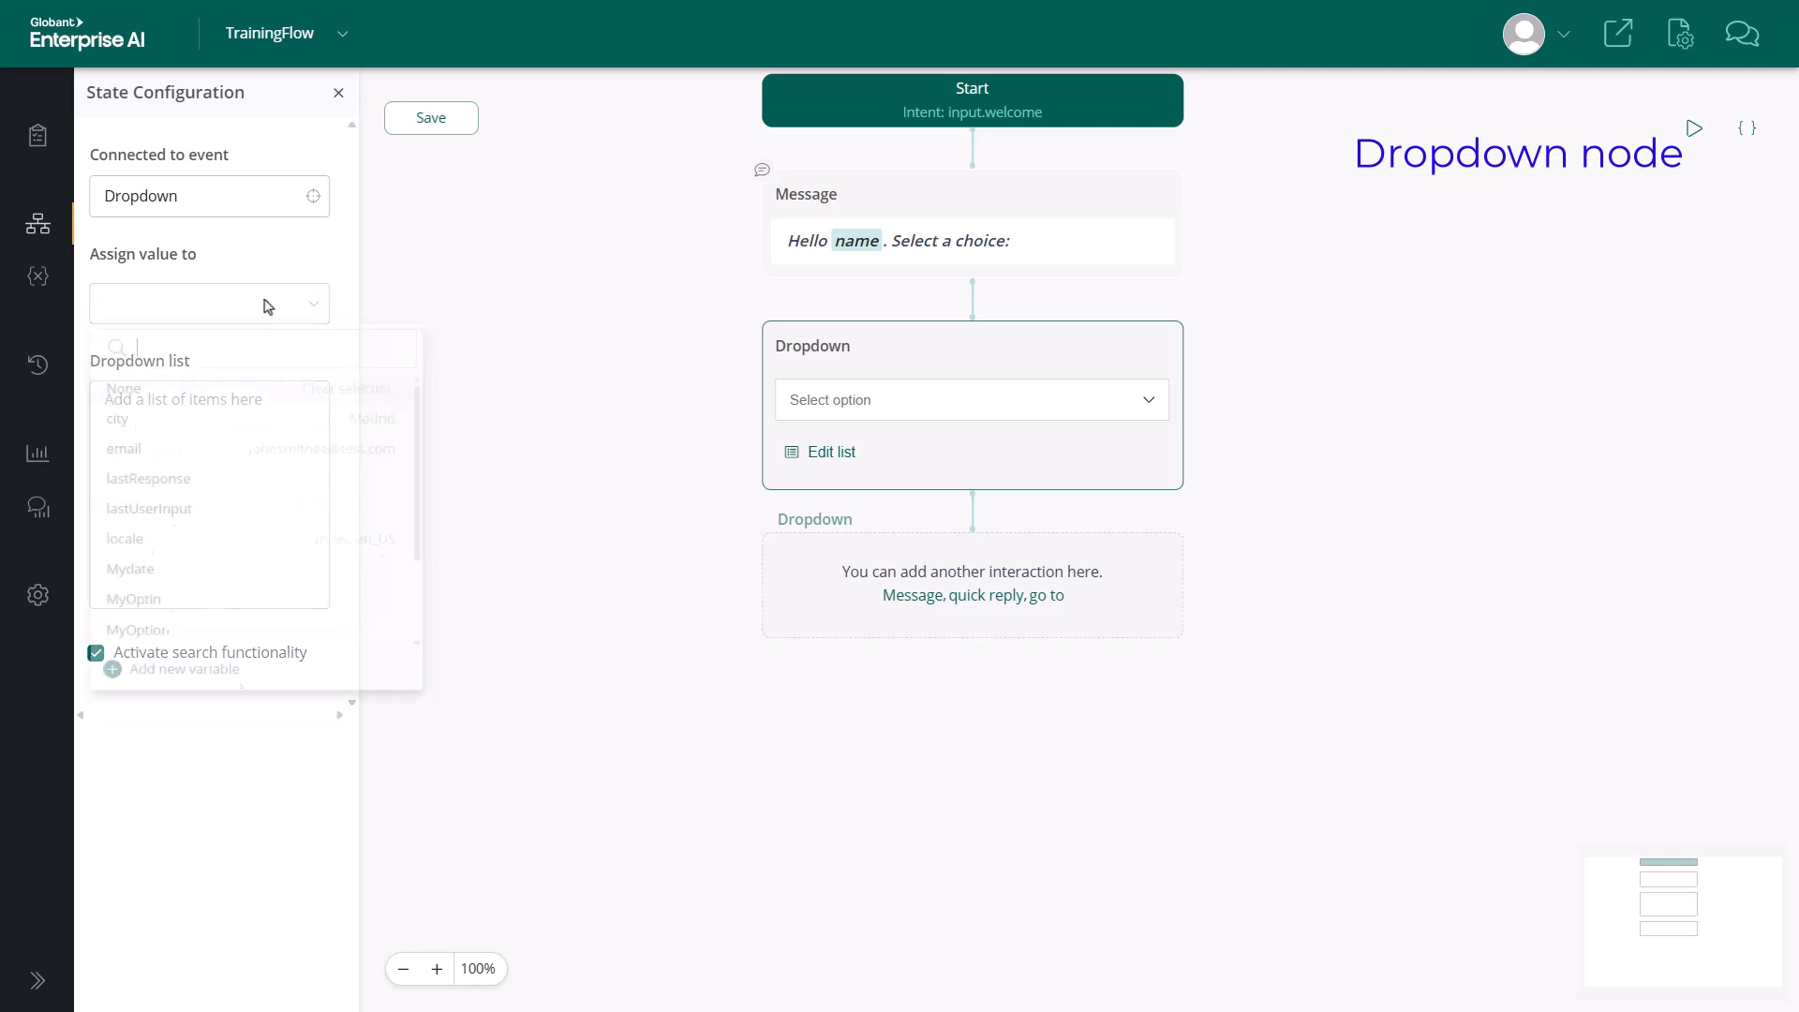
left_click(196, 721)
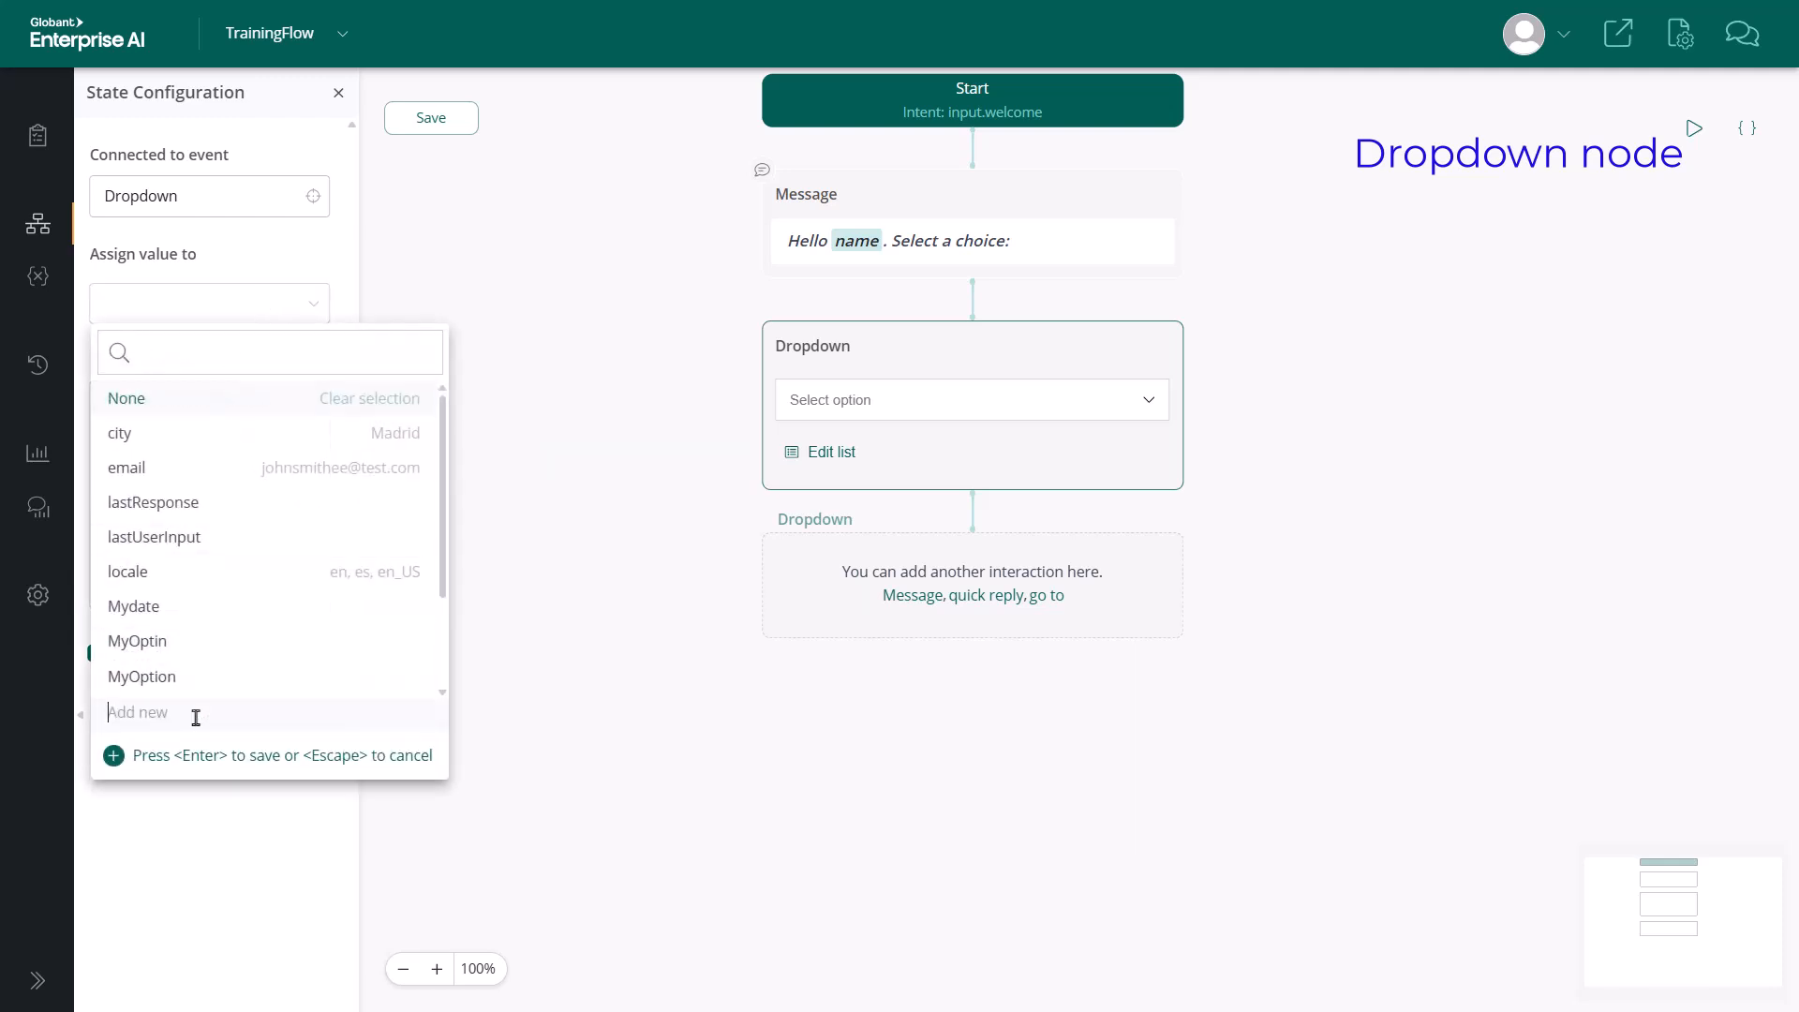
type("NewOption")
key("Return")
Step: Fill the Dropdown node's item list with "GeneXus Next" and "Globant Enterprise AI"
left_click(199, 512)
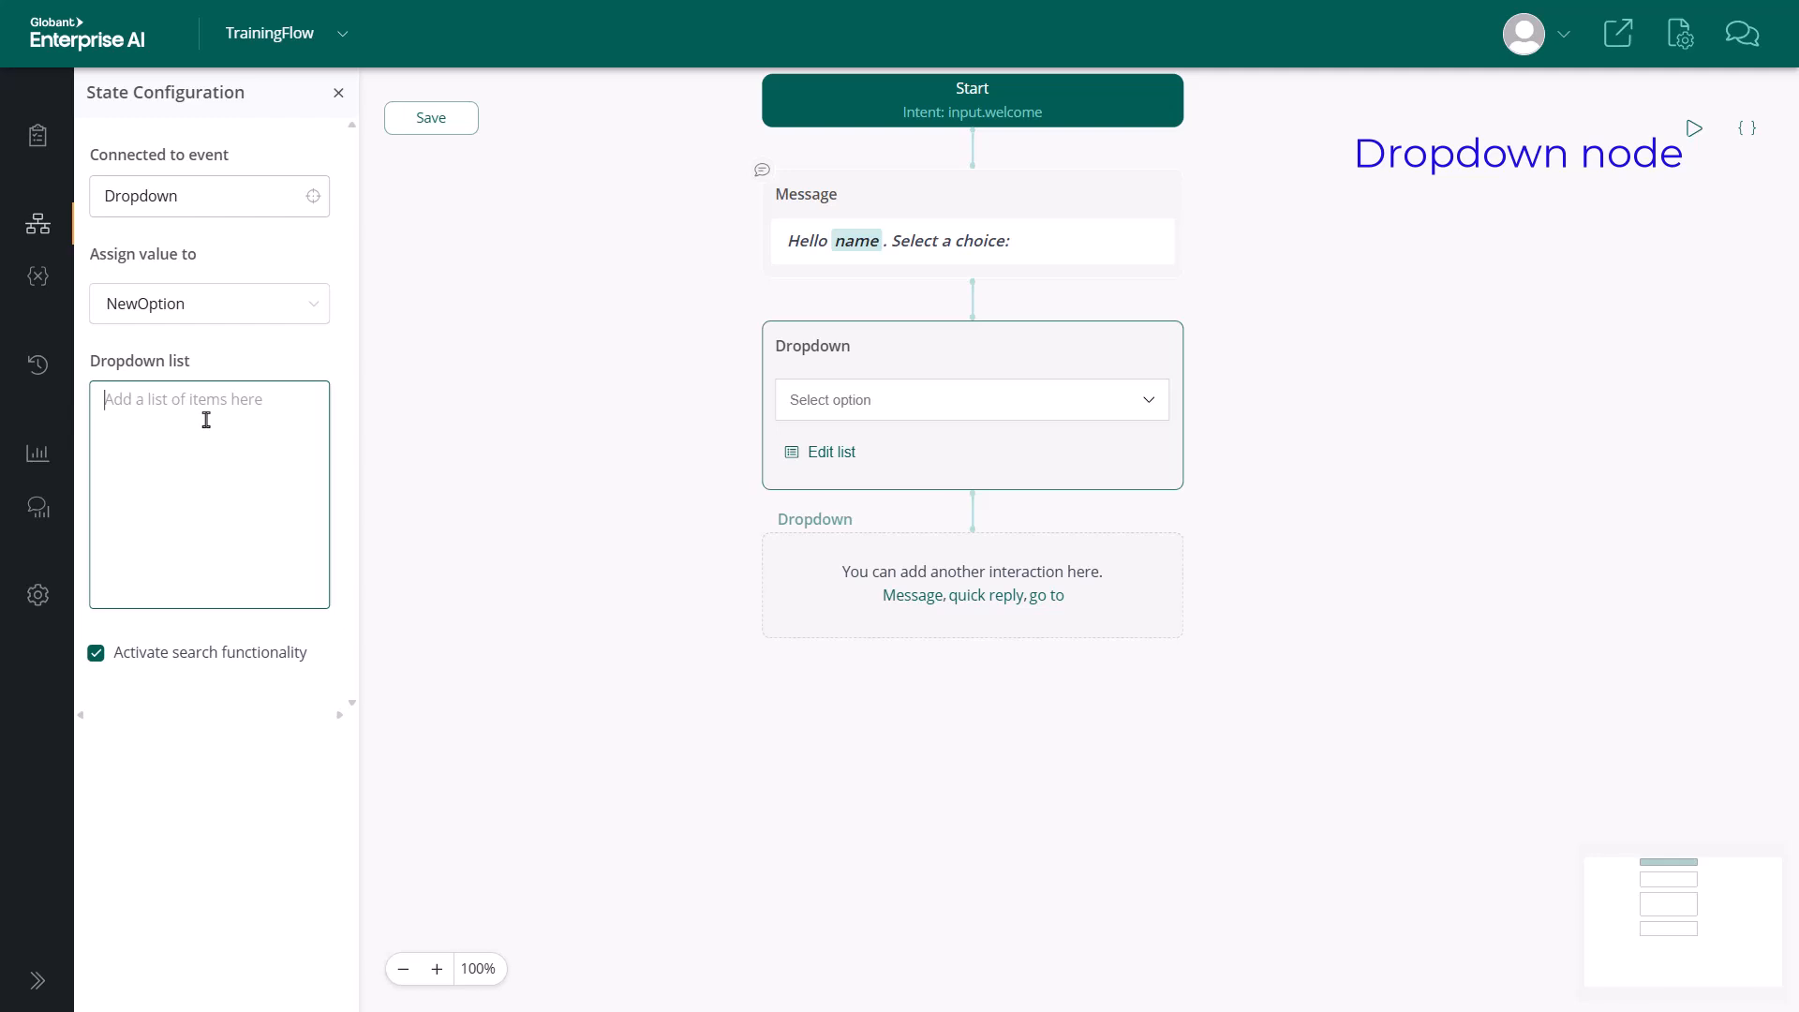
type("GeneXus Next")
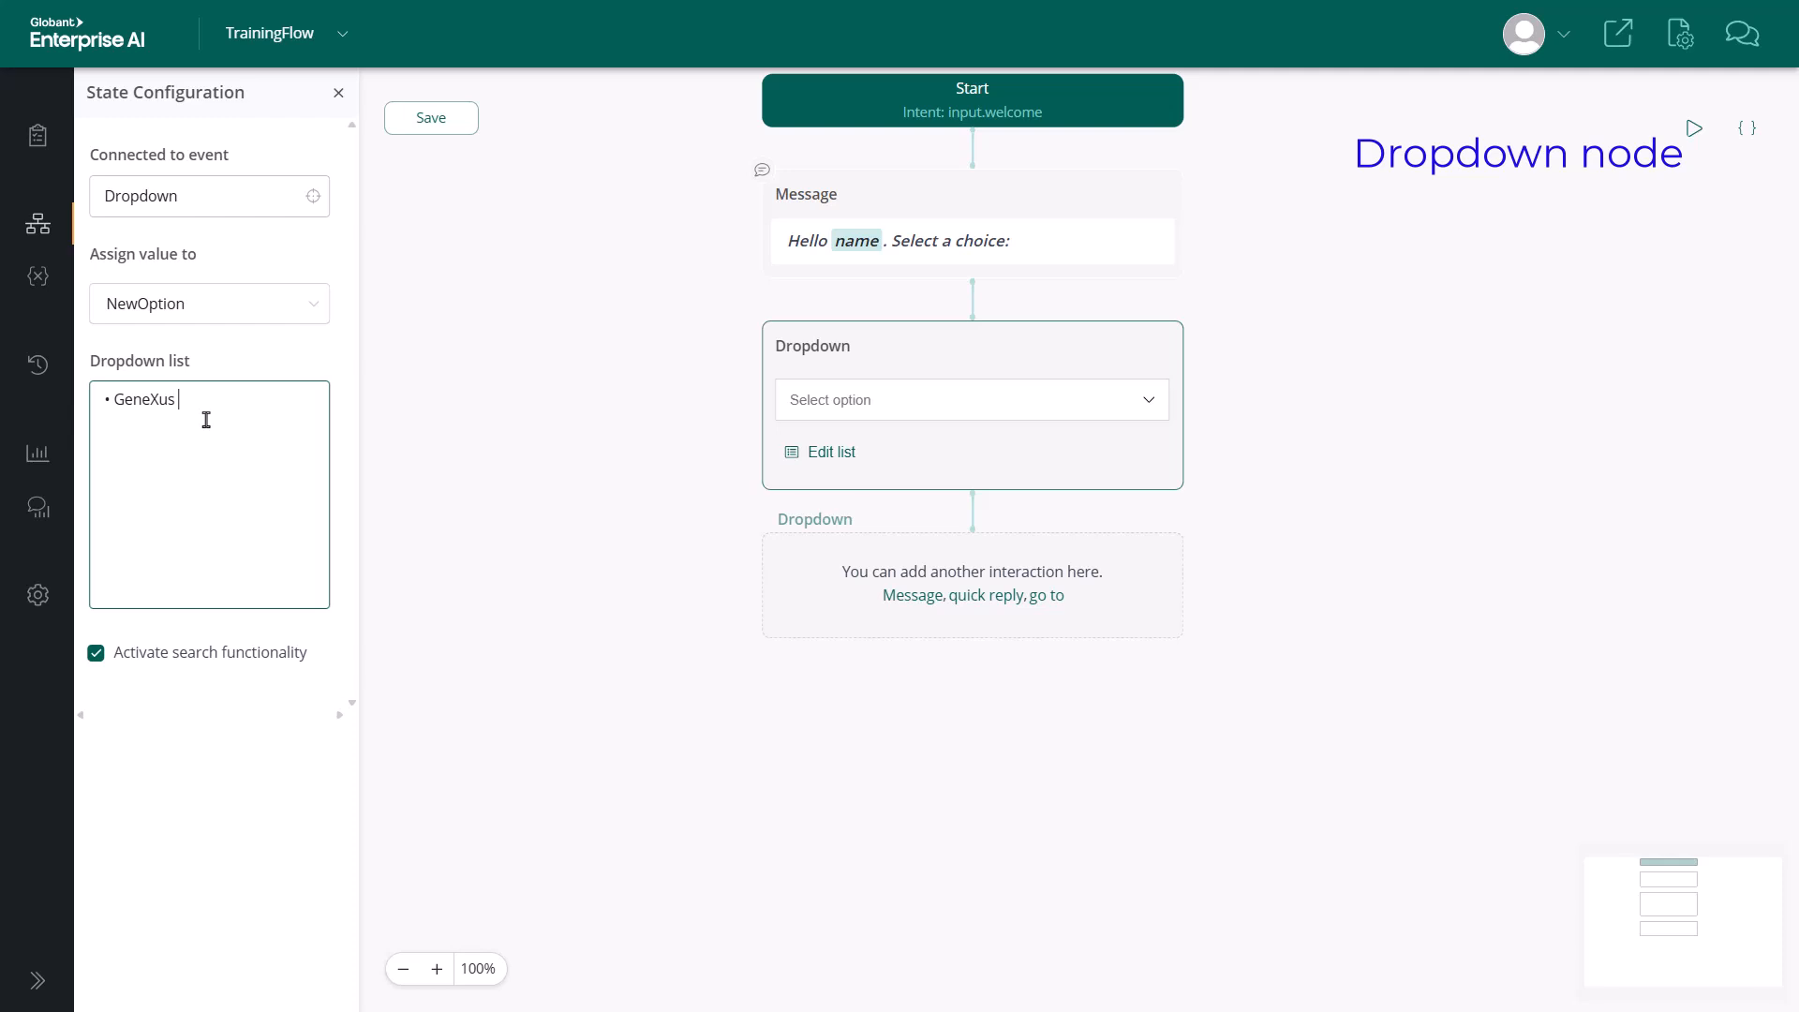
key("Return")
type("Globant Enterprise AI")
Step: Connect the GeneXus Next option of the dropdown to the existing Dropdown event
left_click(864, 403)
left_click(912, 451)
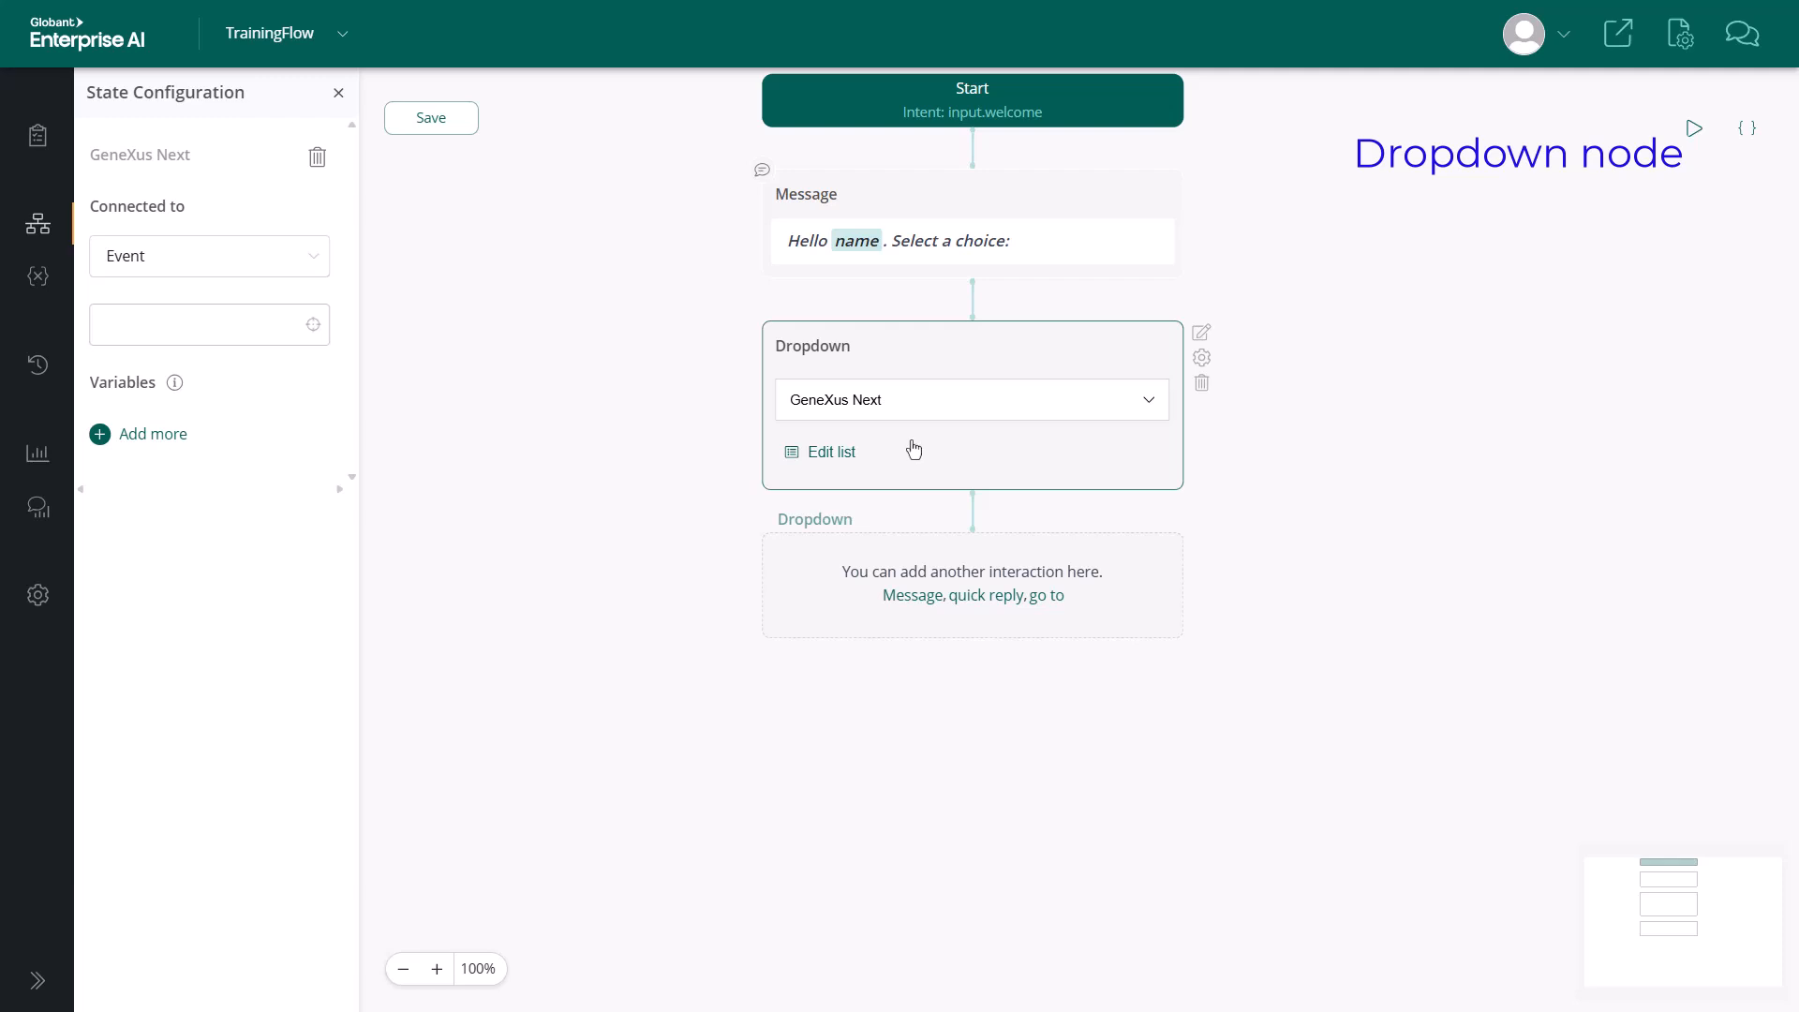
left_click(311, 325)
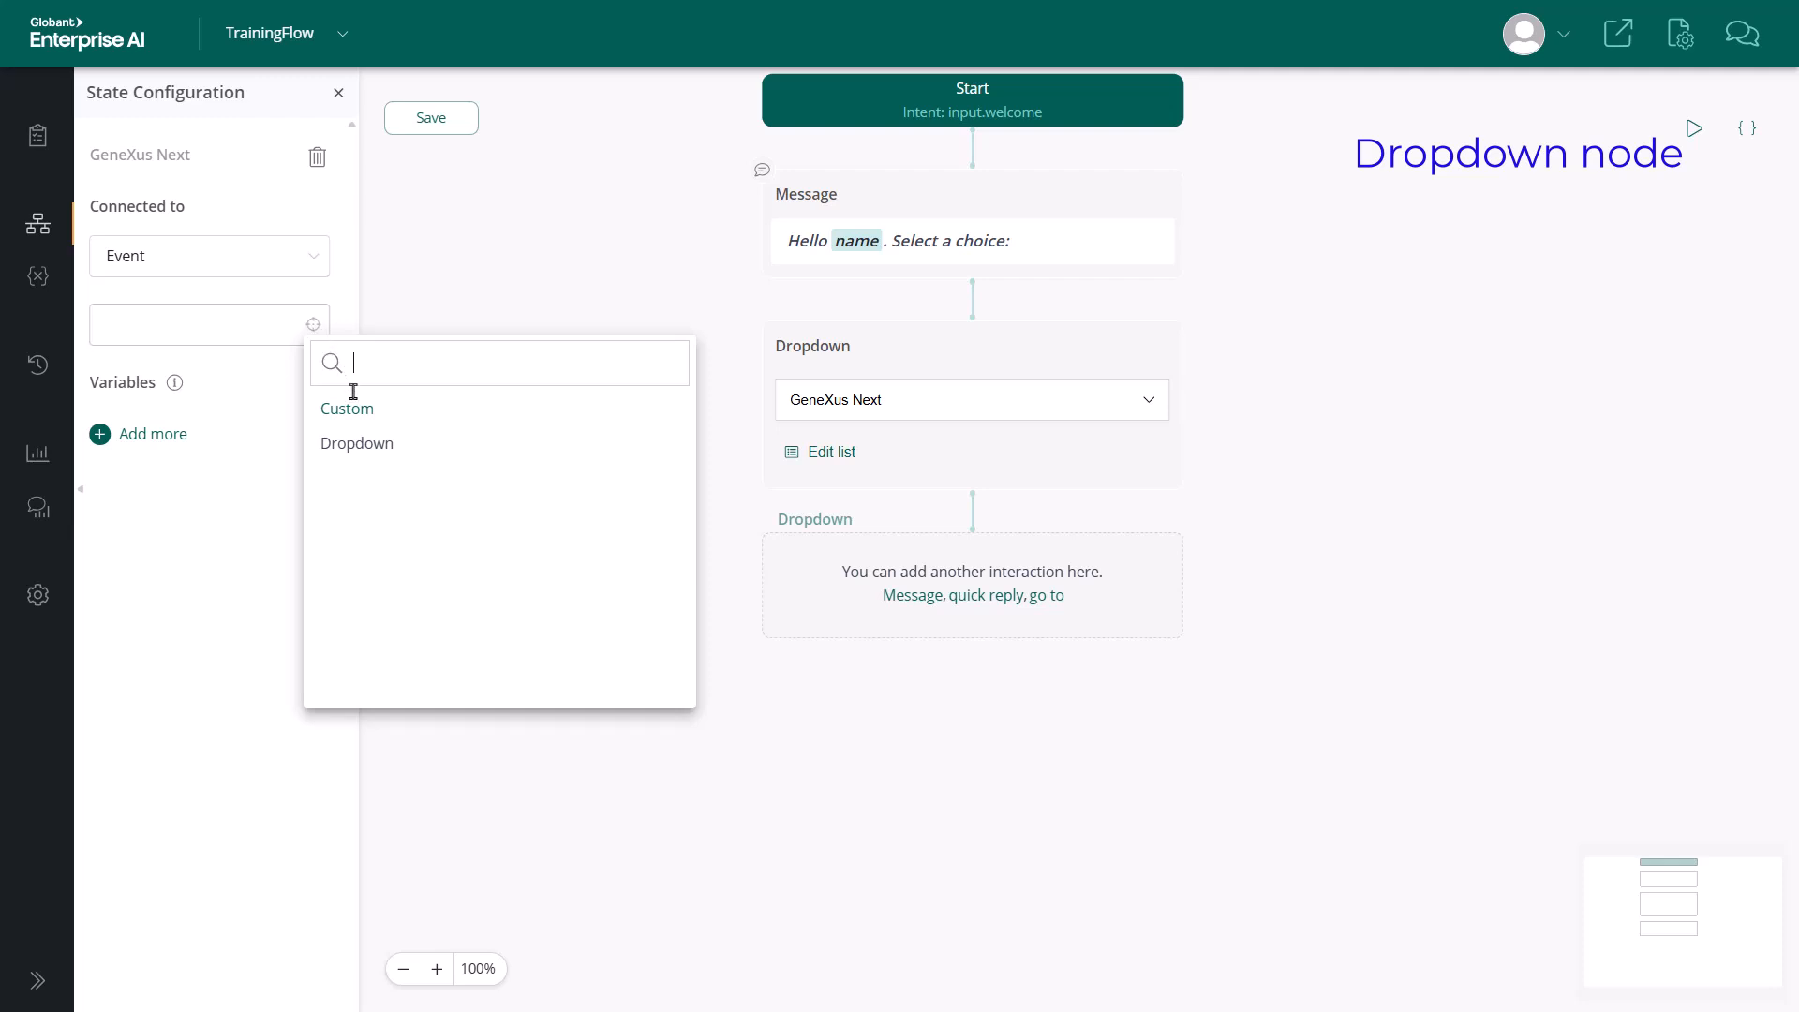
left_click(377, 445)
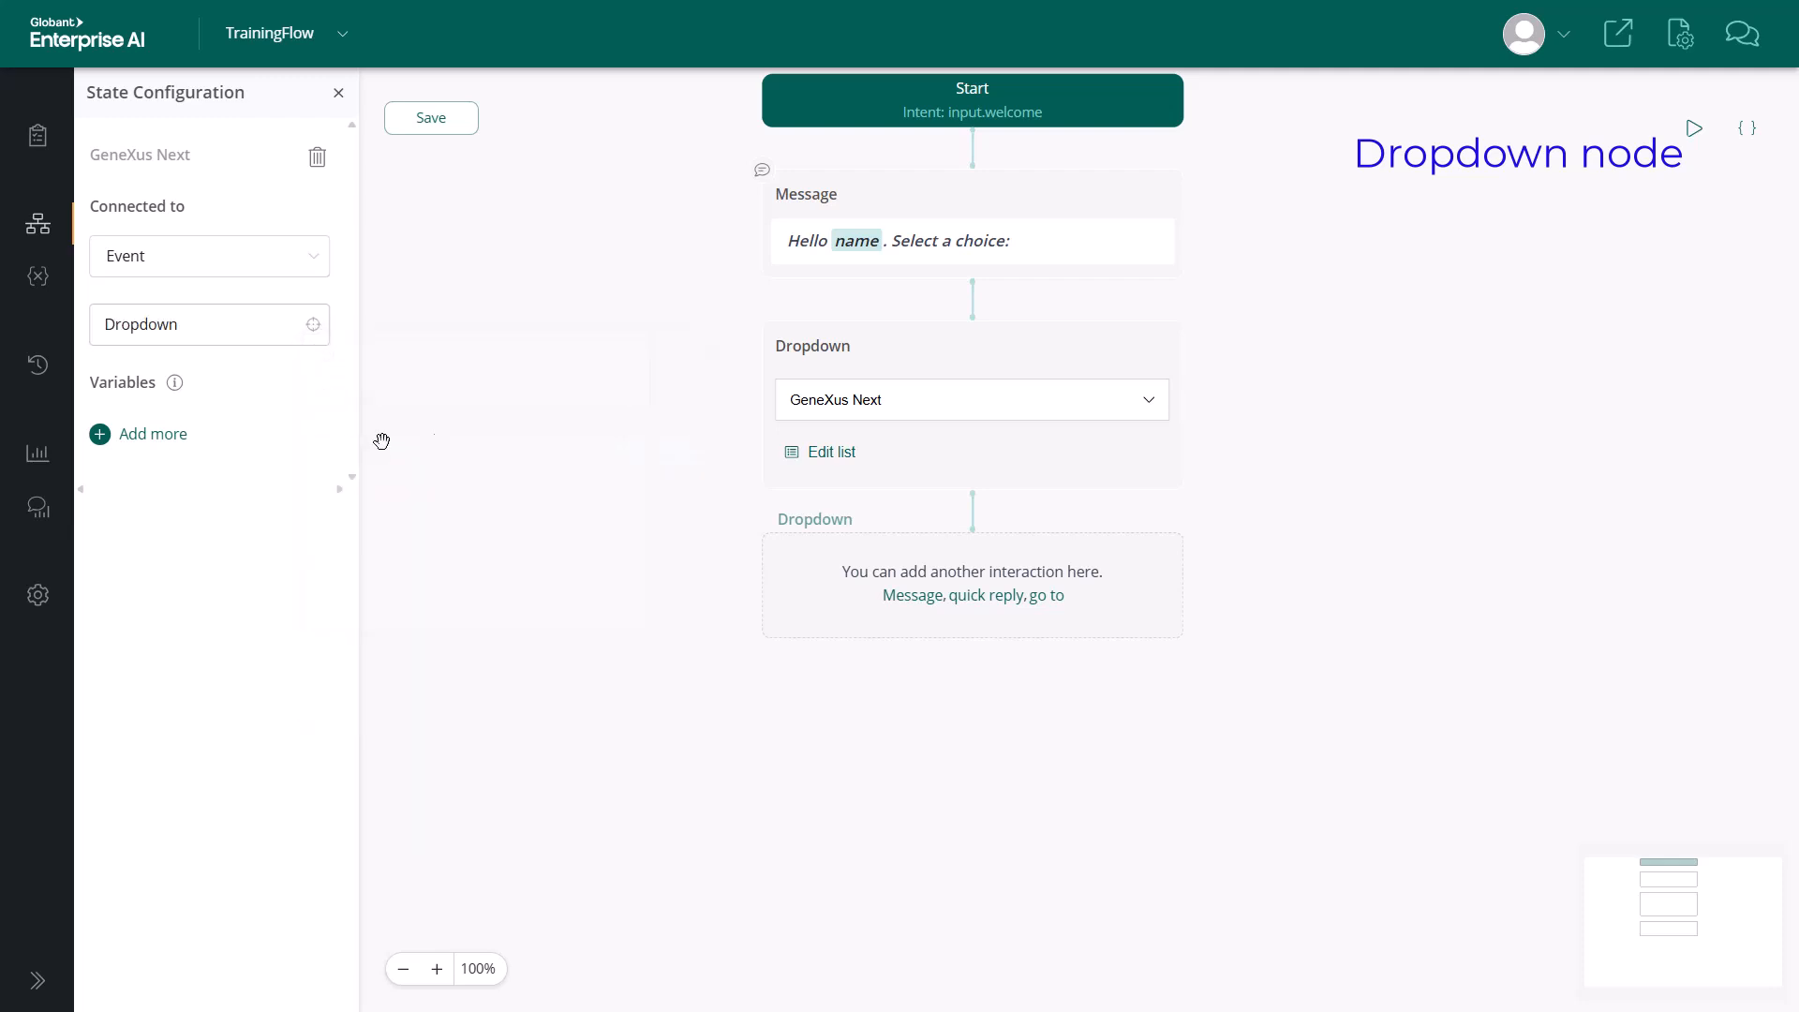
Step: Connect the Globant Enterprise AI option of the dropdown to a new event named GEAI
left_click(815, 401)
left_click(897, 484)
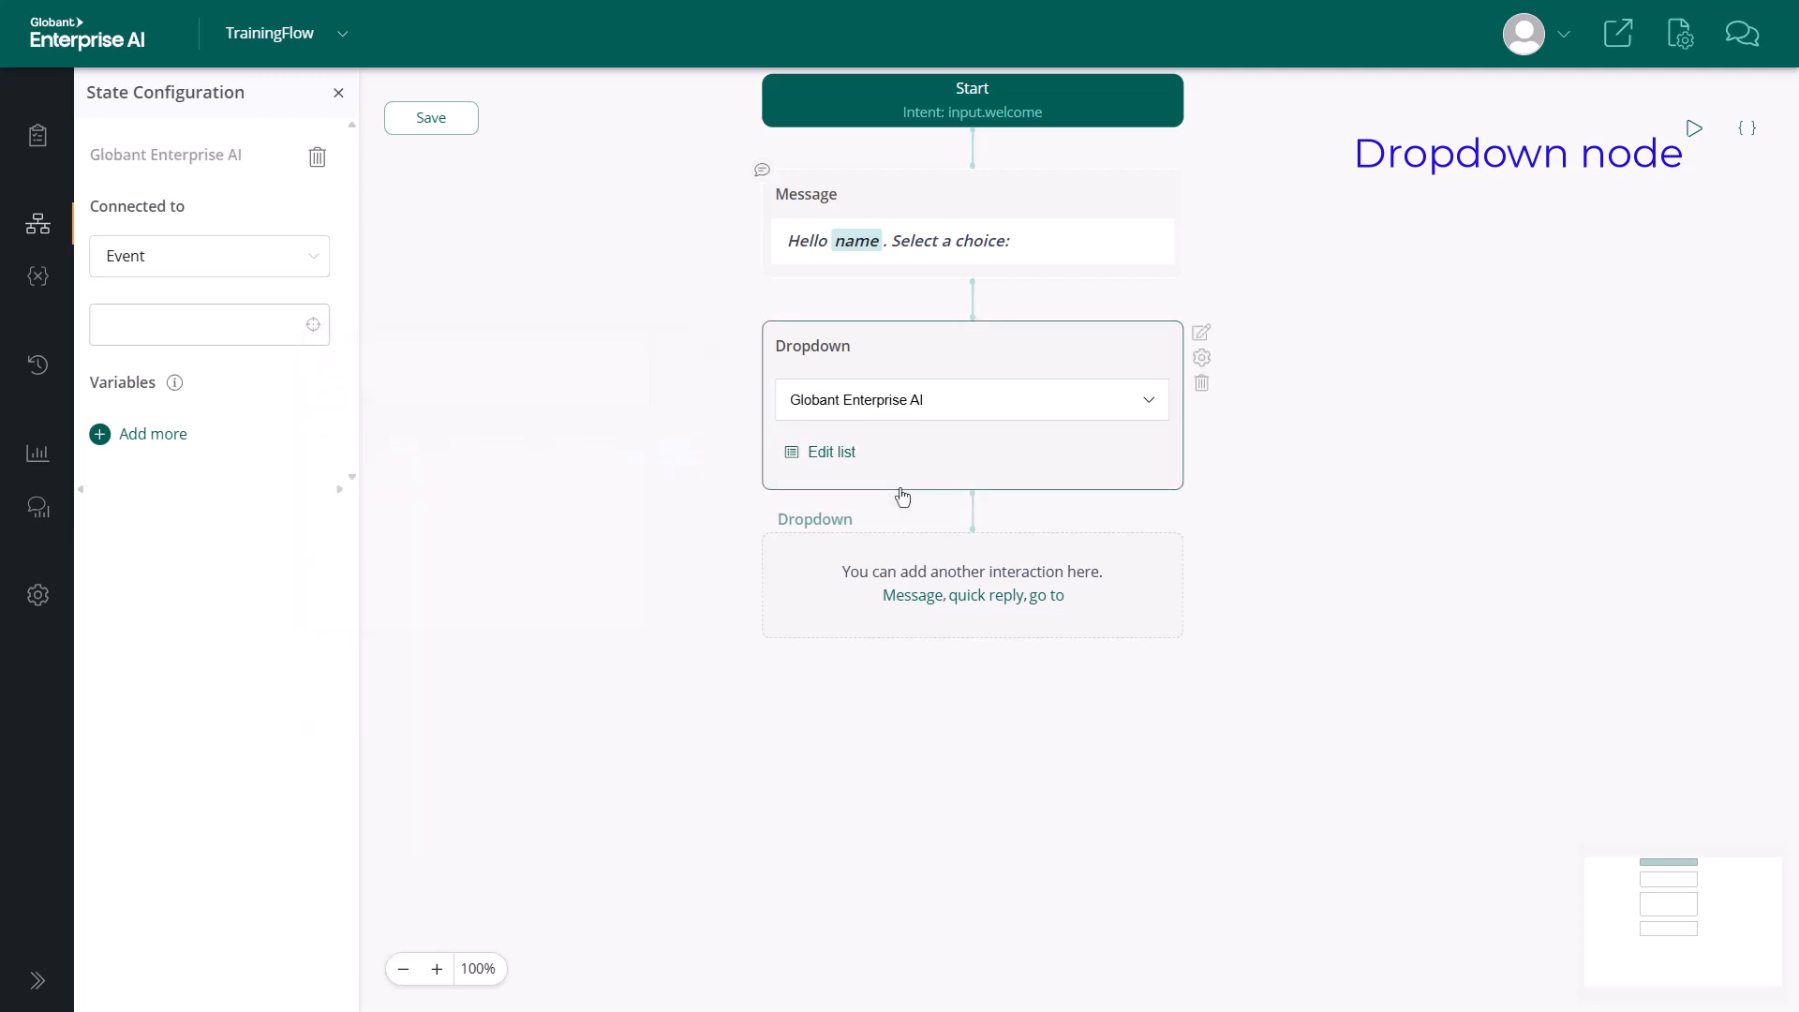
left_click(278, 339)
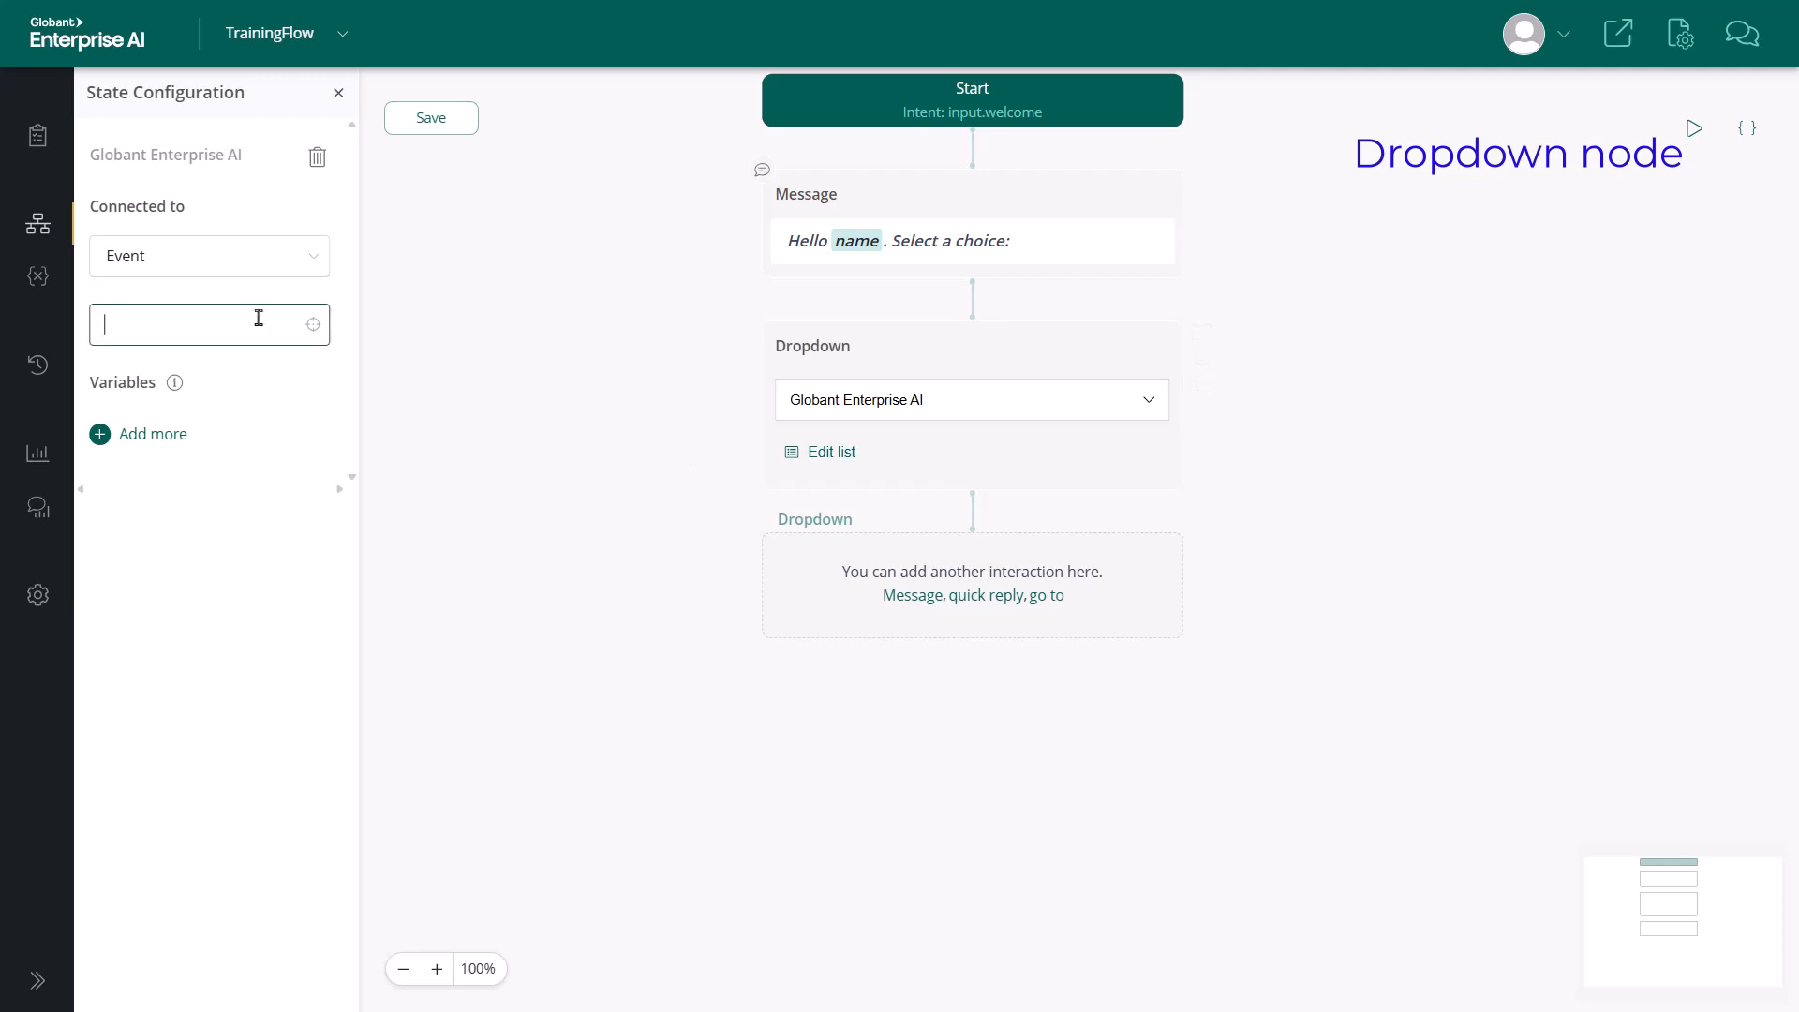
type("GEAI")
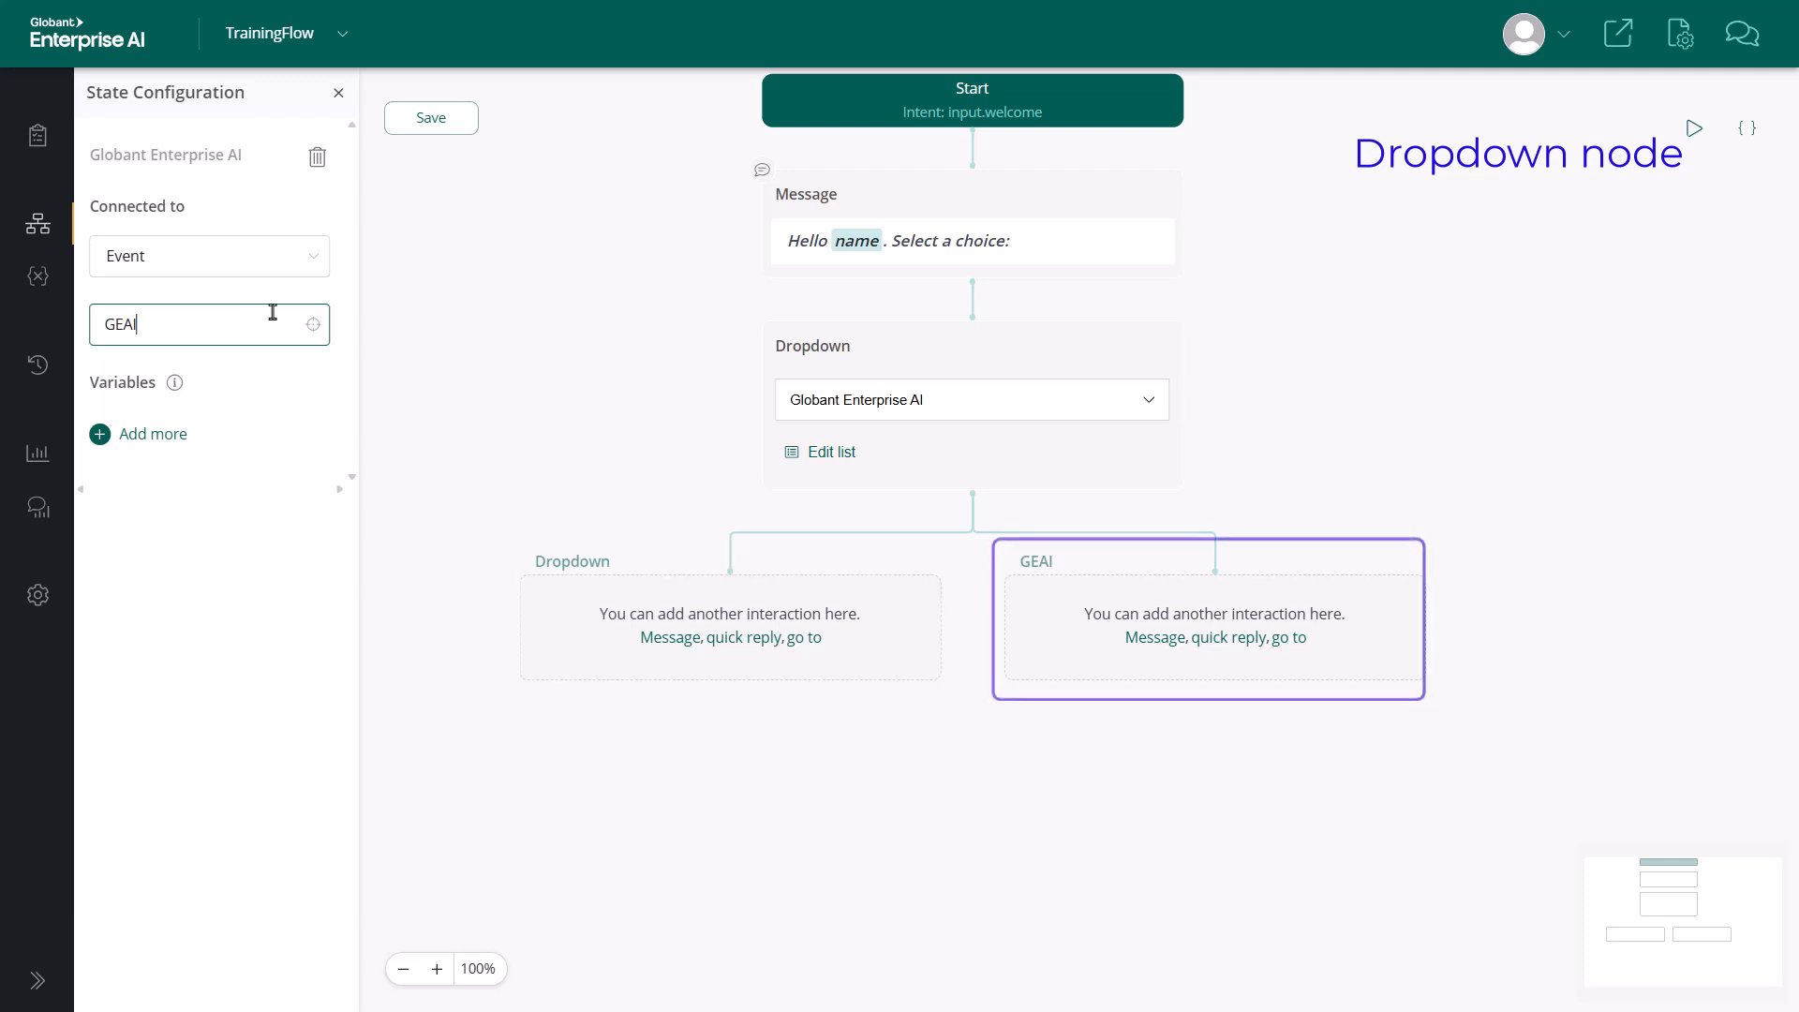
left_click(480, 415)
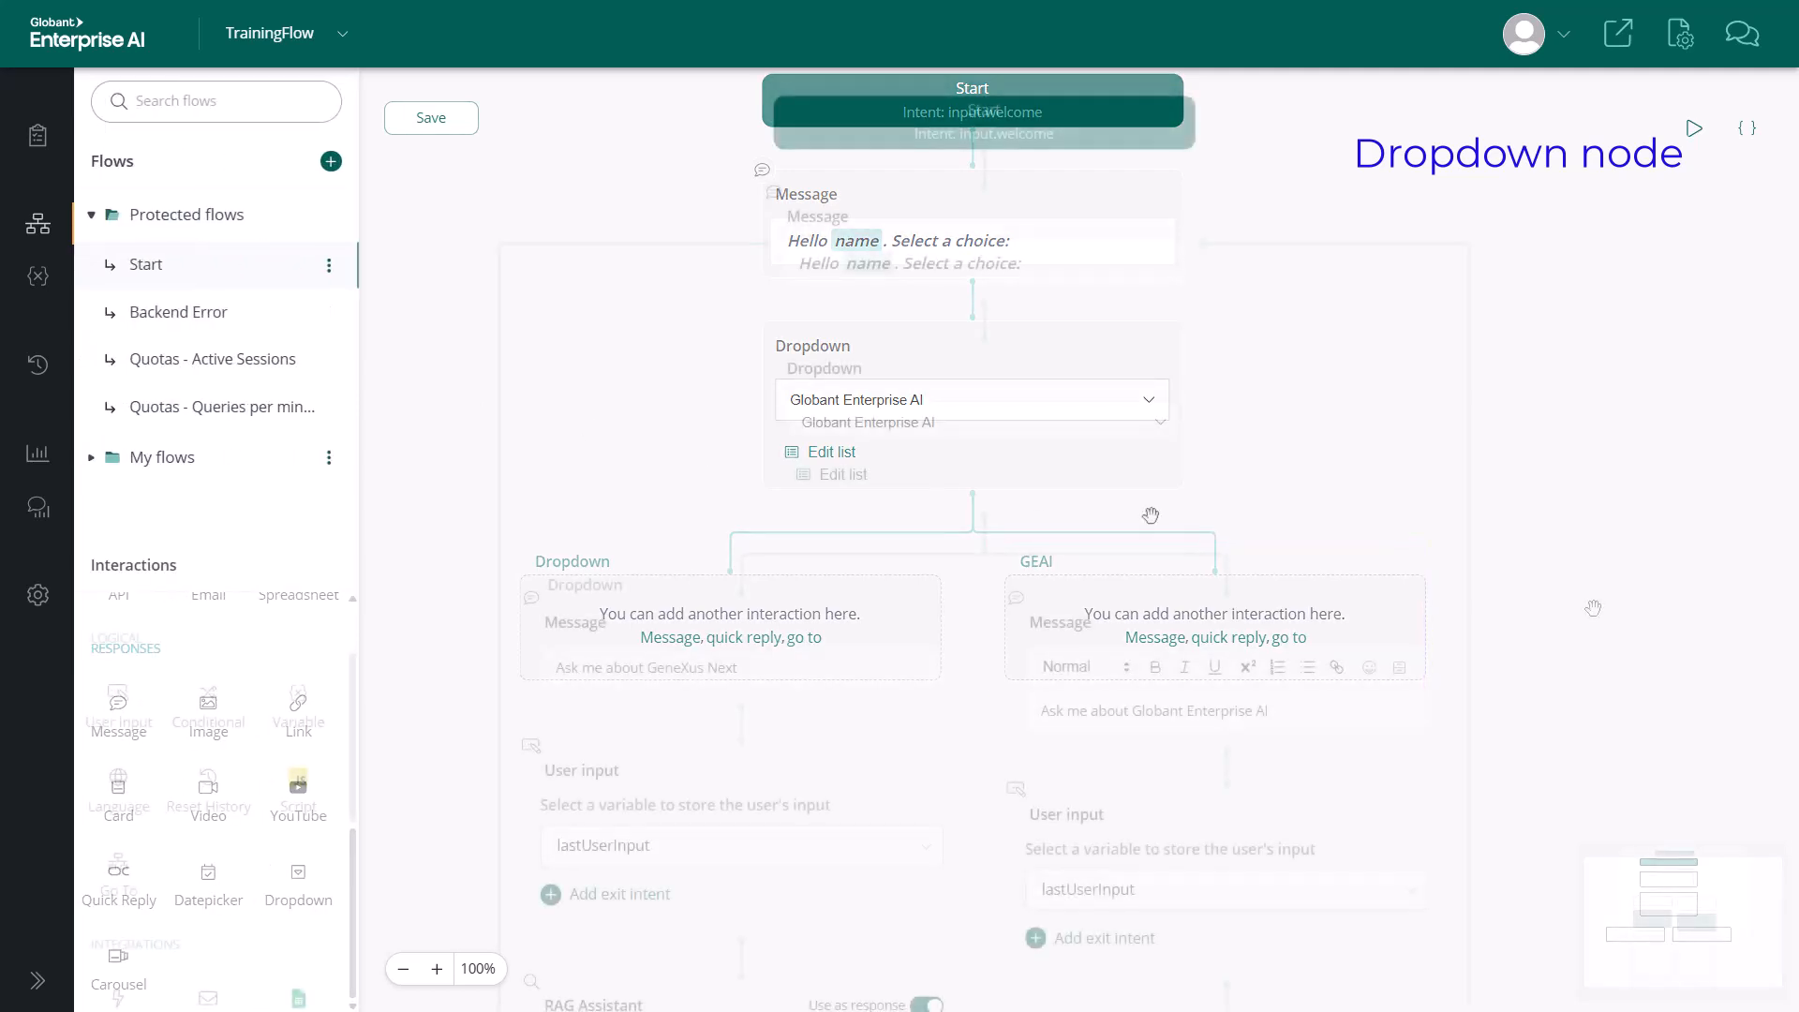
Step: Run the completed flow in the testing assistant, choose GeneXus Next from the dropdown and ask "what is GeneXus?"
left_click_drag(1590, 603, 1582, 183)
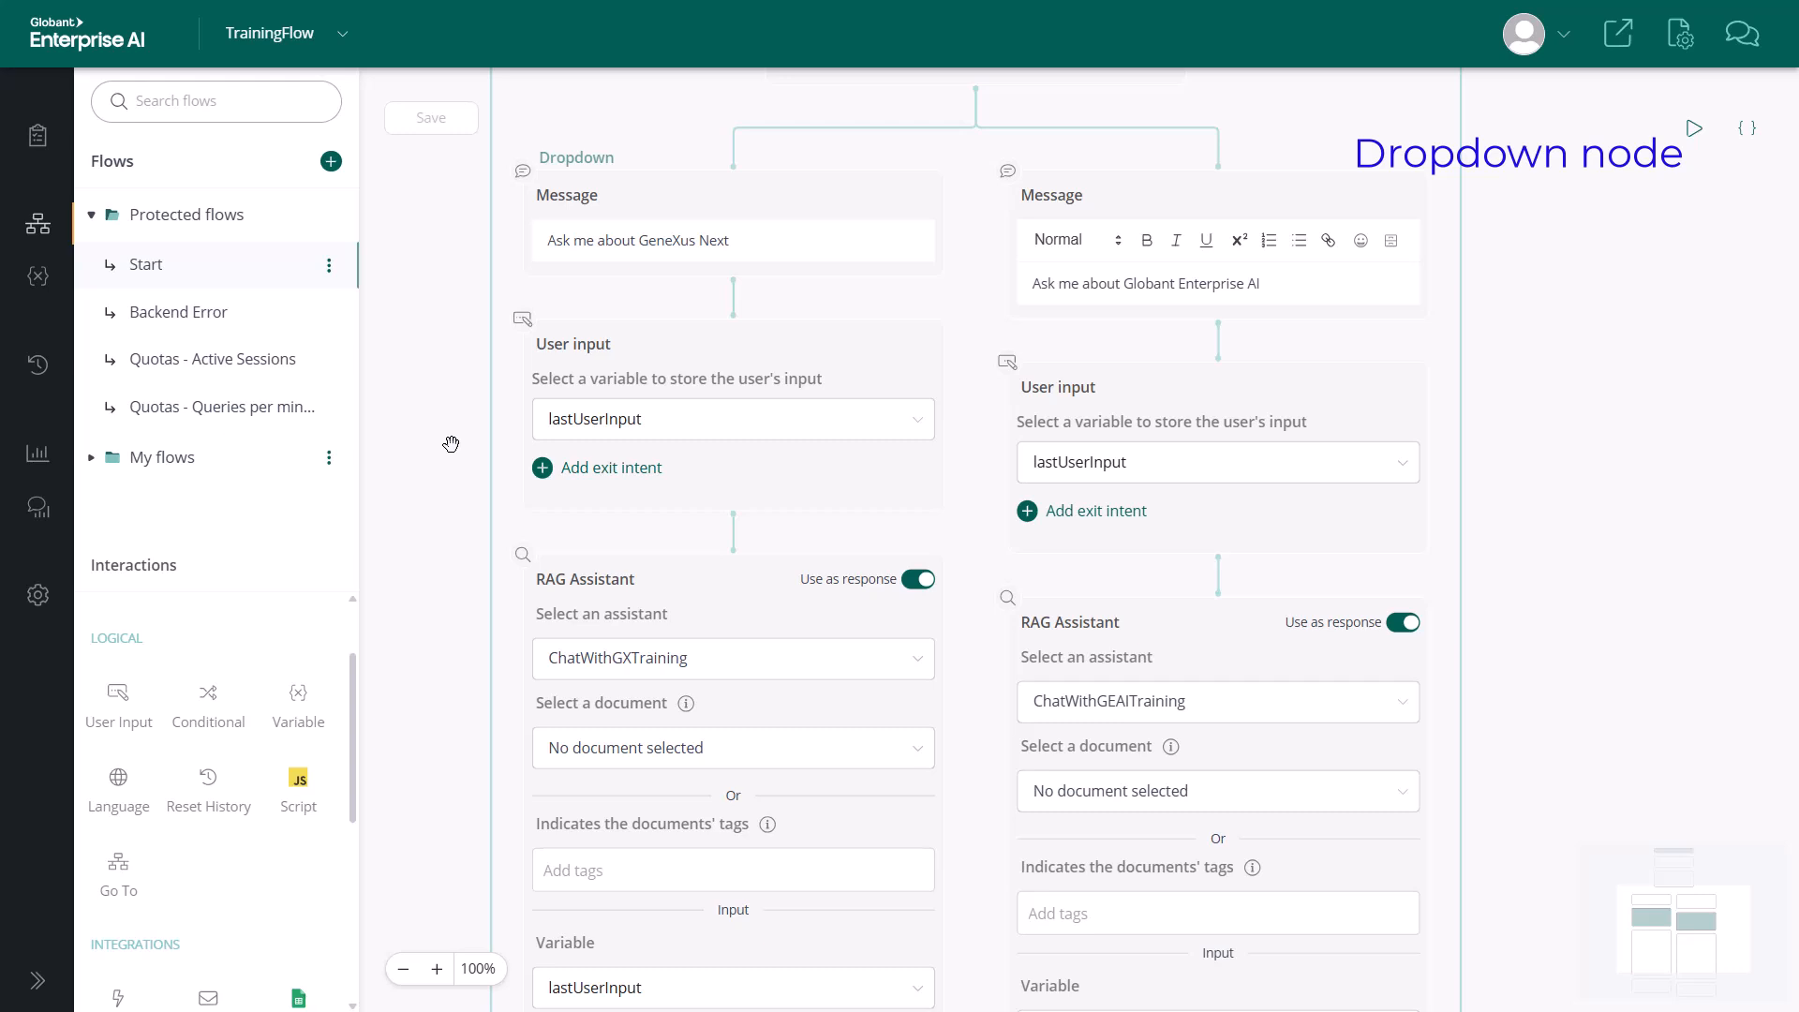
left_click(1694, 129)
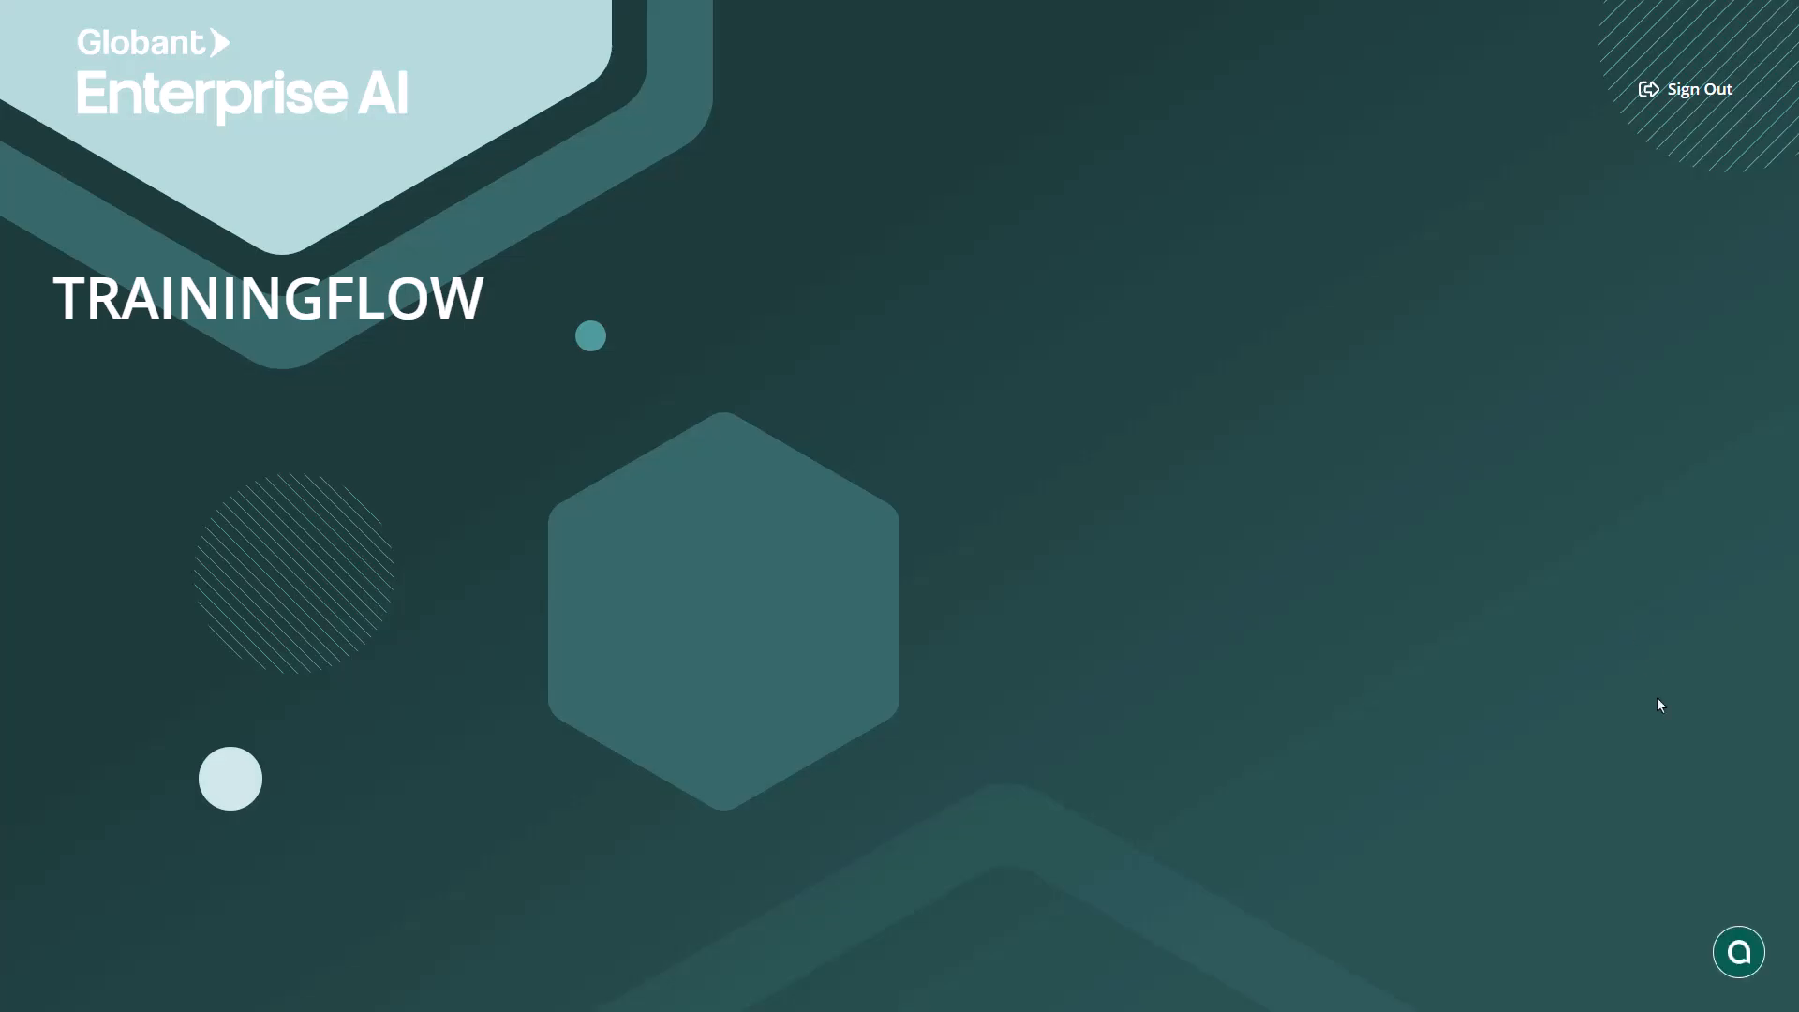
left_click(1737, 955)
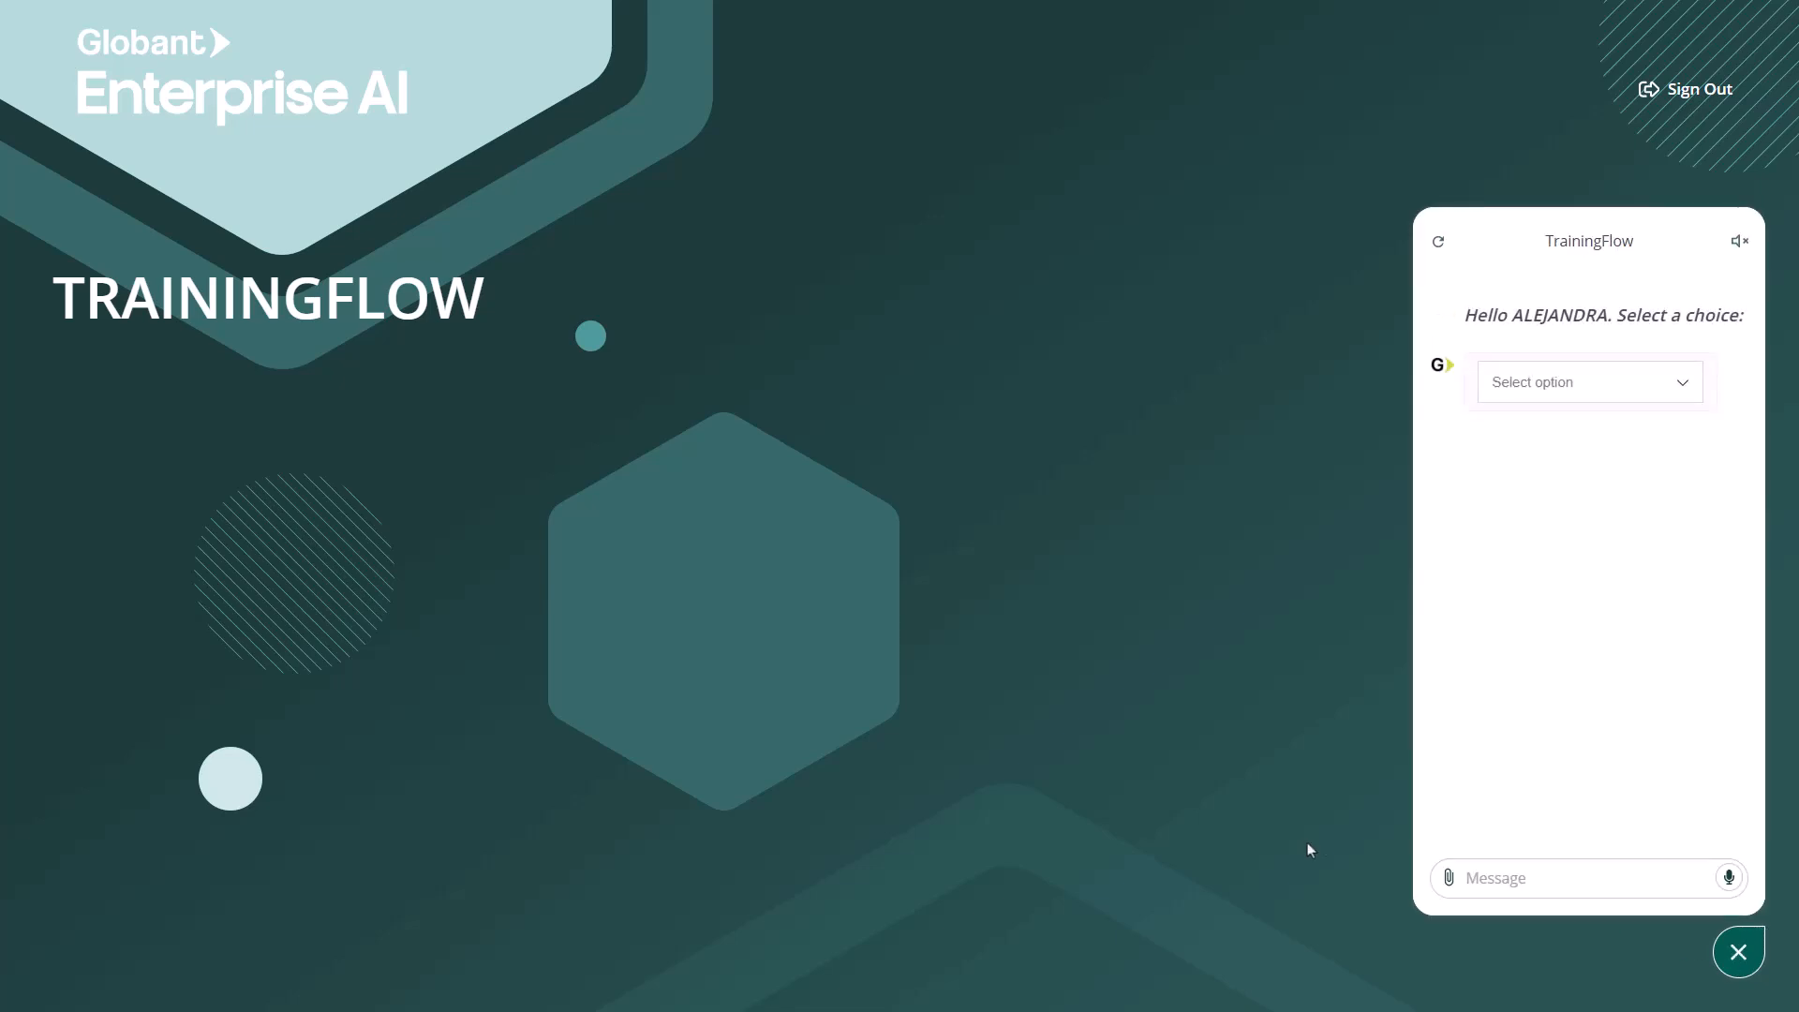
left_click(1674, 387)
left_click(1592, 437)
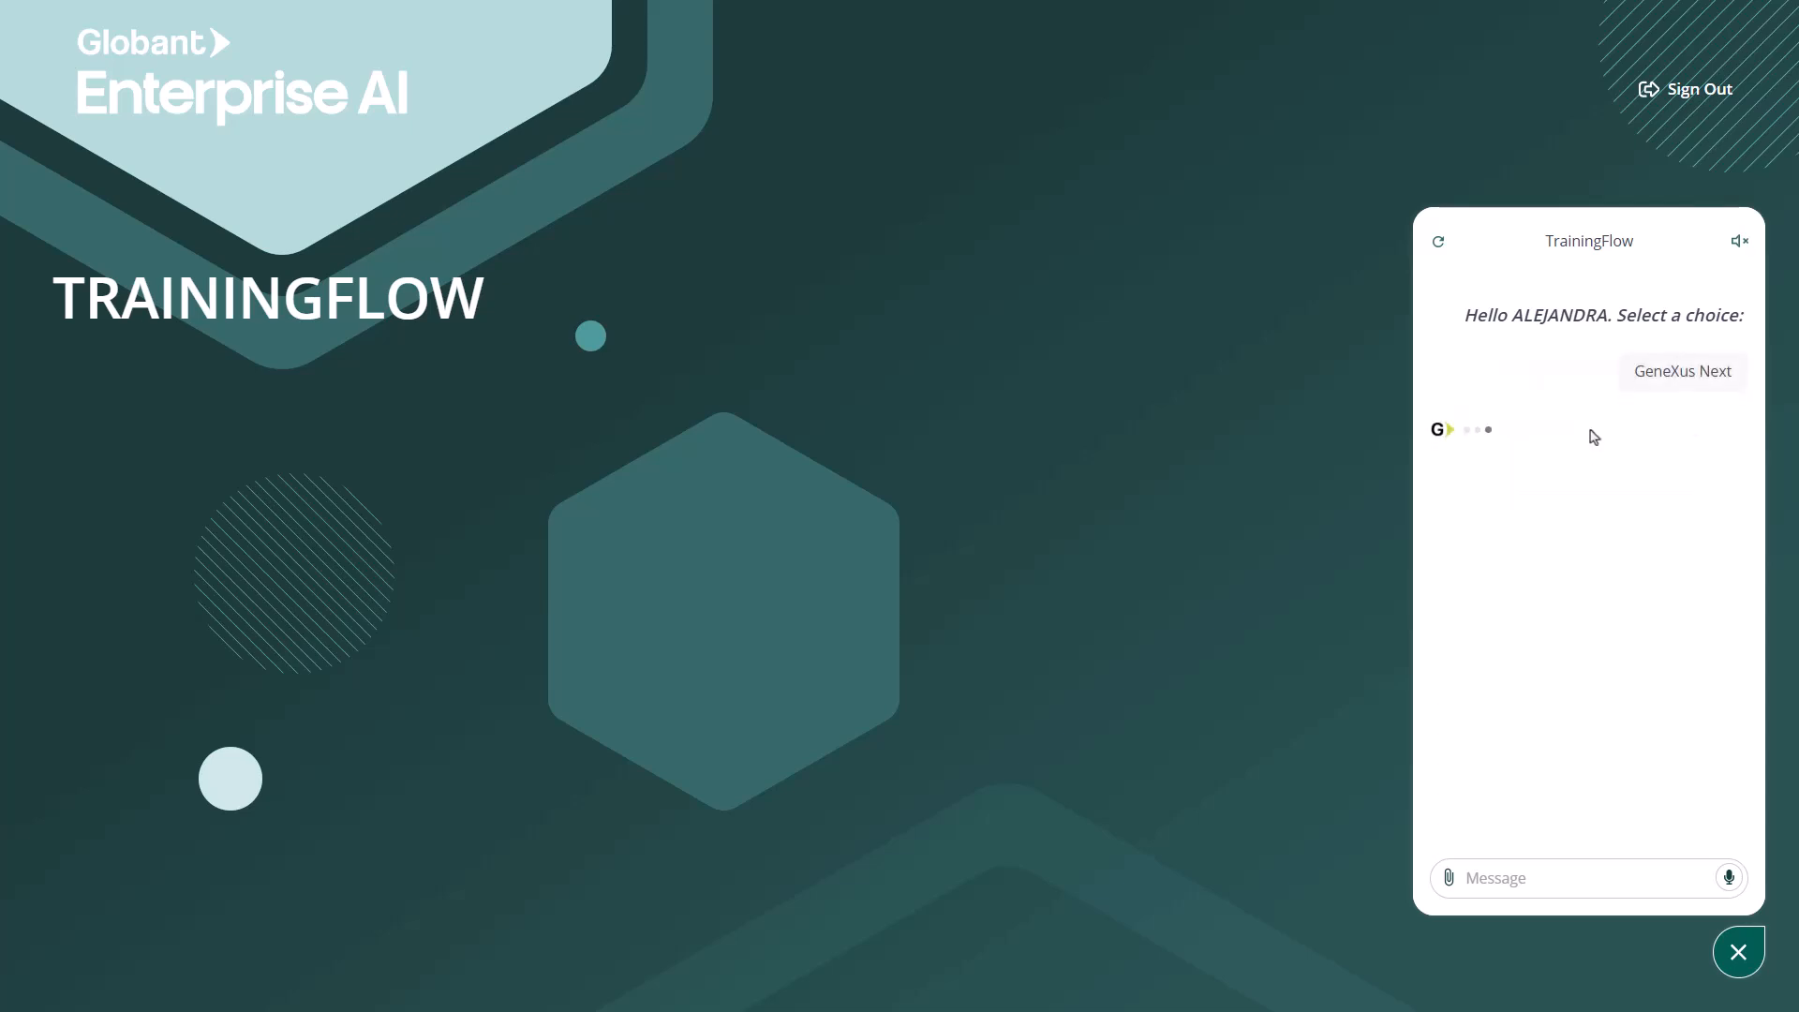
left_click(1535, 881)
type("what is GeneXus?")
key("Return")
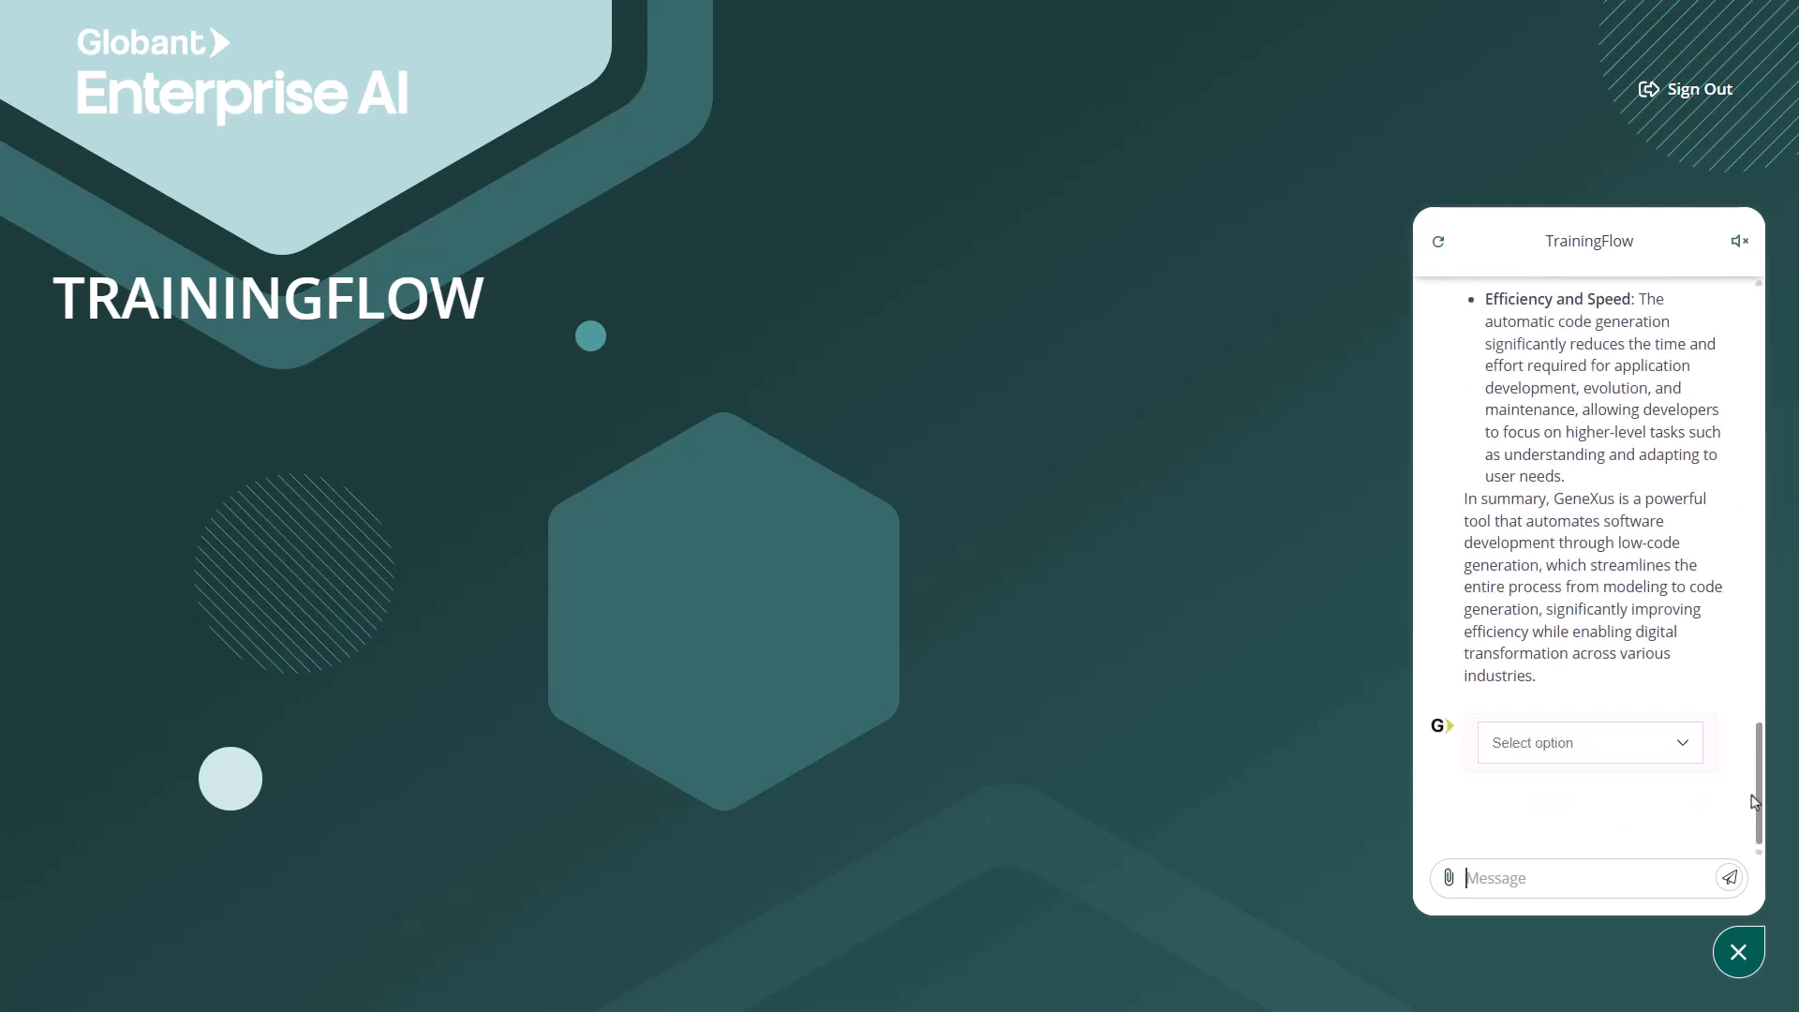
Step: Choose Globant Enterprise AI from the chat's dropdown and ask what a RAG assistant is
left_click(1590, 740)
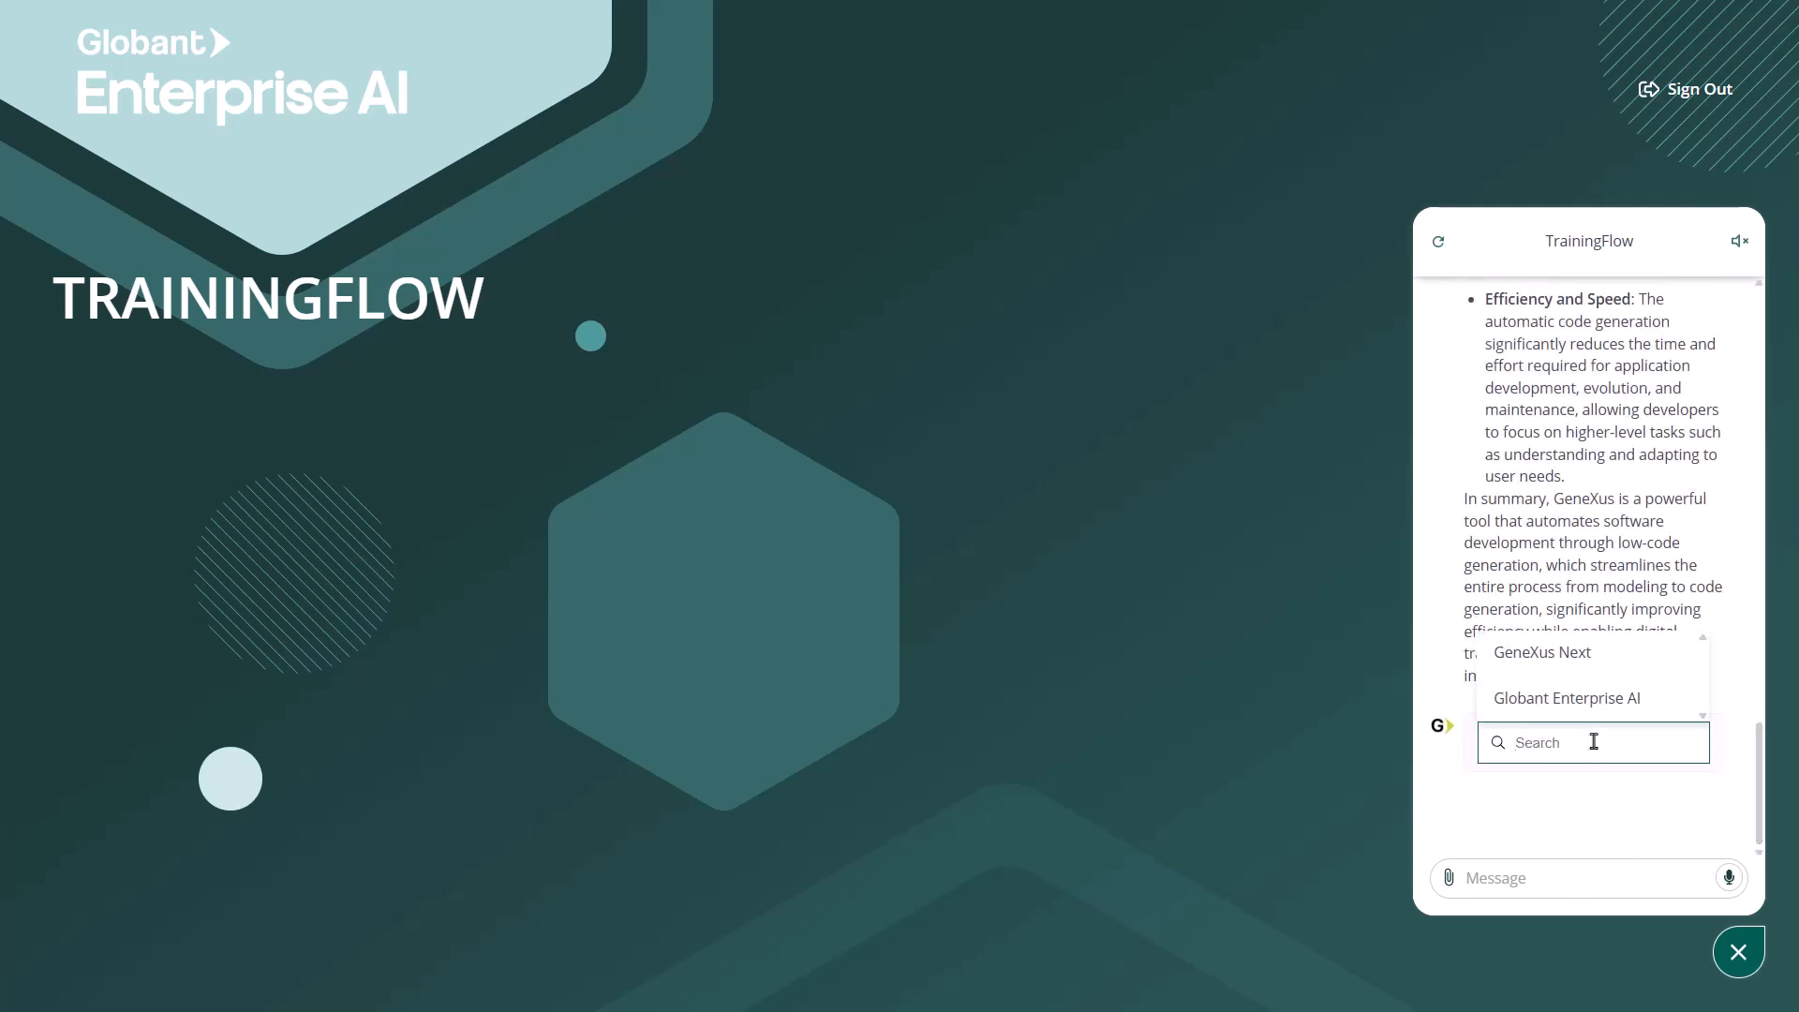
left_click(1601, 714)
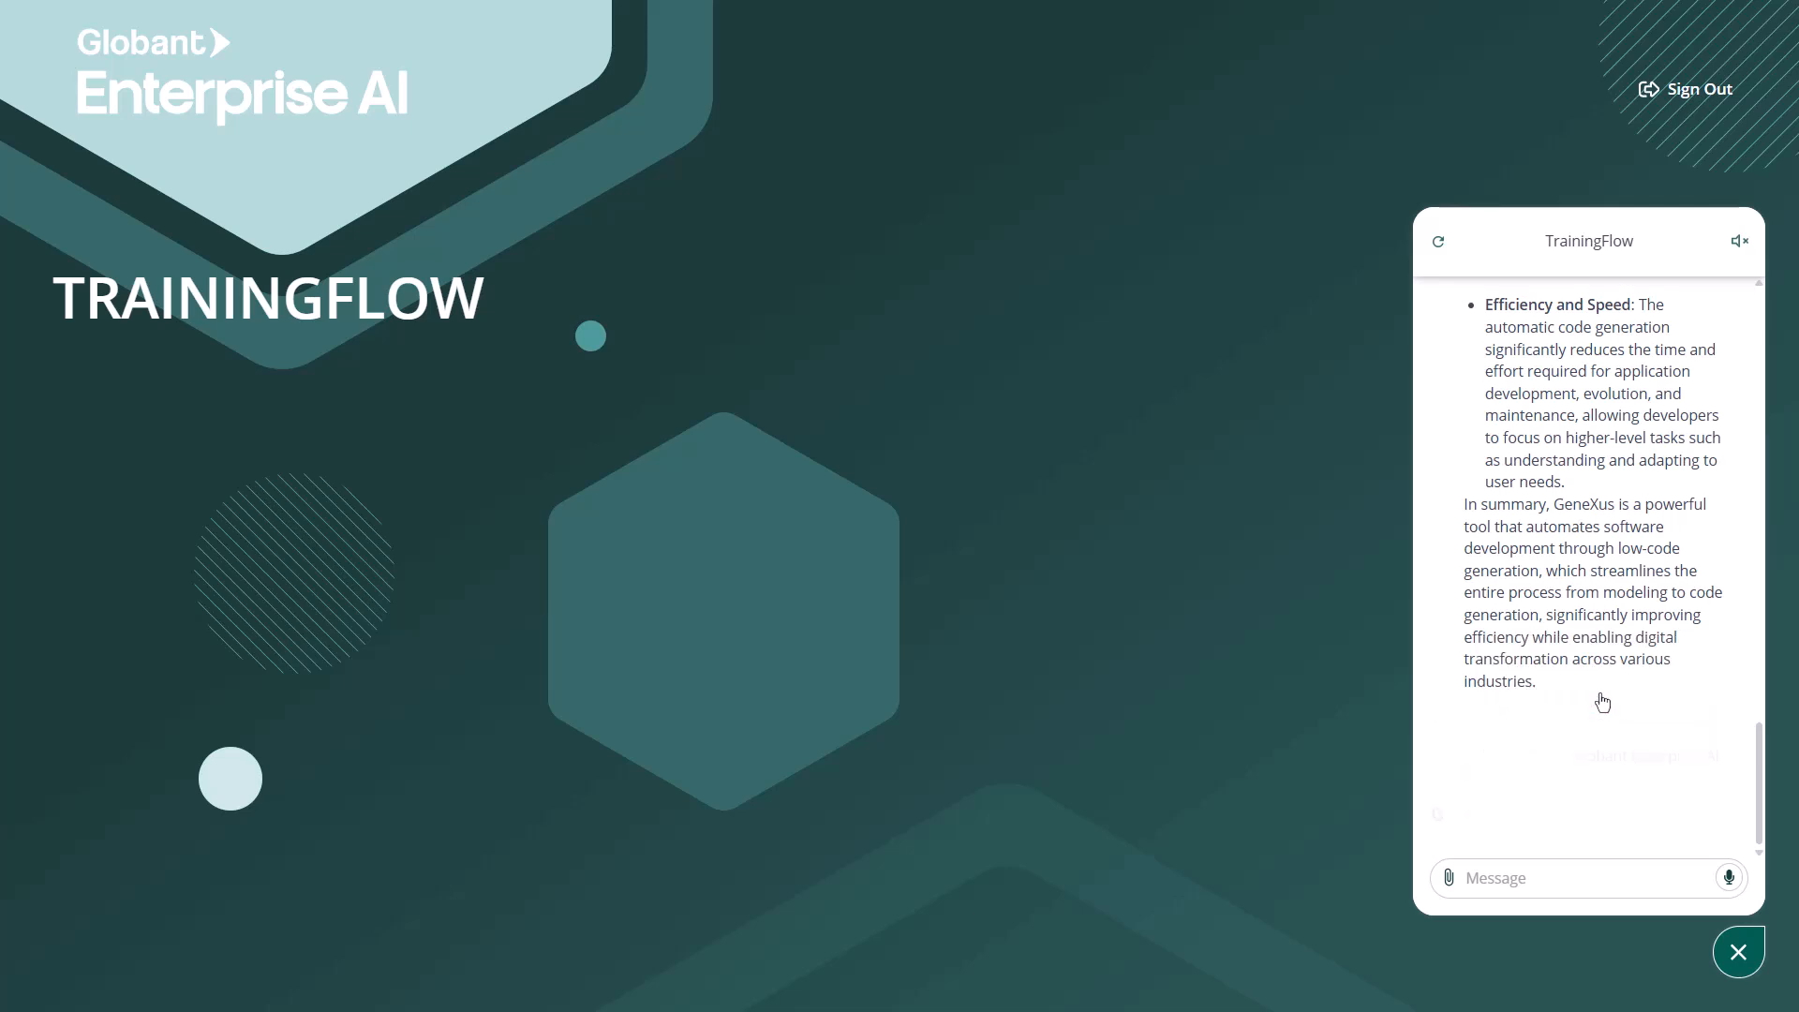
left_click(1598, 883)
type("what is a rag assistan")
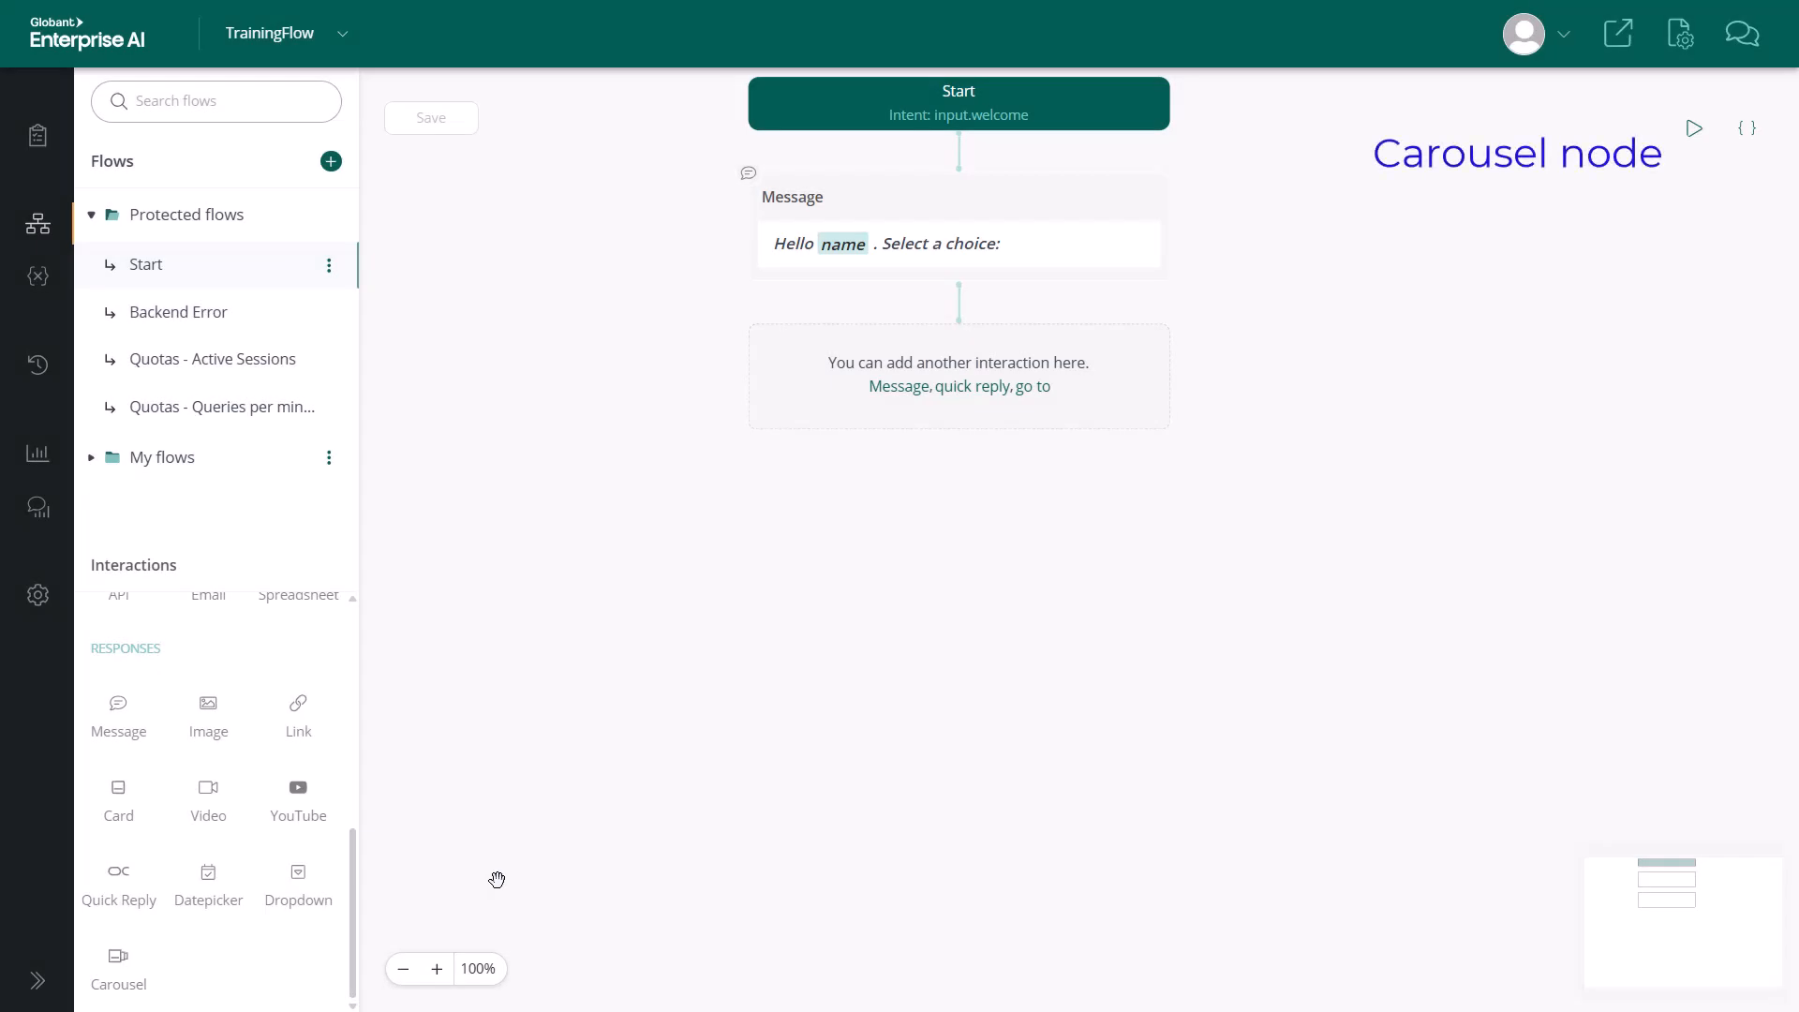
Step: Add a Carousel node after the "Select a choice" message and view the connection types of its card's CTA button
left_click_drag(118, 957, 960, 374)
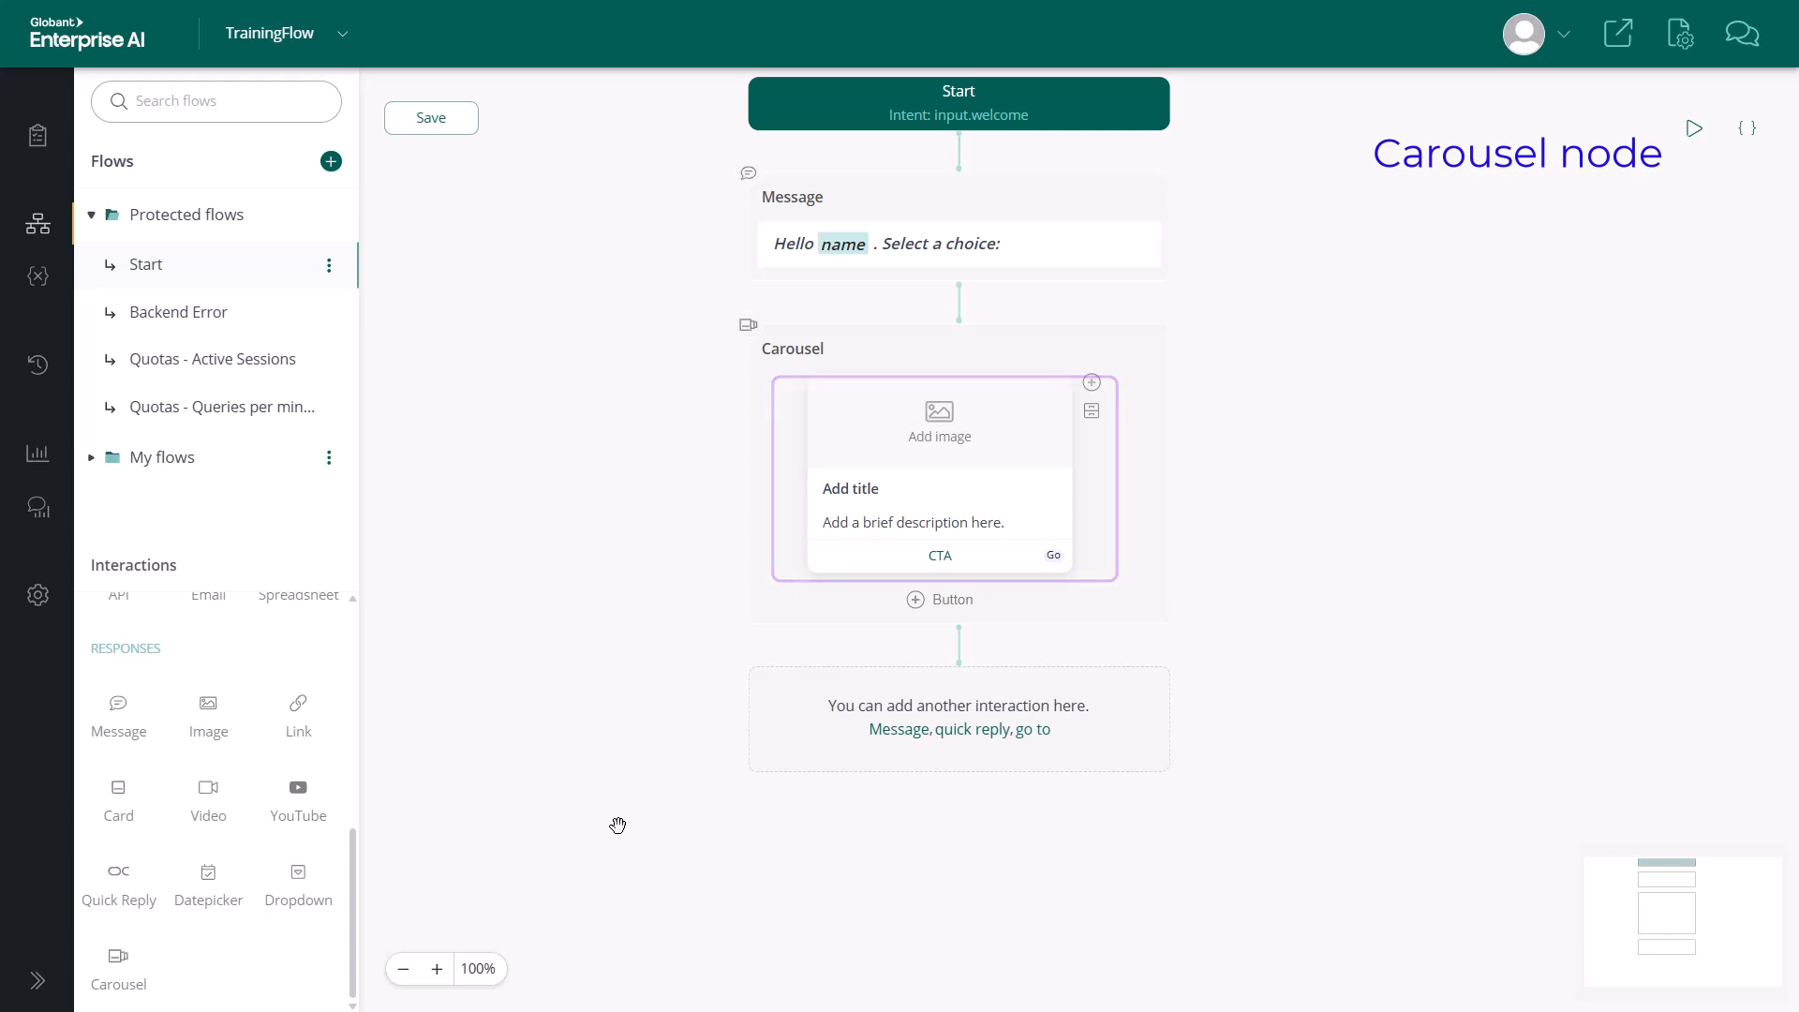
left_click(984, 554)
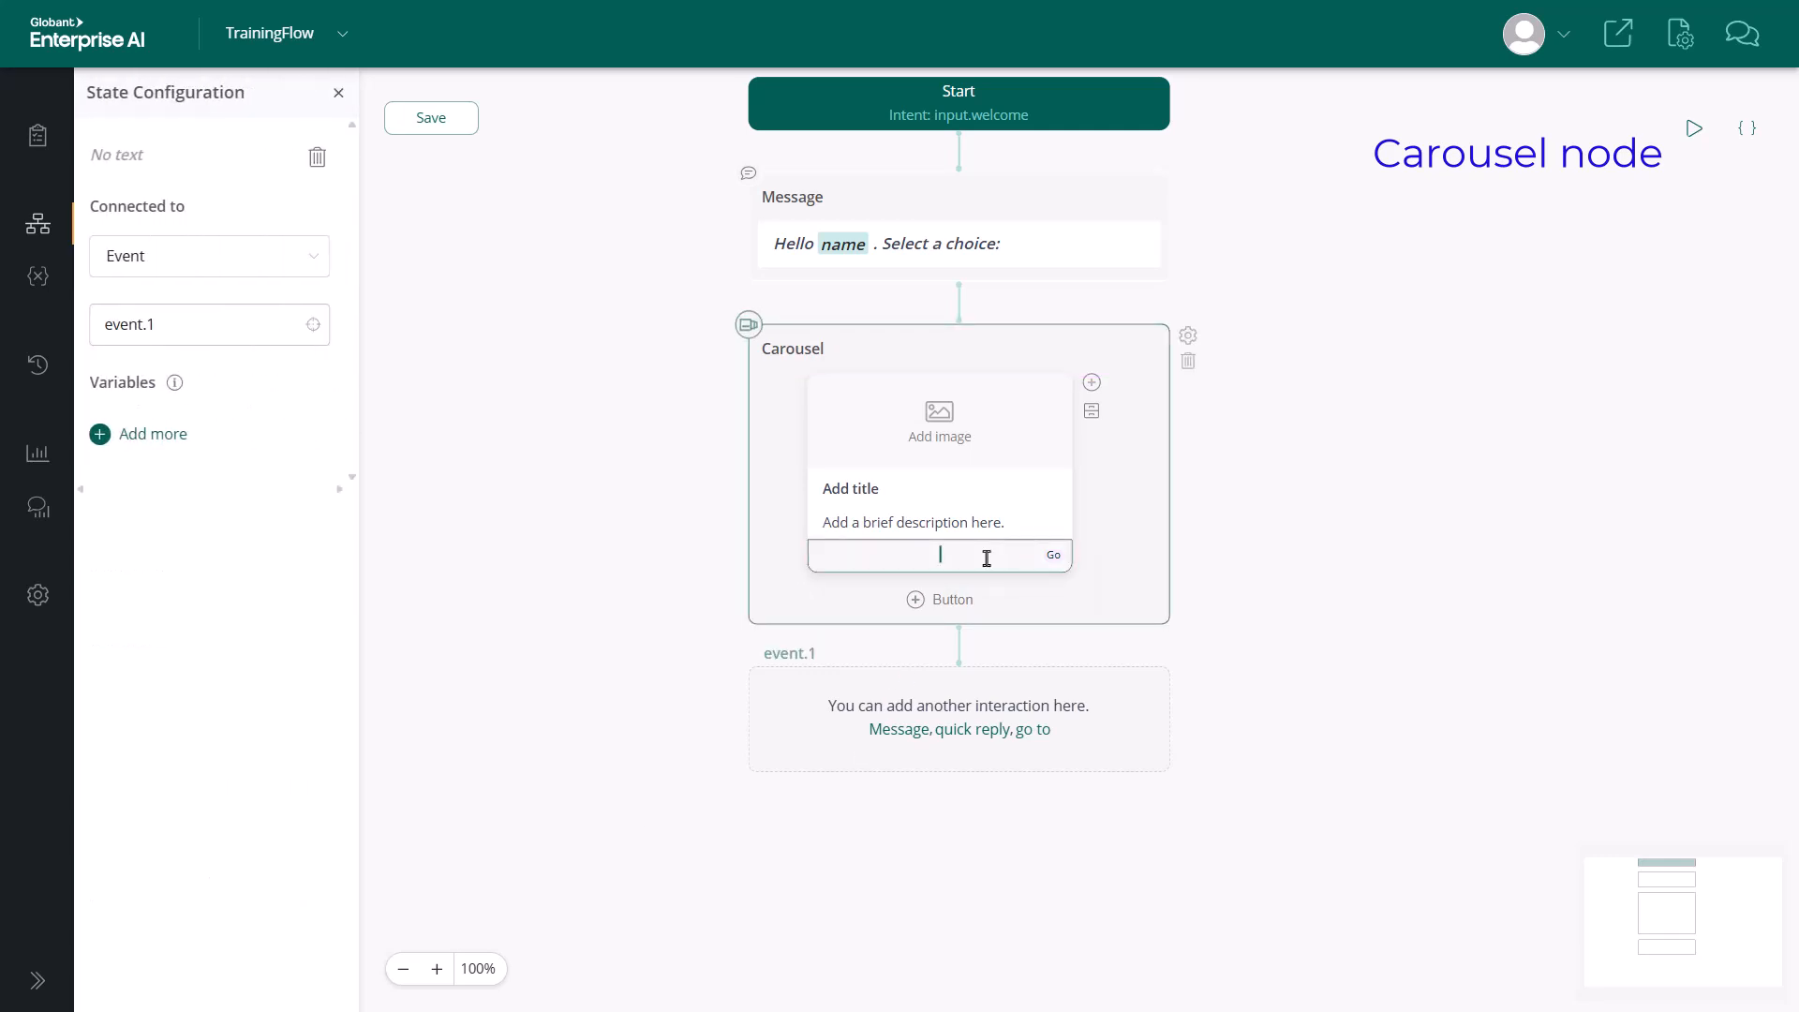
left_click(328, 267)
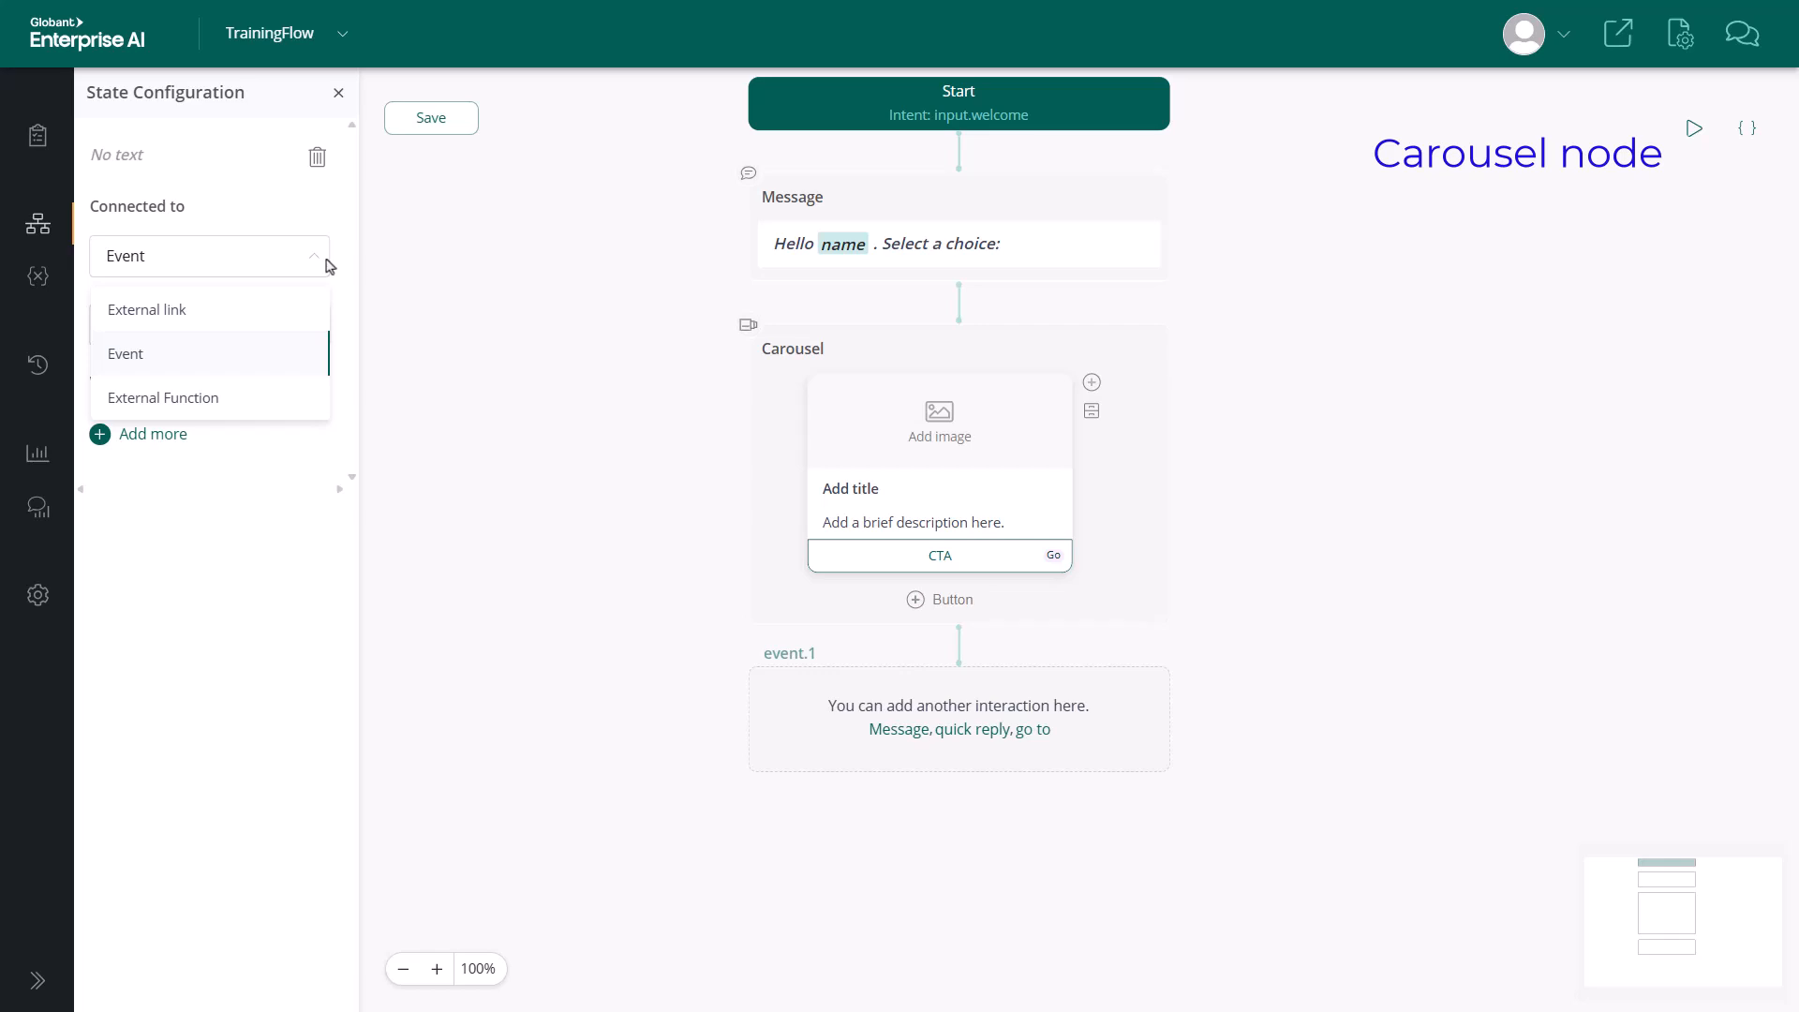
left_click(545, 621)
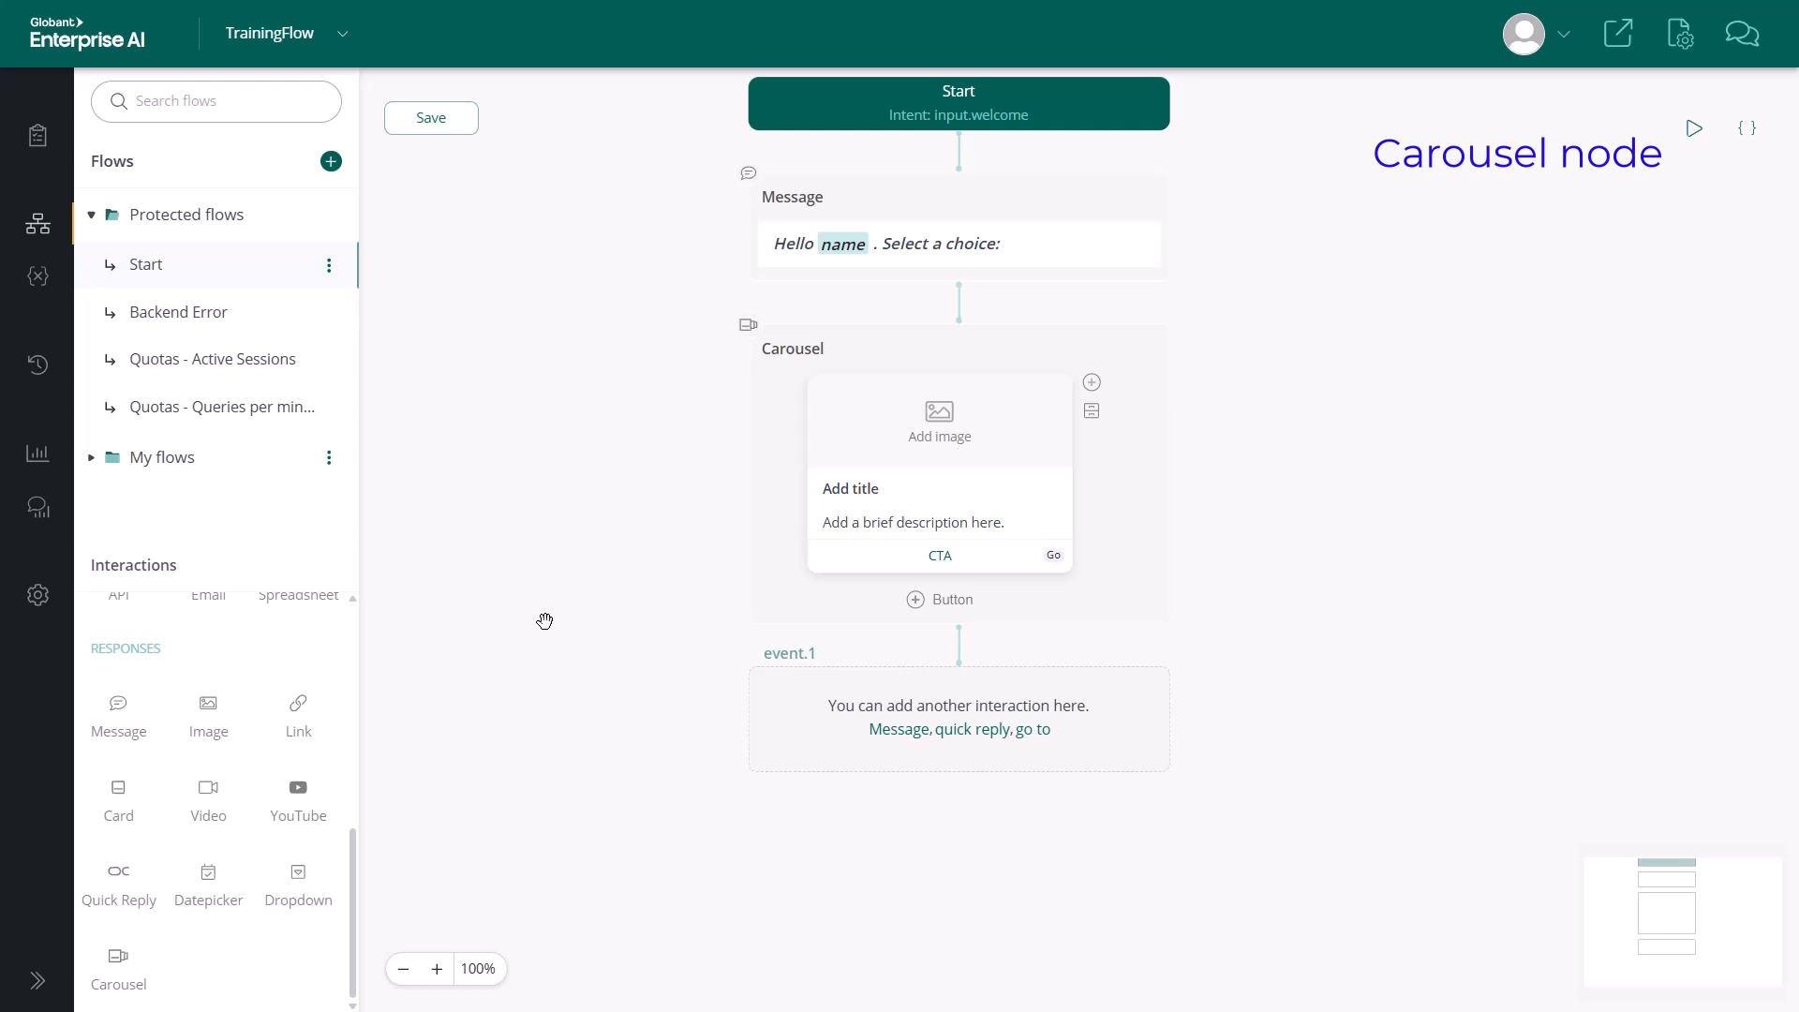
Step: Upload the GEAI image to the carousel card and set its size to Fit
left_click(935, 442)
left_click(225, 321)
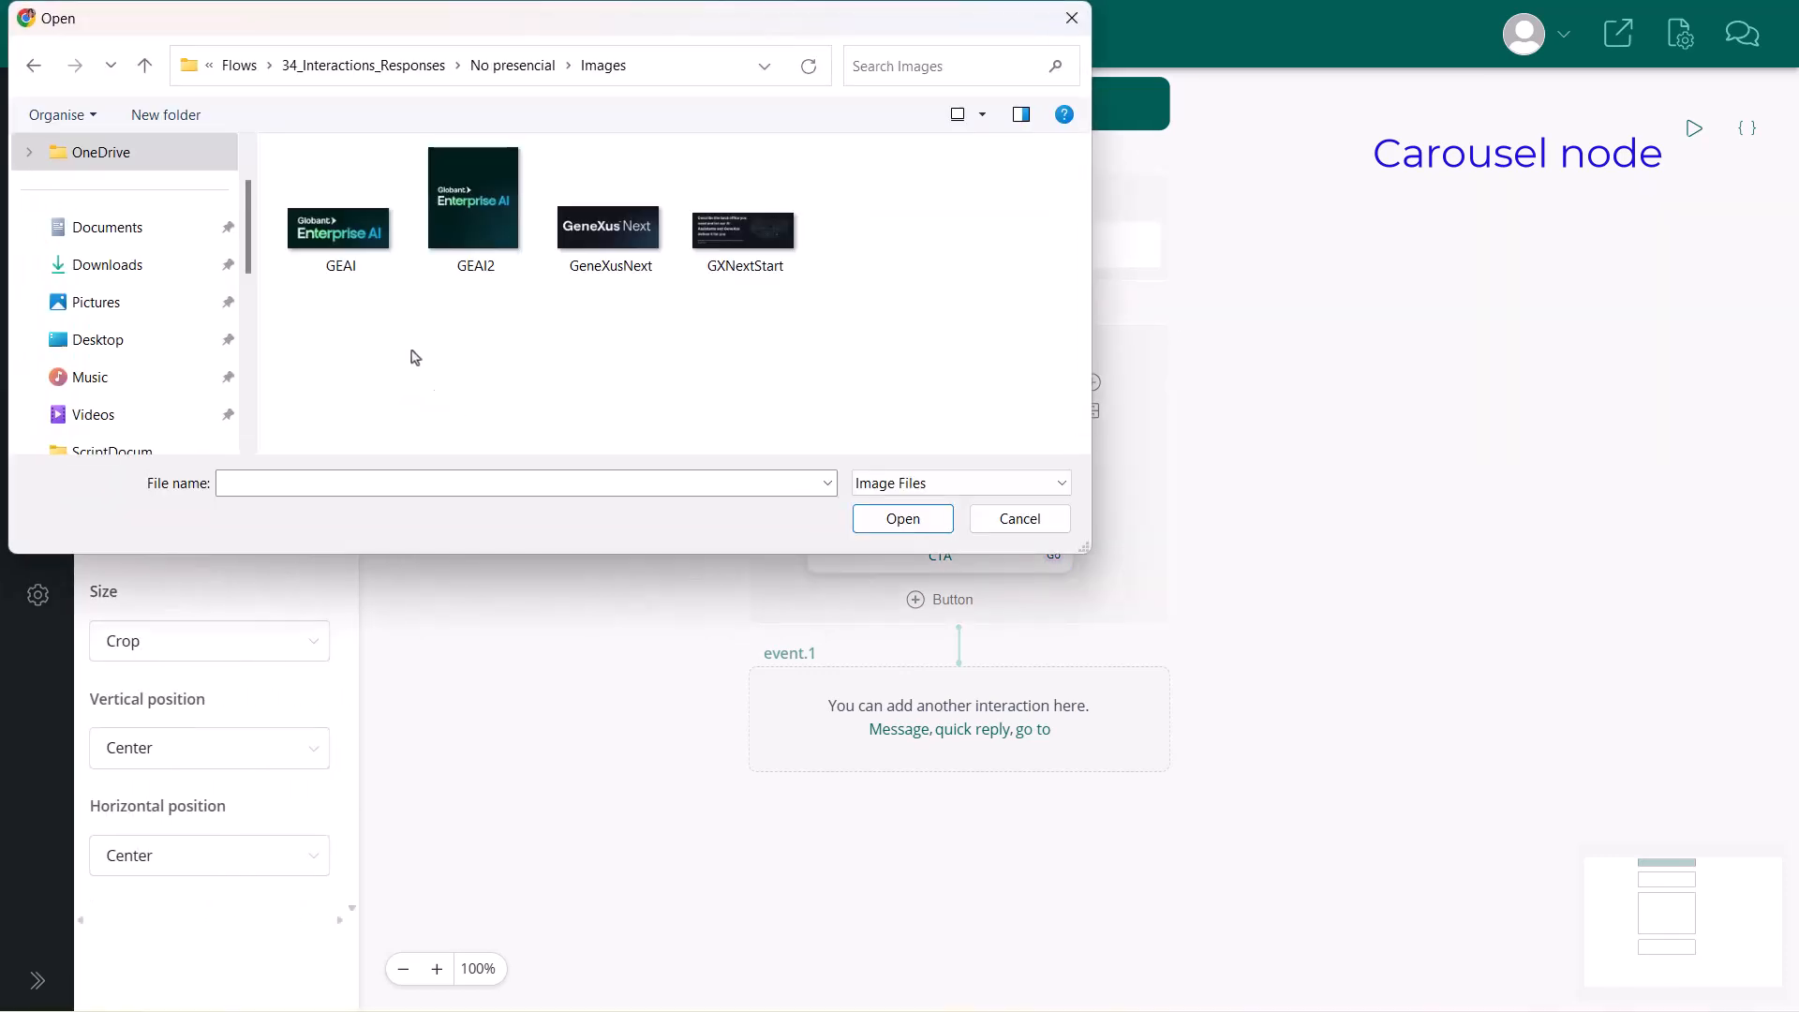
left_click(335, 229)
double_click(334, 230)
left_click(997, 667)
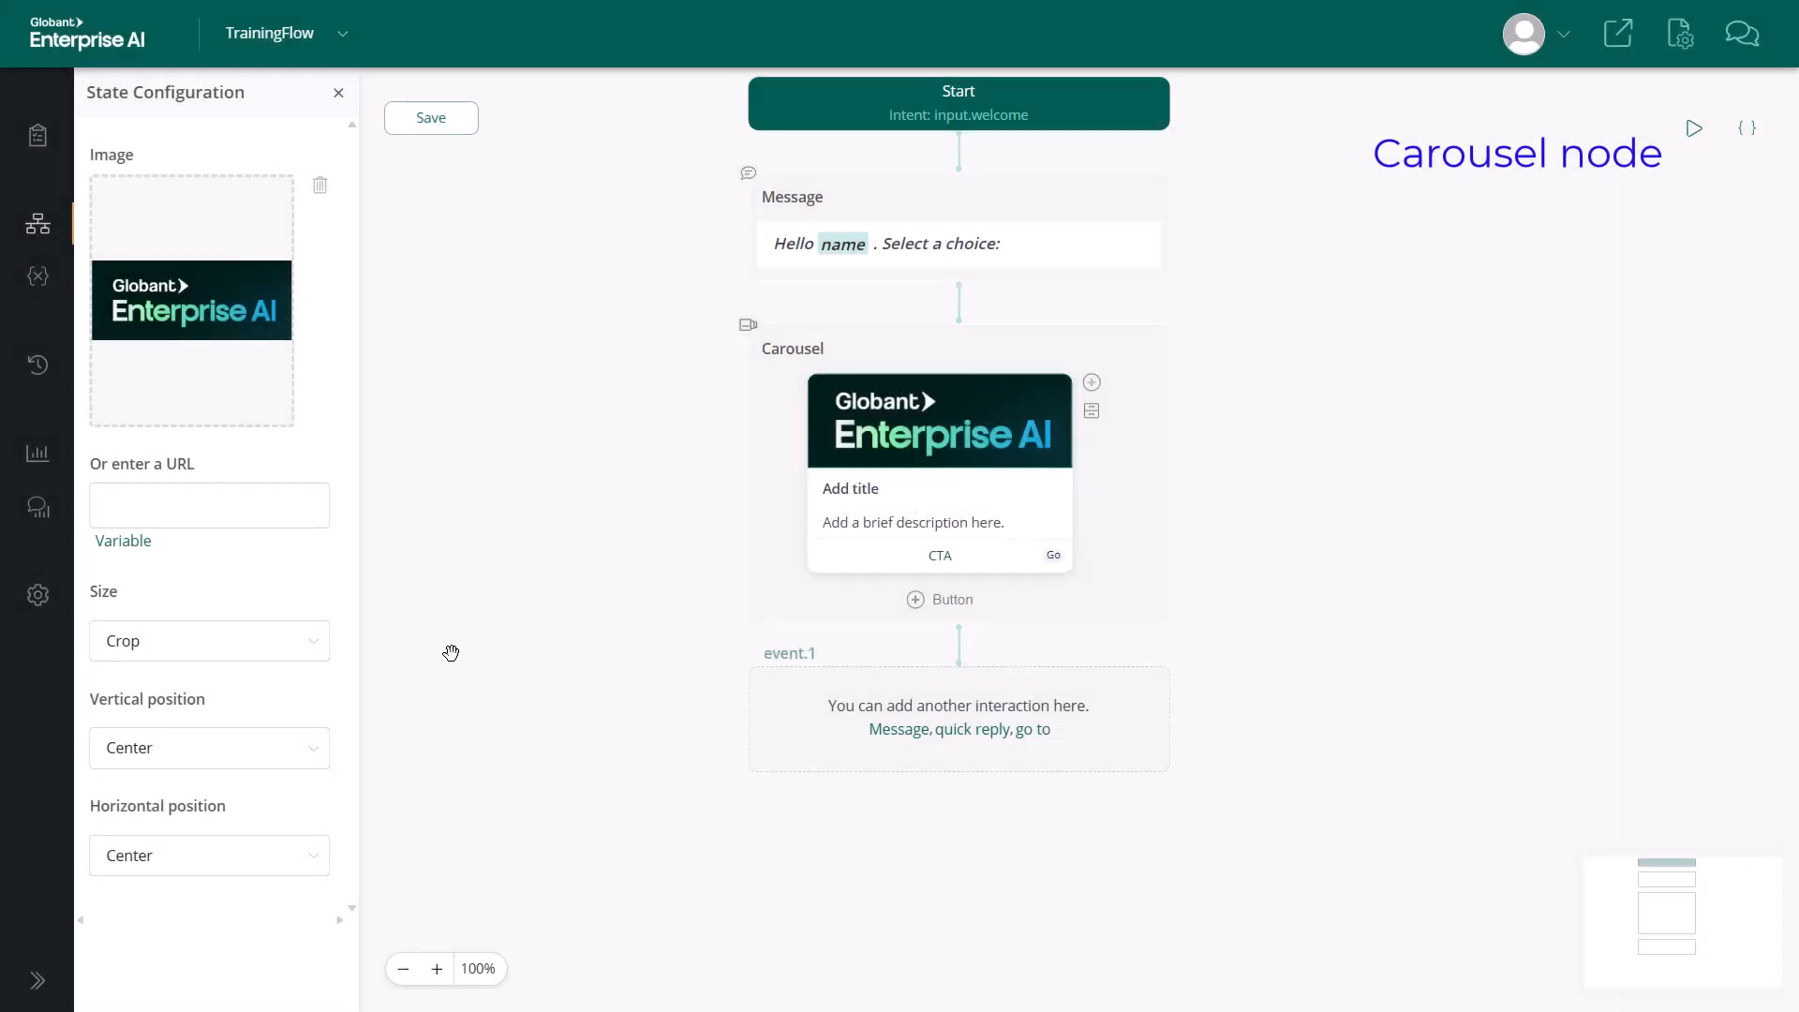
left_click(281, 643)
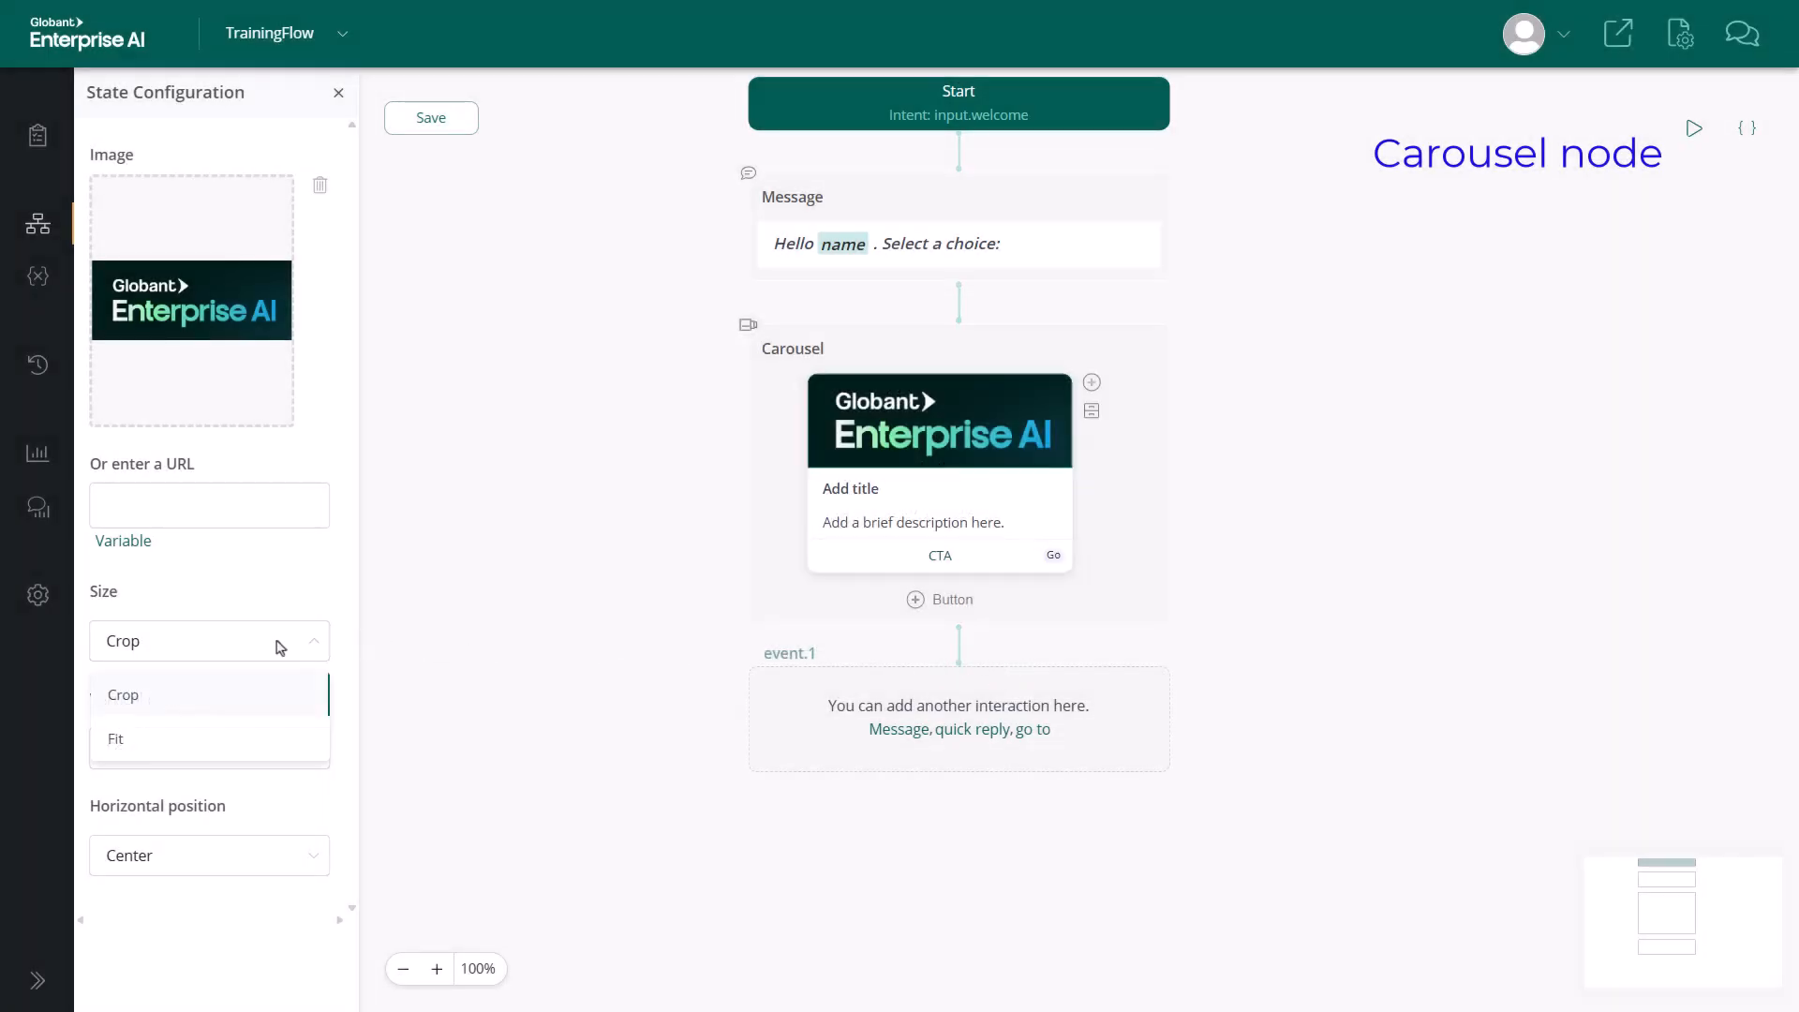
left_click(250, 739)
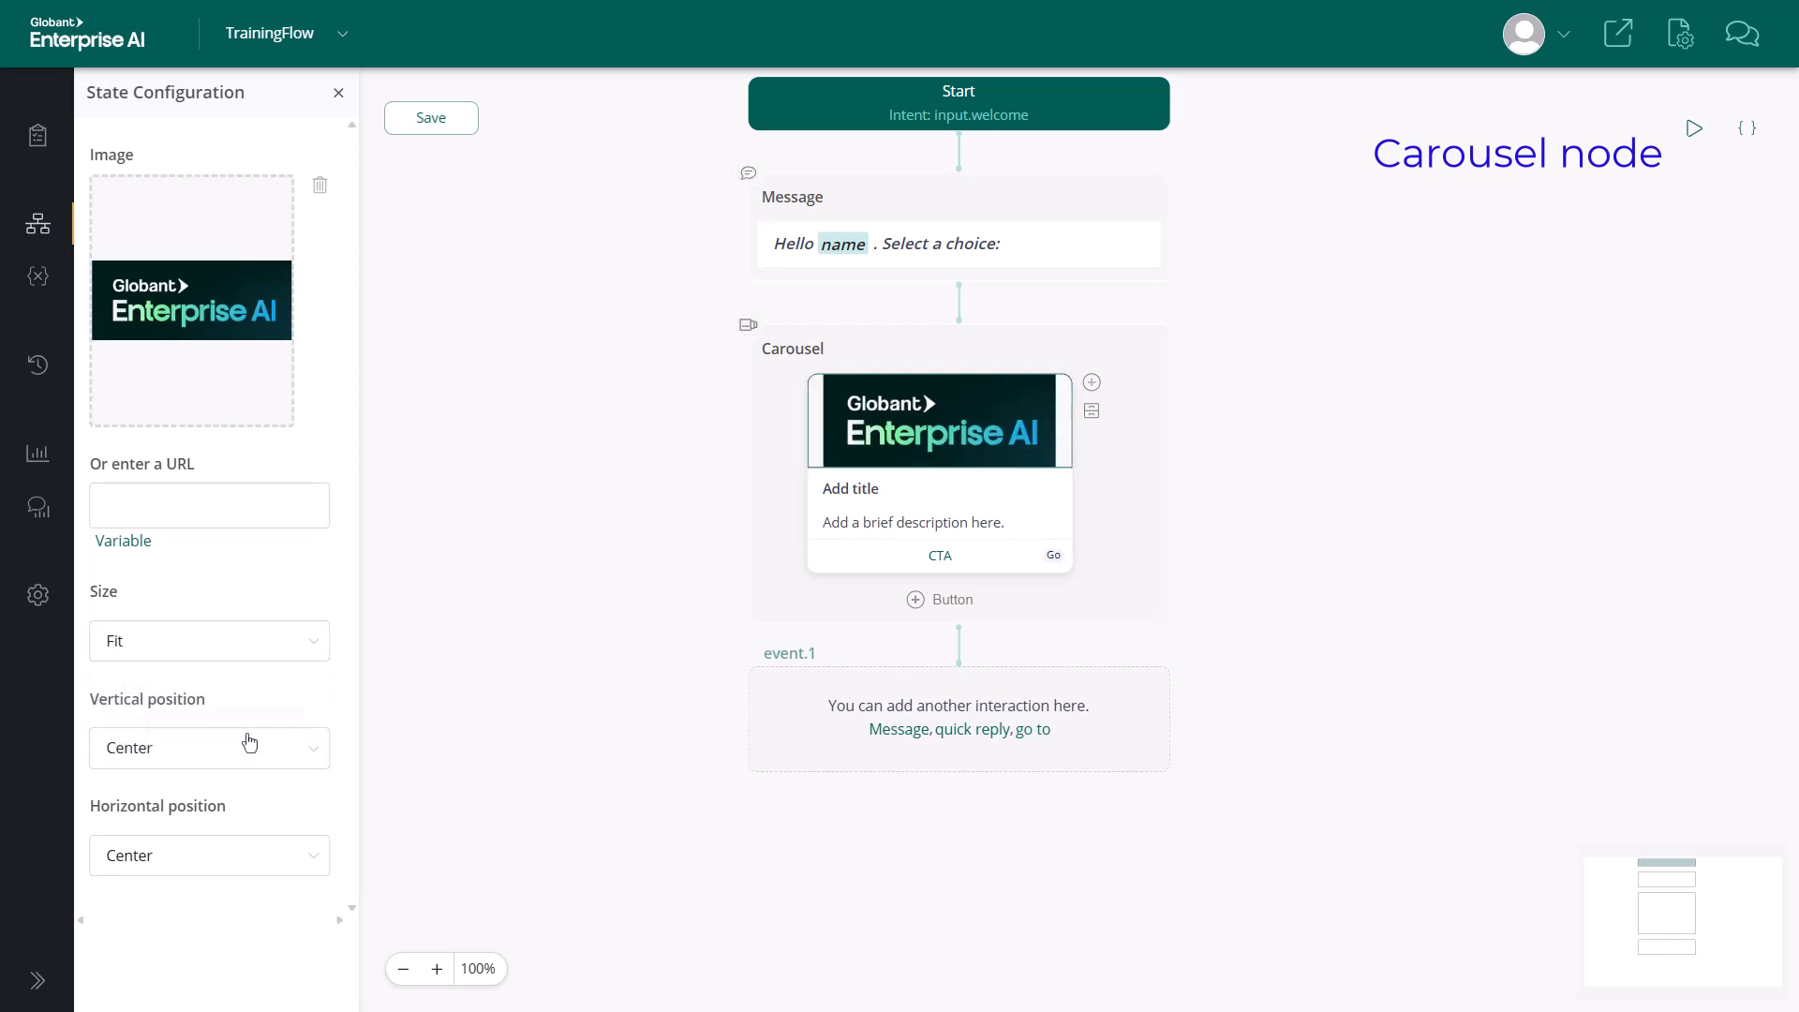
Step: Title the carousel card "Globant Enterprise AI", describe it as "Discover the power of AI" and label its button "Visit our site"
left_click(889, 492)
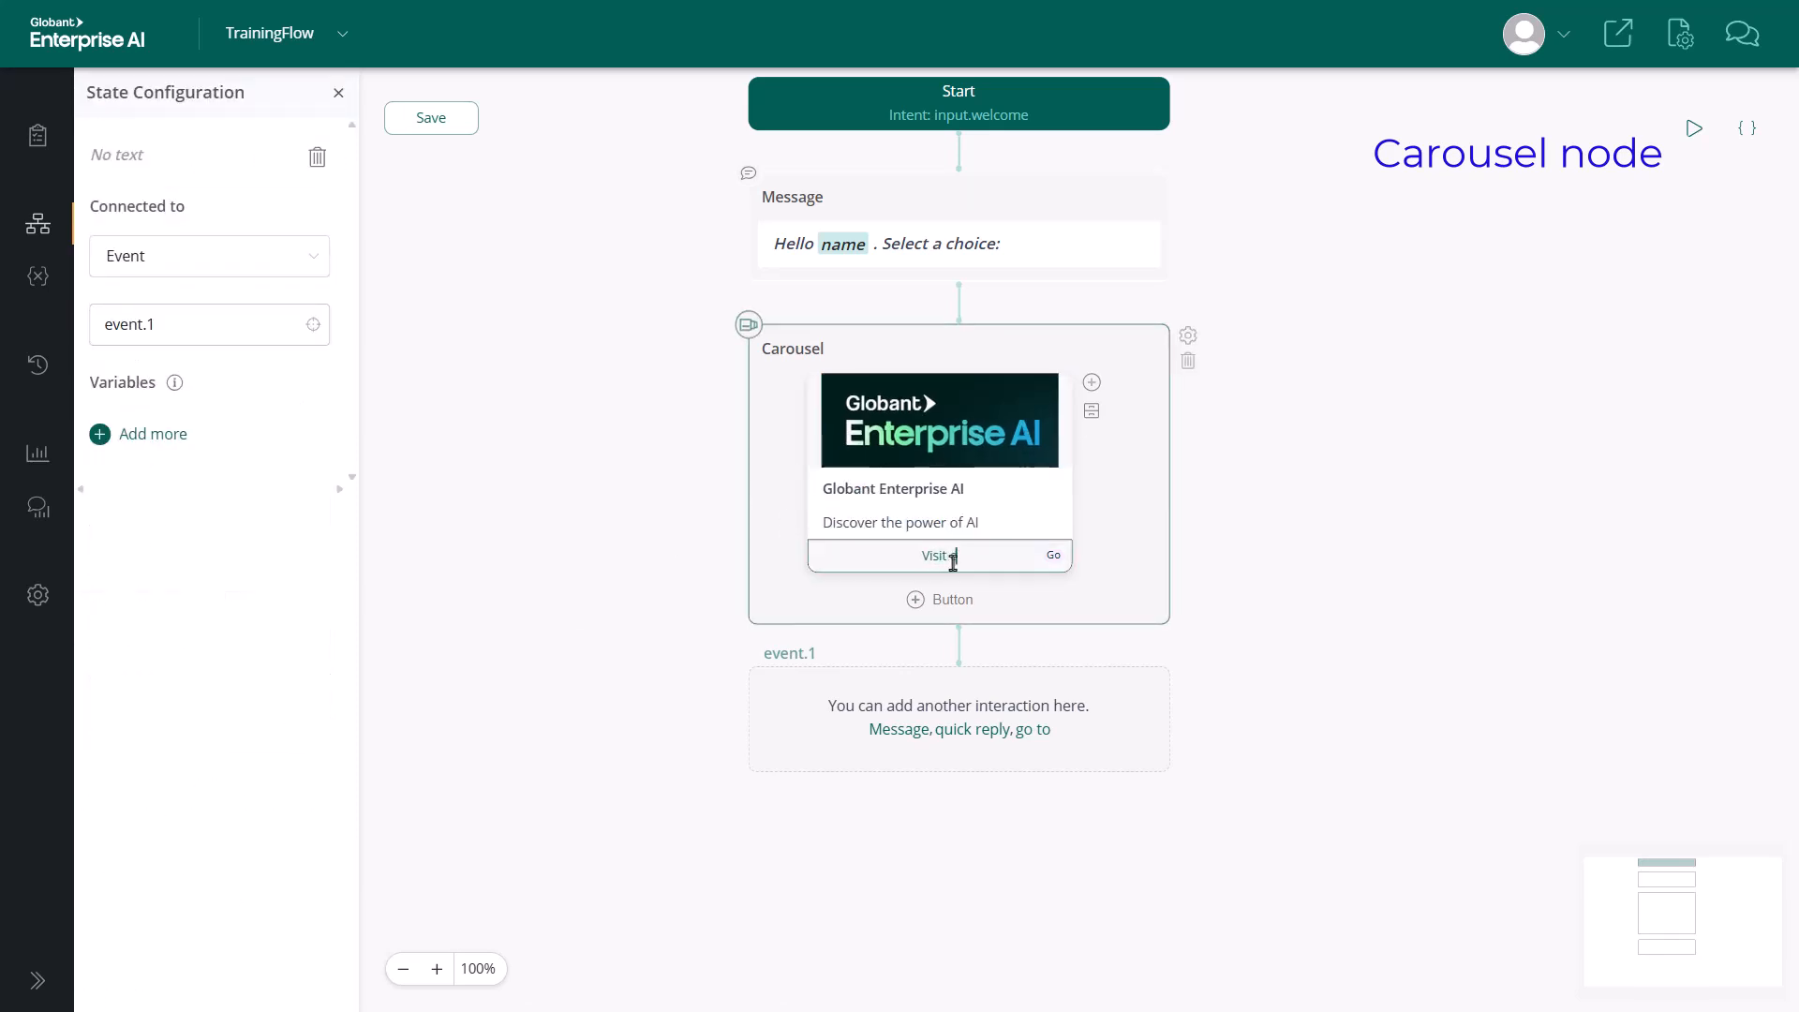
type("our site")
left_click(301, 255)
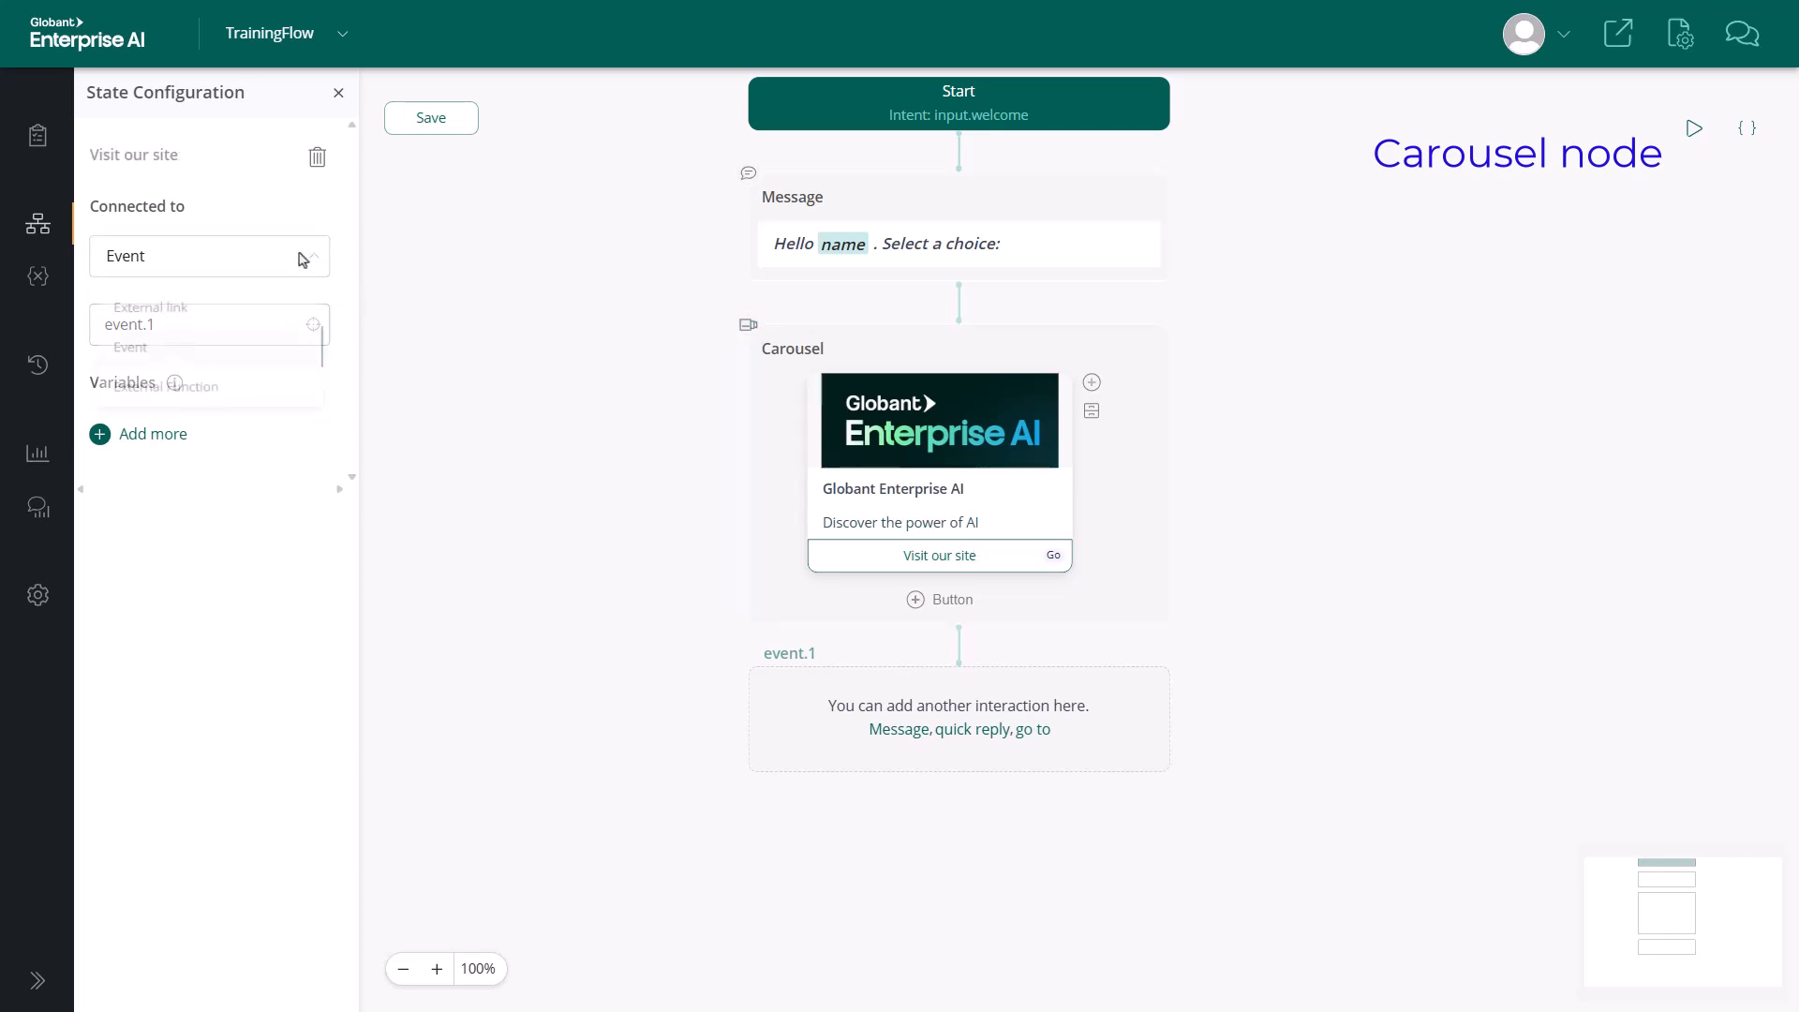
left_click(280, 307)
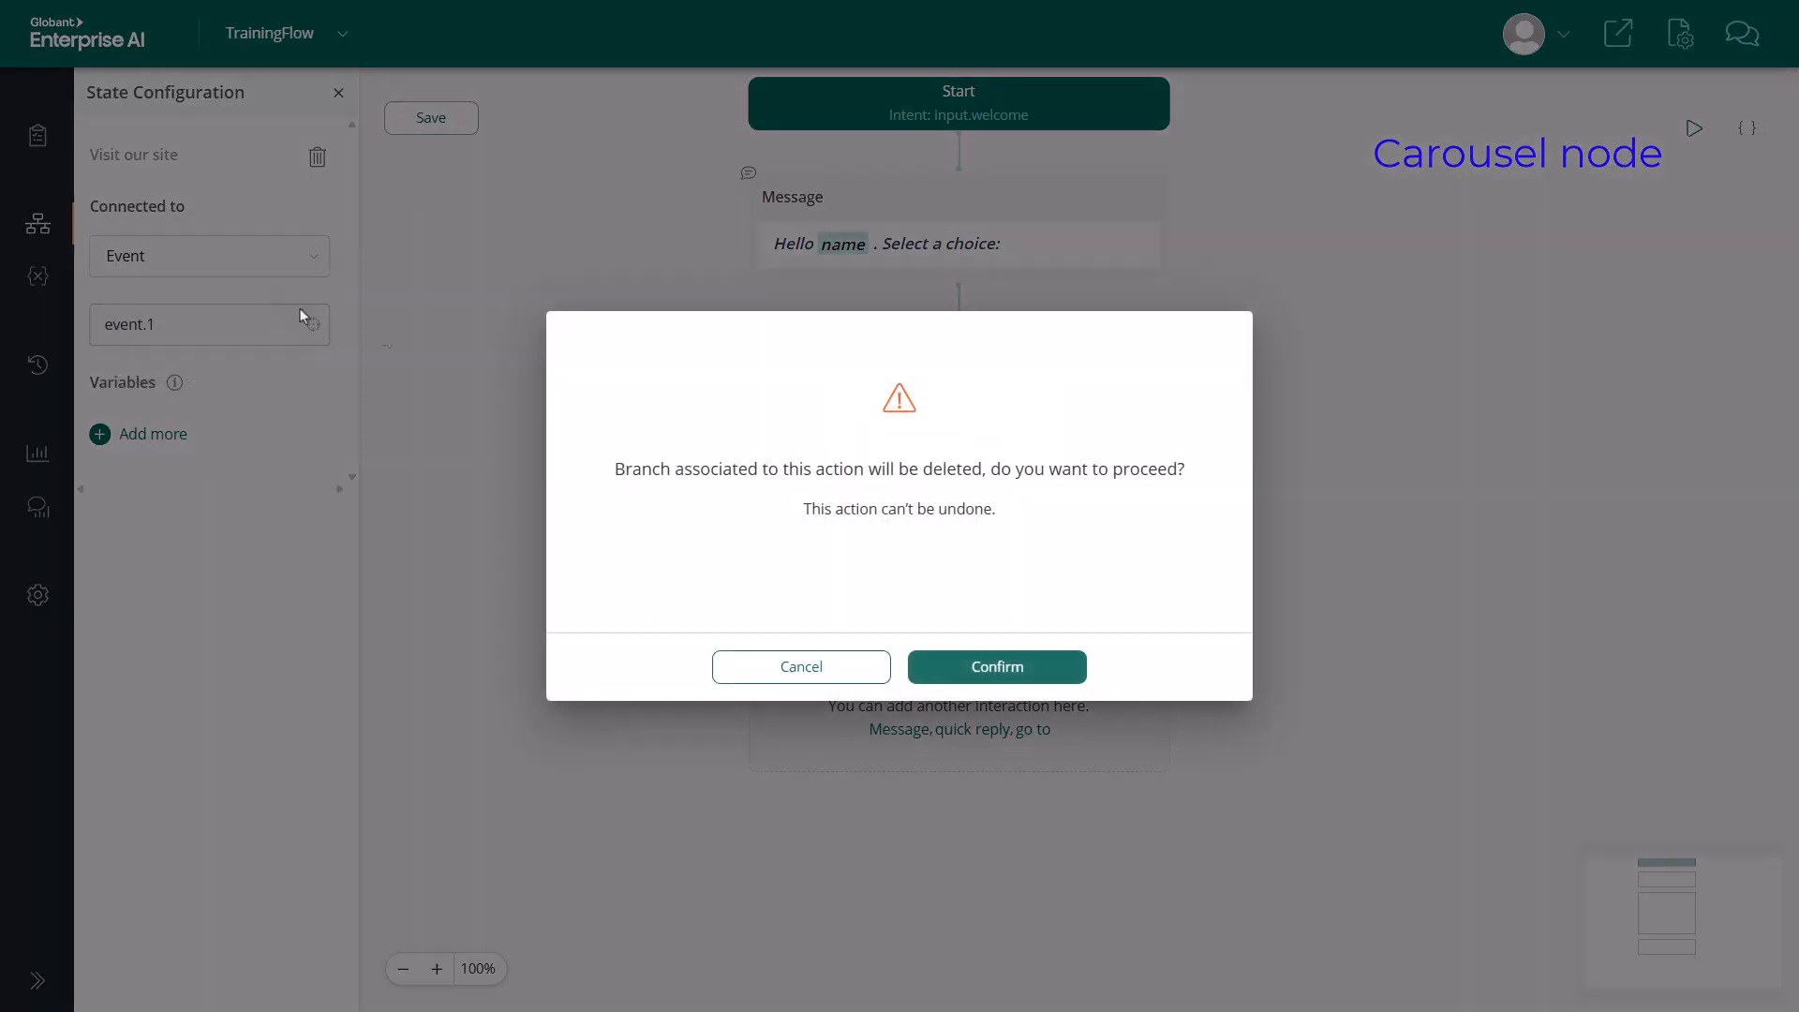
left_click(1001, 668)
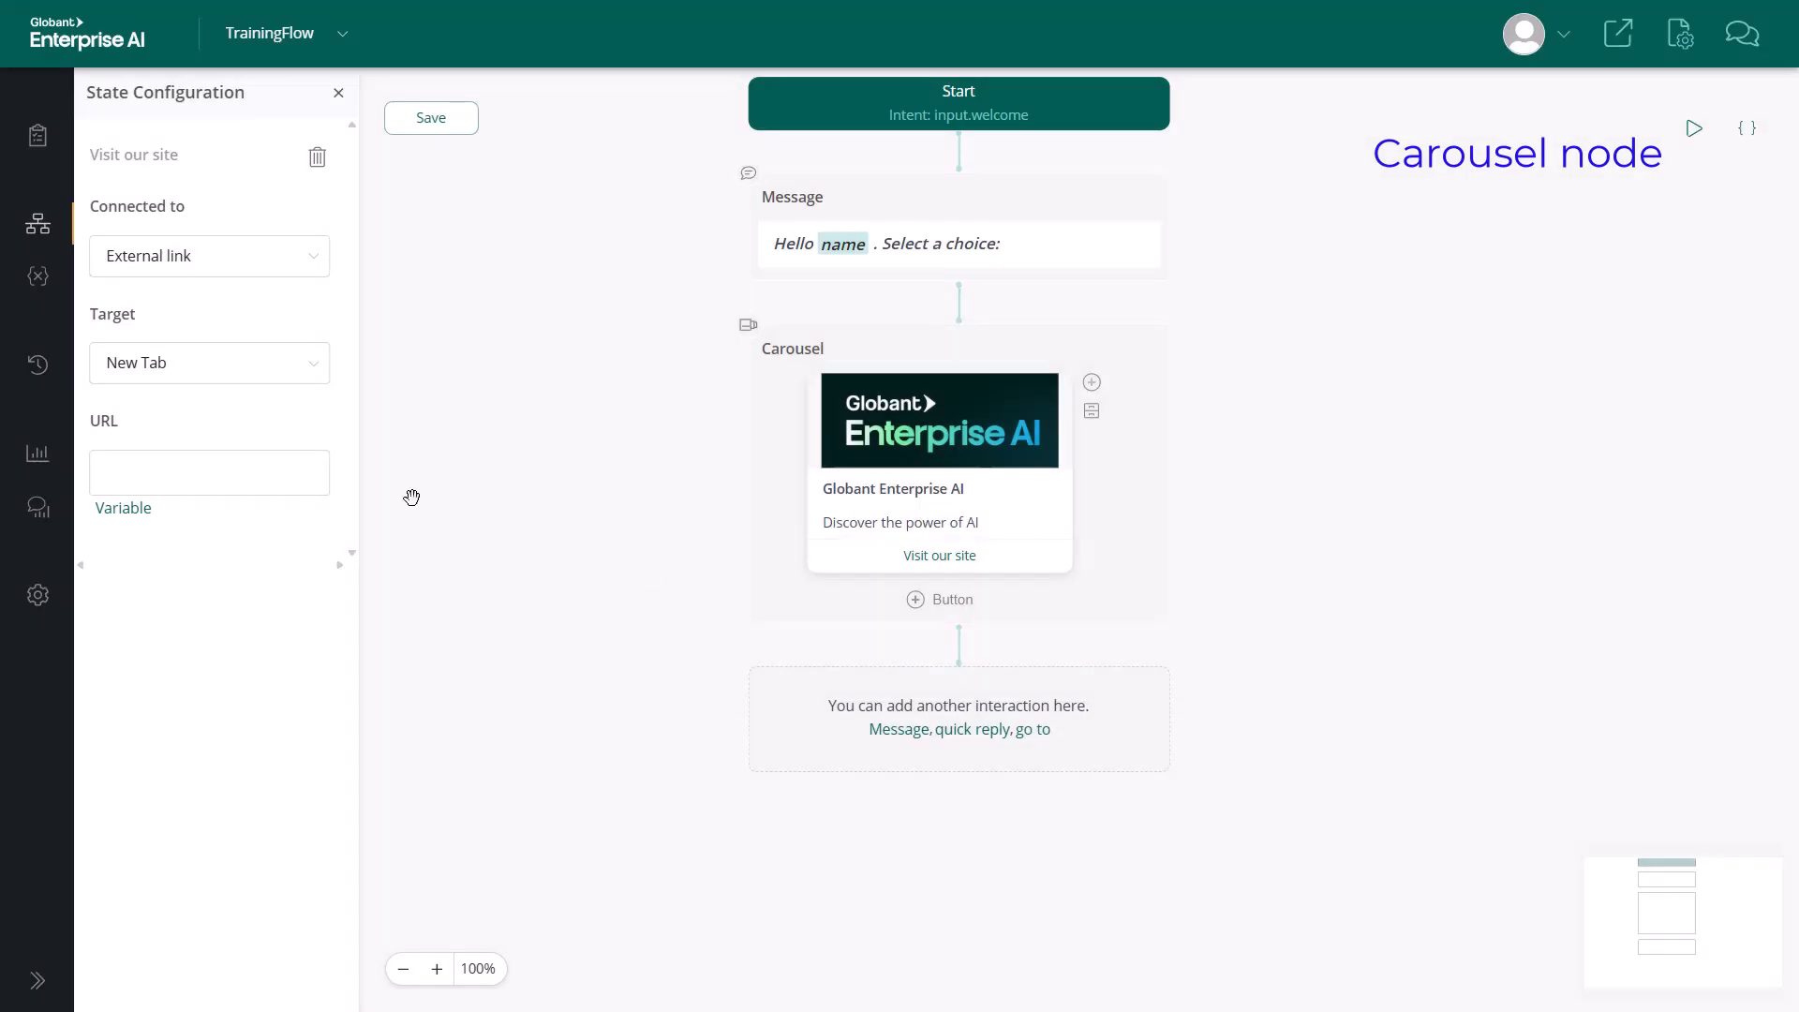
left_click(269, 477)
type("https://www.globant.com/en/products/globant-enterprise-ai")
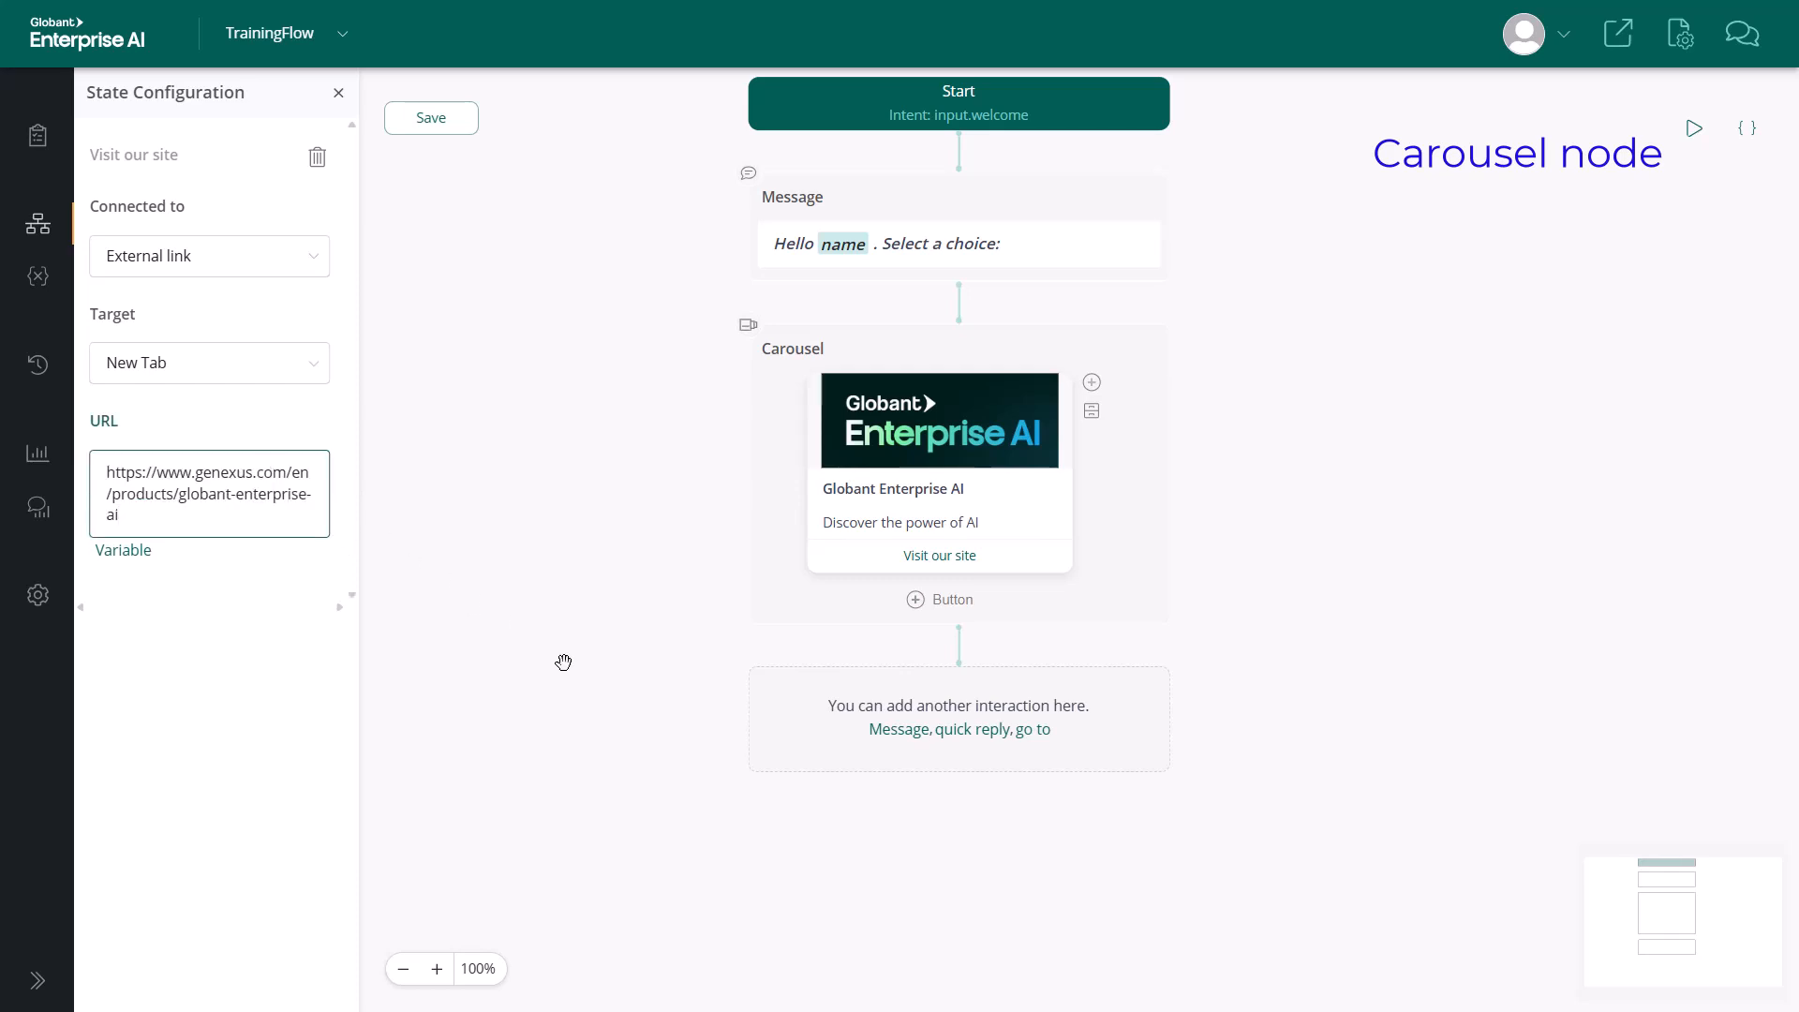
Step: Save the flow and add a second card with a button to the carousel
left_click(563, 663)
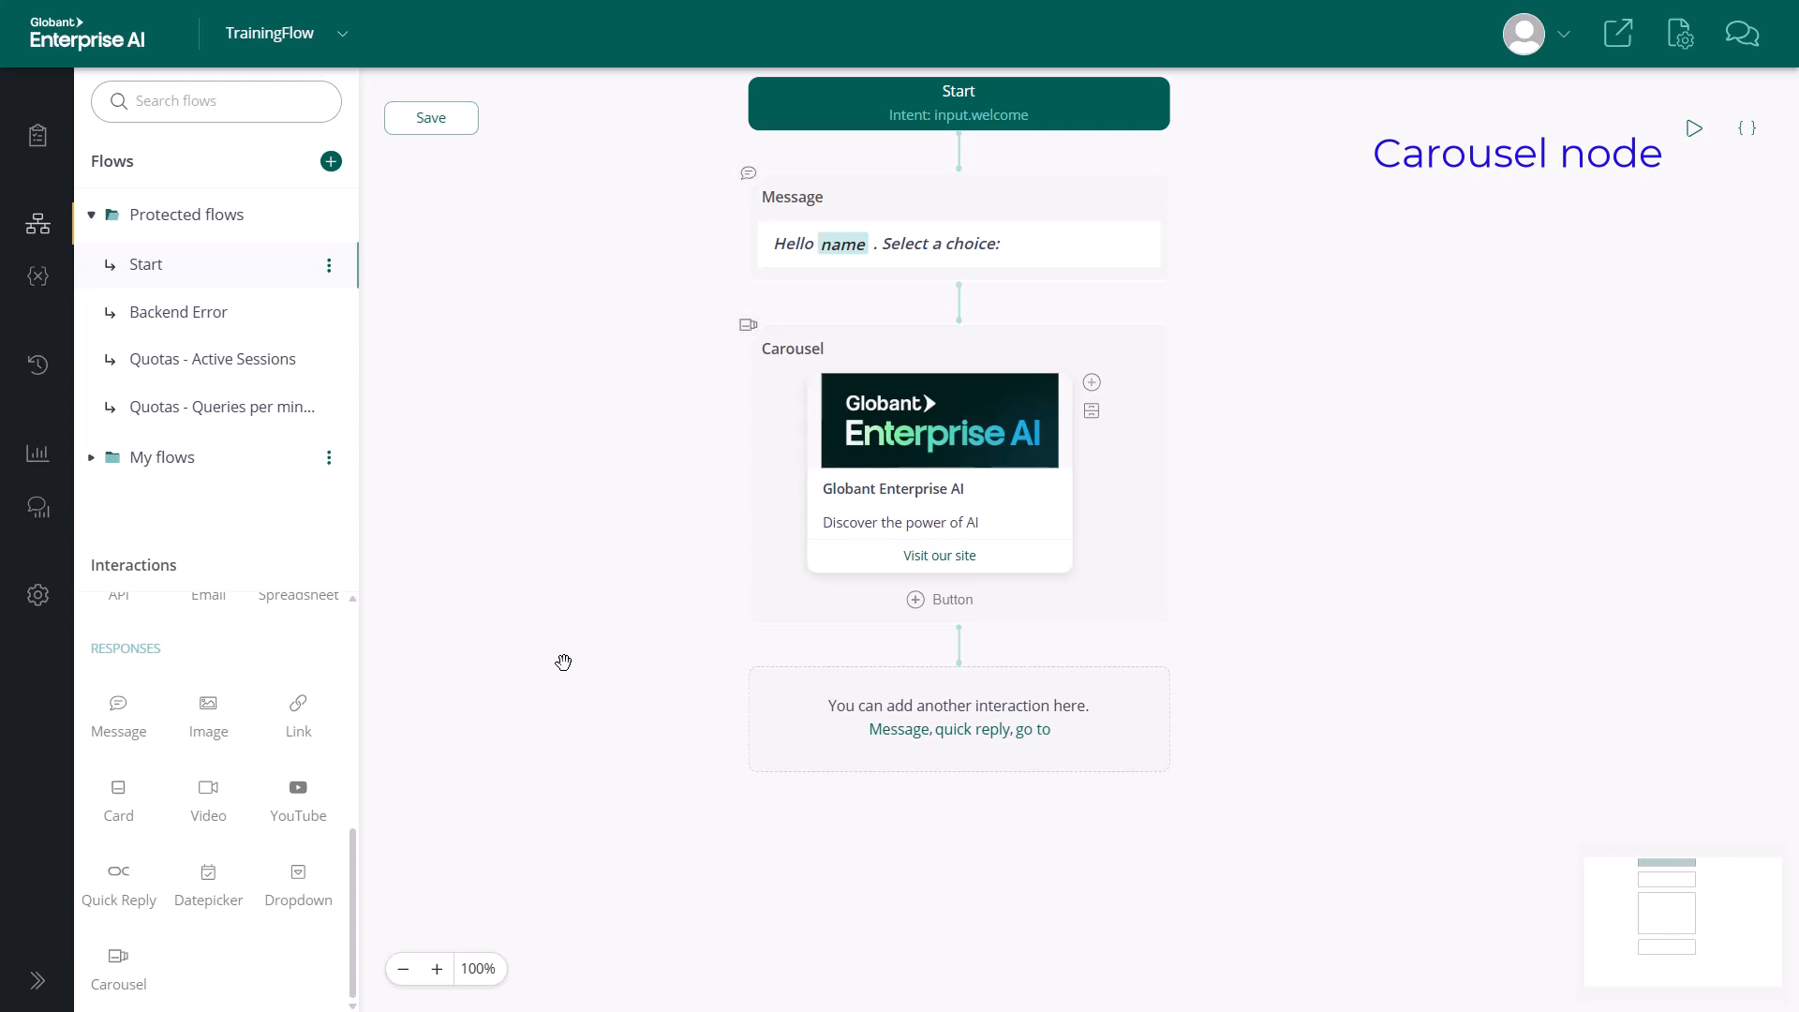
key("ctrl+s")
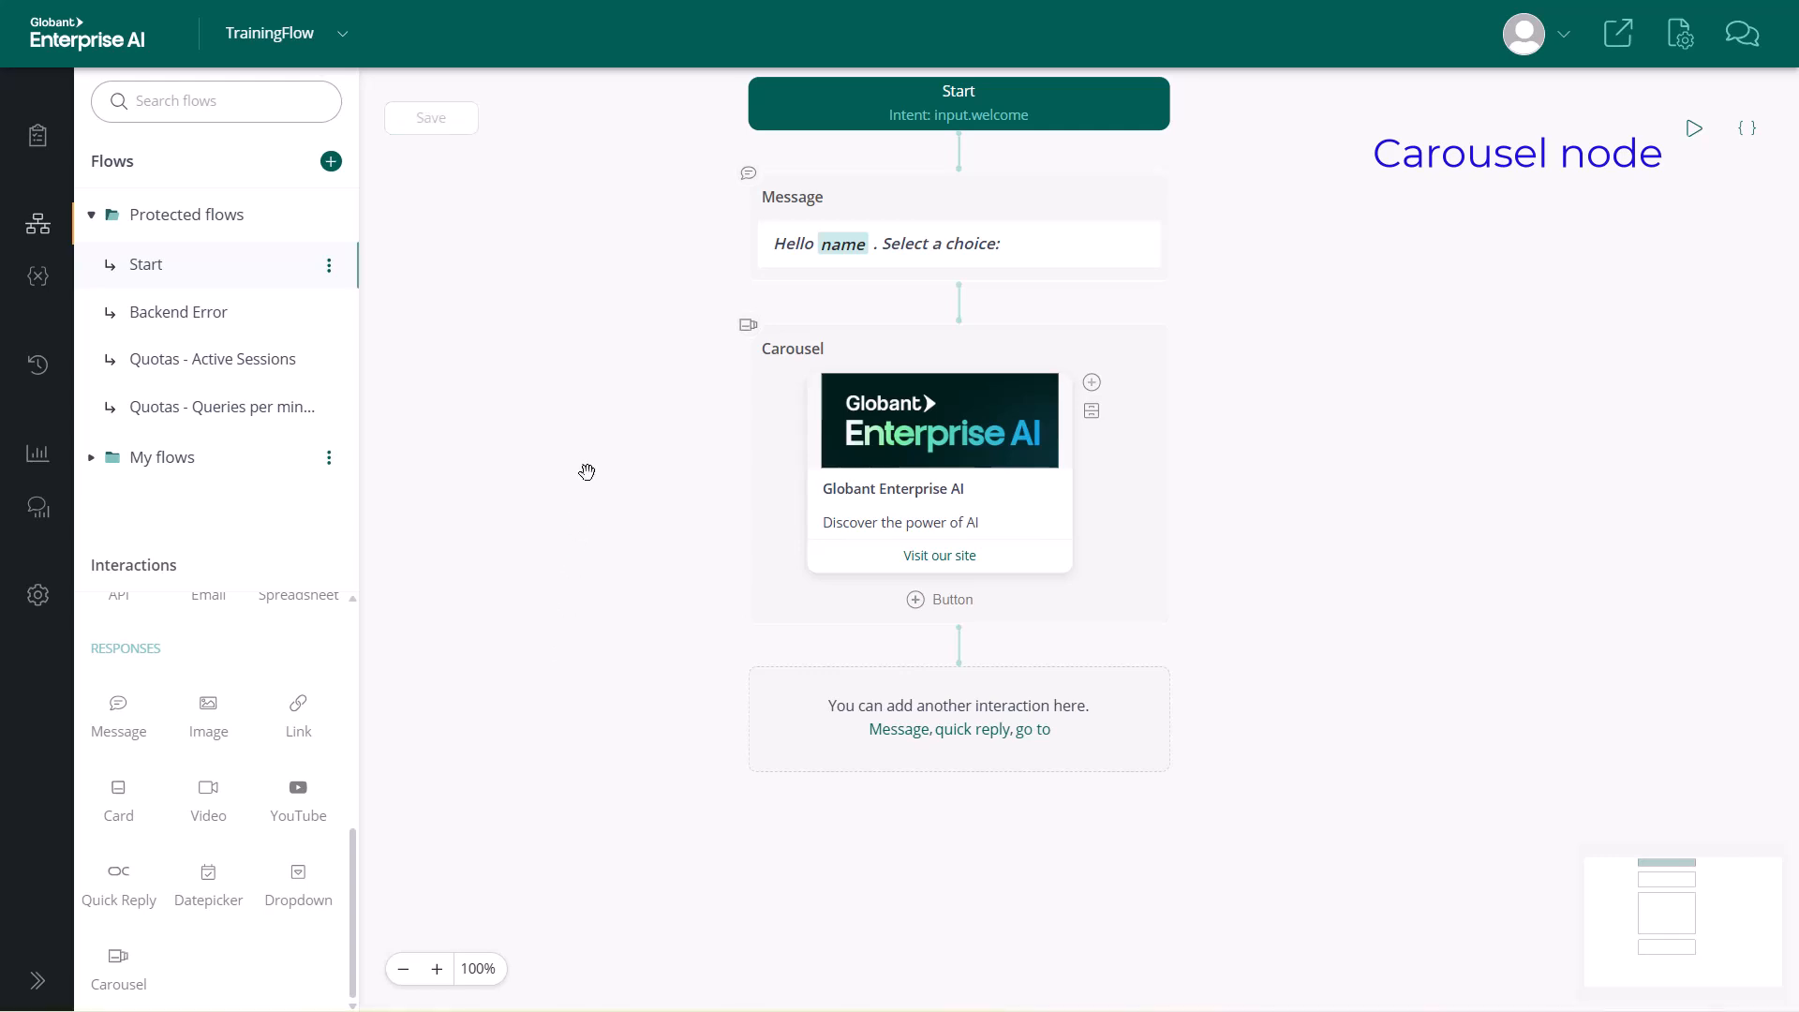
left_click(1092, 384)
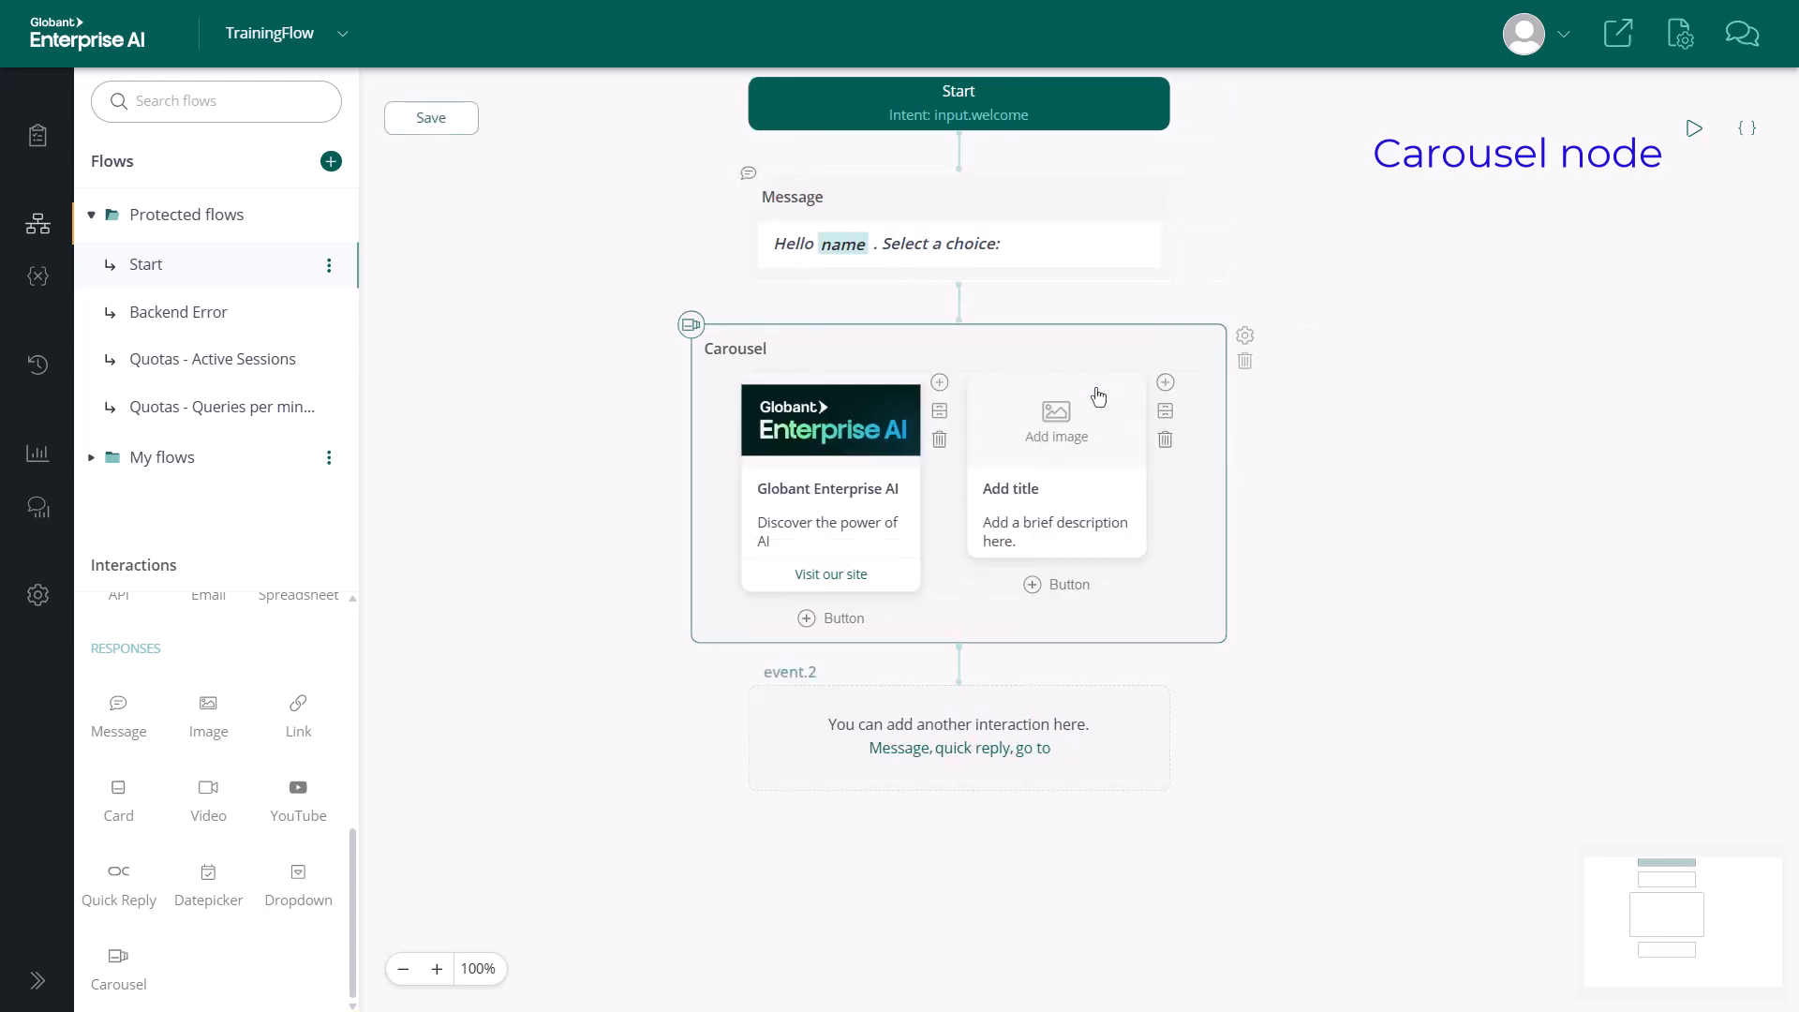
left_click(1067, 587)
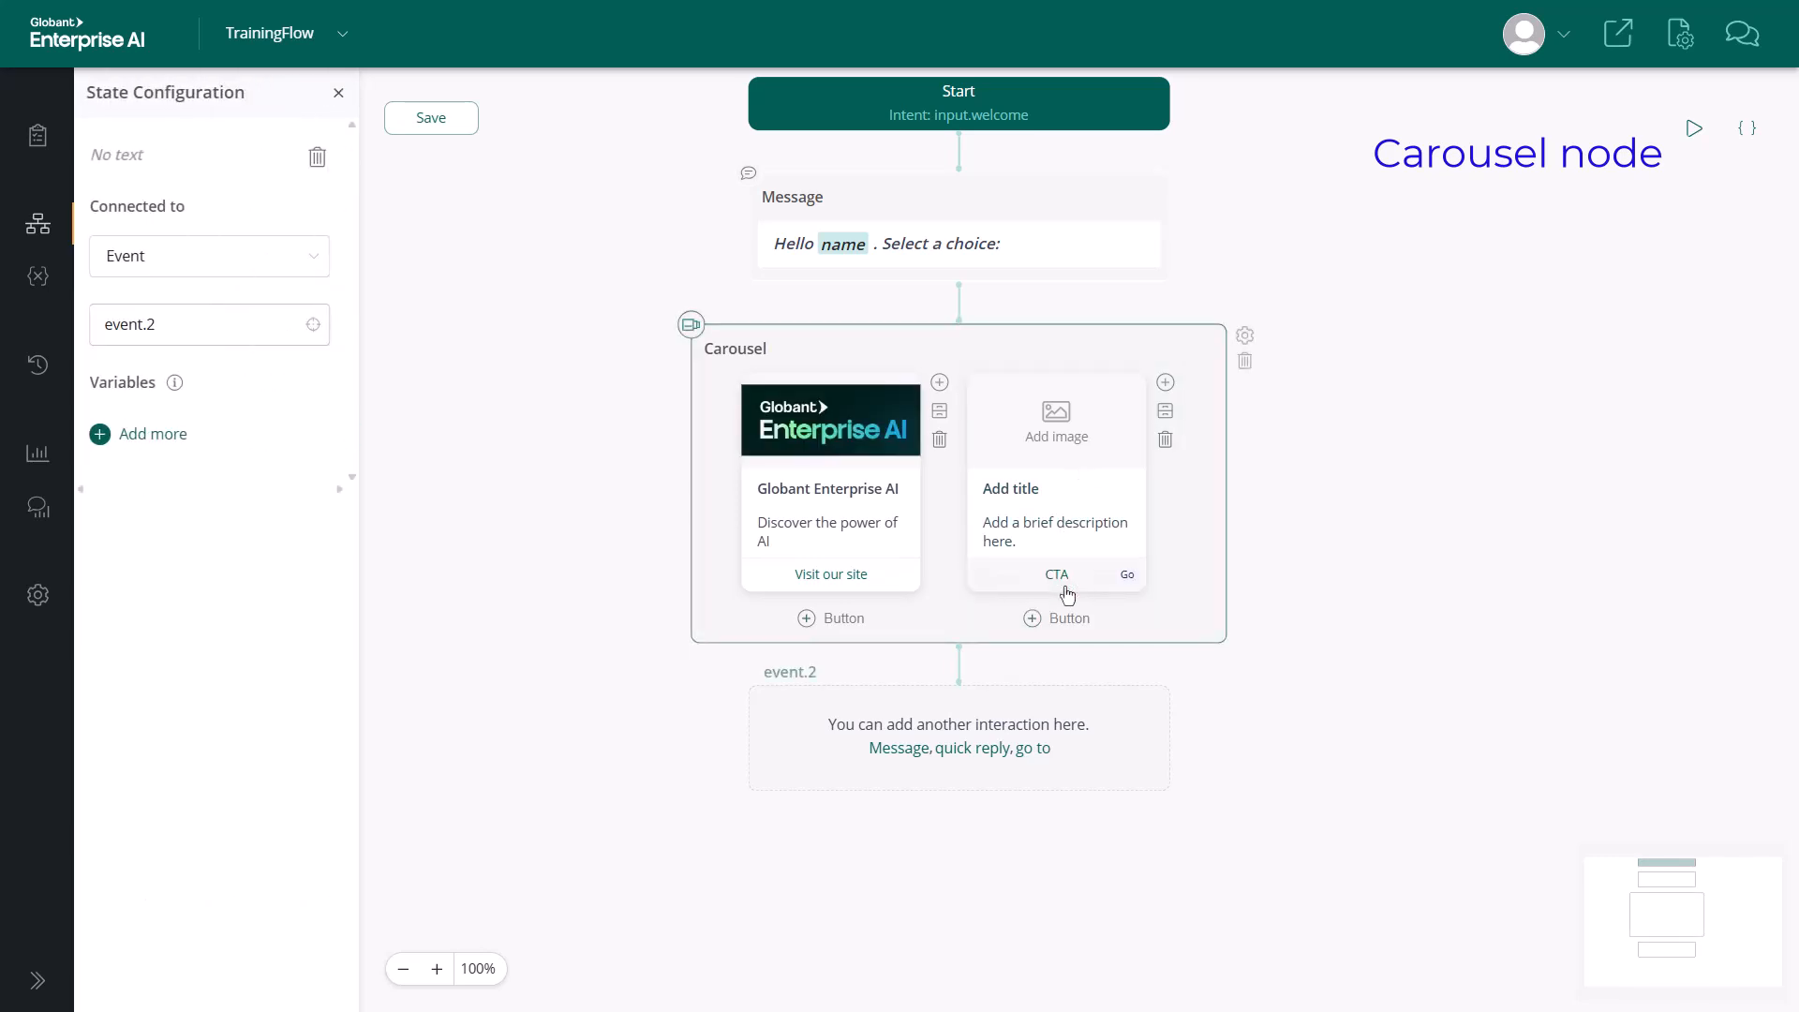
Step: Upload the GeneXusNext image to the second carousel card, accept resizing it, and set its size to Fit
left_click(1053, 434)
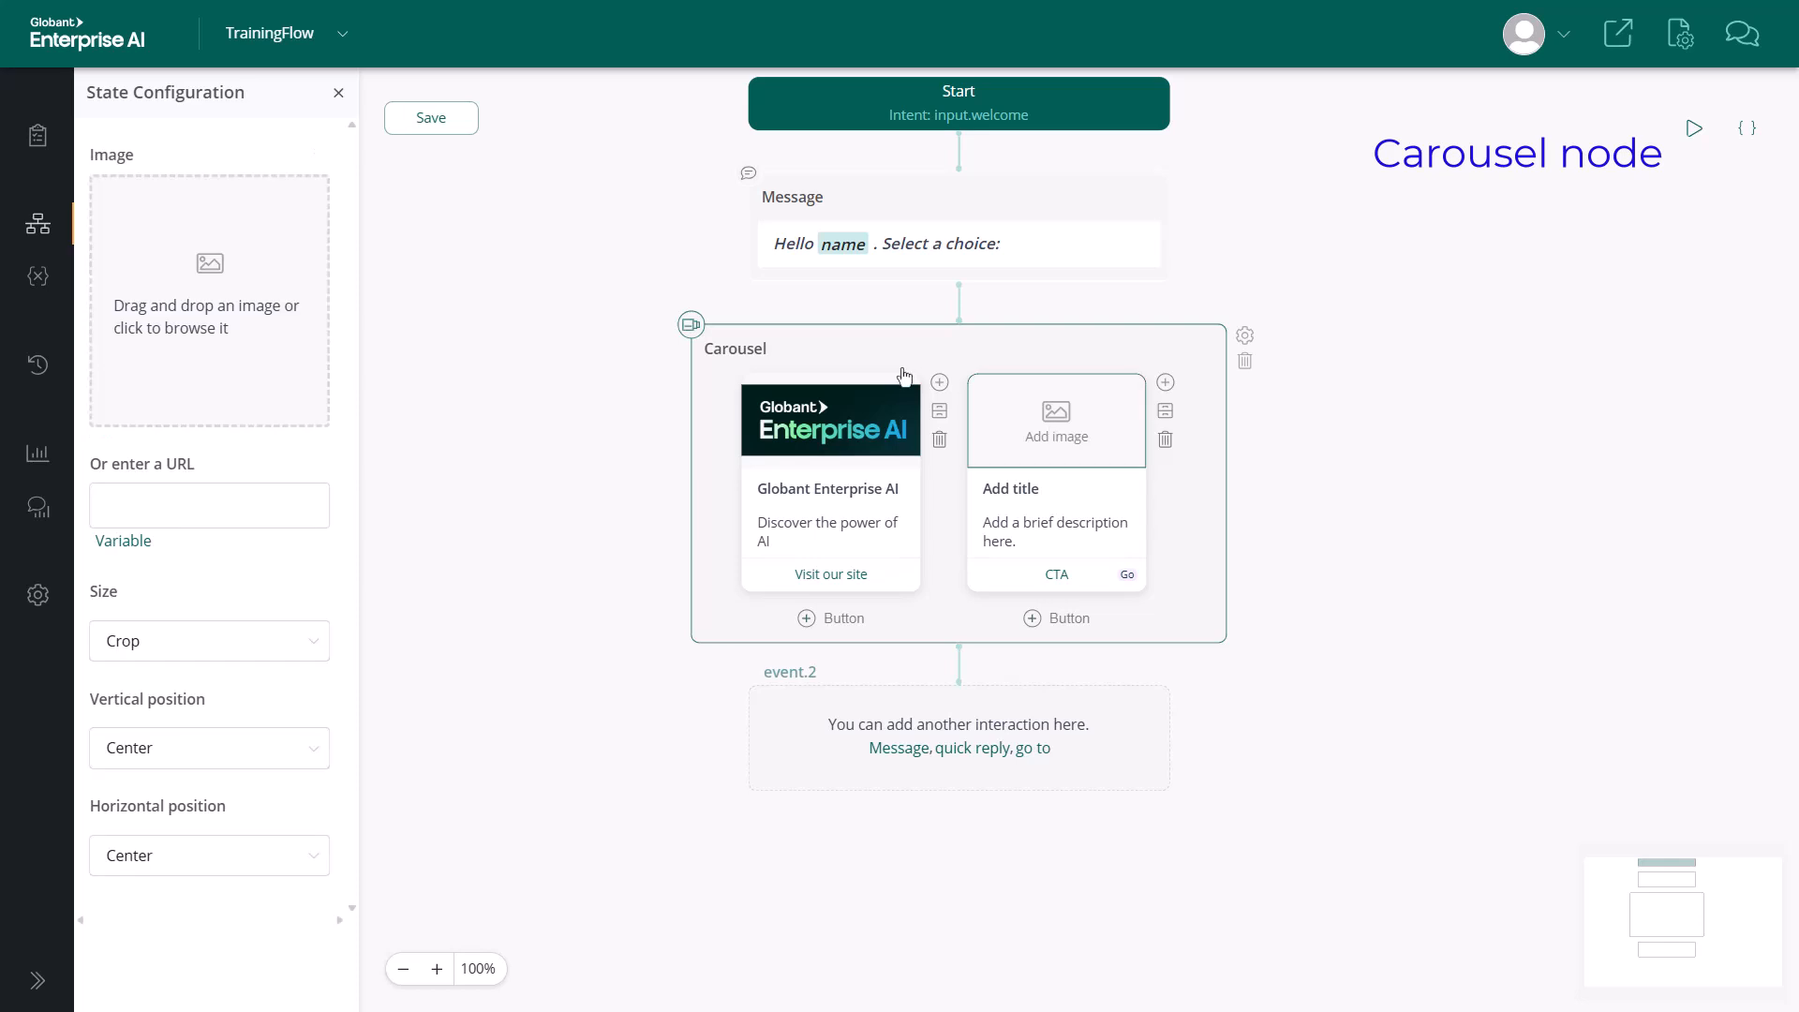
left_click(210, 271)
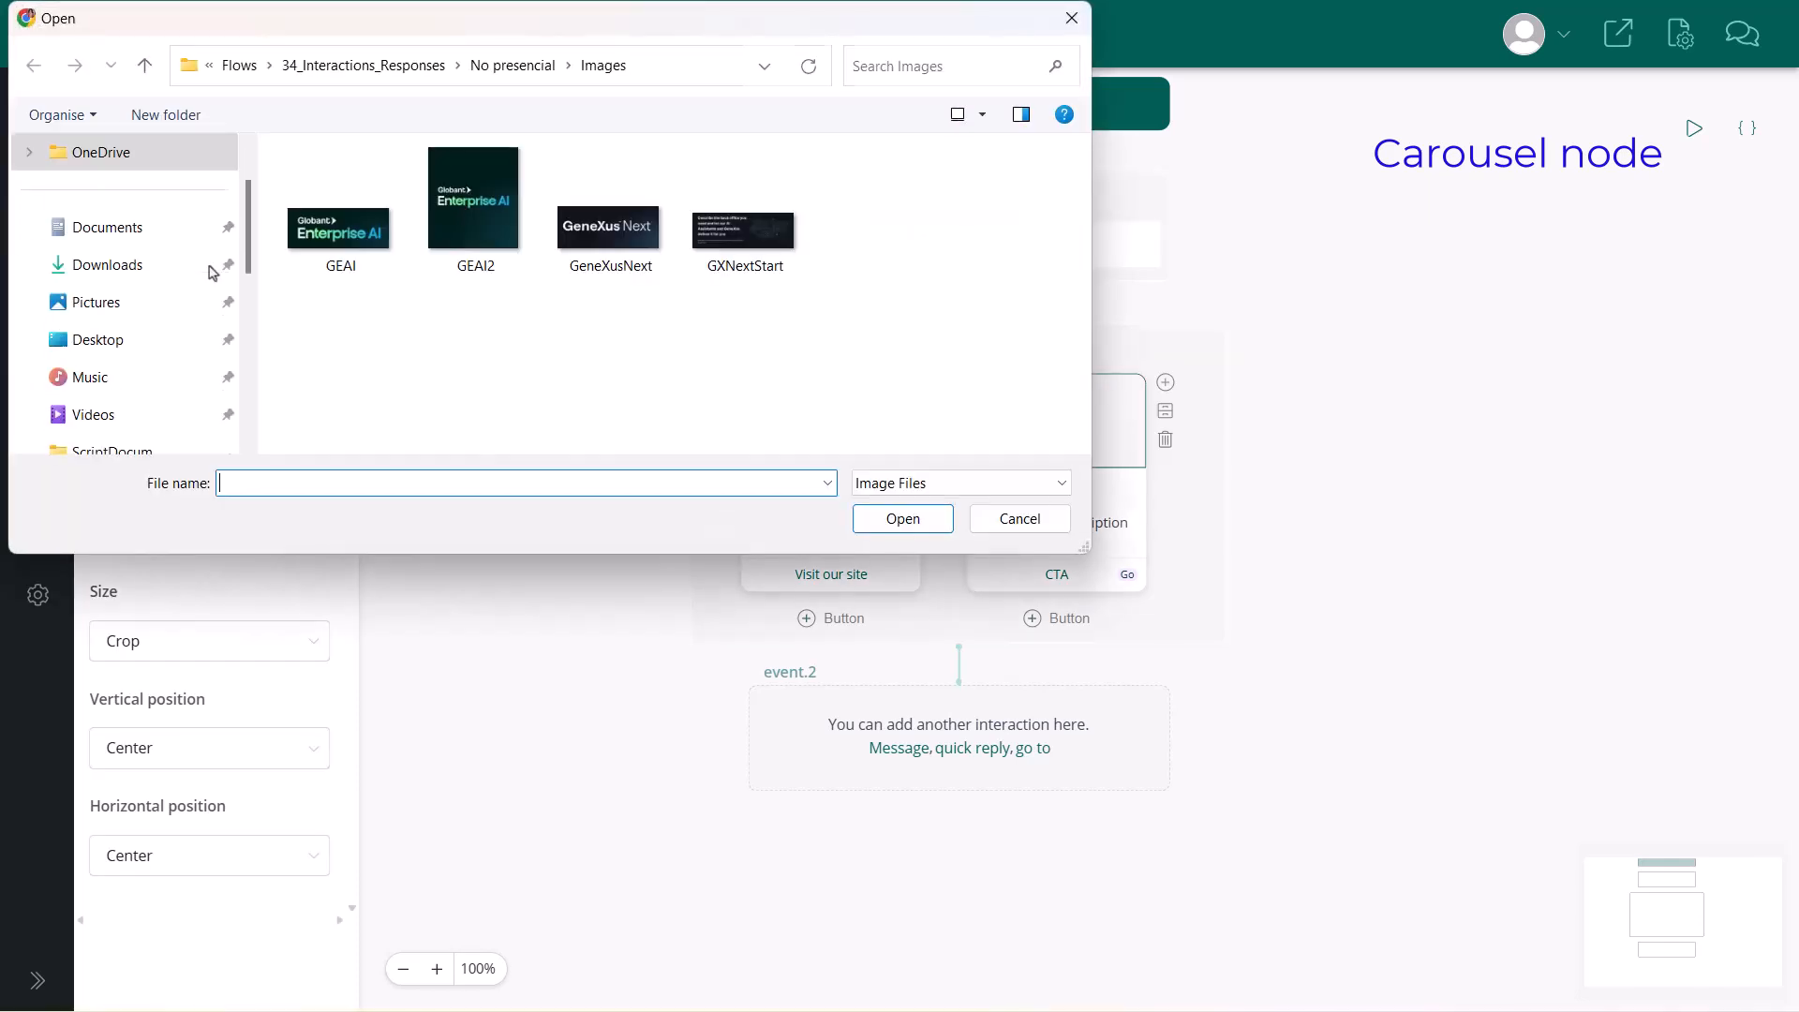
left_click(600, 223)
double_click(600, 223)
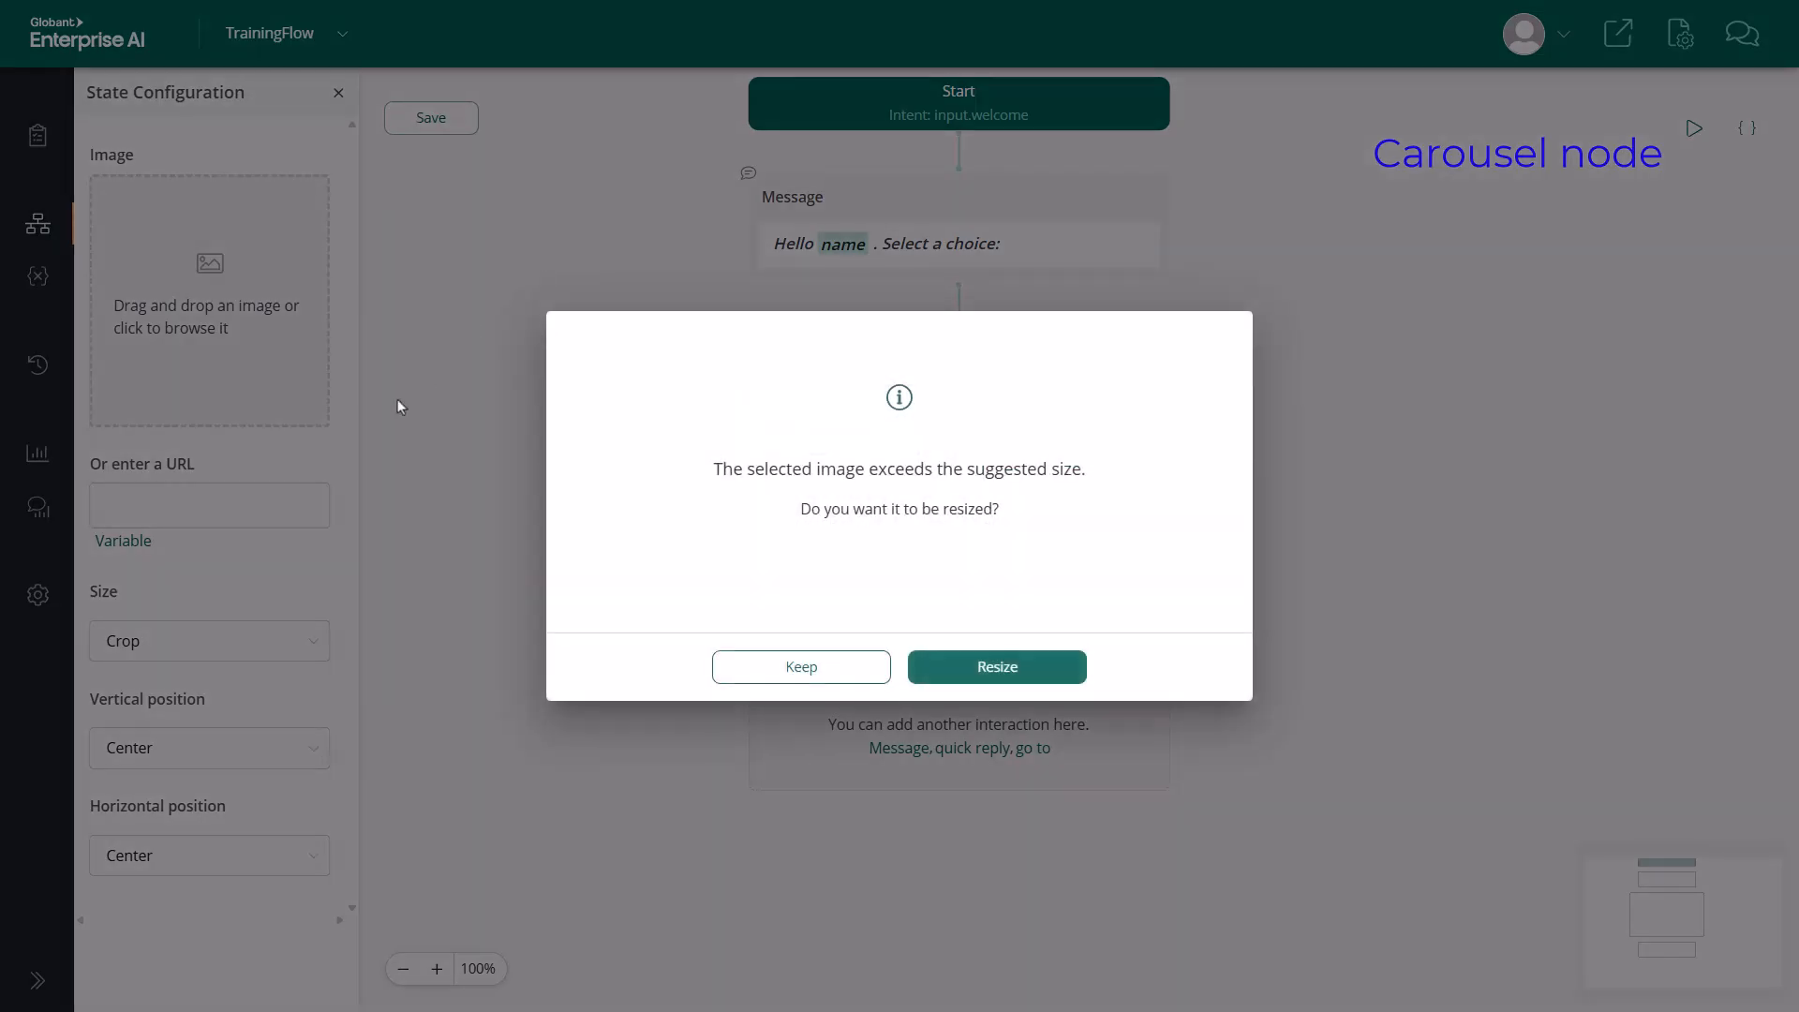
left_click(939, 672)
left_click(267, 646)
left_click(150, 737)
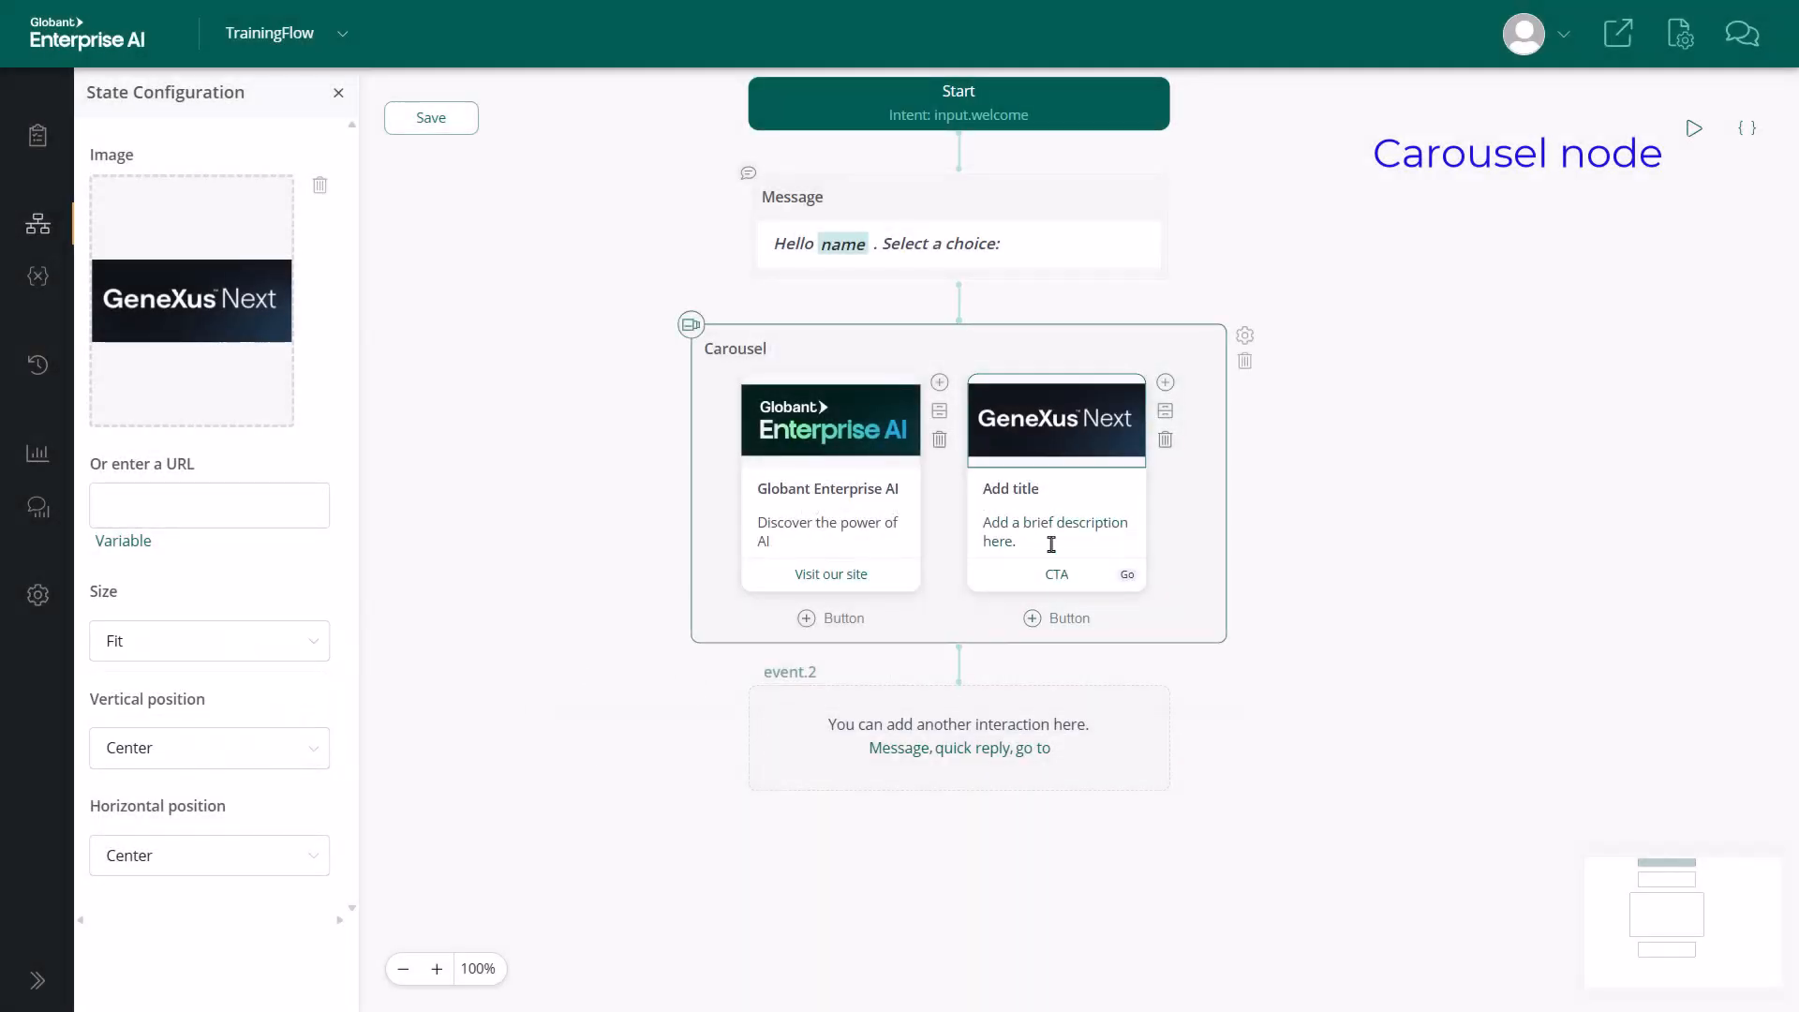
Step: Title the second card "GeneXus Next", describe it as "The Low-Code development platform", and label its button "Ask about it" with the event GXNext
left_click(1045, 488)
type("GeneXus")
left_click(1054, 575)
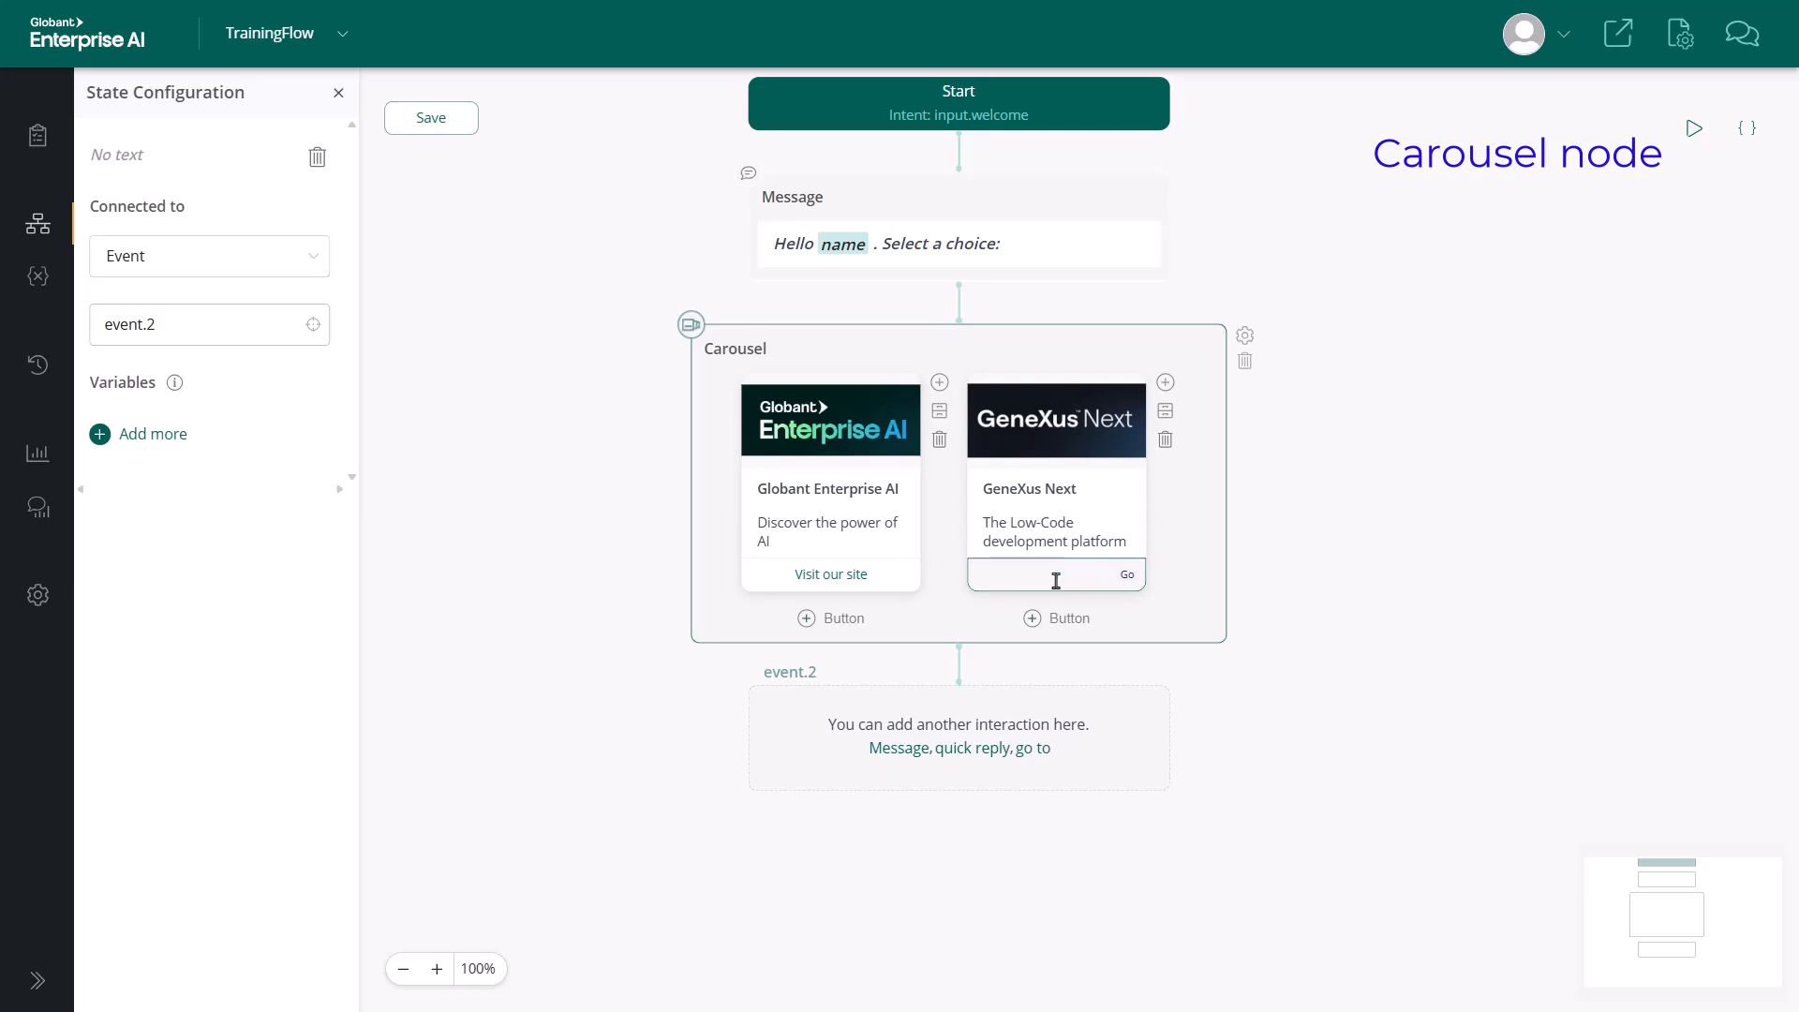
type("Ask about it")
left_click_drag(157, 324, 88, 323)
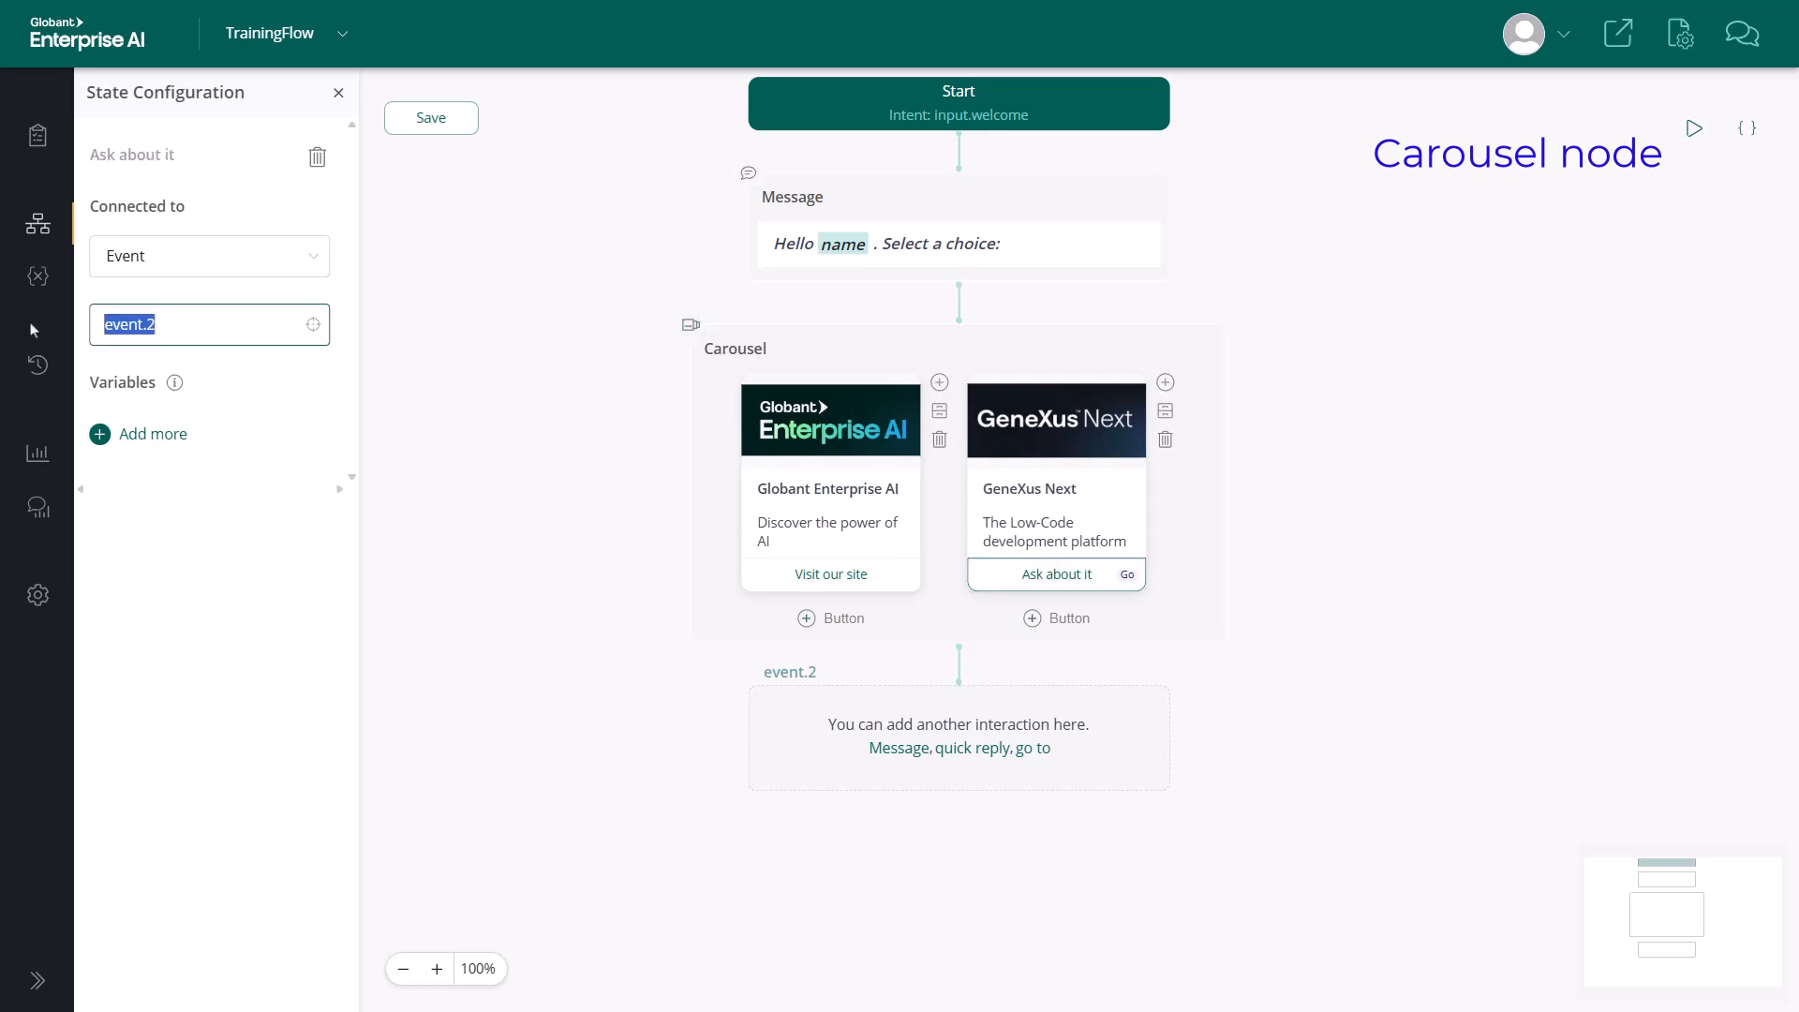
type("GXNext")
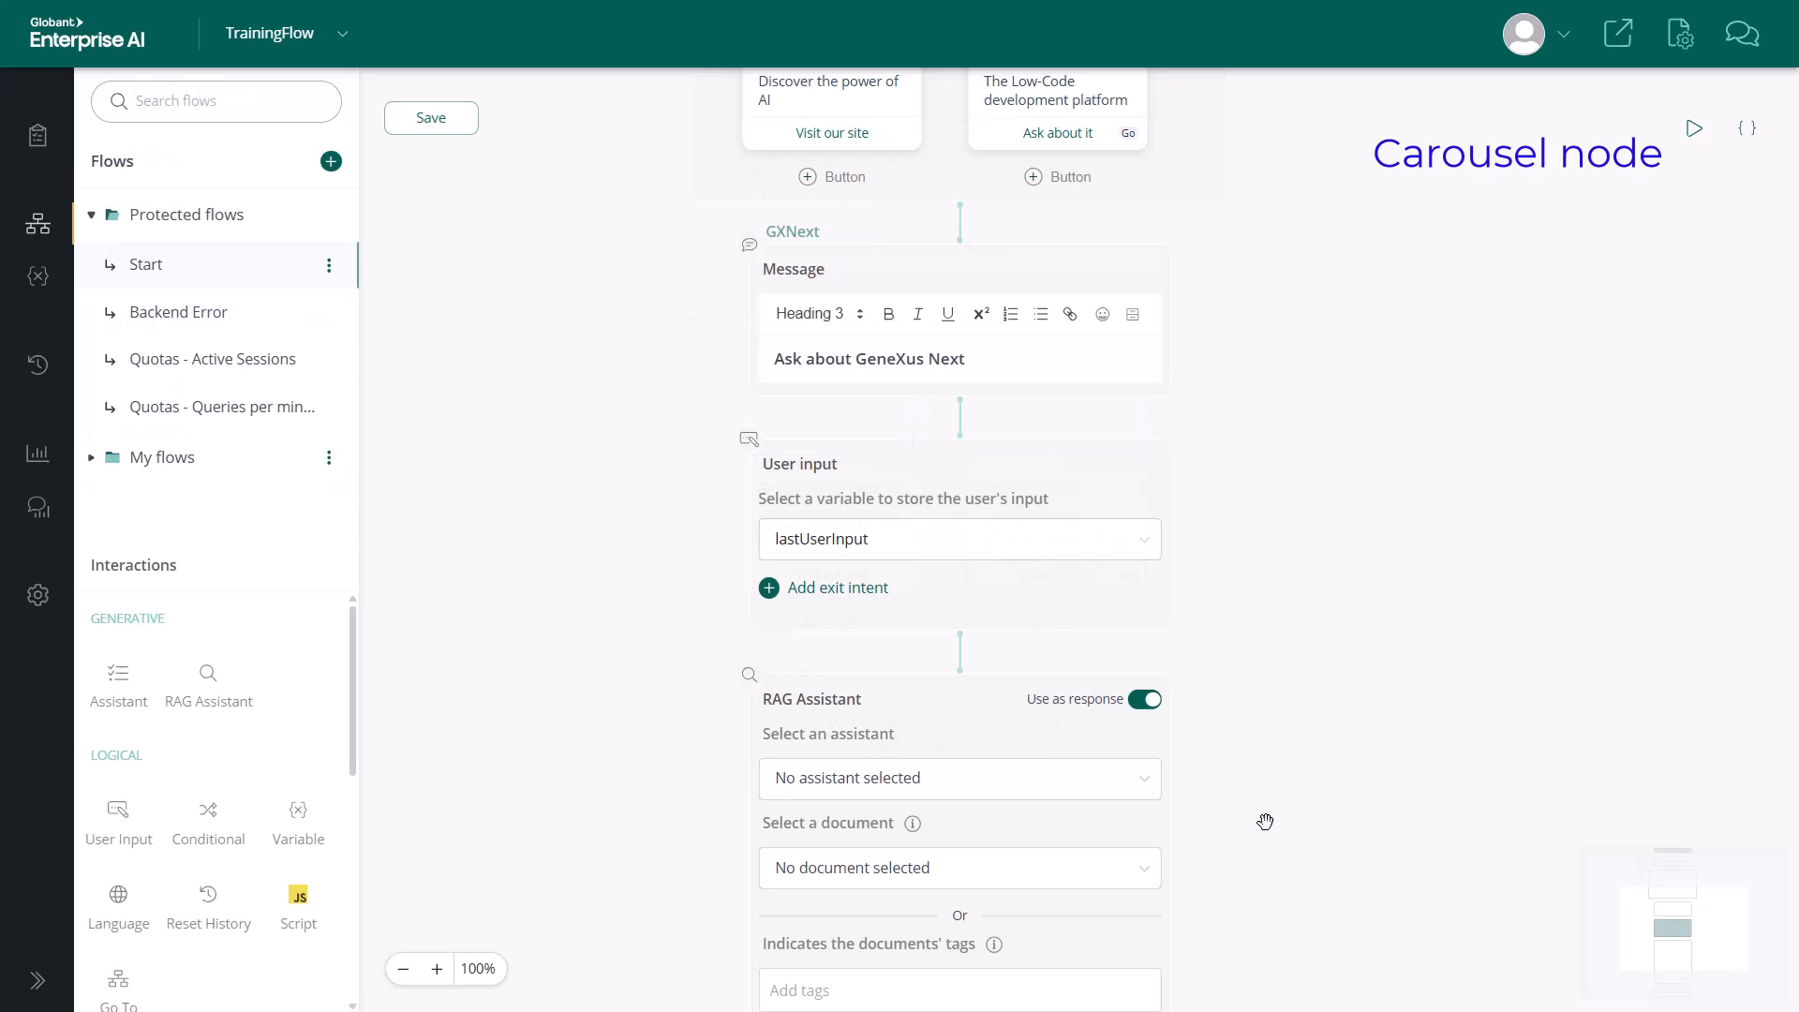
Step: Add a Go To node after the RAG Assistant and pick the Carousel node on the canvas as its target
left_click_drag(1265, 821, 1268, 385)
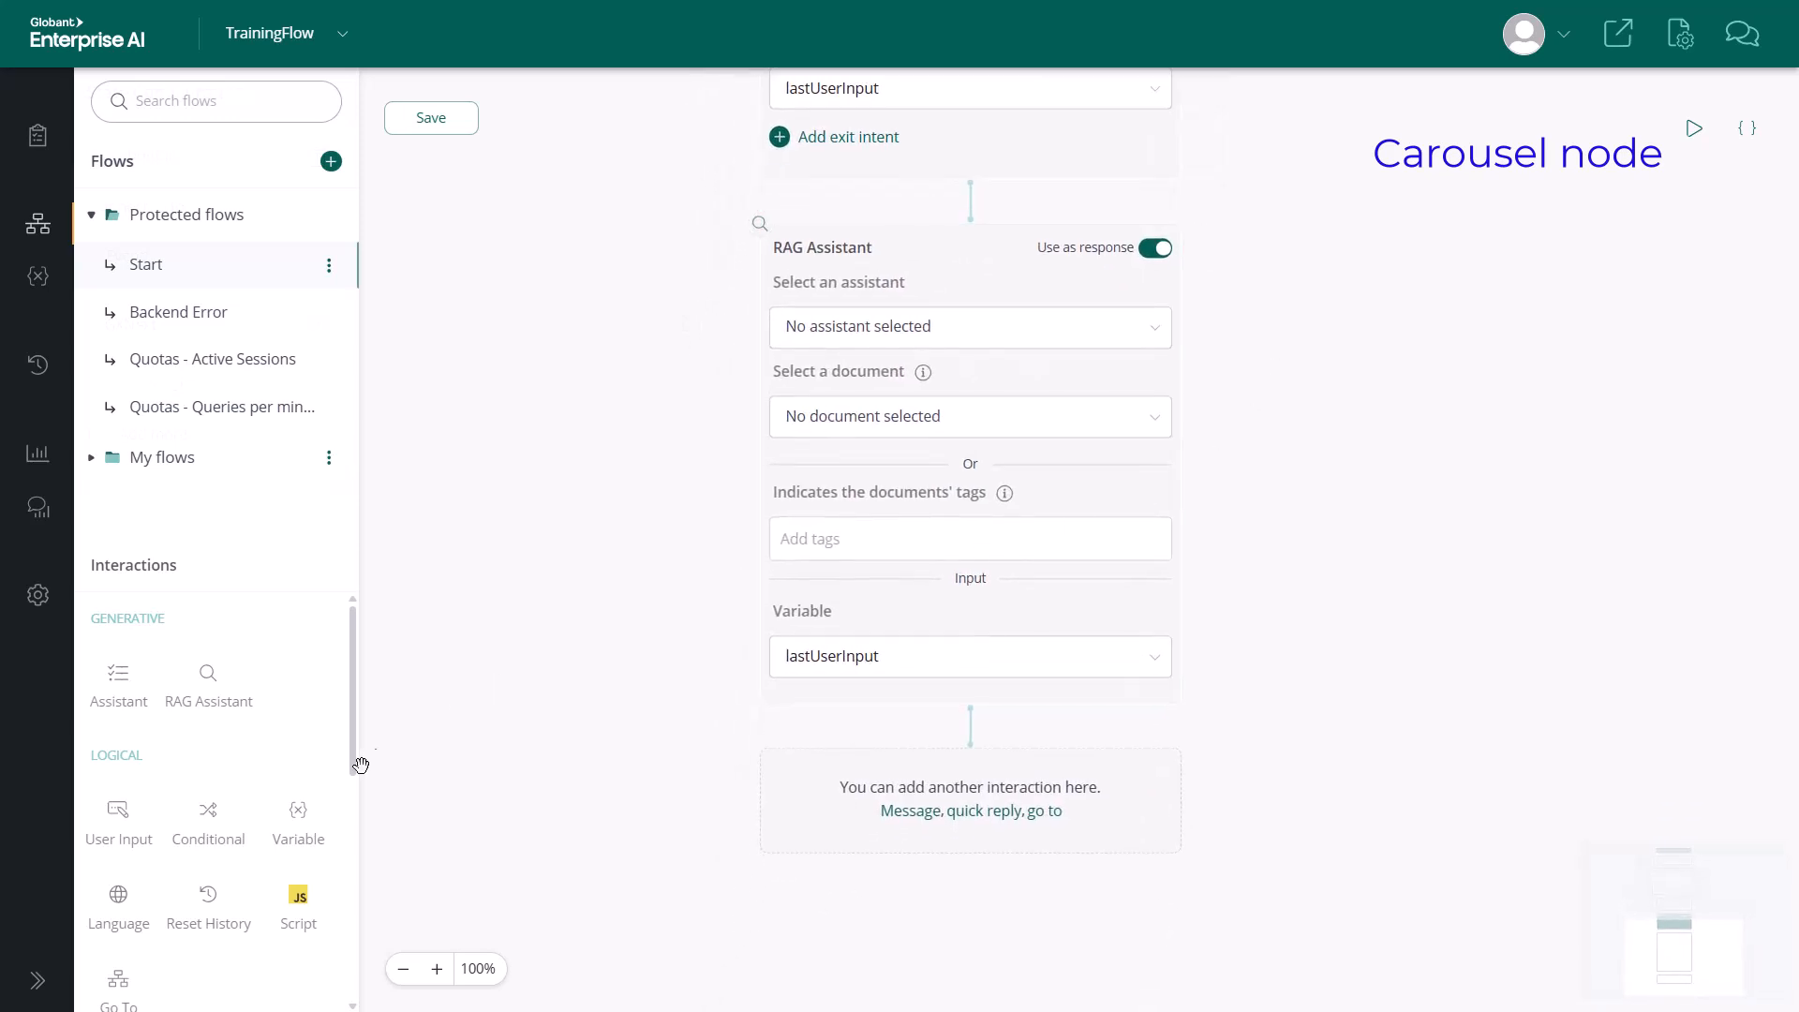
scroll(234, 831, "down", 2)
left_click_drag(119, 863, 951, 793)
left_click(895, 872)
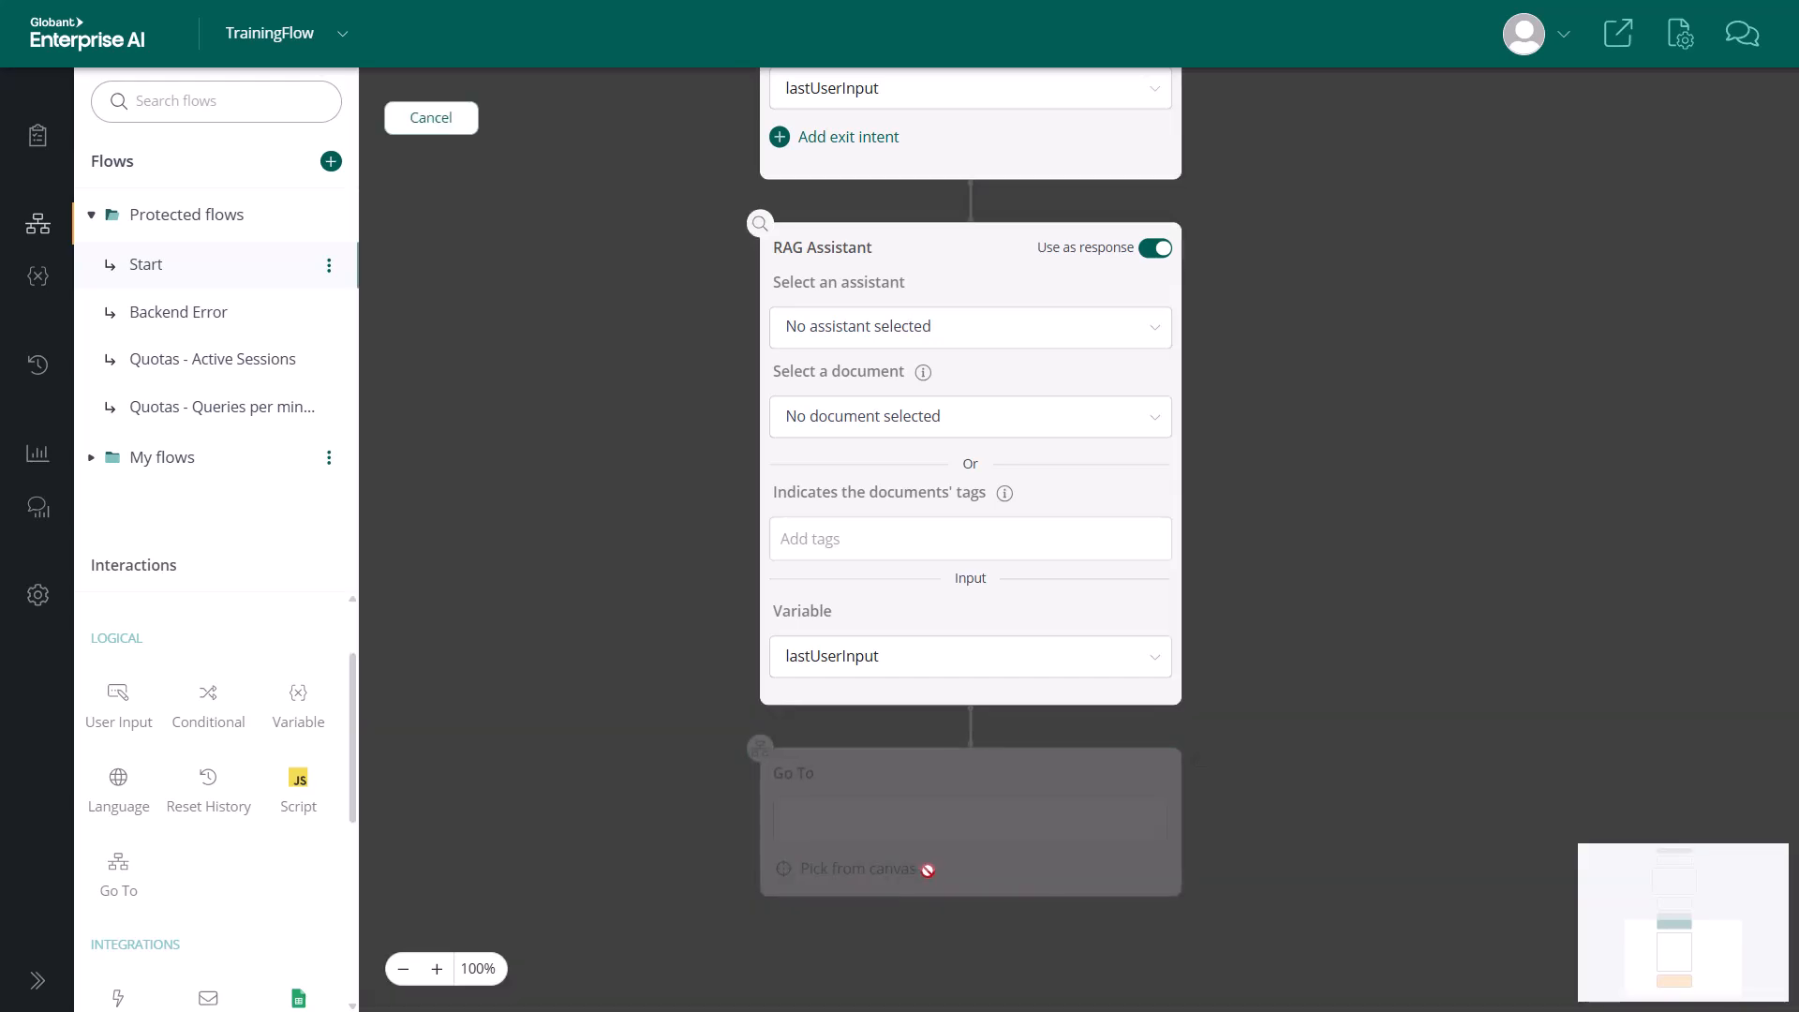
scroll(1397, 558, "up", 8)
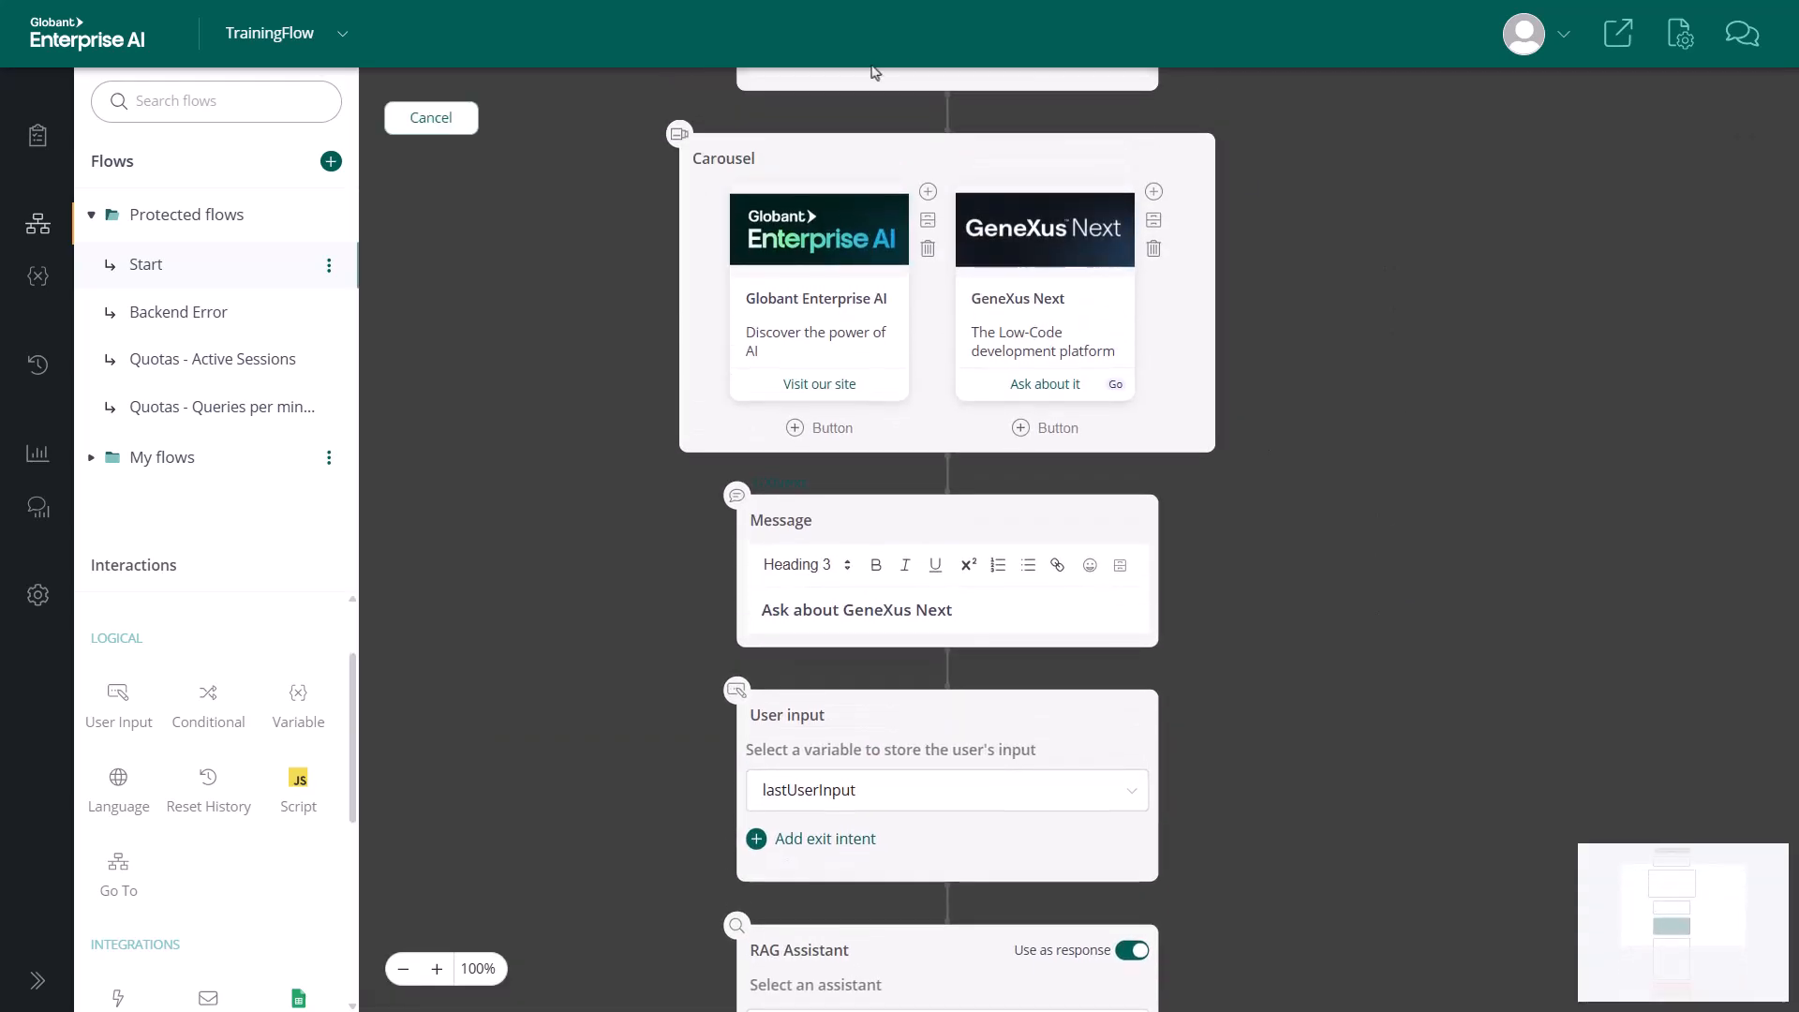
left_click(700, 148)
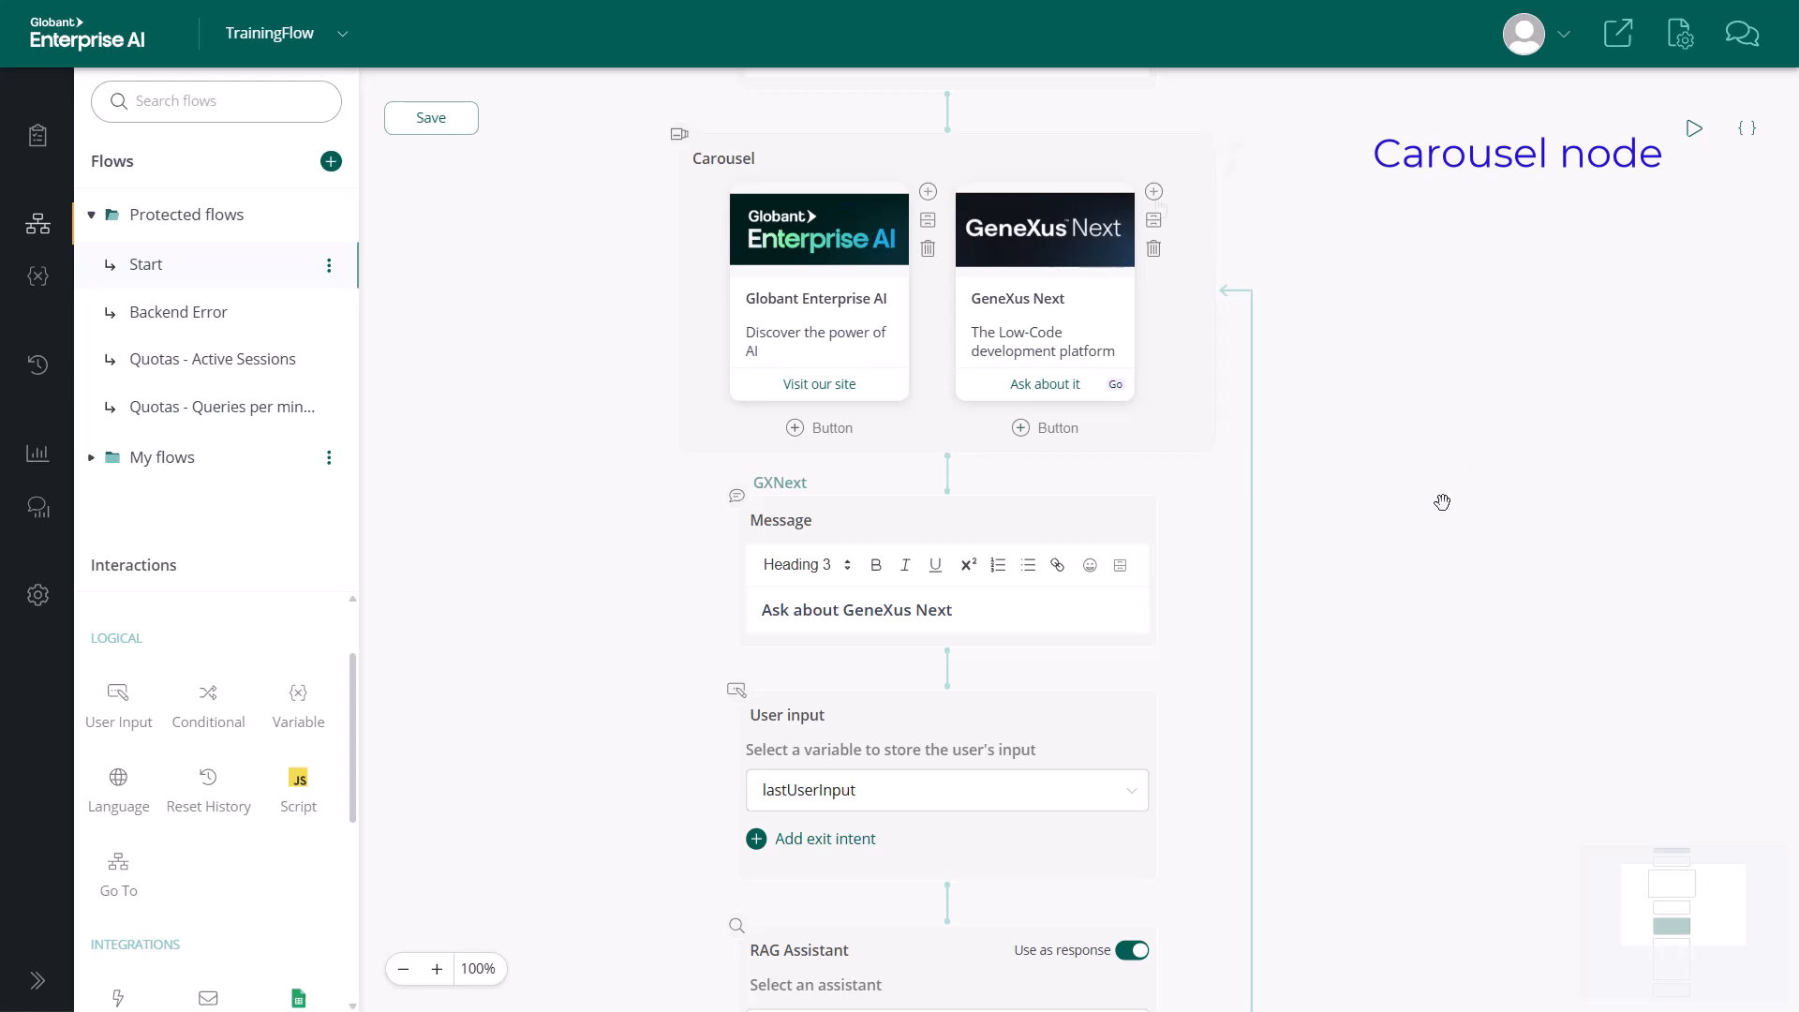
Step: Add a third carousel card and upload the GXNextStart image to it, resized and with its size set to Fit
left_click(1154, 192)
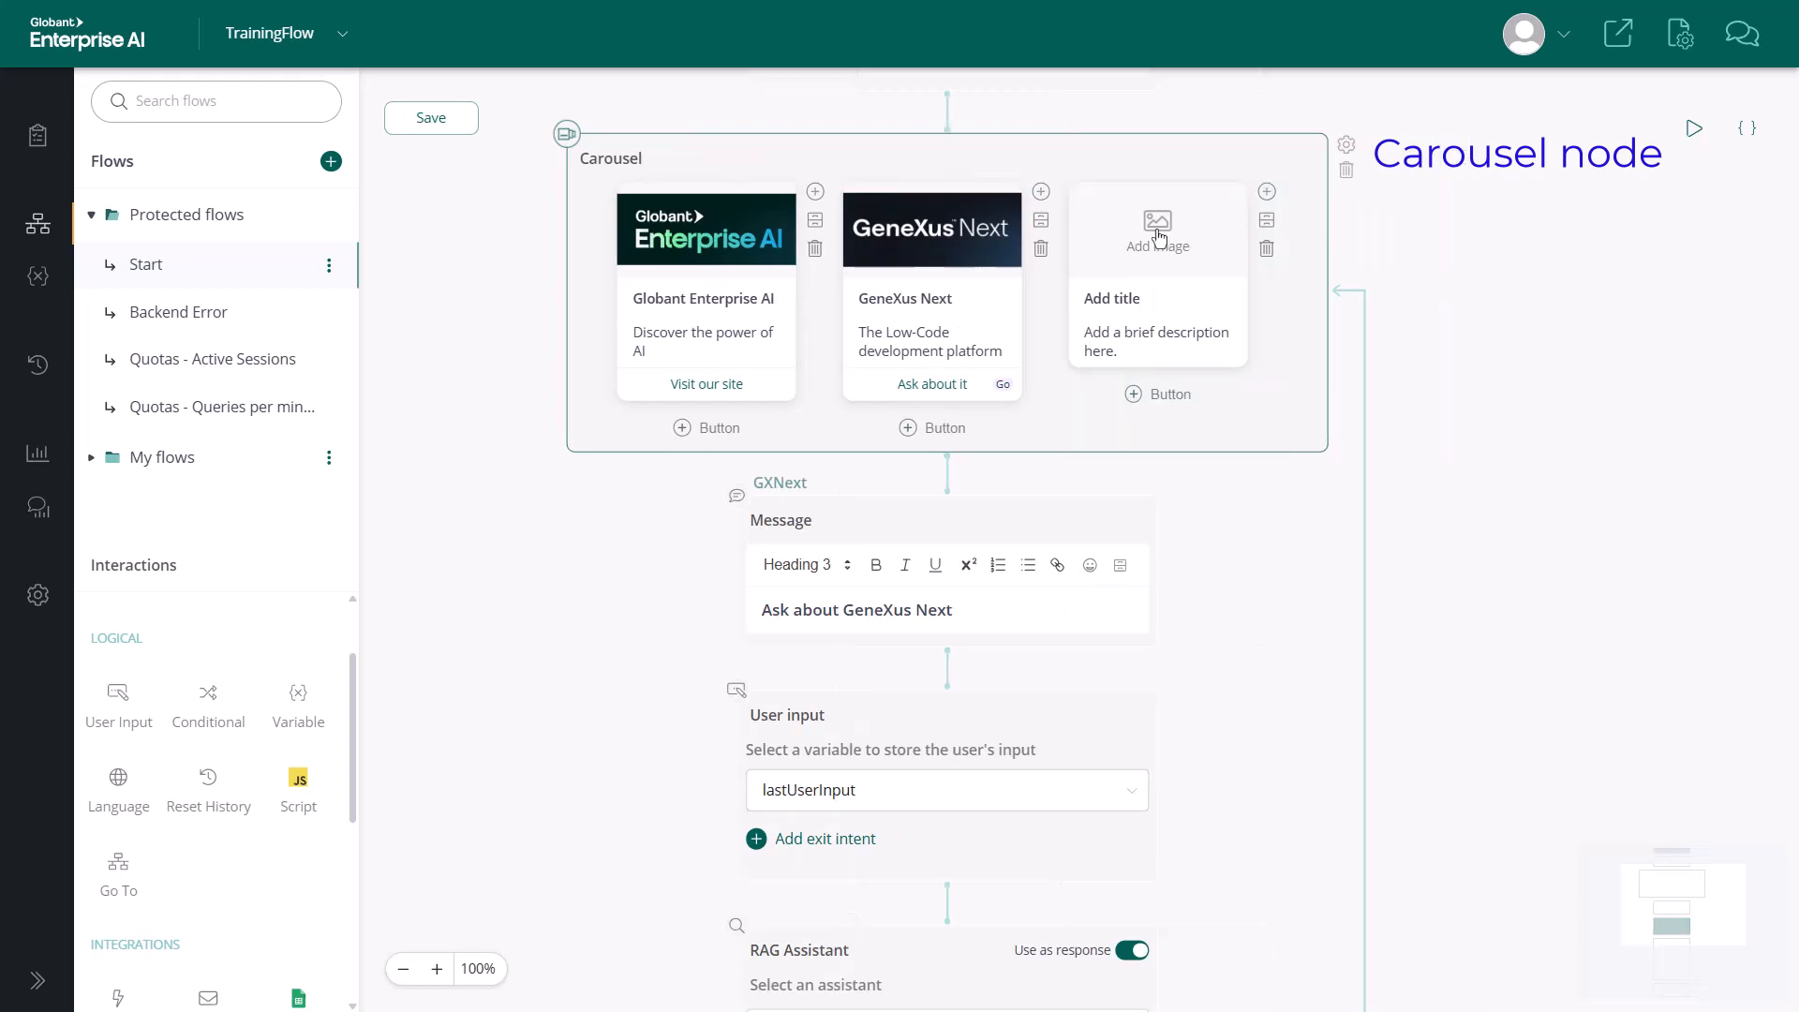
left_click(1159, 237)
left_click(185, 303)
double_click(747, 248)
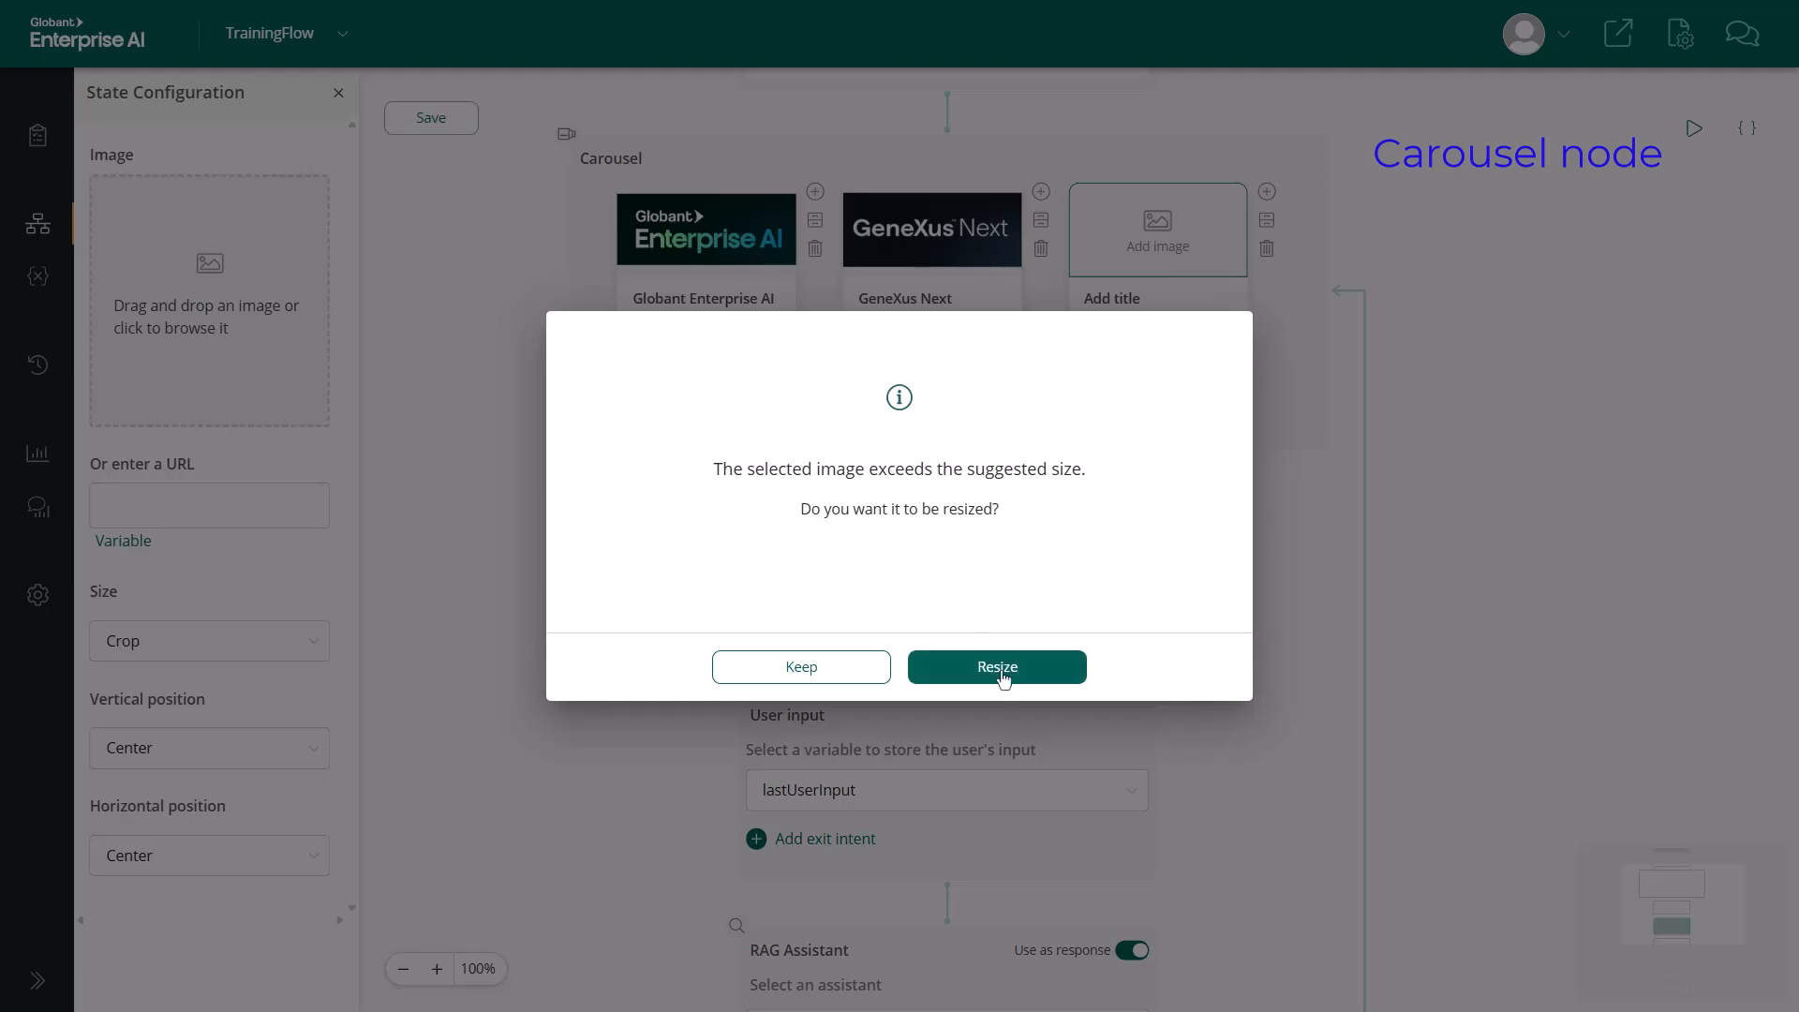
left_click(997, 667)
left_click(246, 654)
left_click(171, 737)
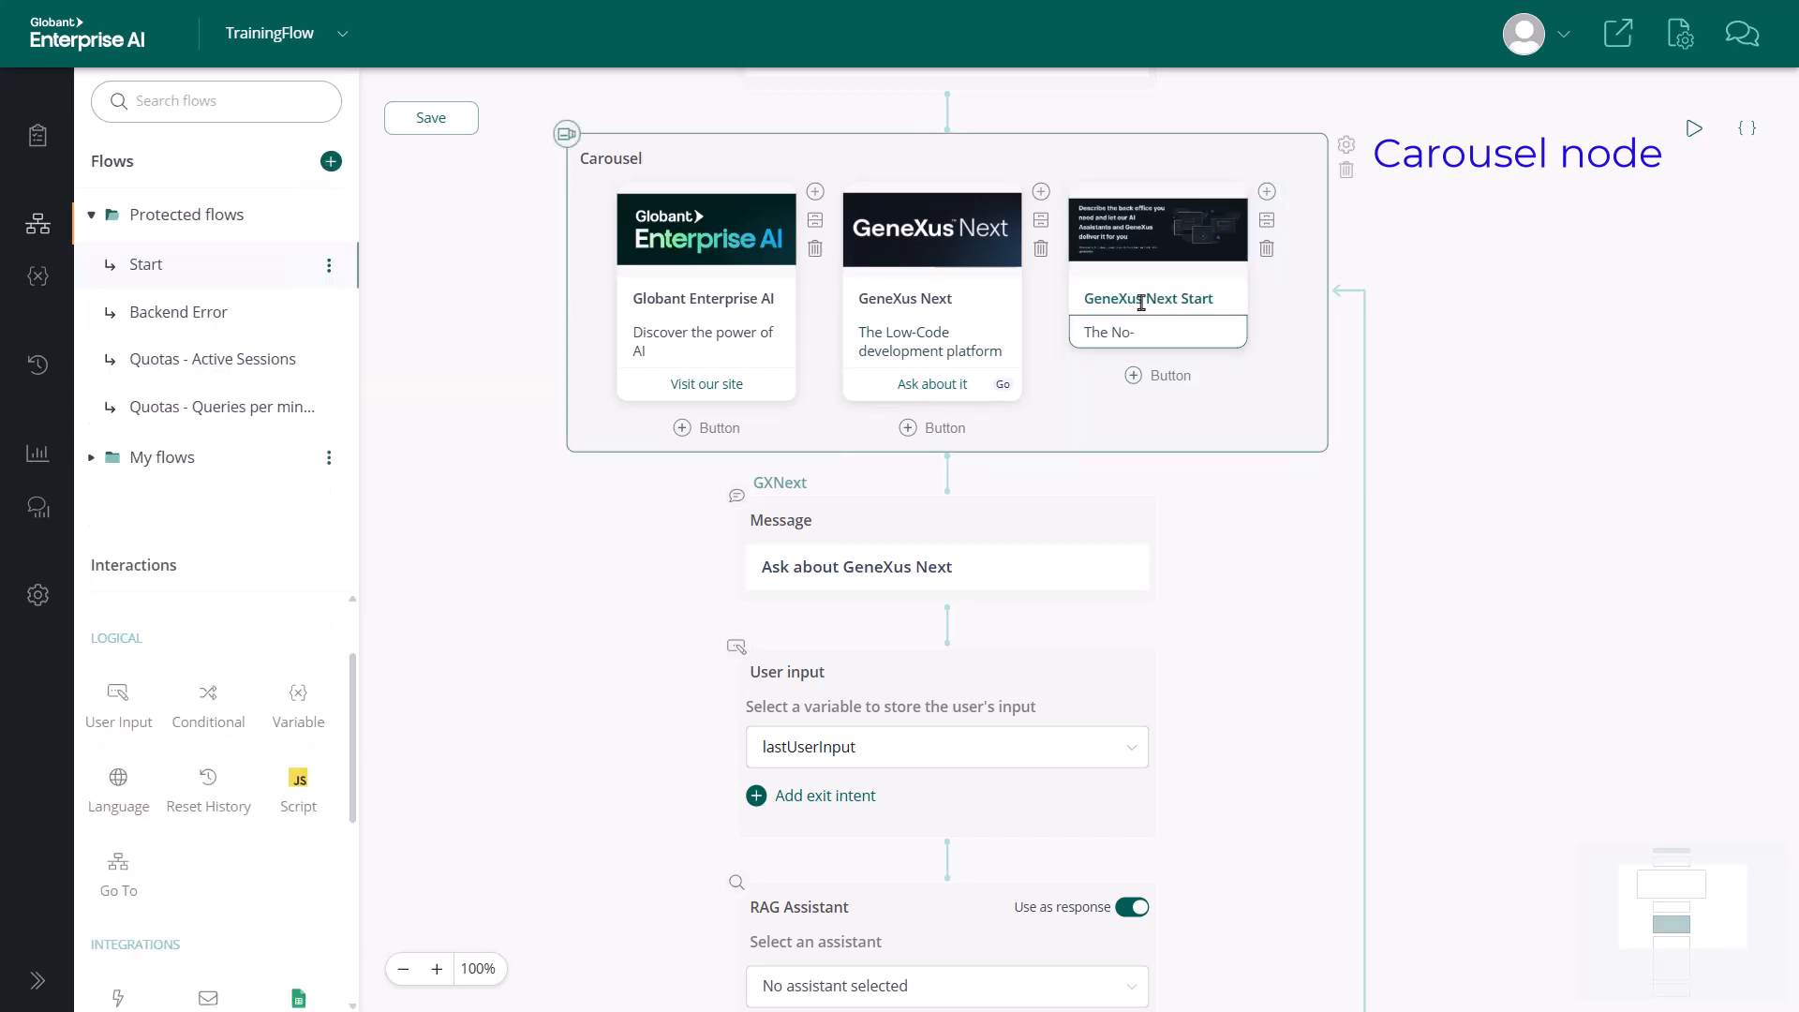
Step: Complete the third card's description as "The No-Code development platform" and add a button labelled "Try it!"
type("Code development platfo")
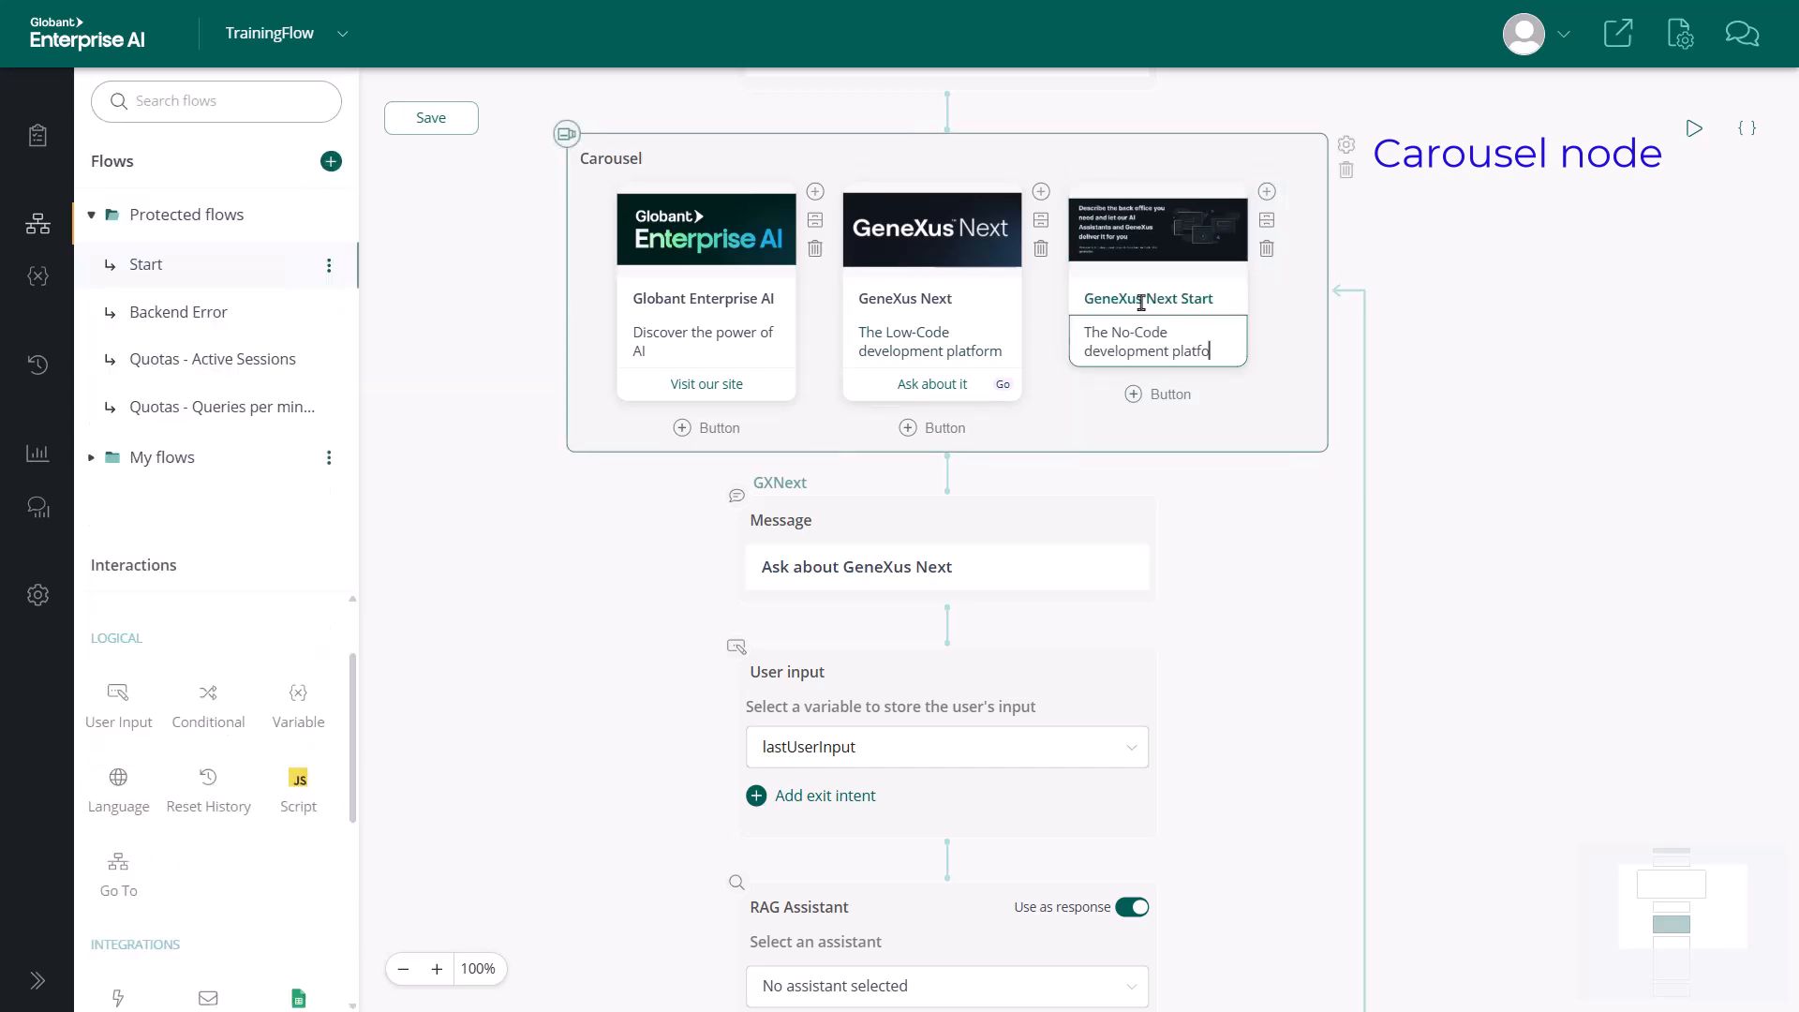
type("rm")
left_click(1171, 395)
type("Try it!")
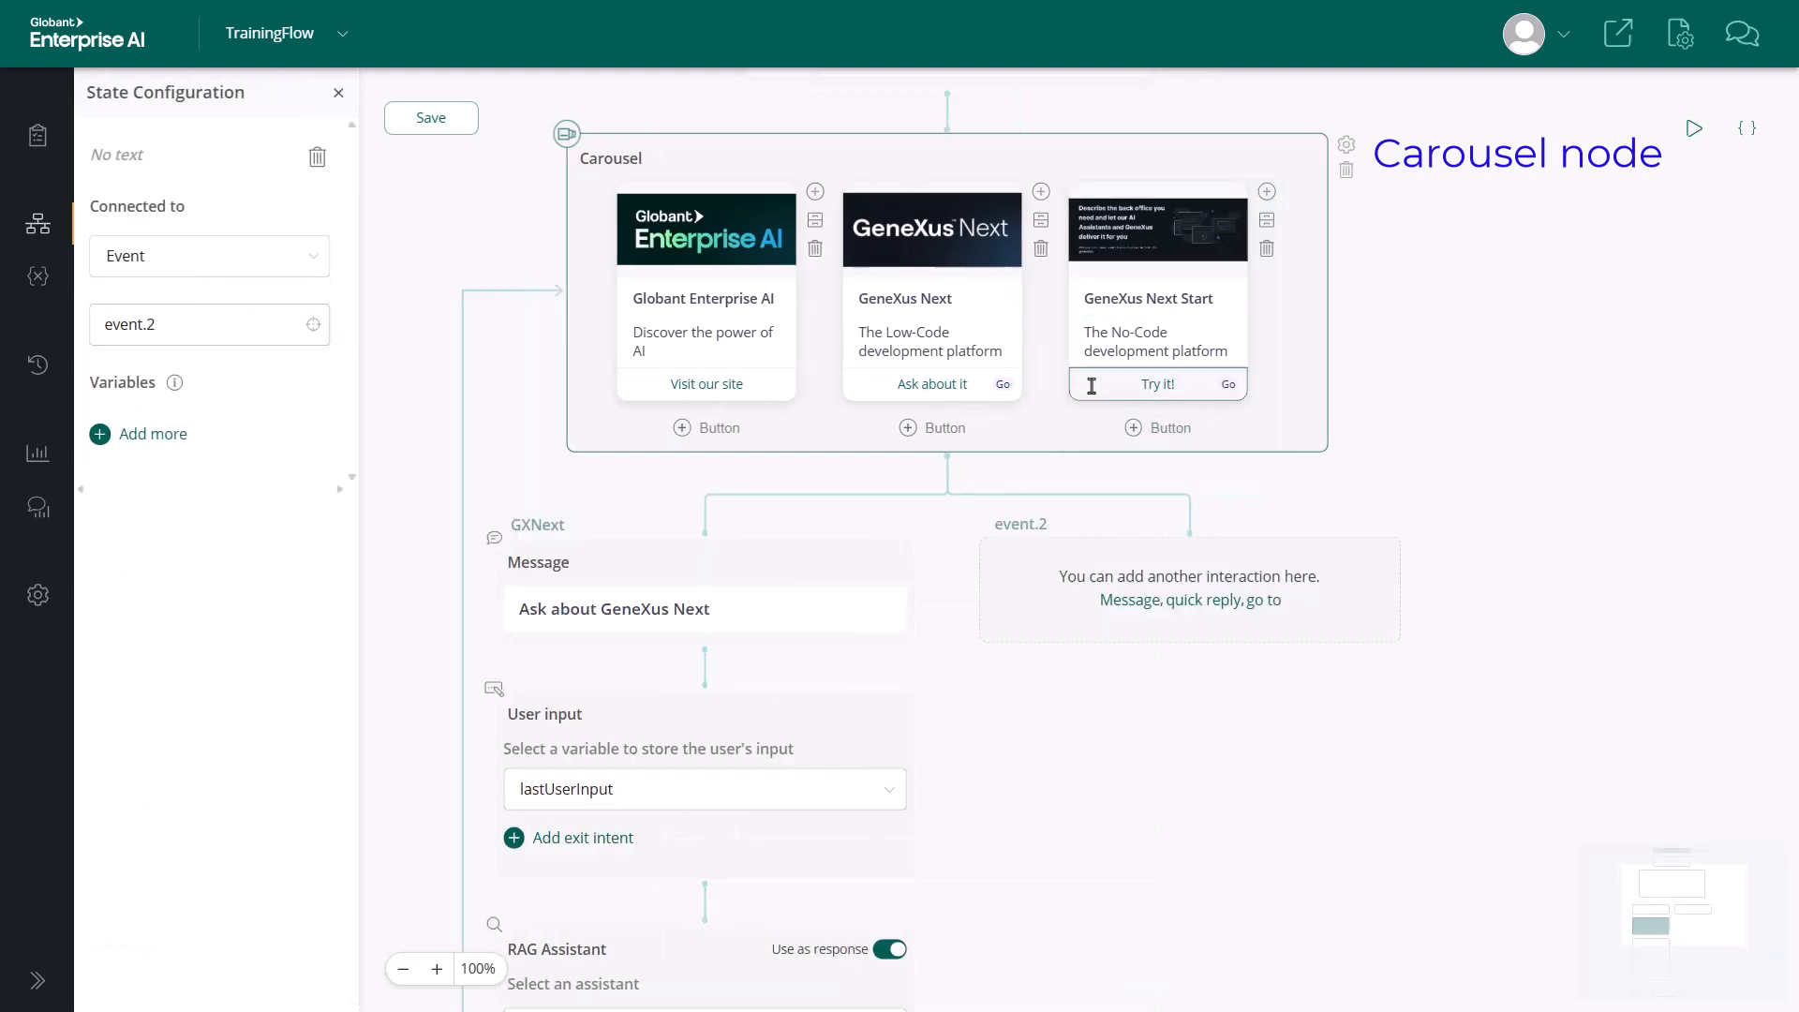
left_click(299, 256)
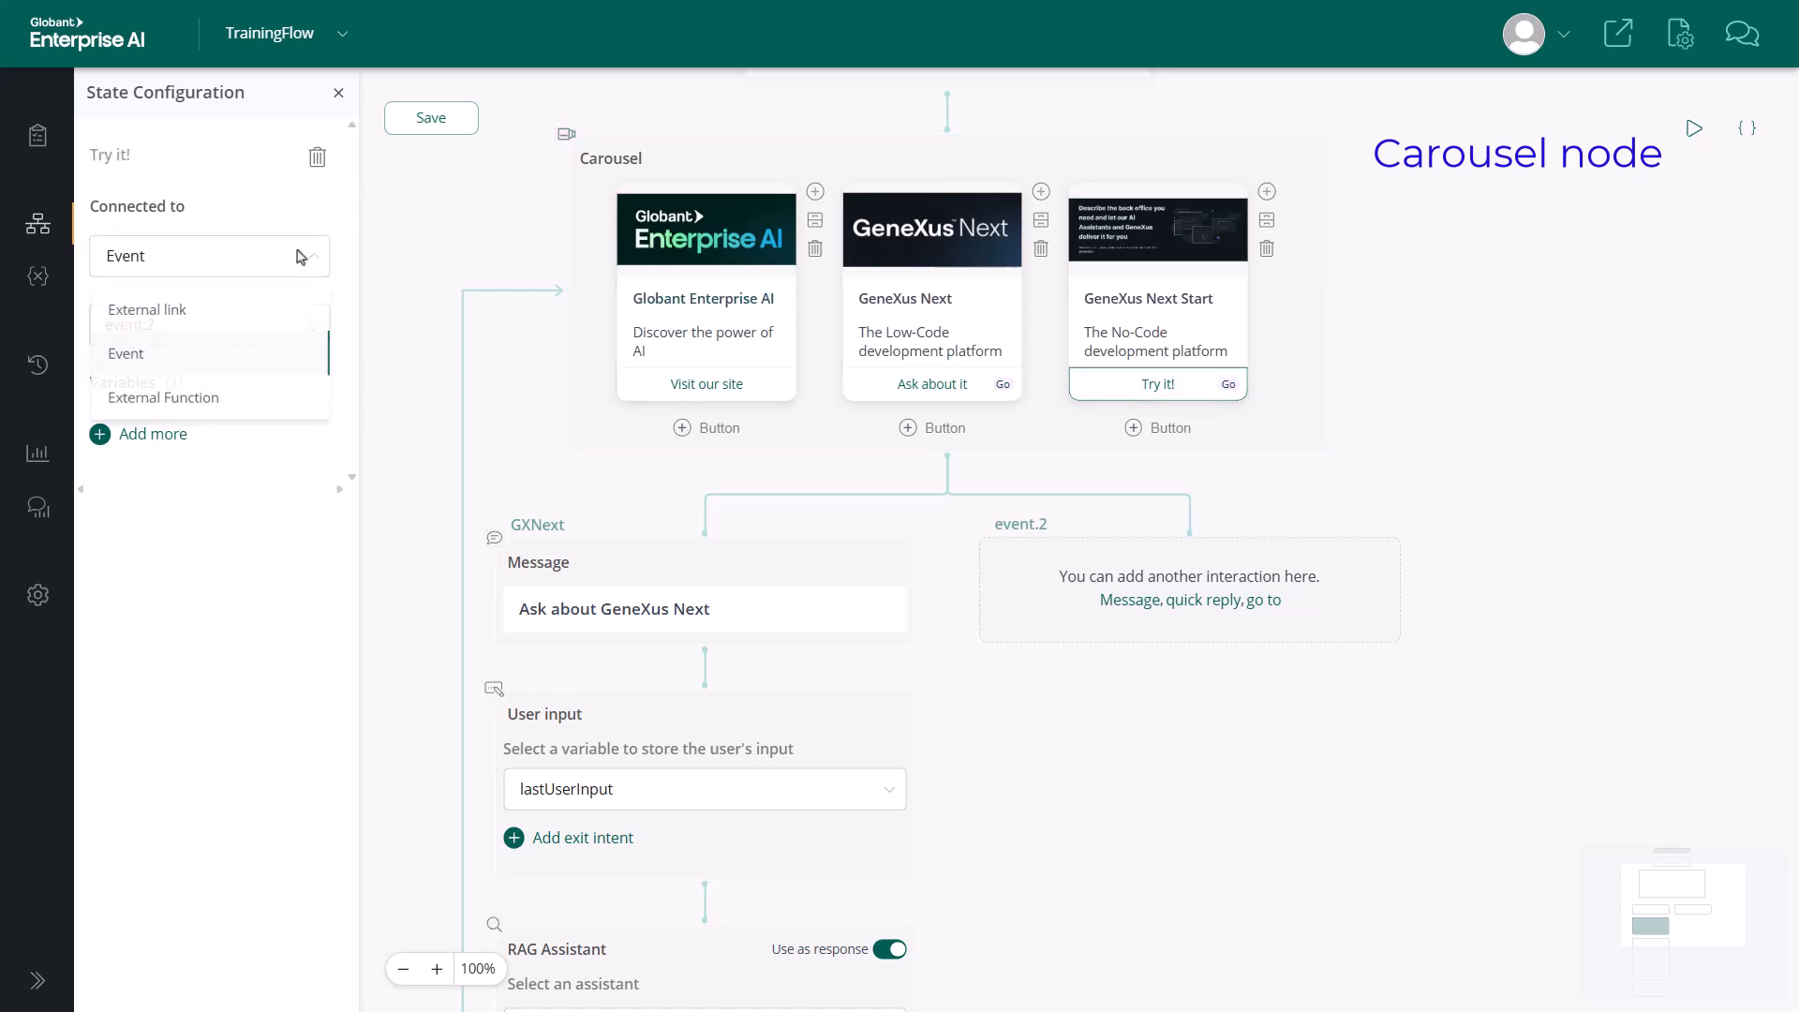
left_click(224, 310)
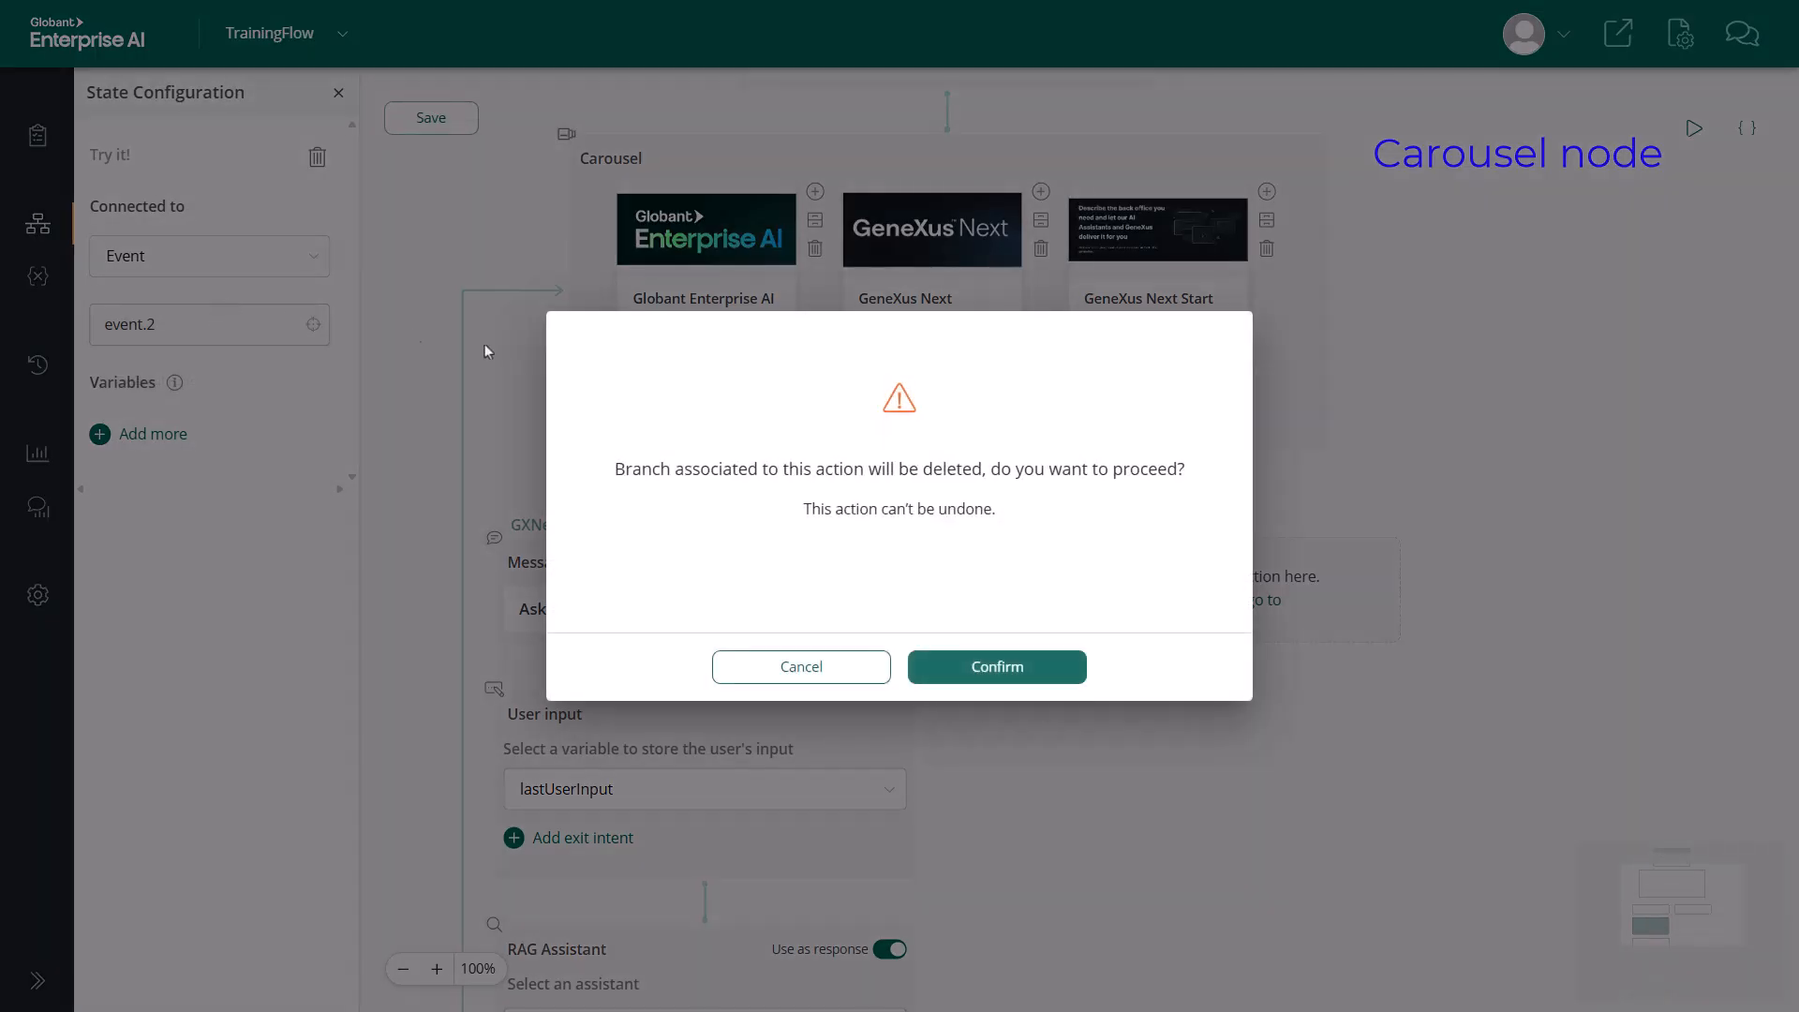
left_click(973, 672)
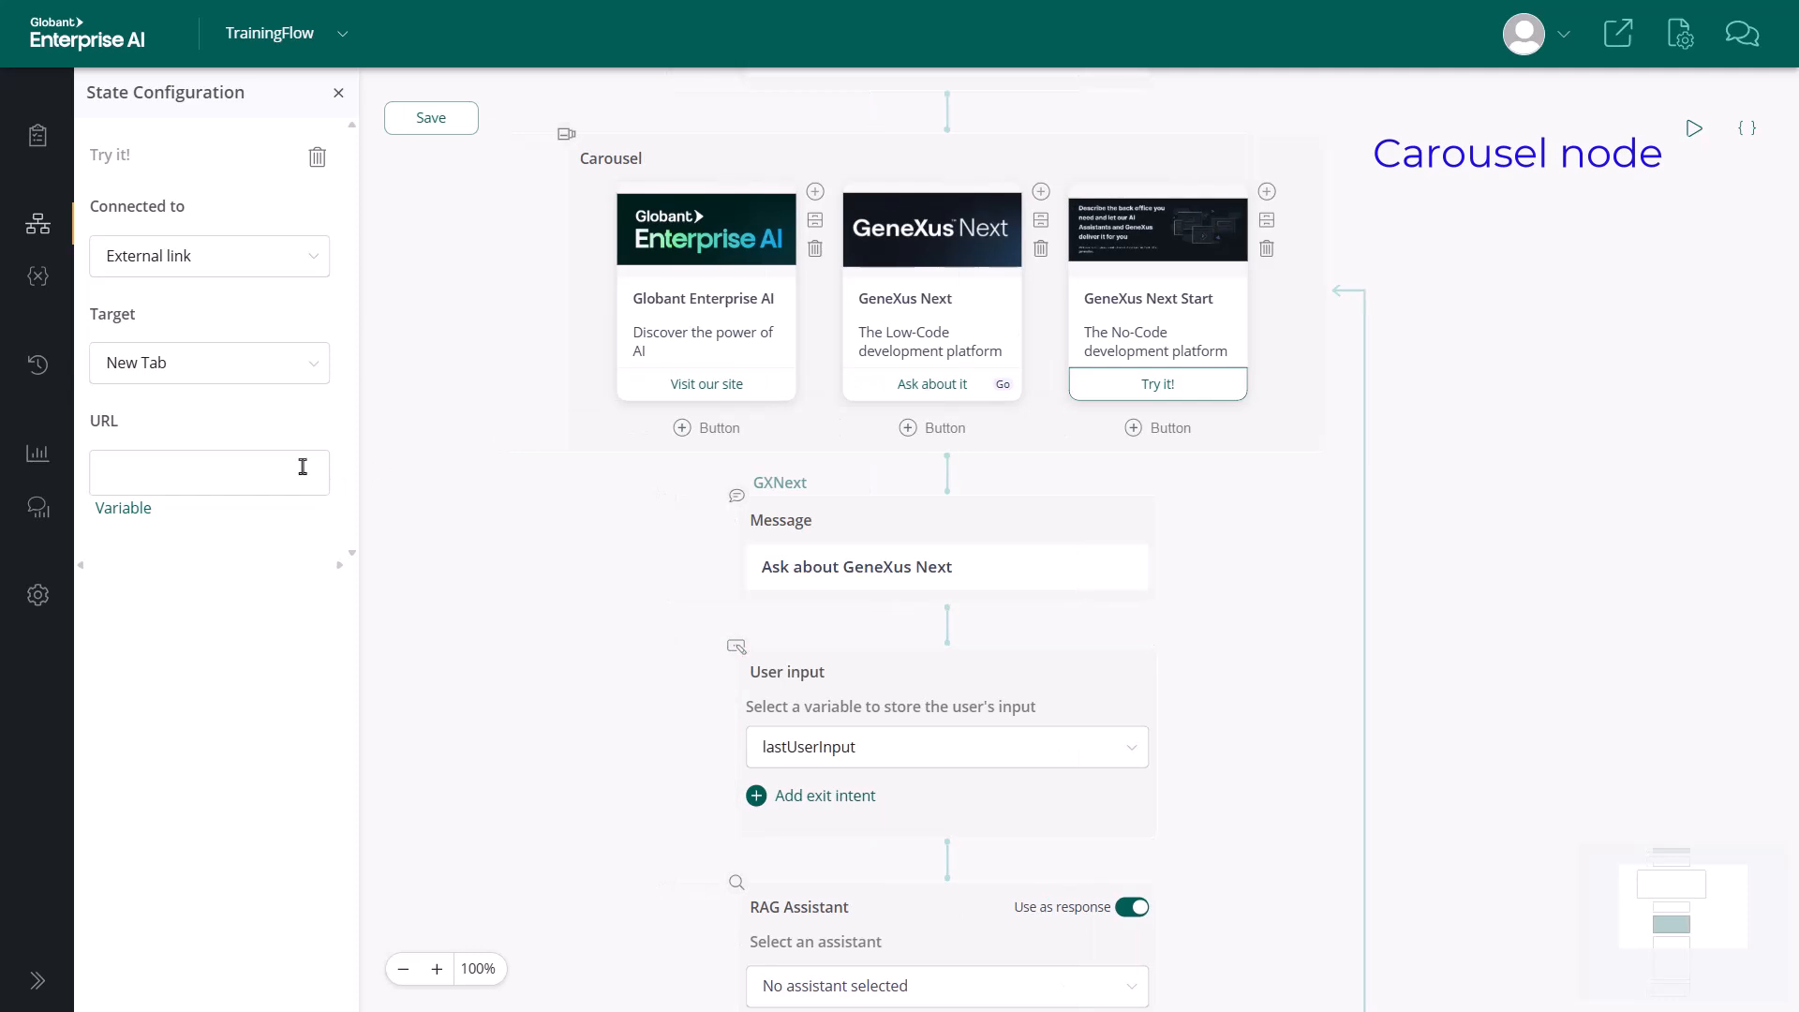
left_click(270, 471)
type("https://next.genexus.ai/General/UI/Login-Level_Detail")
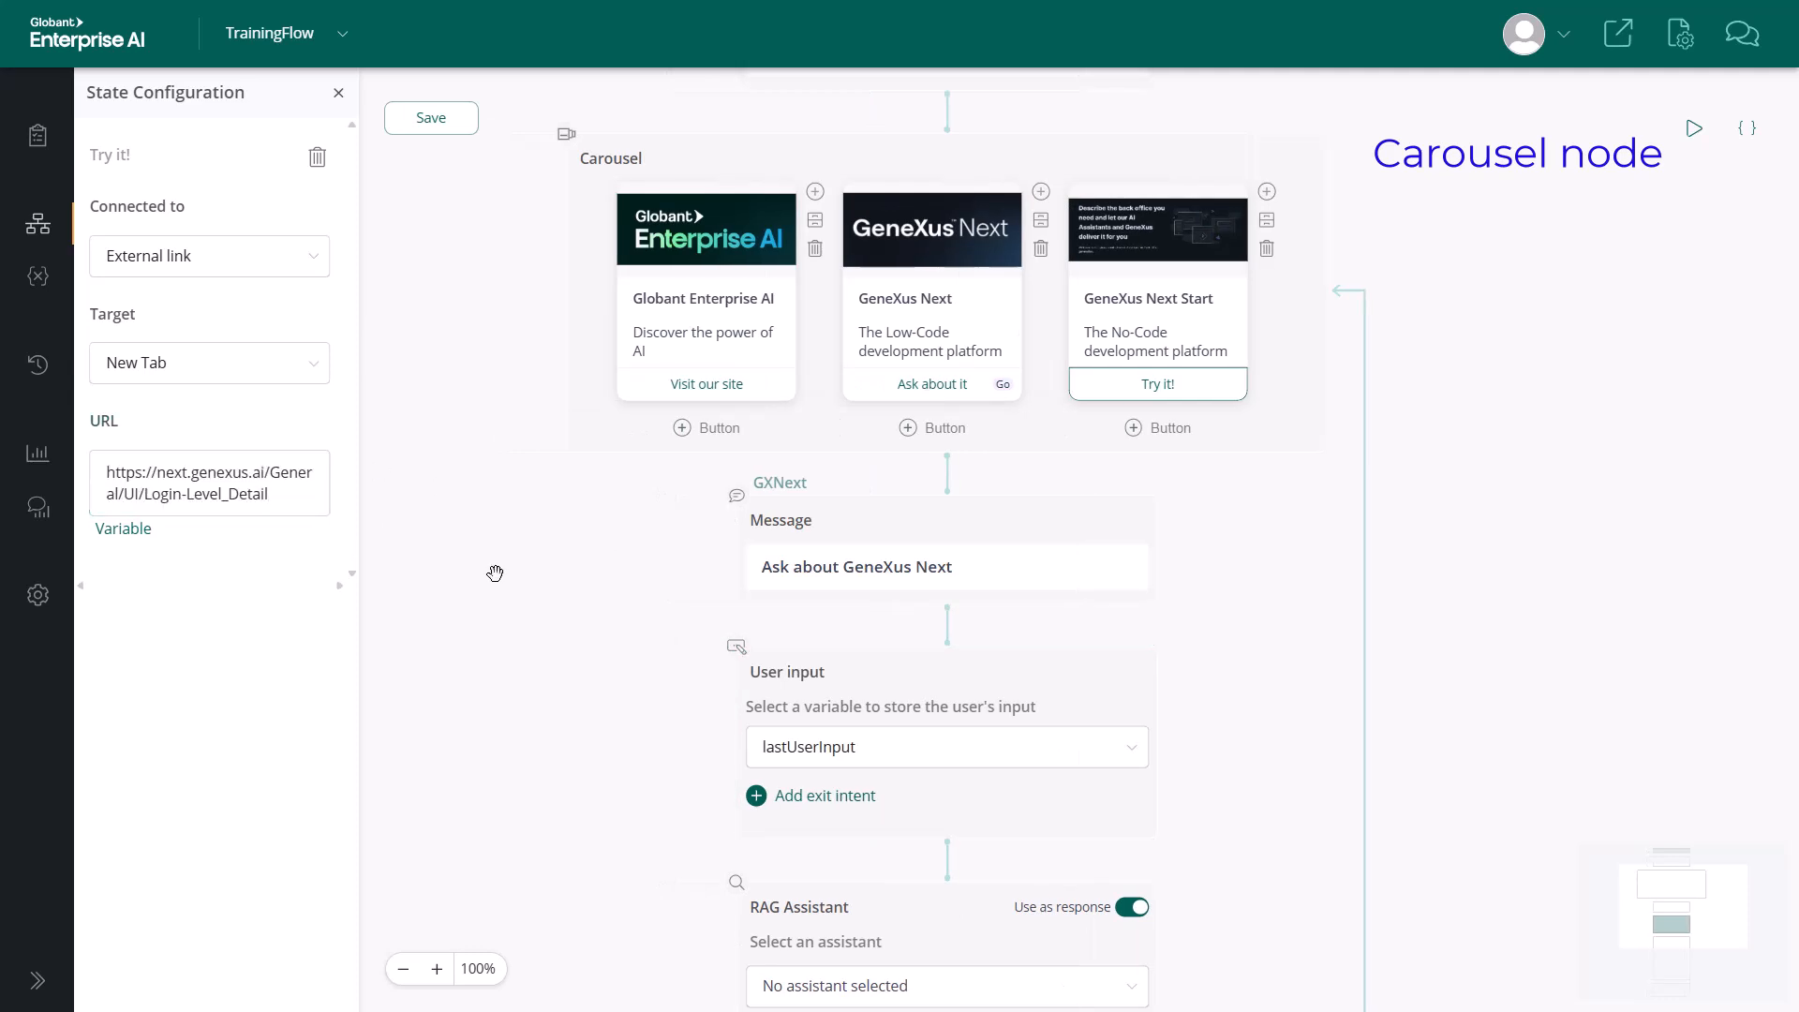
left_click(495, 574)
left_click(428, 134)
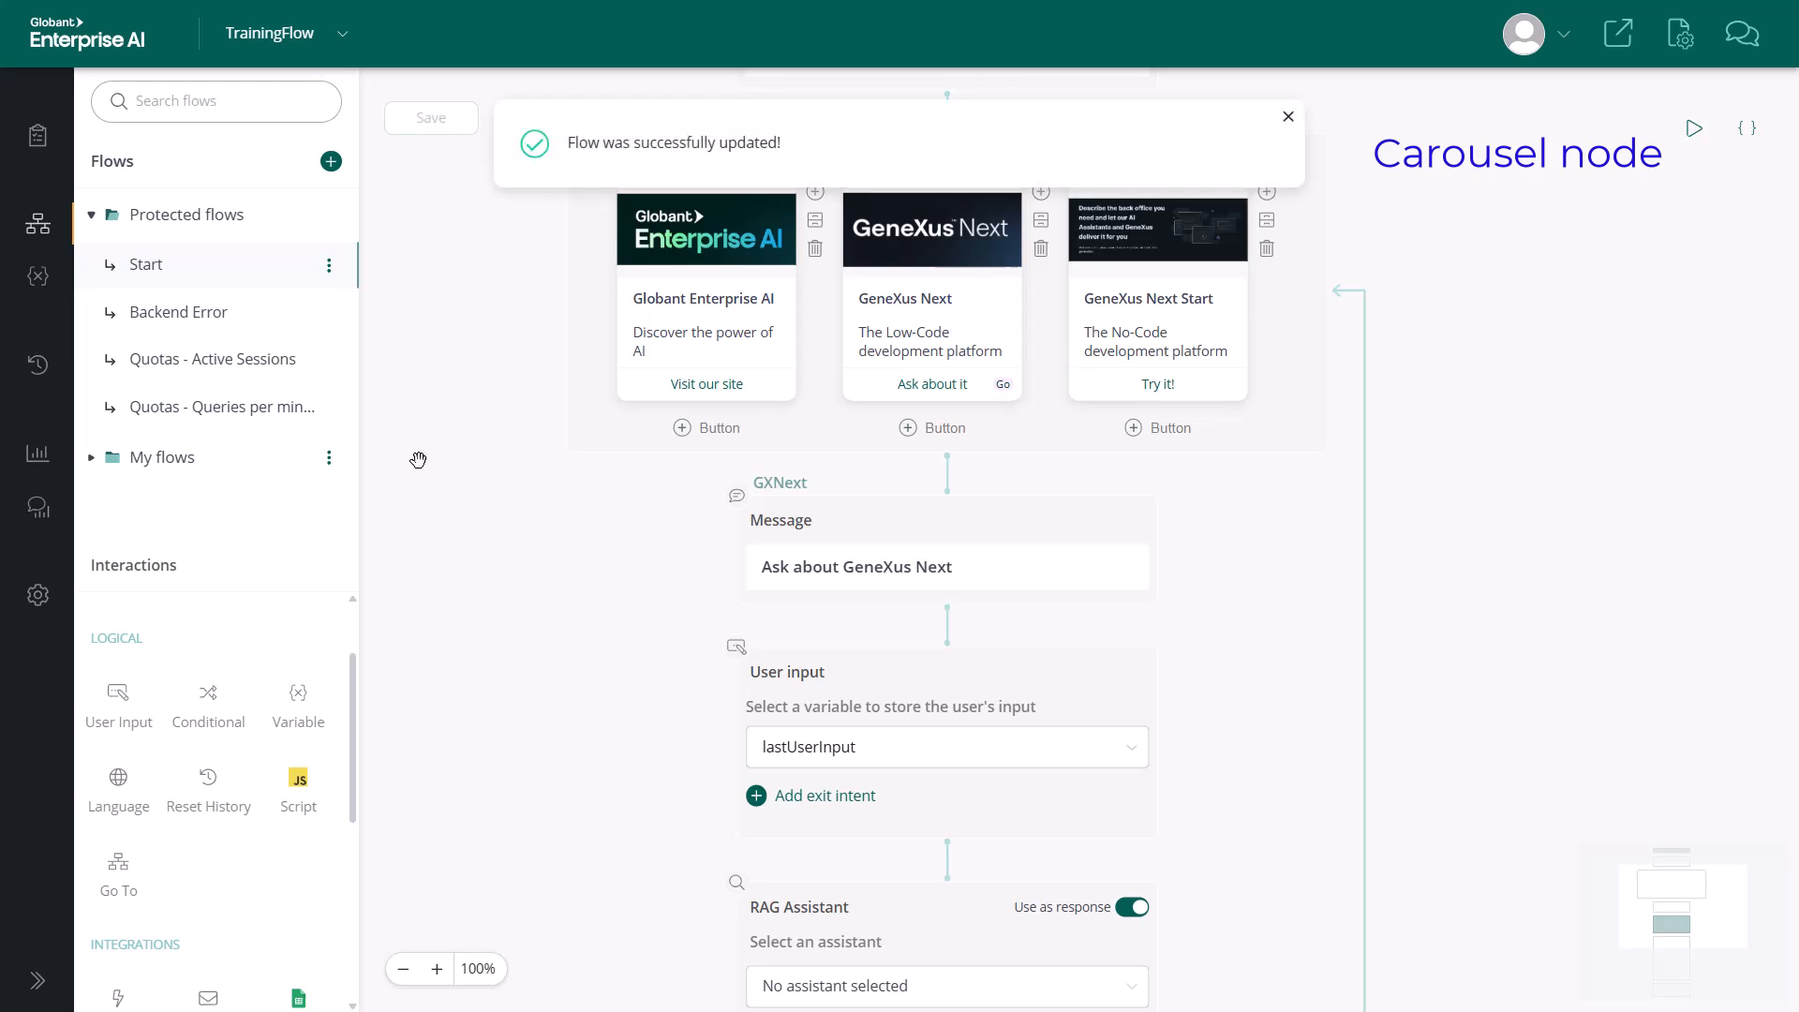
Step: Open the TrainingFlow chat in the test page and browse forward and back through the carousel cards
left_click(1609, 41)
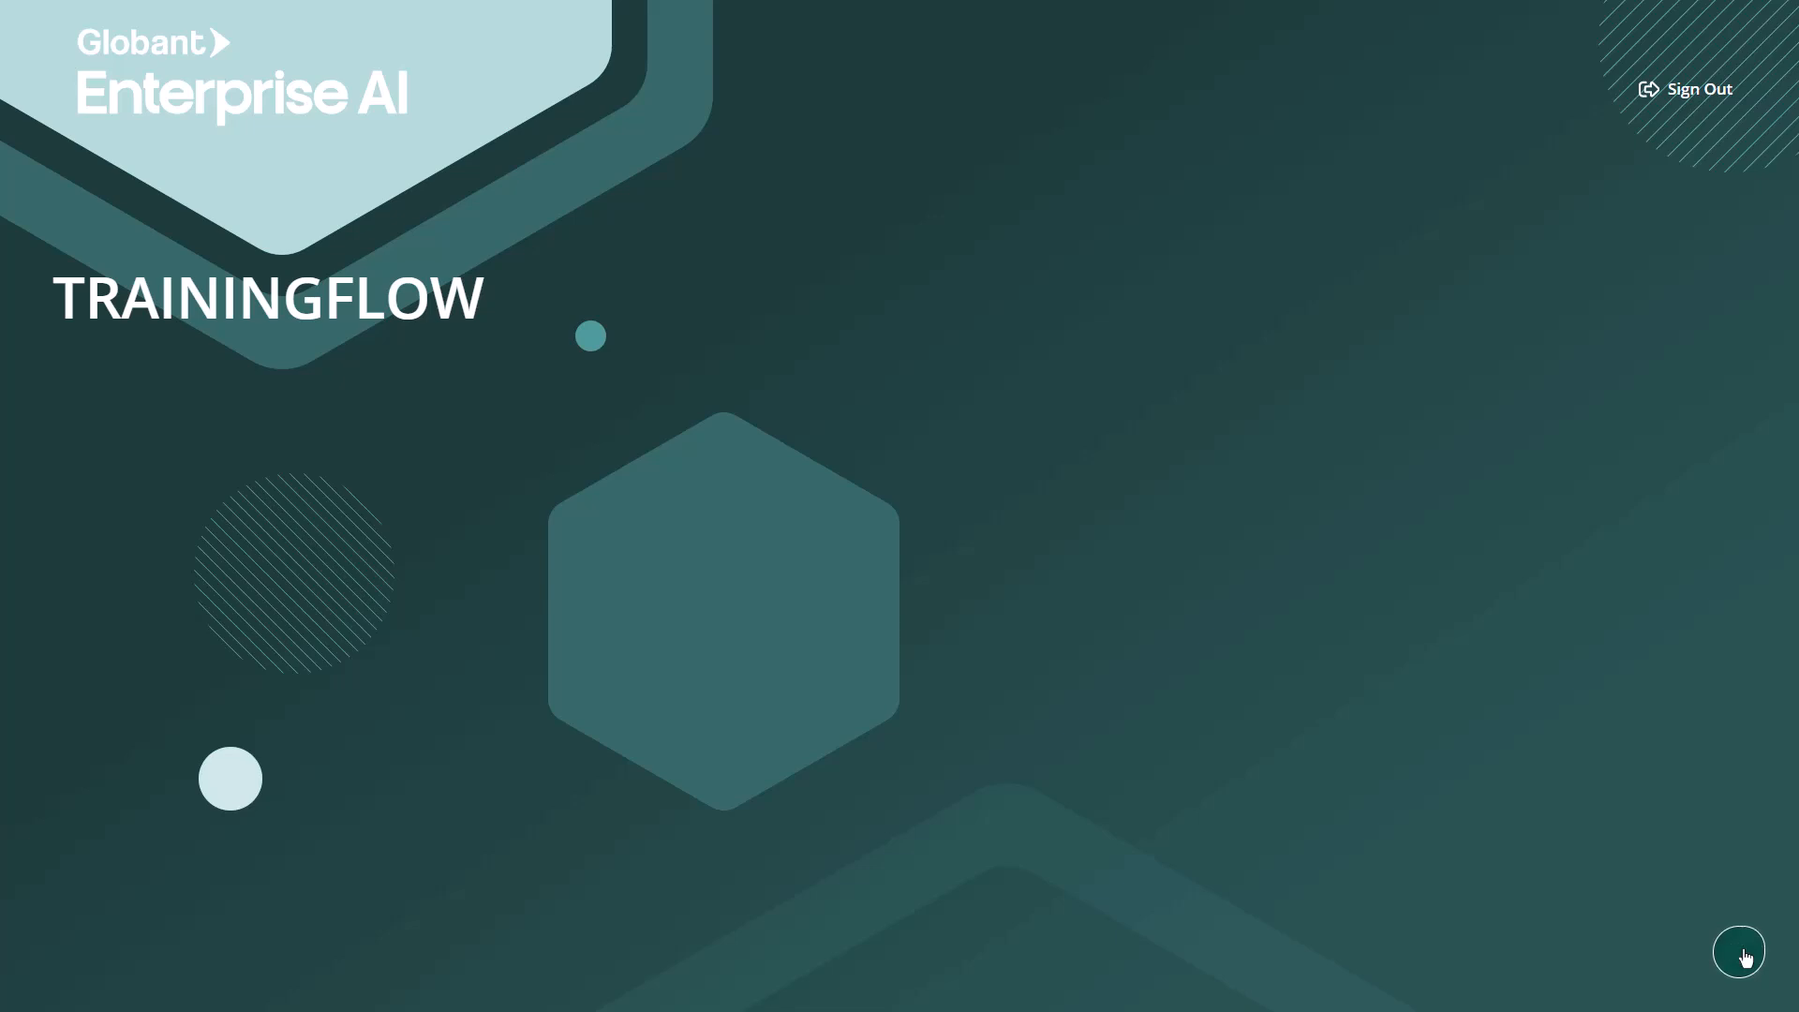
left_click(1740, 953)
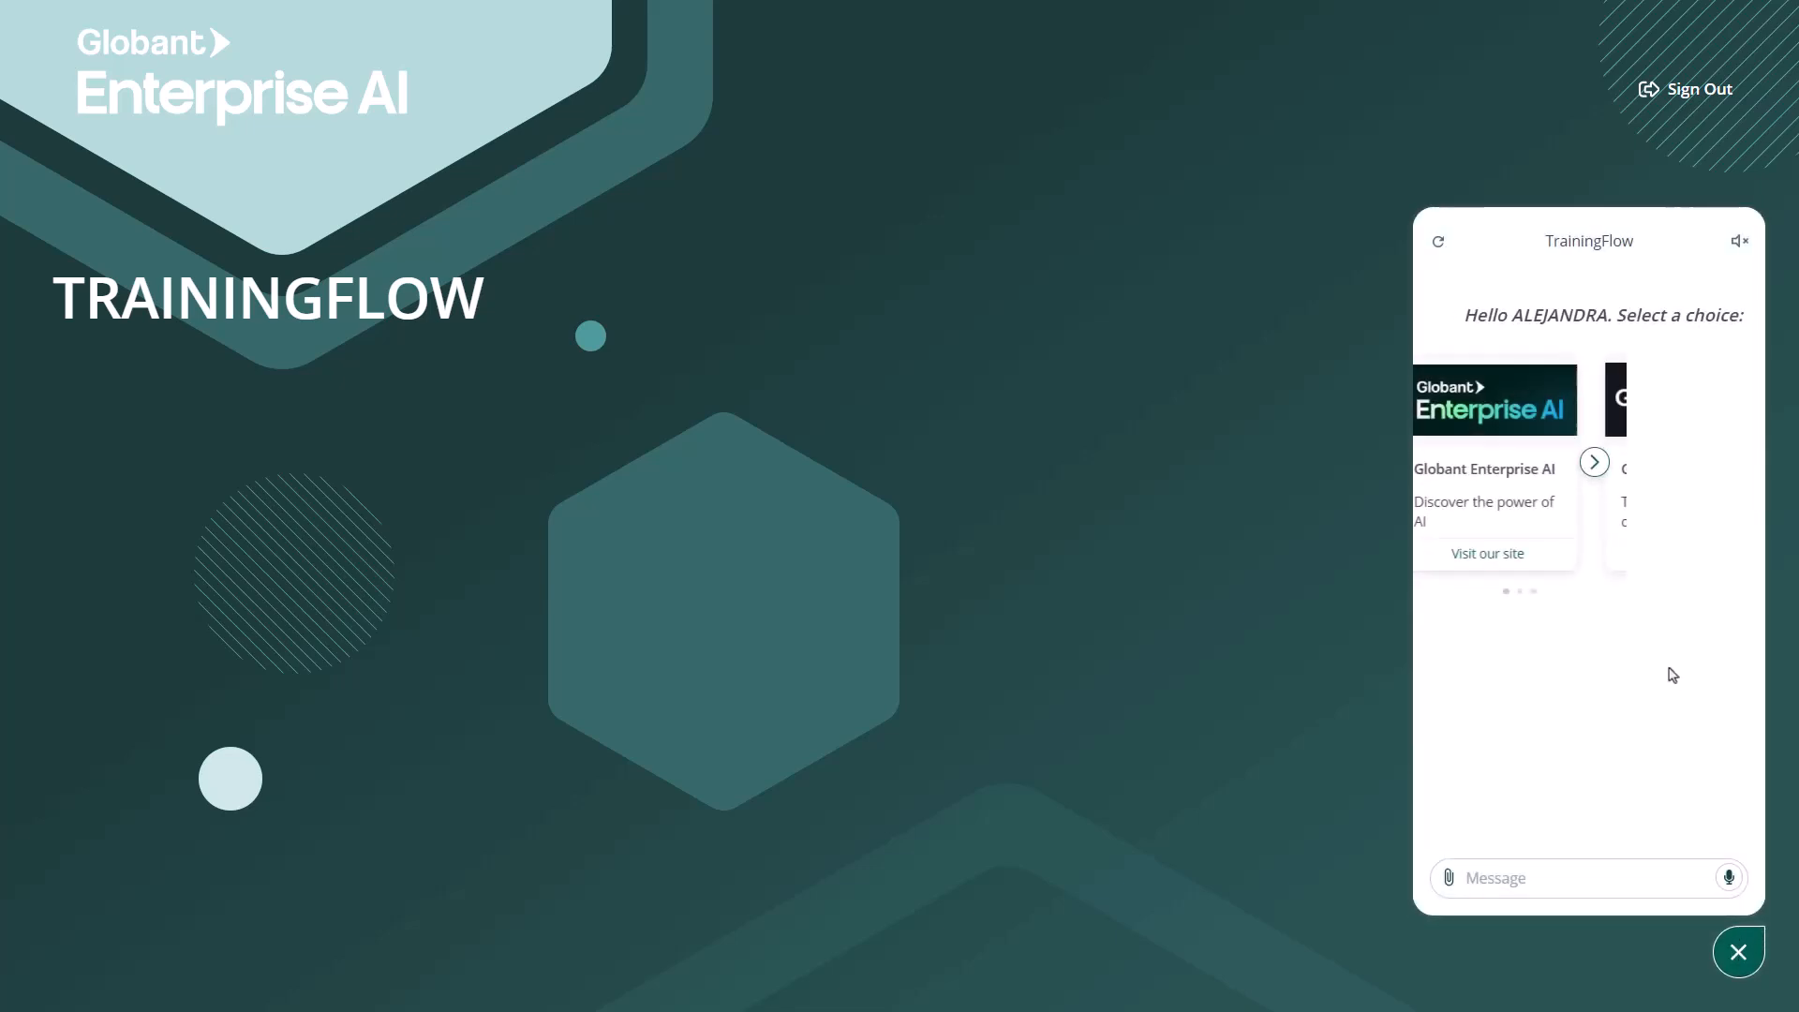
left_click(1594, 463)
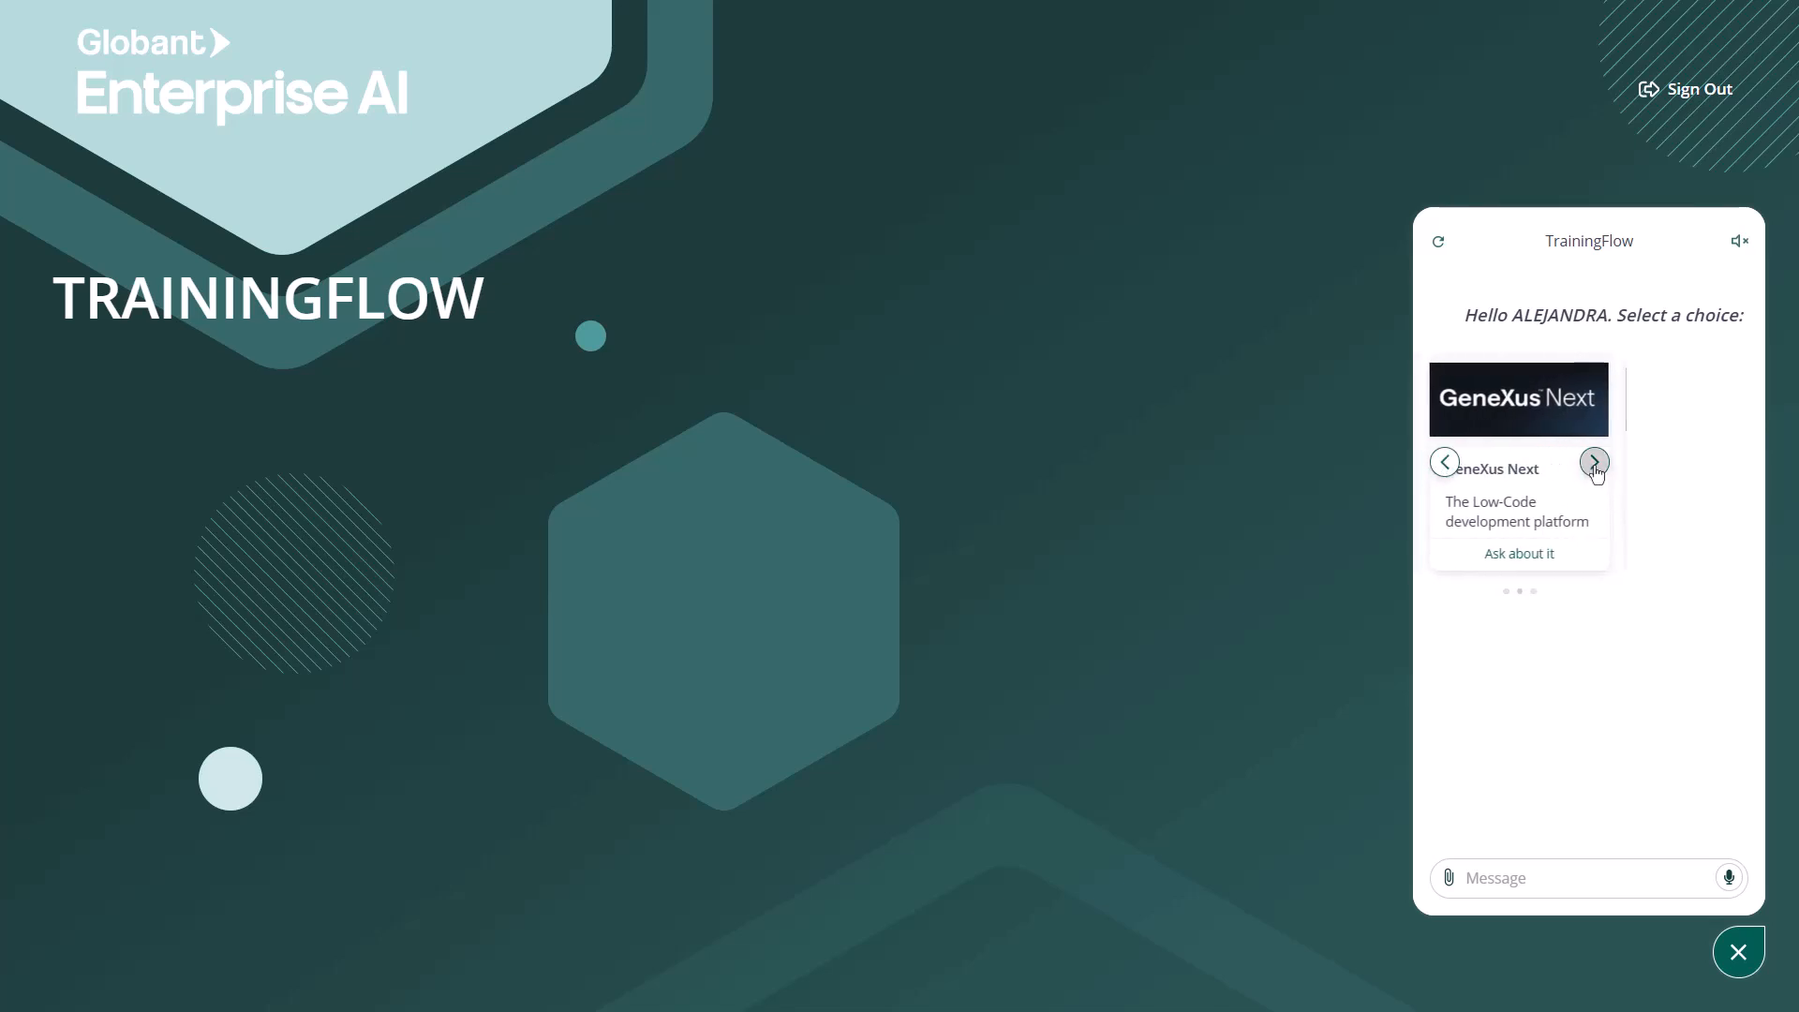
left_click(1594, 462)
left_click(1444, 463)
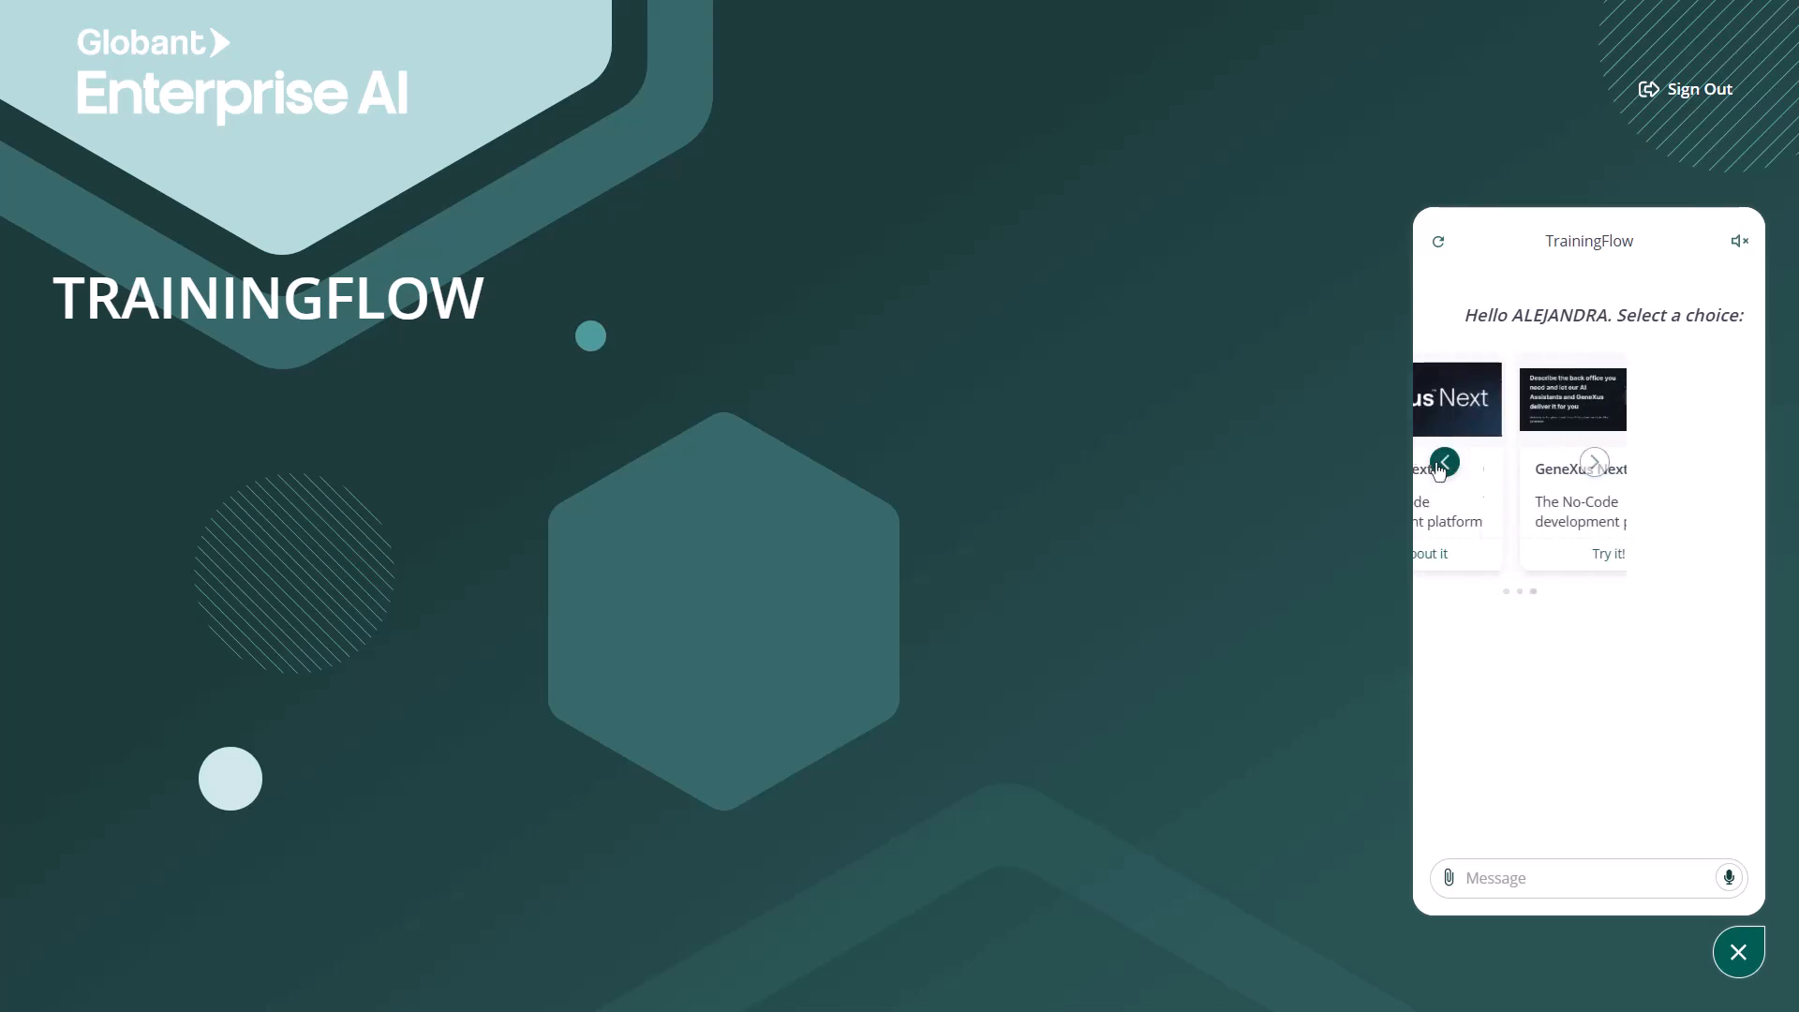
left_click(1443, 464)
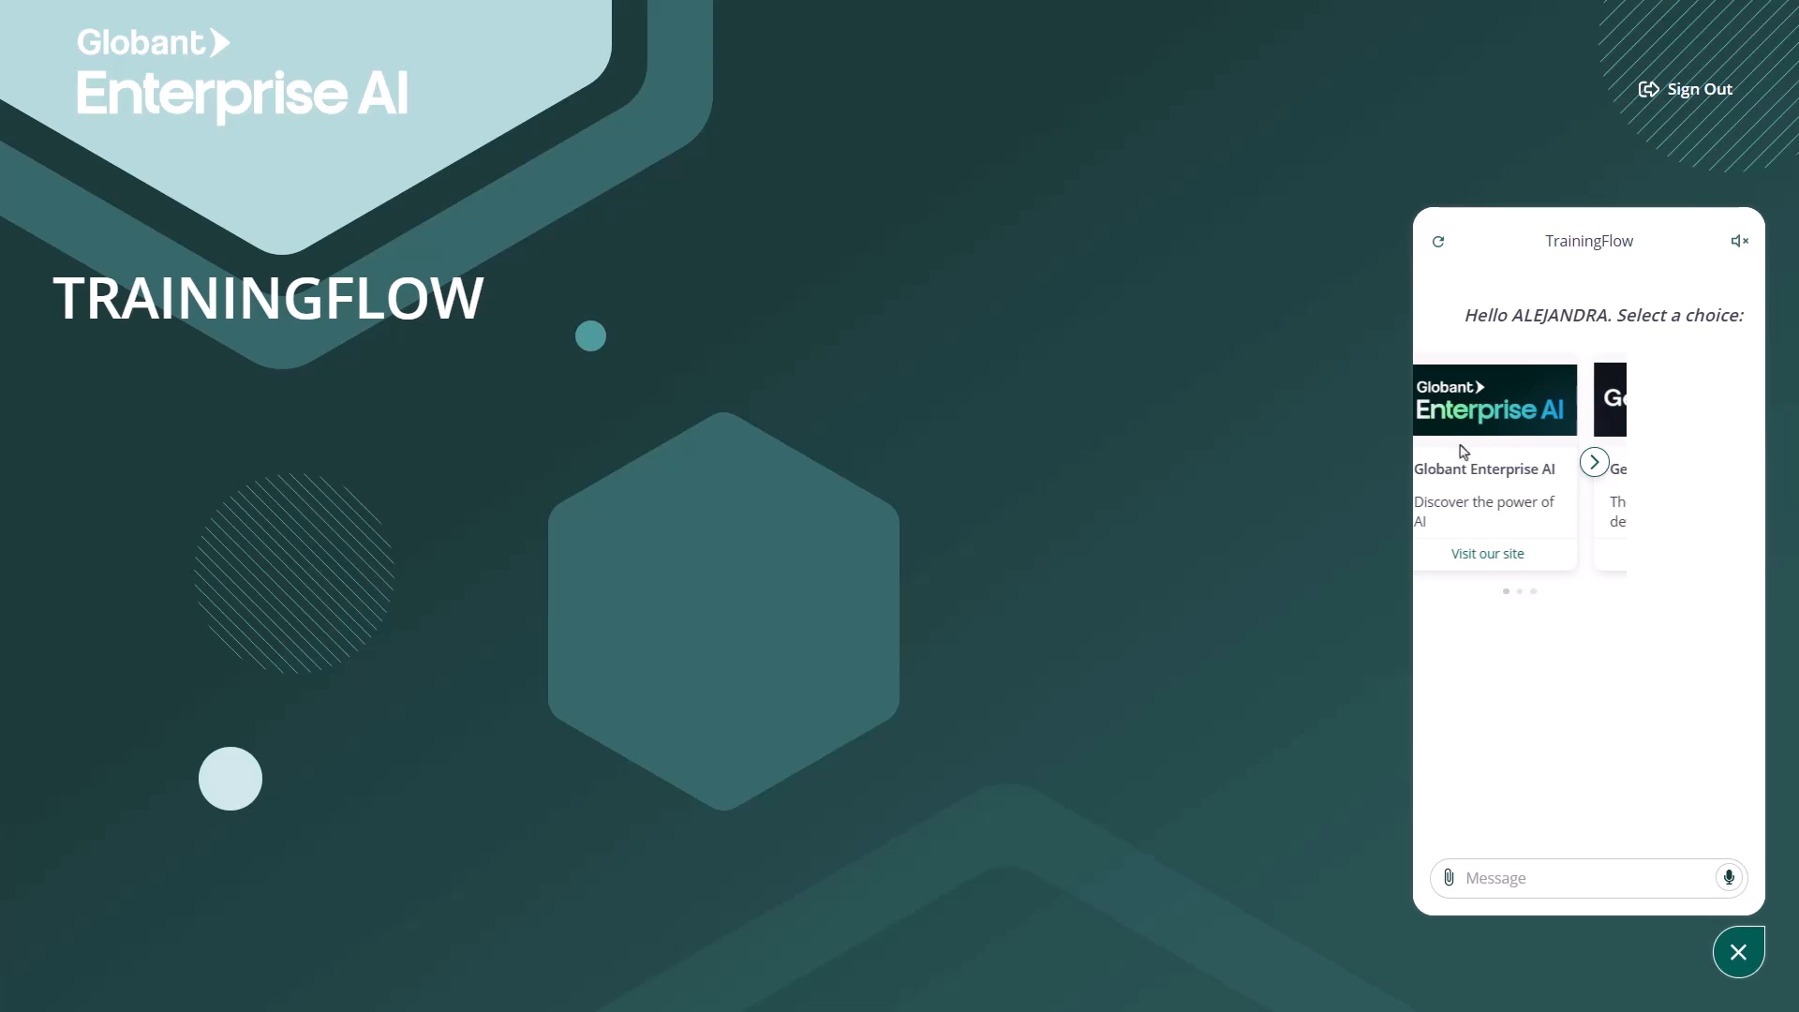
Step: Test the "Visit our site" button on the Globant Enterprise AI card and choose "Ask about it" on the GeneXus Next card
left_click(1481, 559)
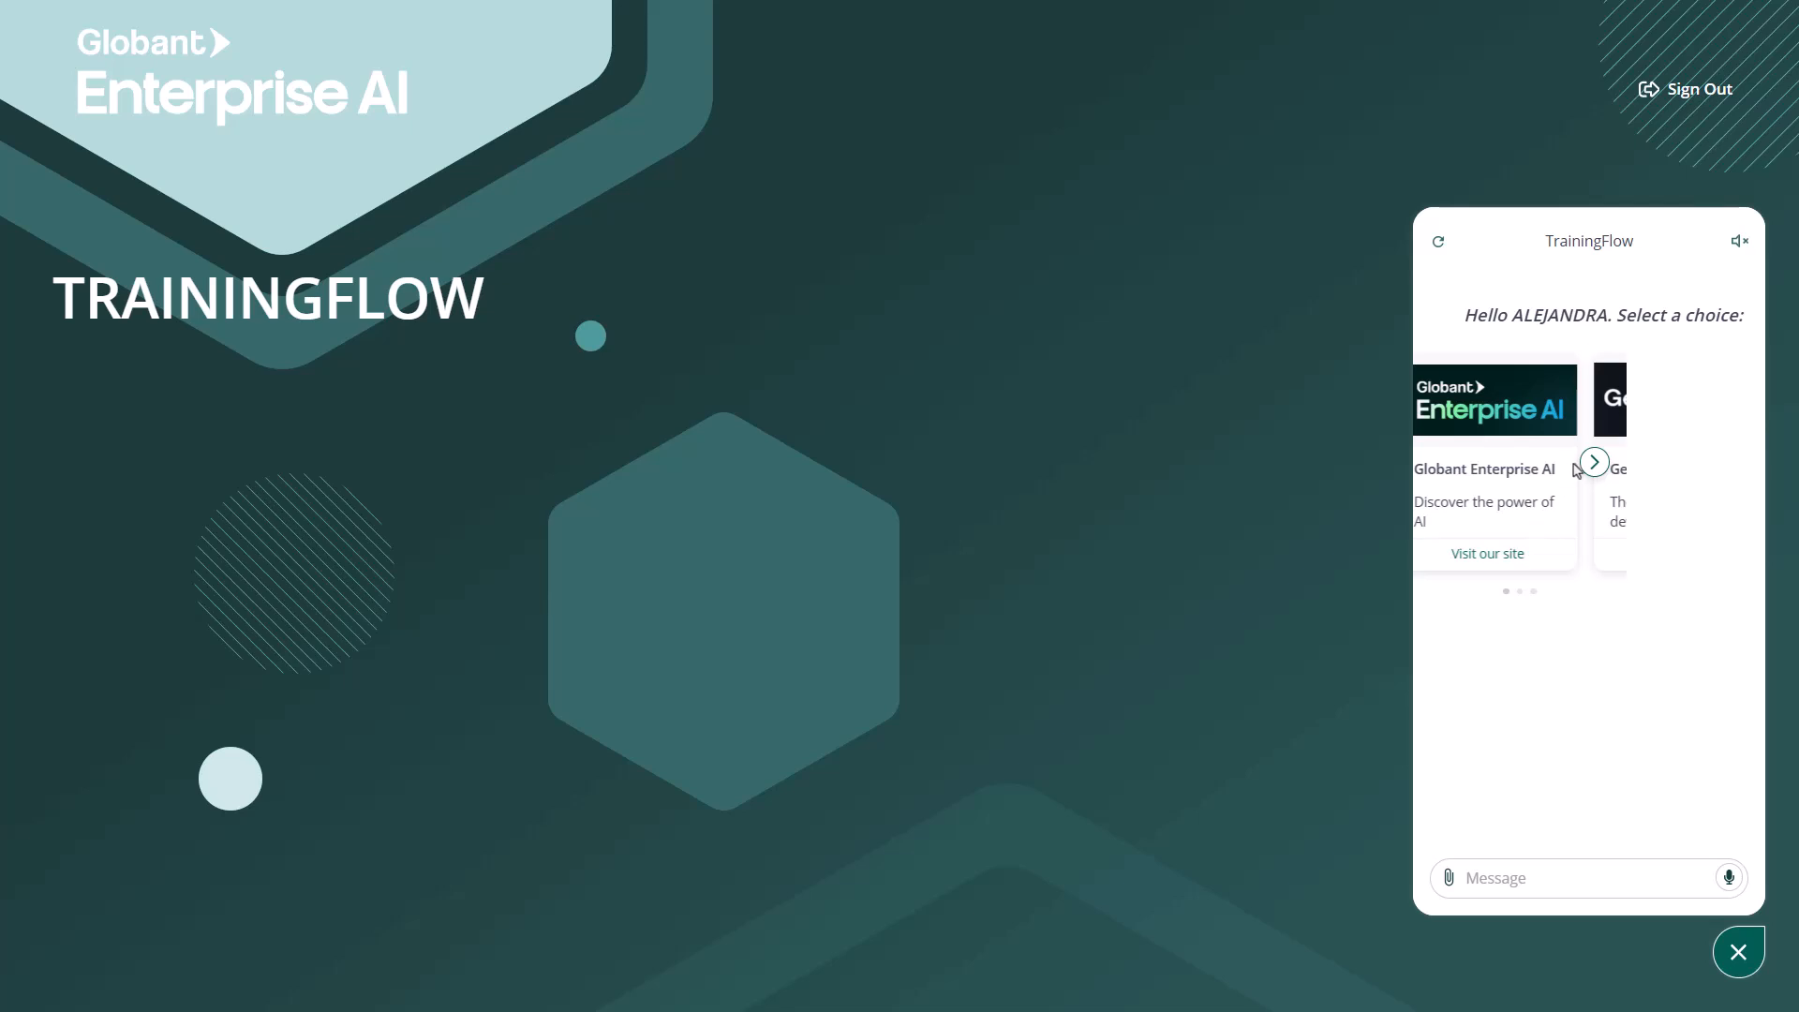
left_click(1594, 463)
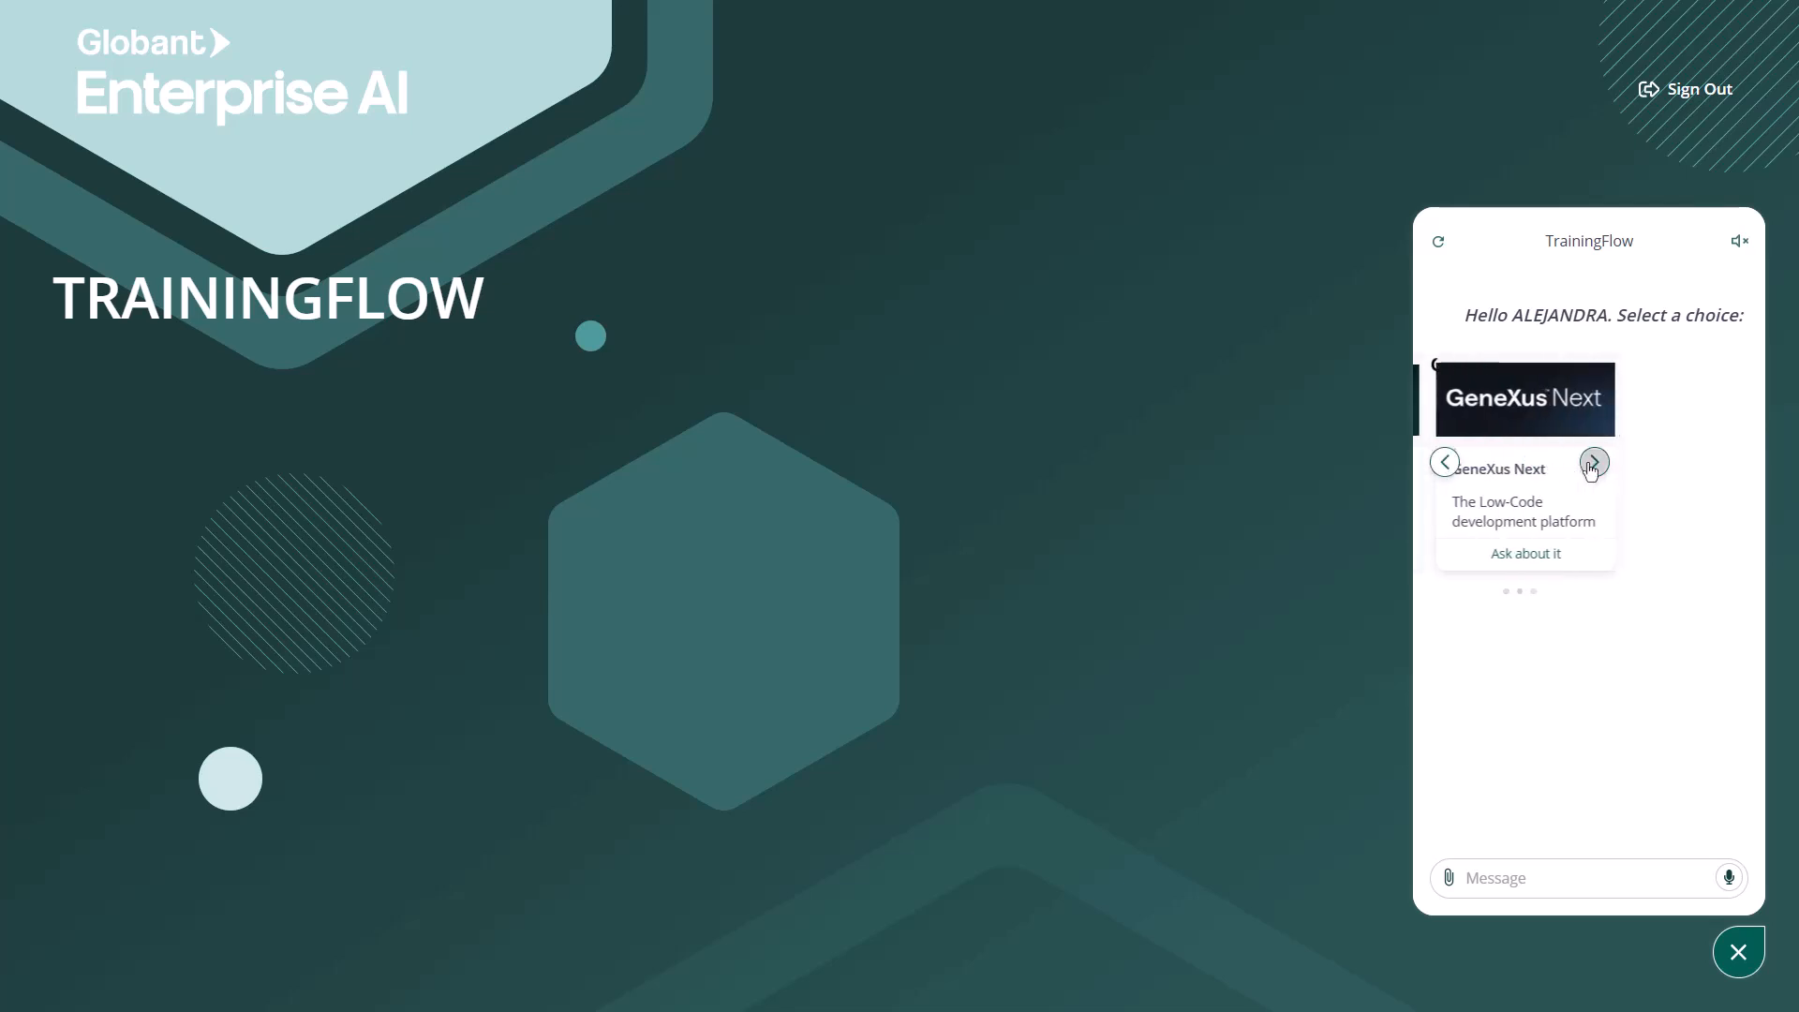
left_click(1512, 554)
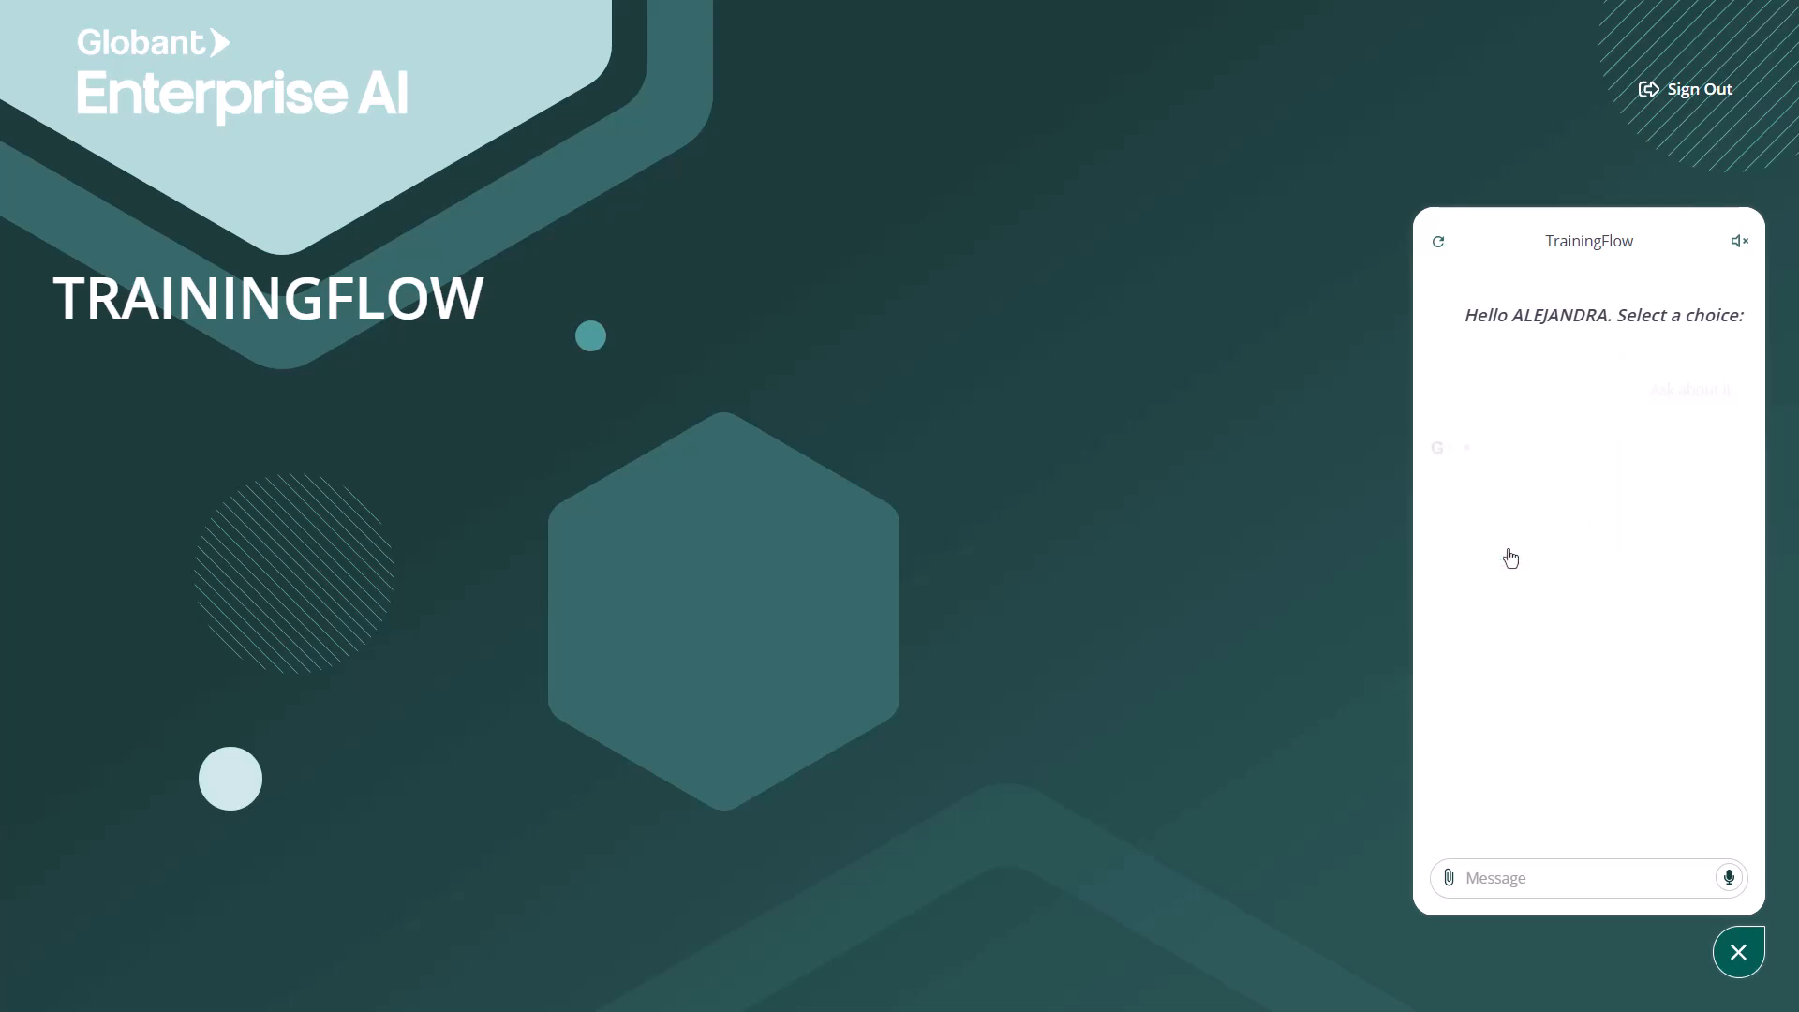